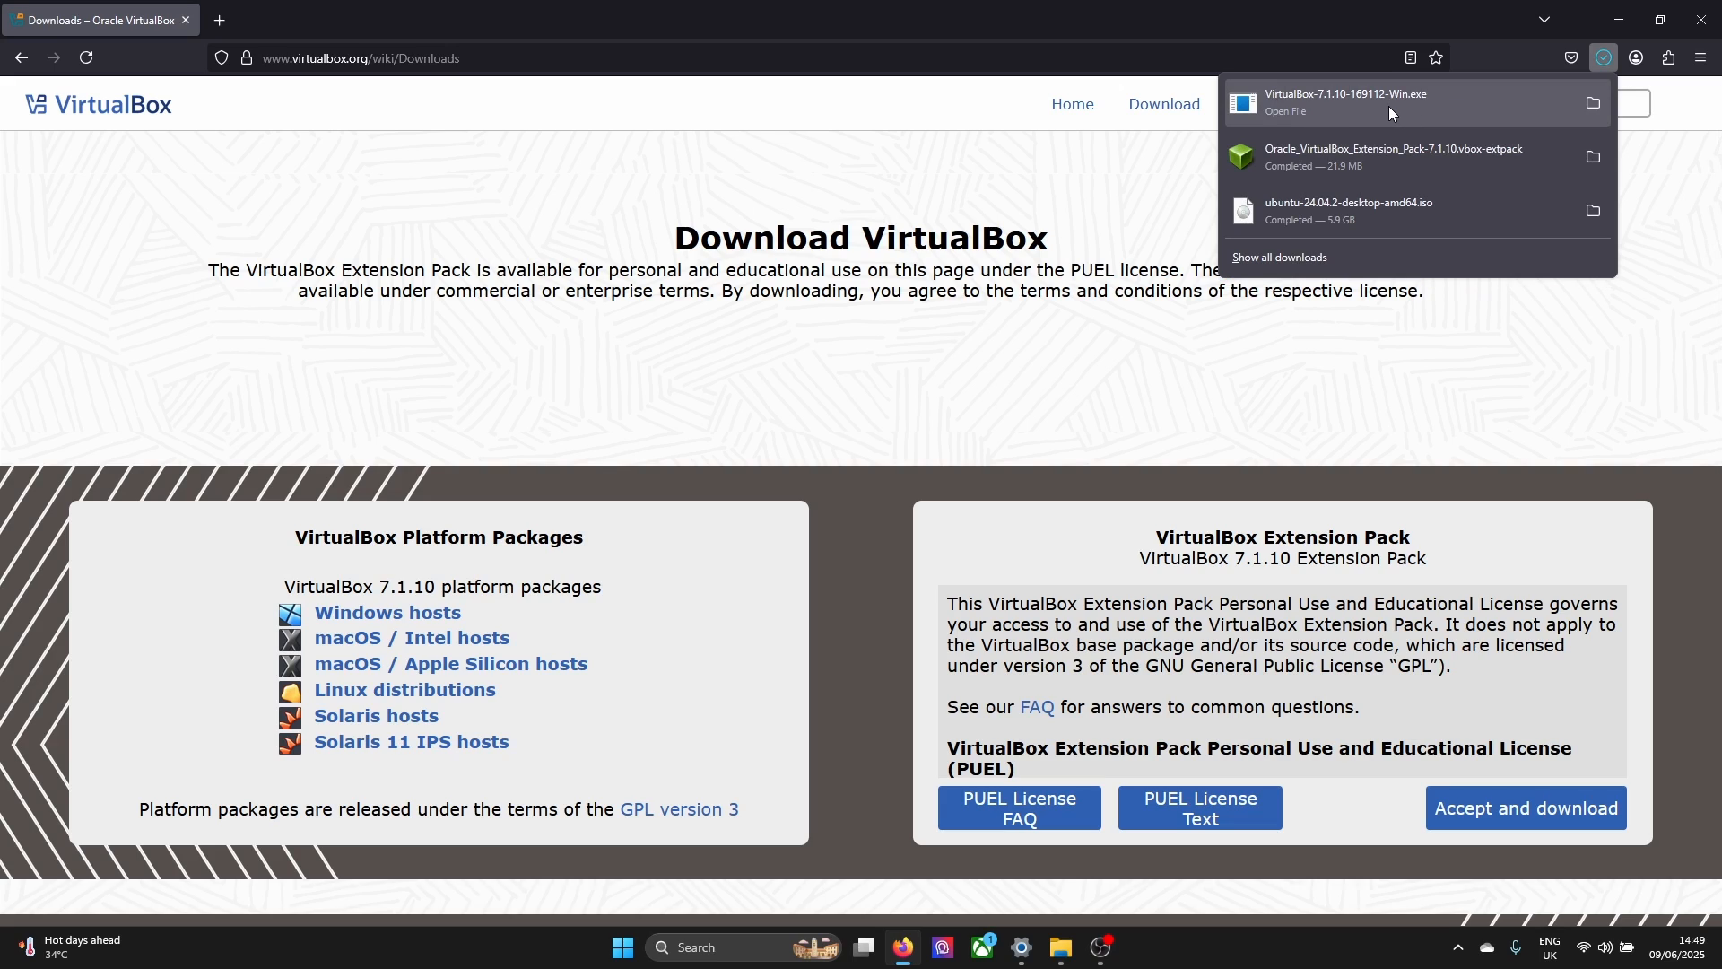
Install VirtualBox 7.1.10 from the downloaded installer, accepting the license terms and launching the program once setup ends
{"action": "left_click", "coordinate": [1388, 105]}
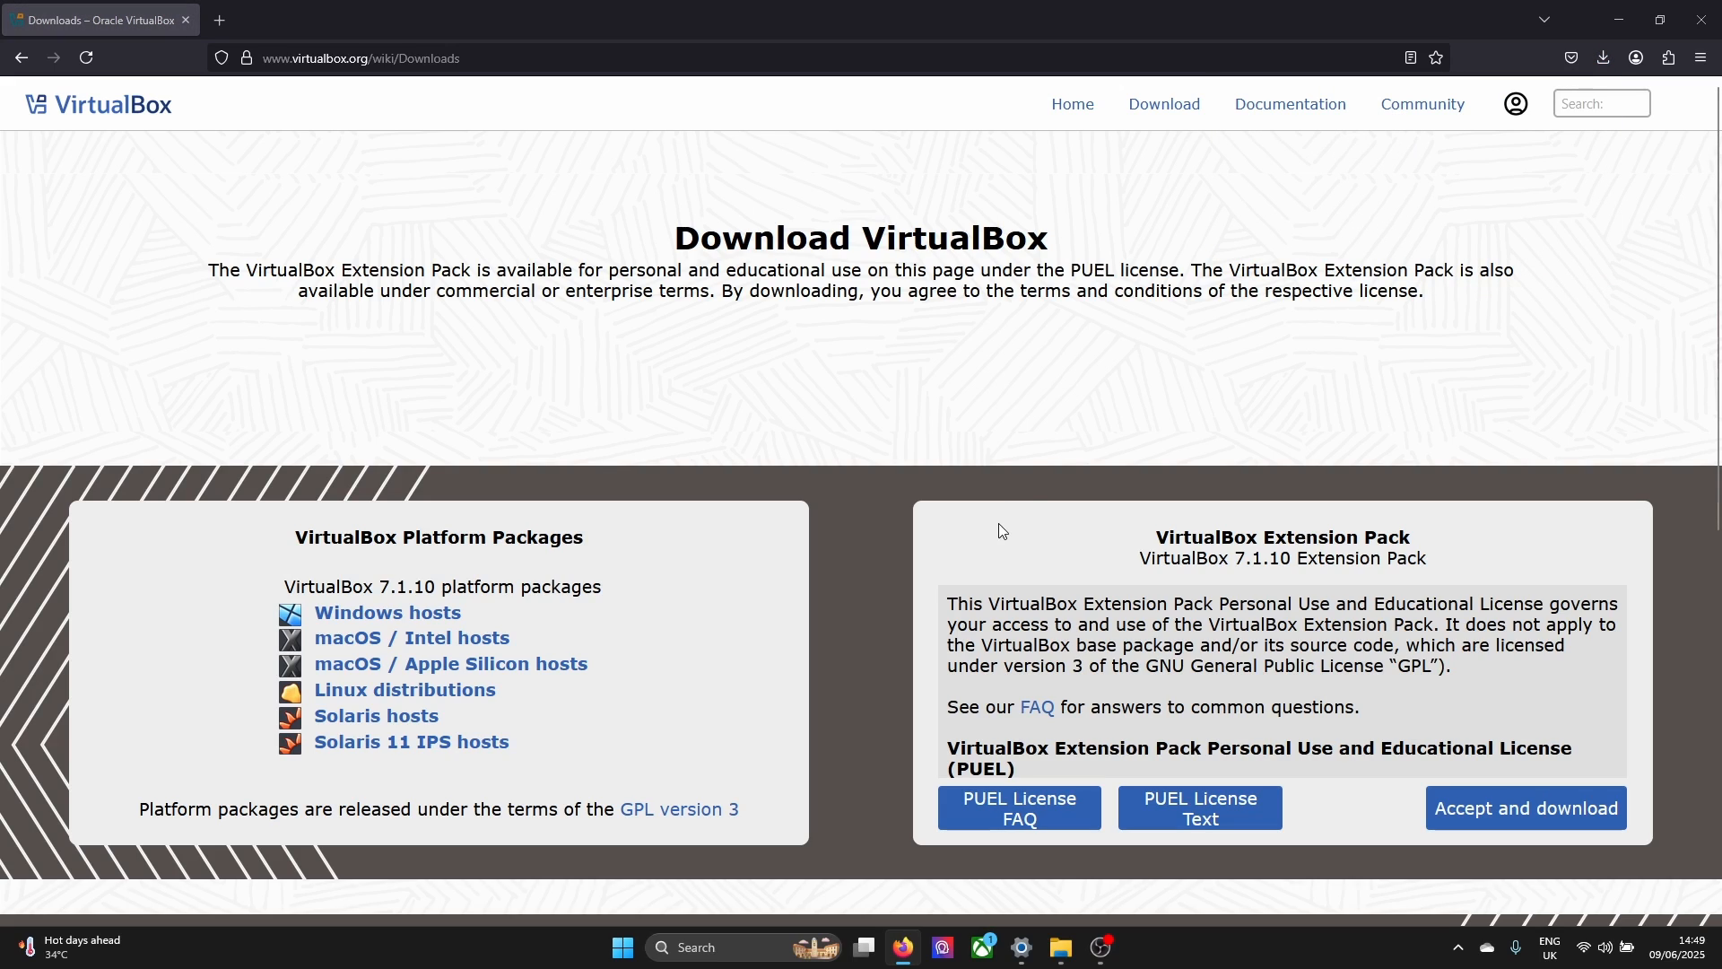
{"action": "left_click", "coordinate": [964, 617]}
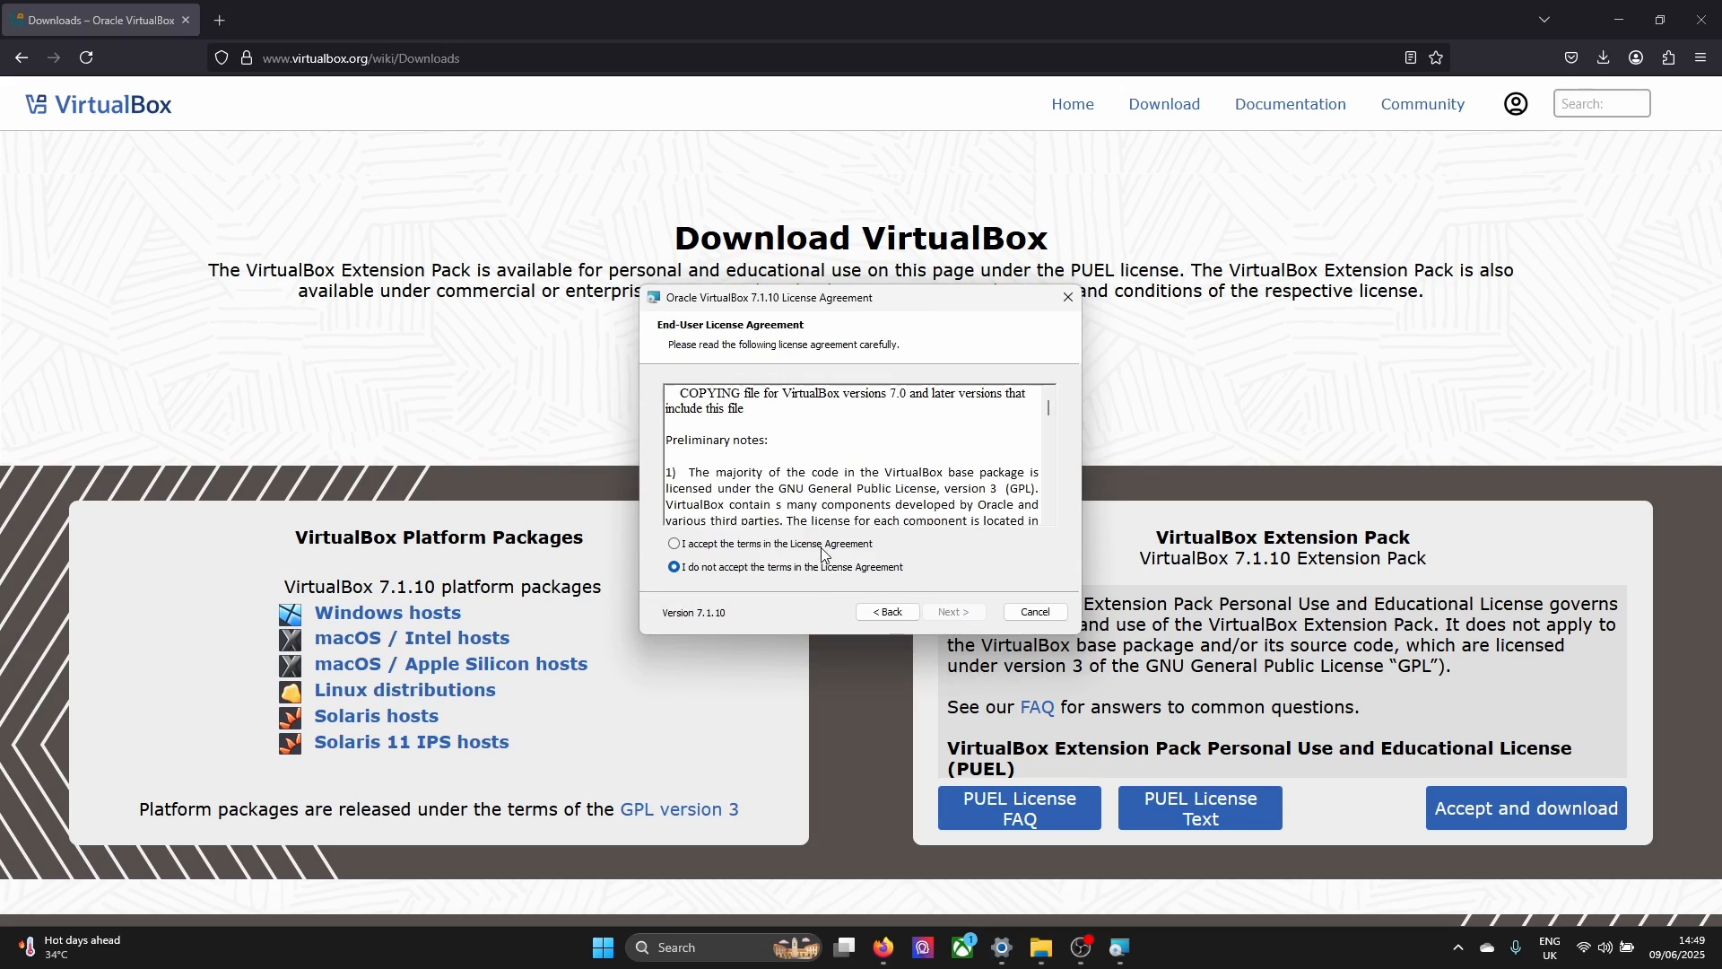
{"action": "left_click", "coordinate": [826, 549]}
{"action": "left_click", "coordinate": [952, 614]}
{"action": "left_click", "coordinate": [950, 615]}
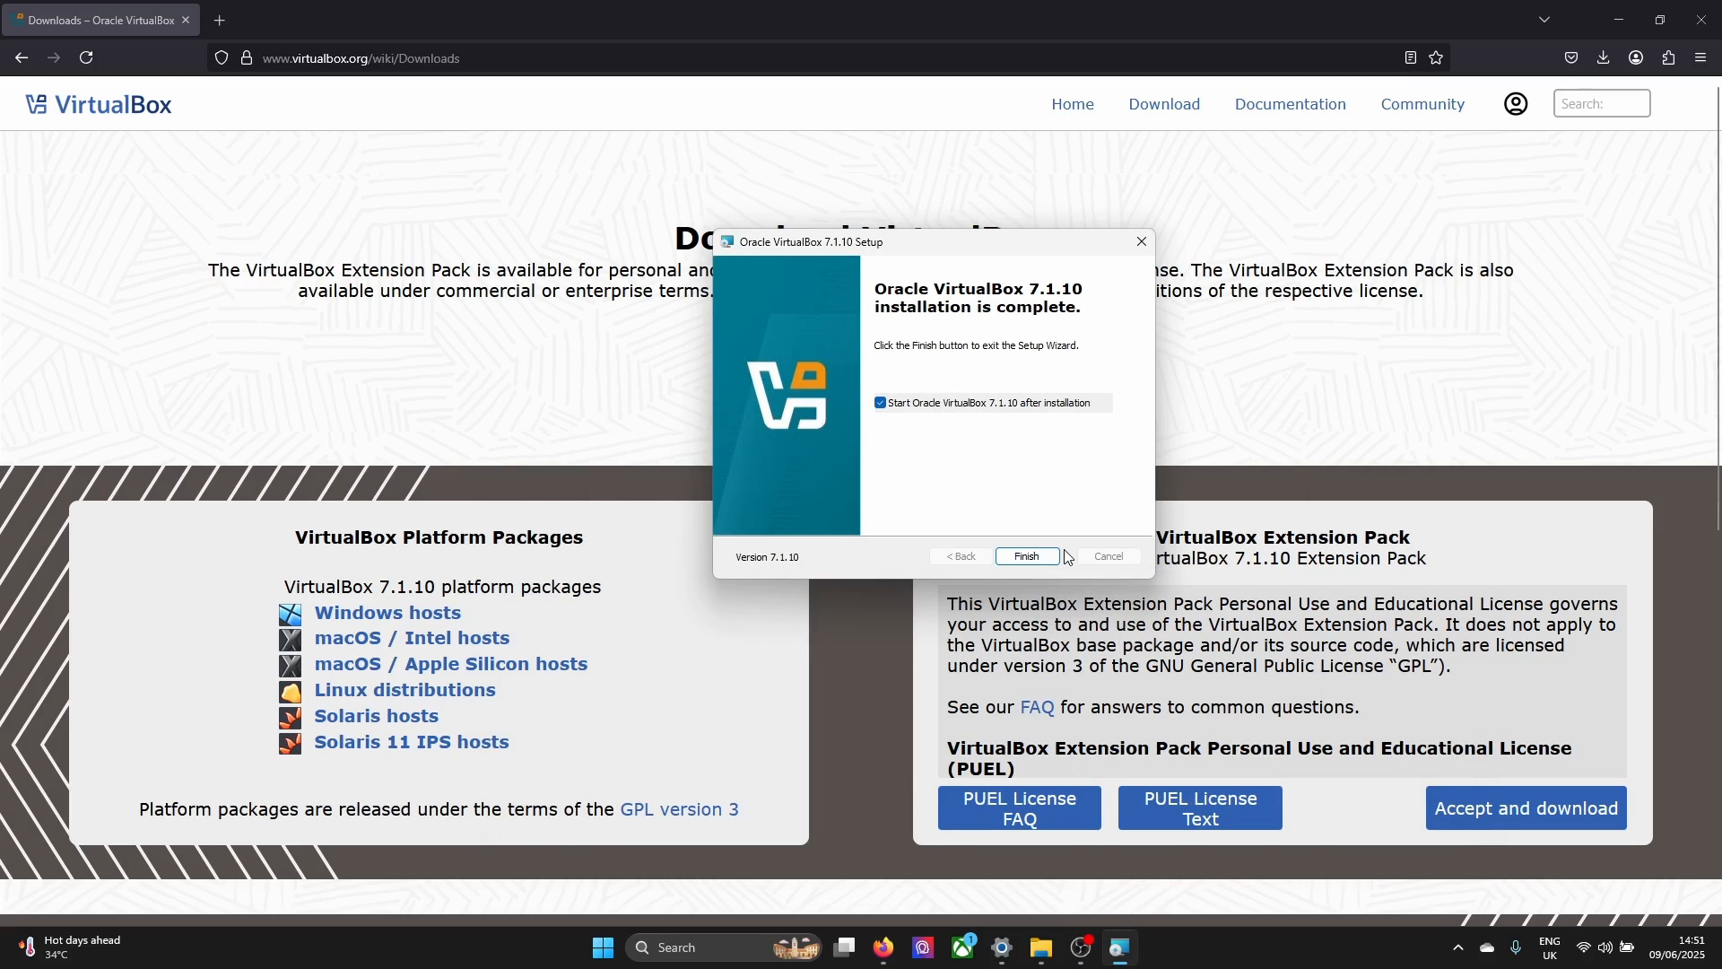
{"action": "left_click", "coordinate": [1027, 556]}
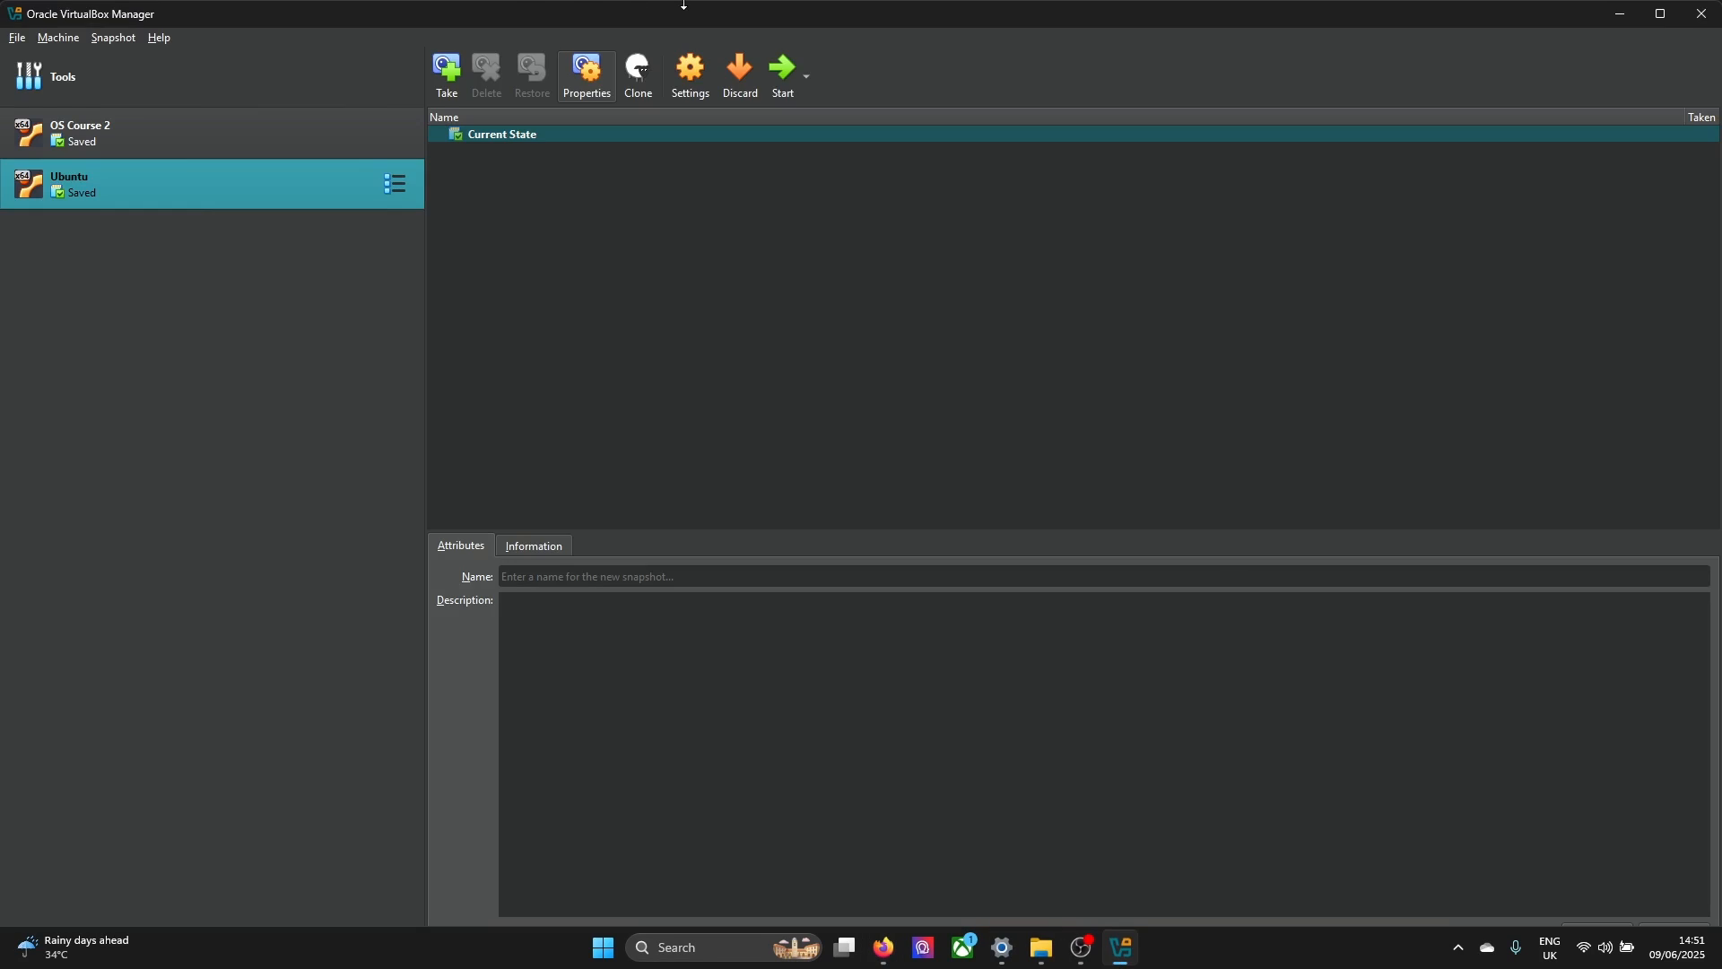
{"action": "left_click_drag", "start_coordinate": [829, 7], "coordinate": [897, 102]}
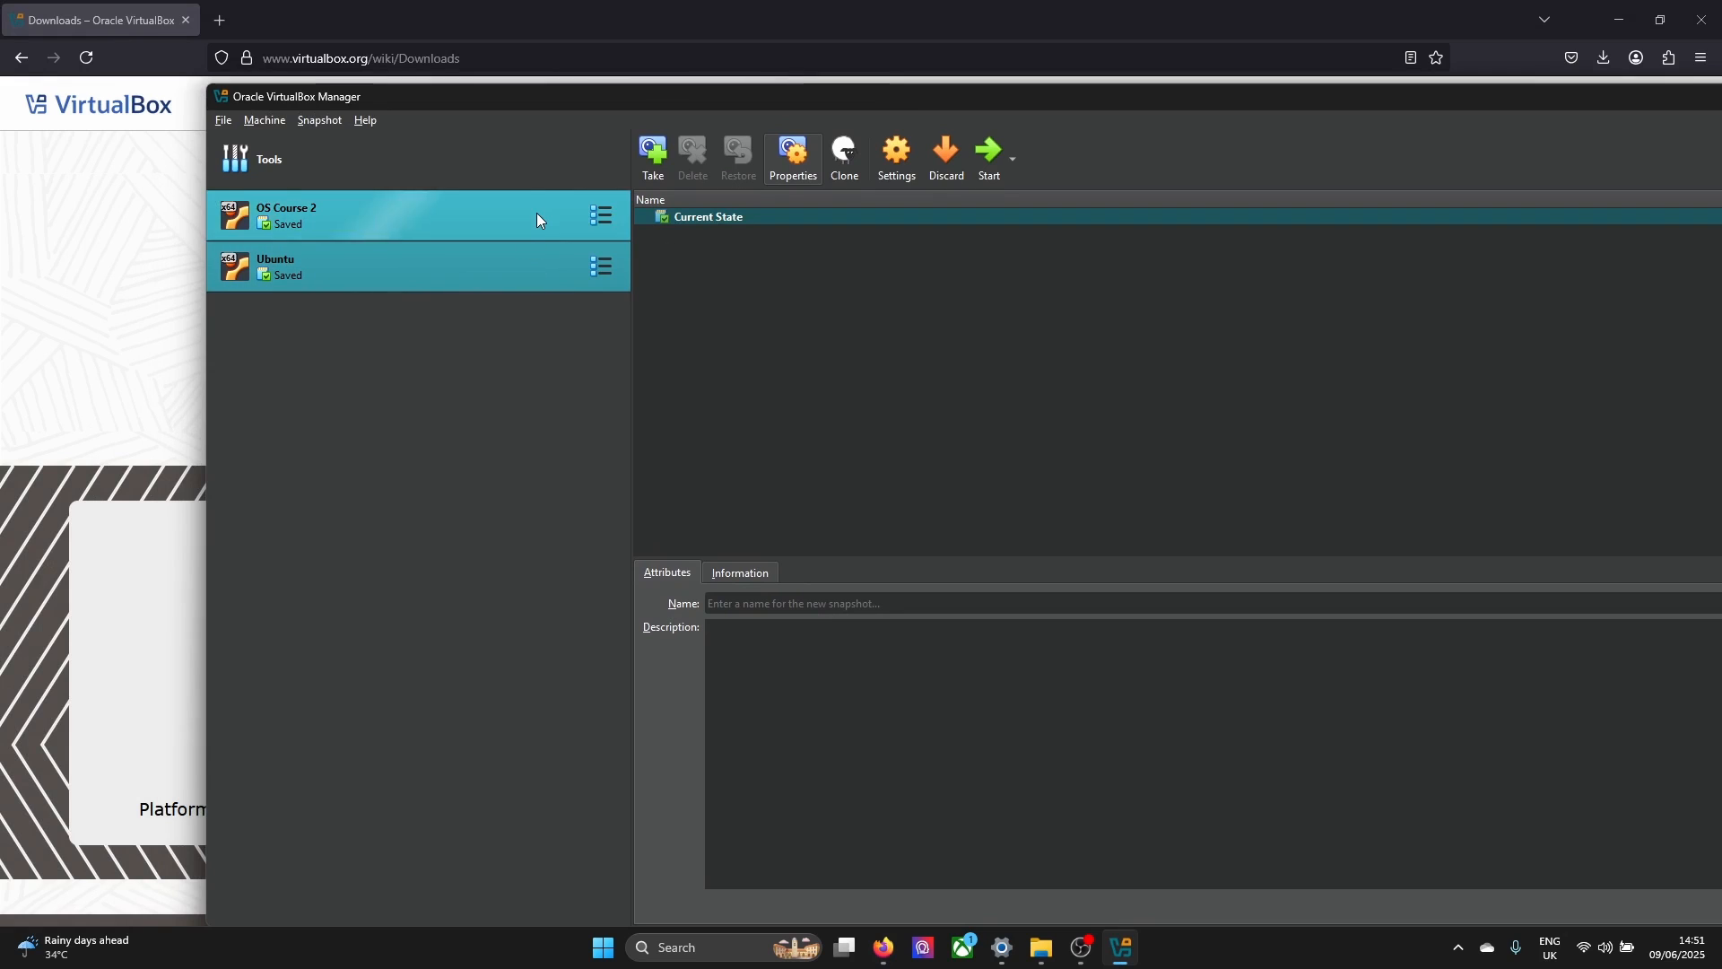
{"action": "left_click", "coordinate": [404, 231]}
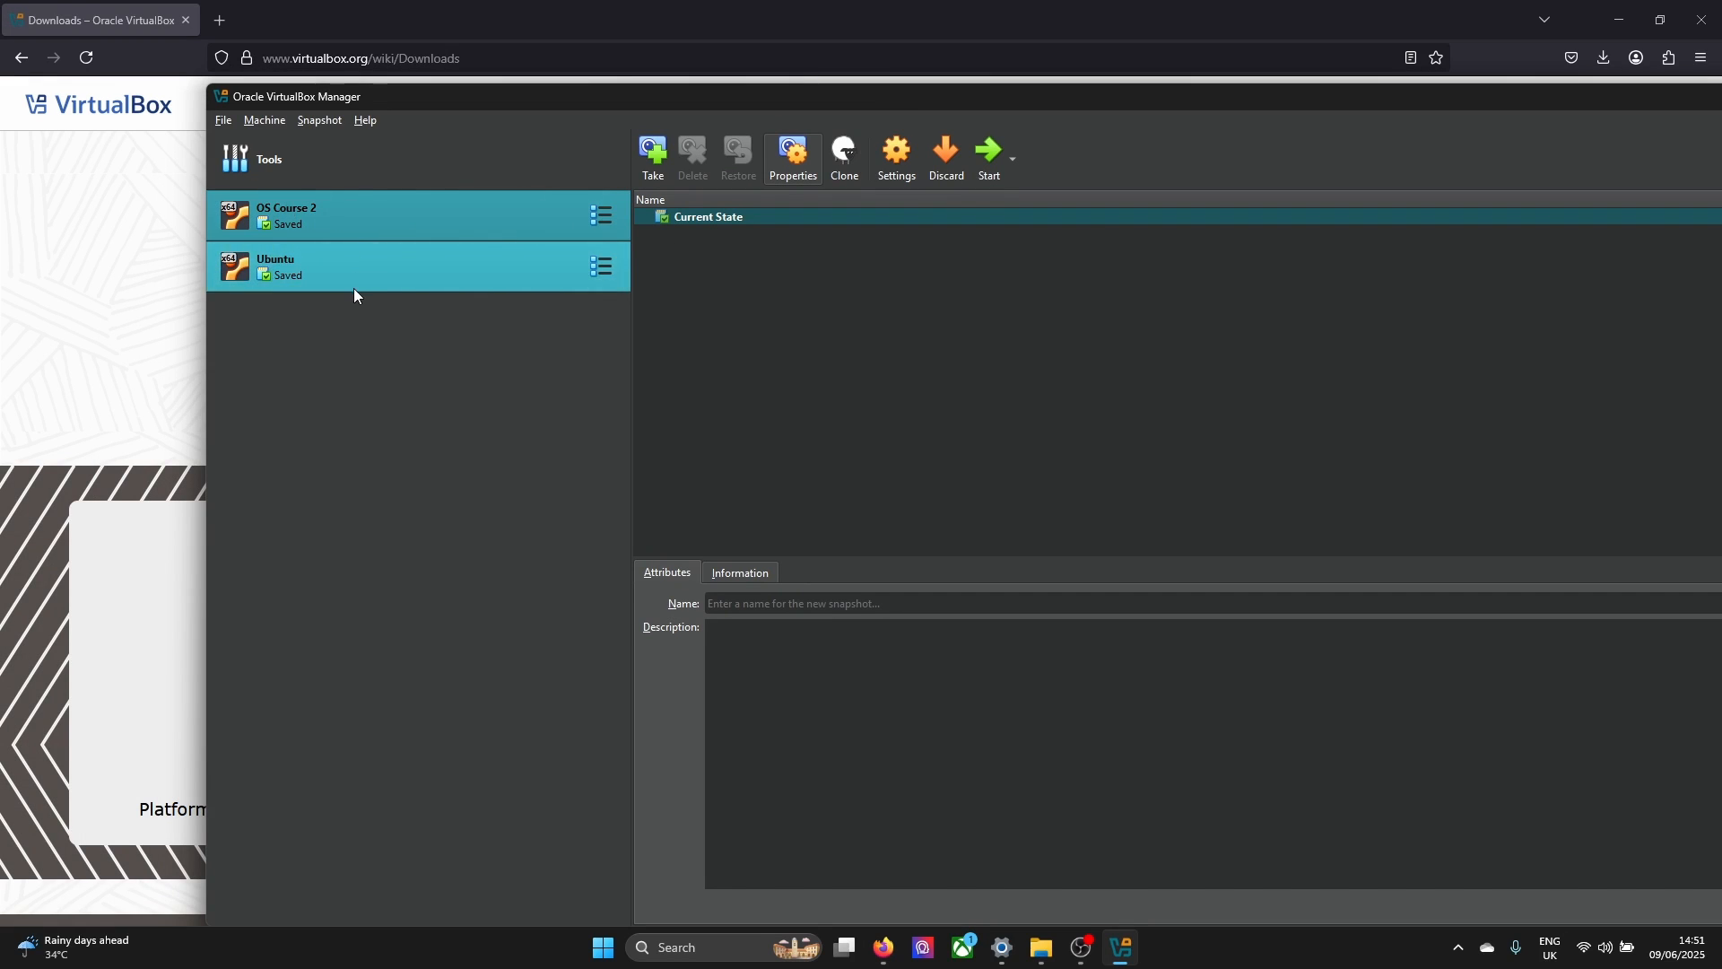
{"action": "left_click", "coordinate": [354, 286]}
{"action": "left_click", "coordinate": [316, 217]}
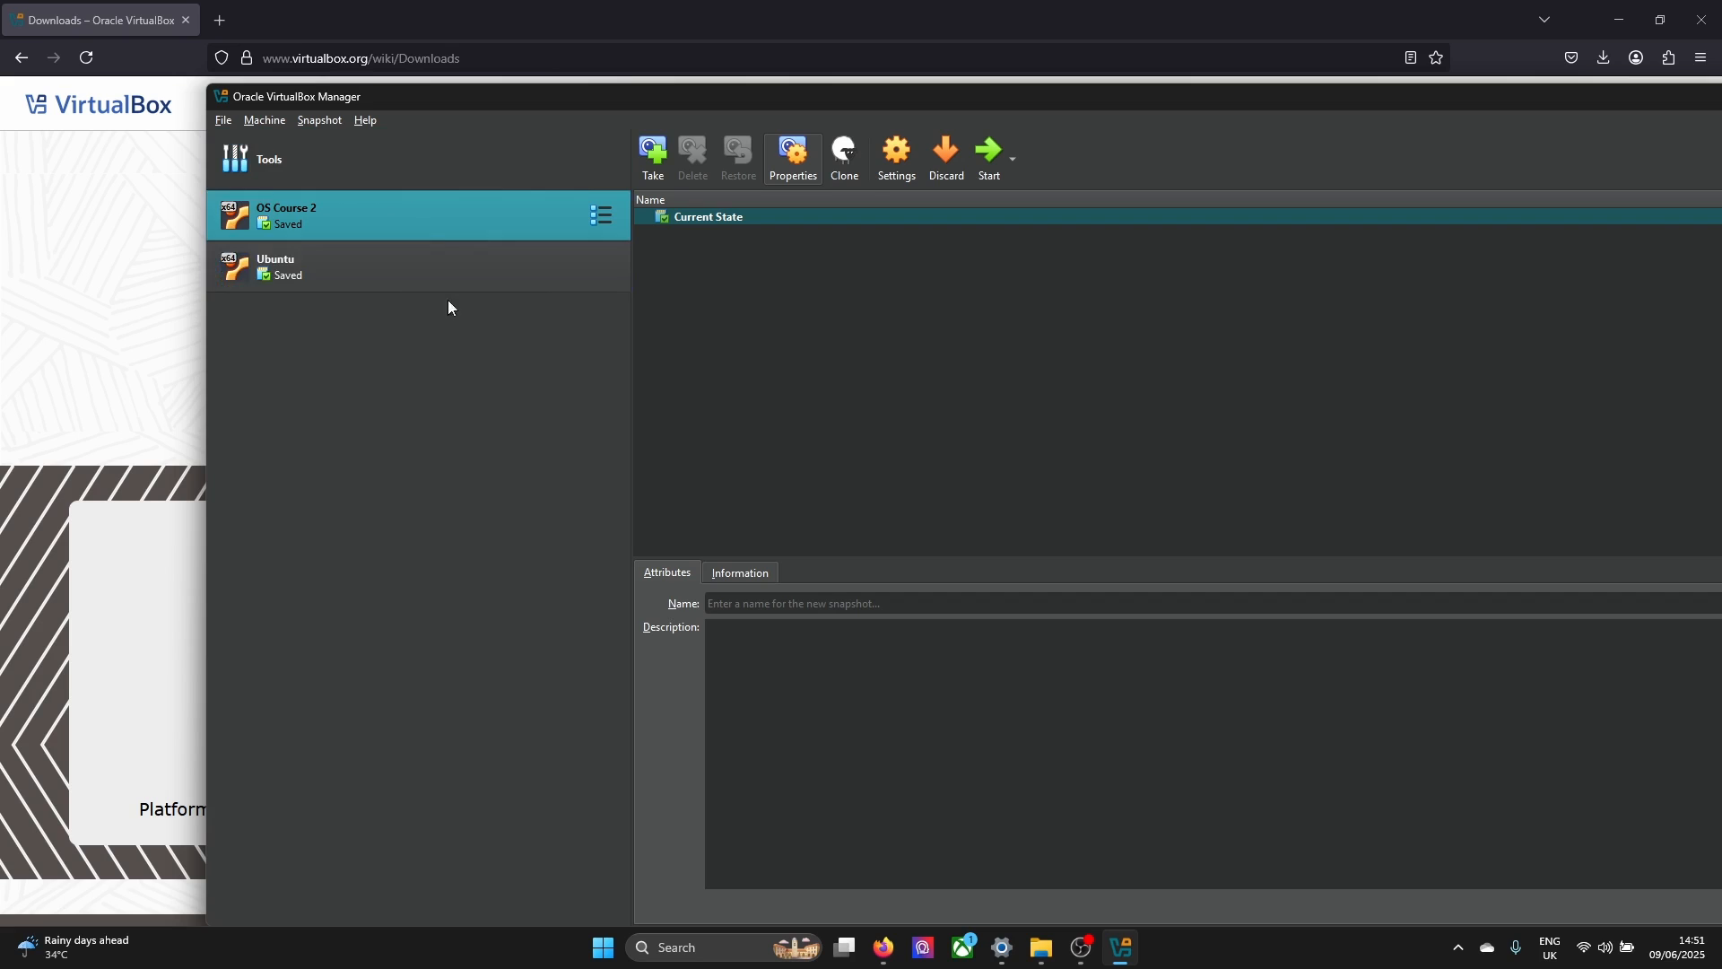
{"action": "left_click_drag", "start_coordinate": [413, 98], "coordinate": [330, 74]}
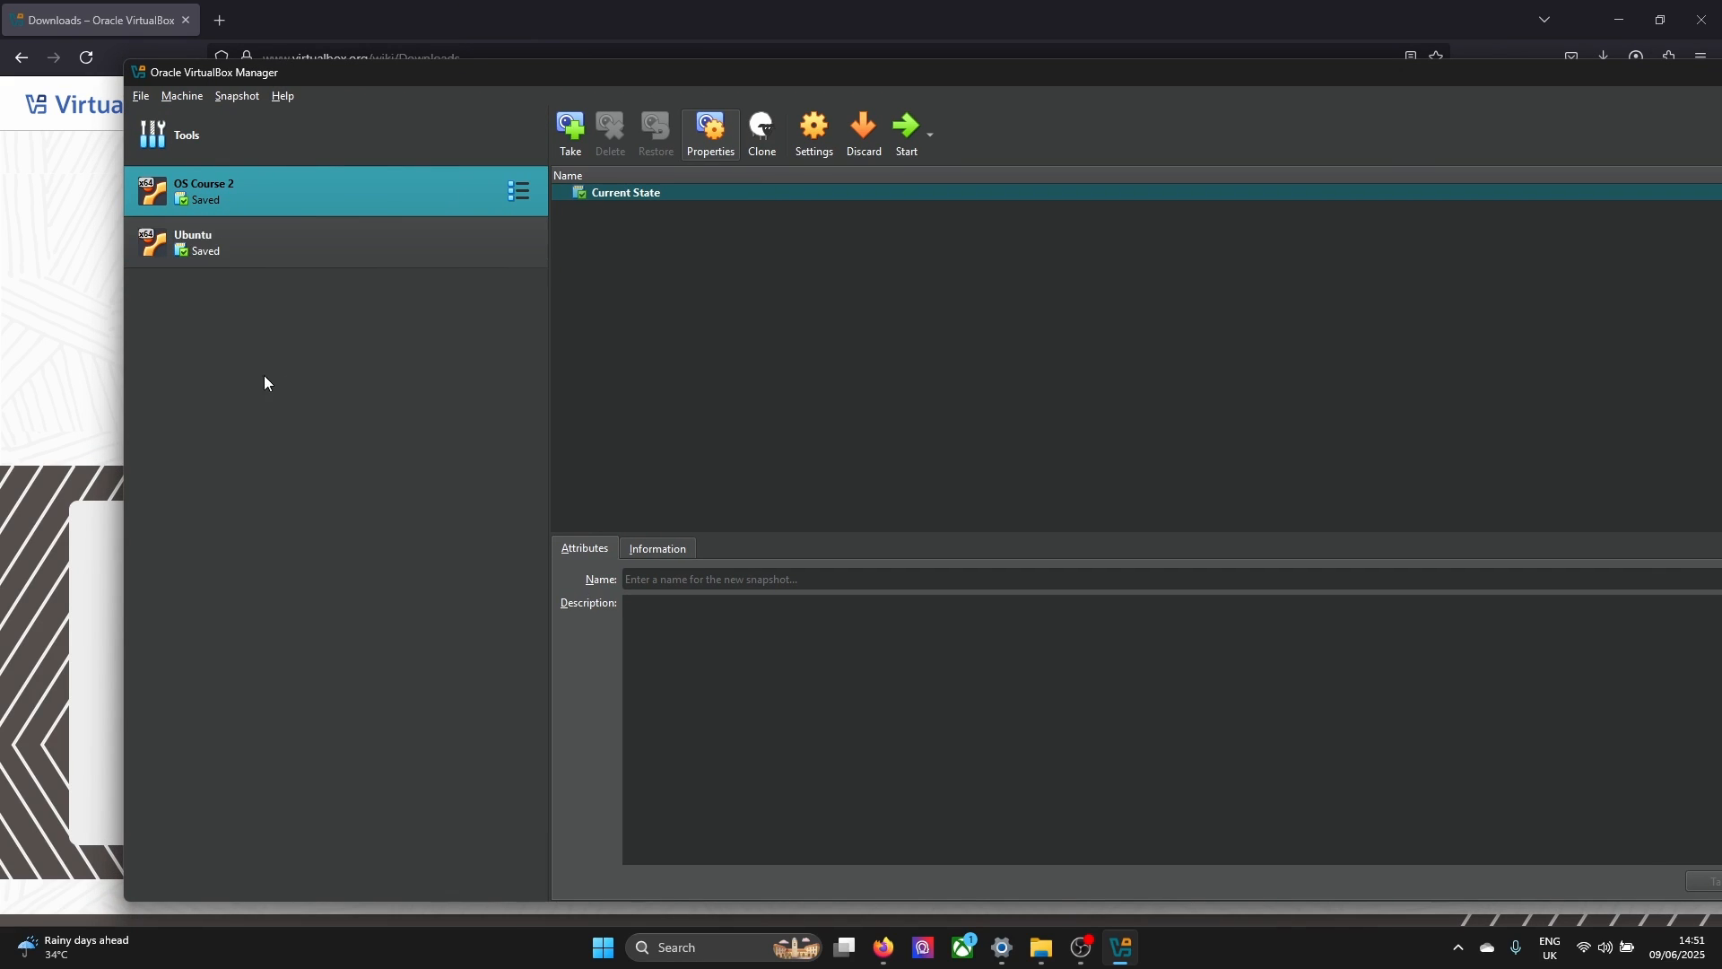
Switch to Firefox, search Google for "ubuntu download" in a new tab, and open the Download Ubuntu Desktop page
{"action": "left_click", "coordinate": [115, 283]}
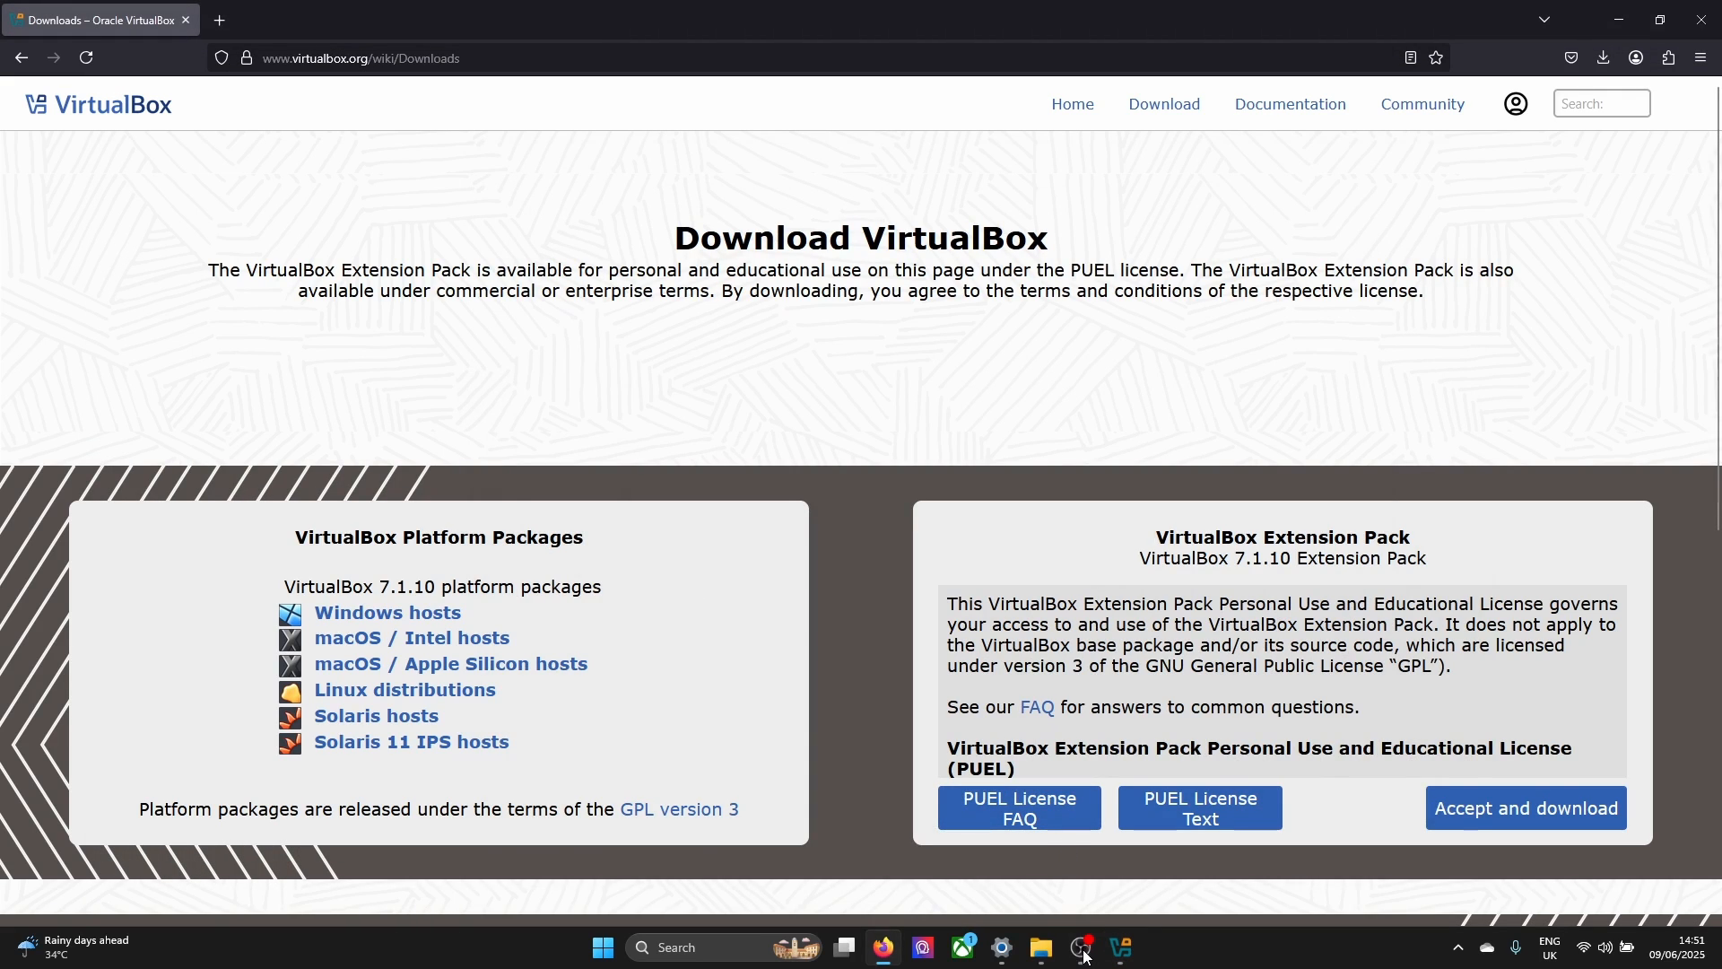
{"action": "key", "text": "ctrl+t"}
{"action": "left_click", "coordinate": [976, 416]}
{"action": "type", "text": "ubuntu download"}
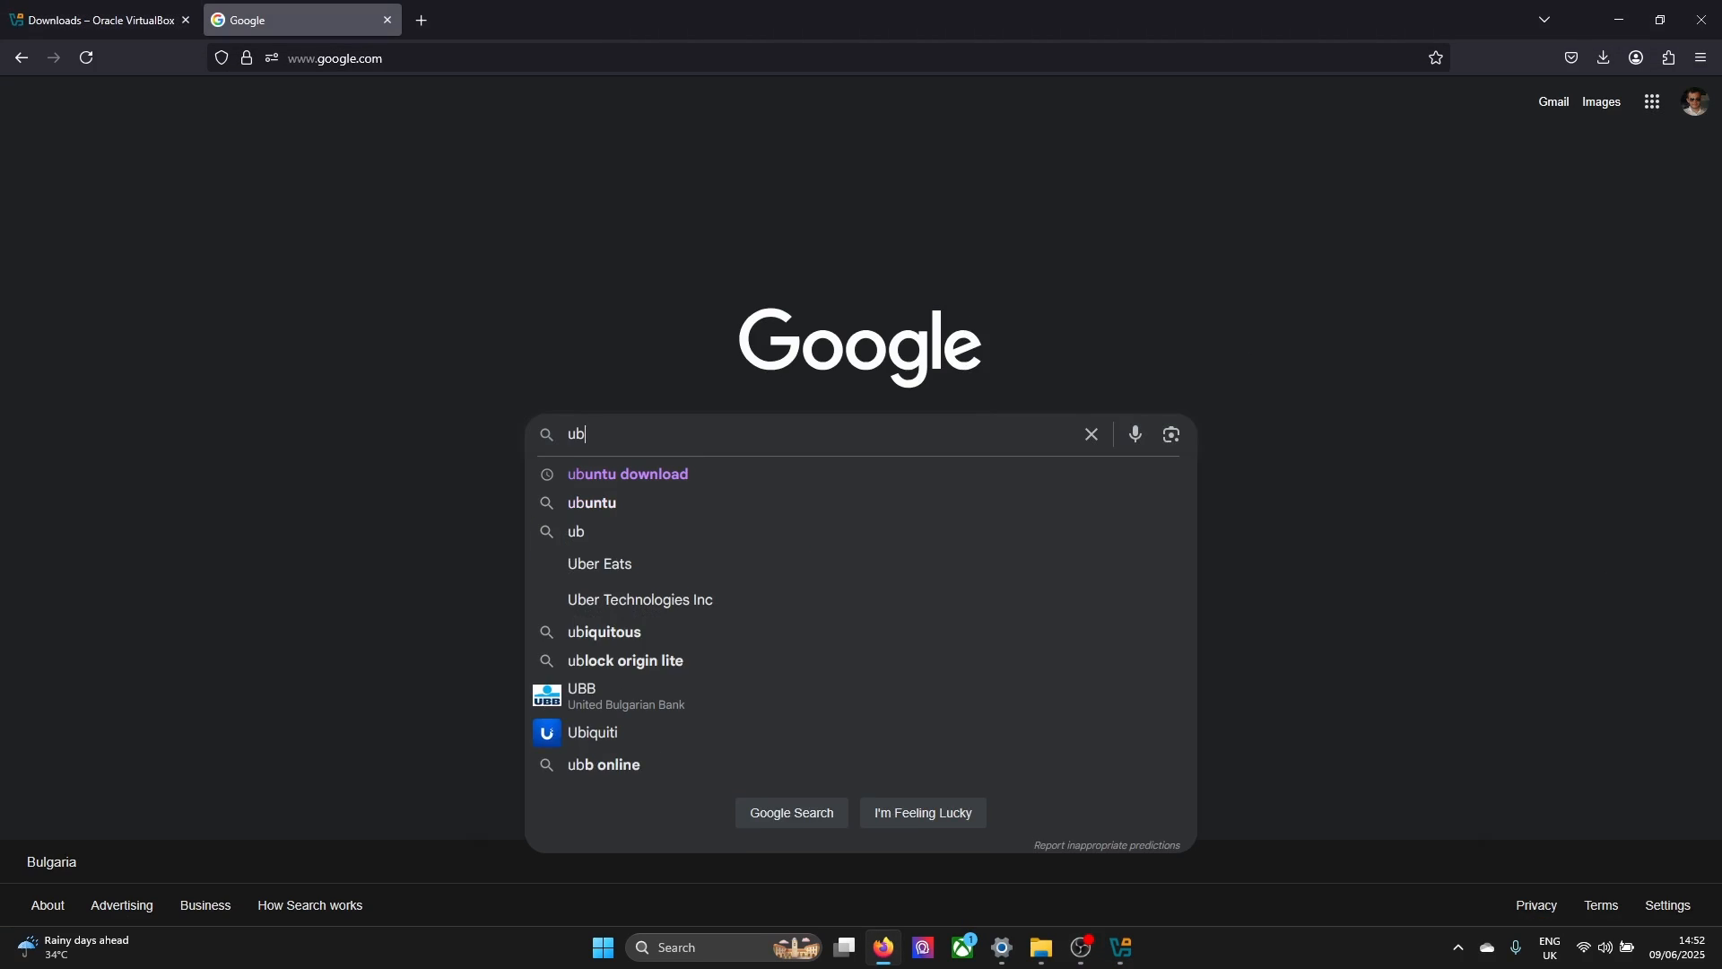
{"action": "key", "text": "Return"}
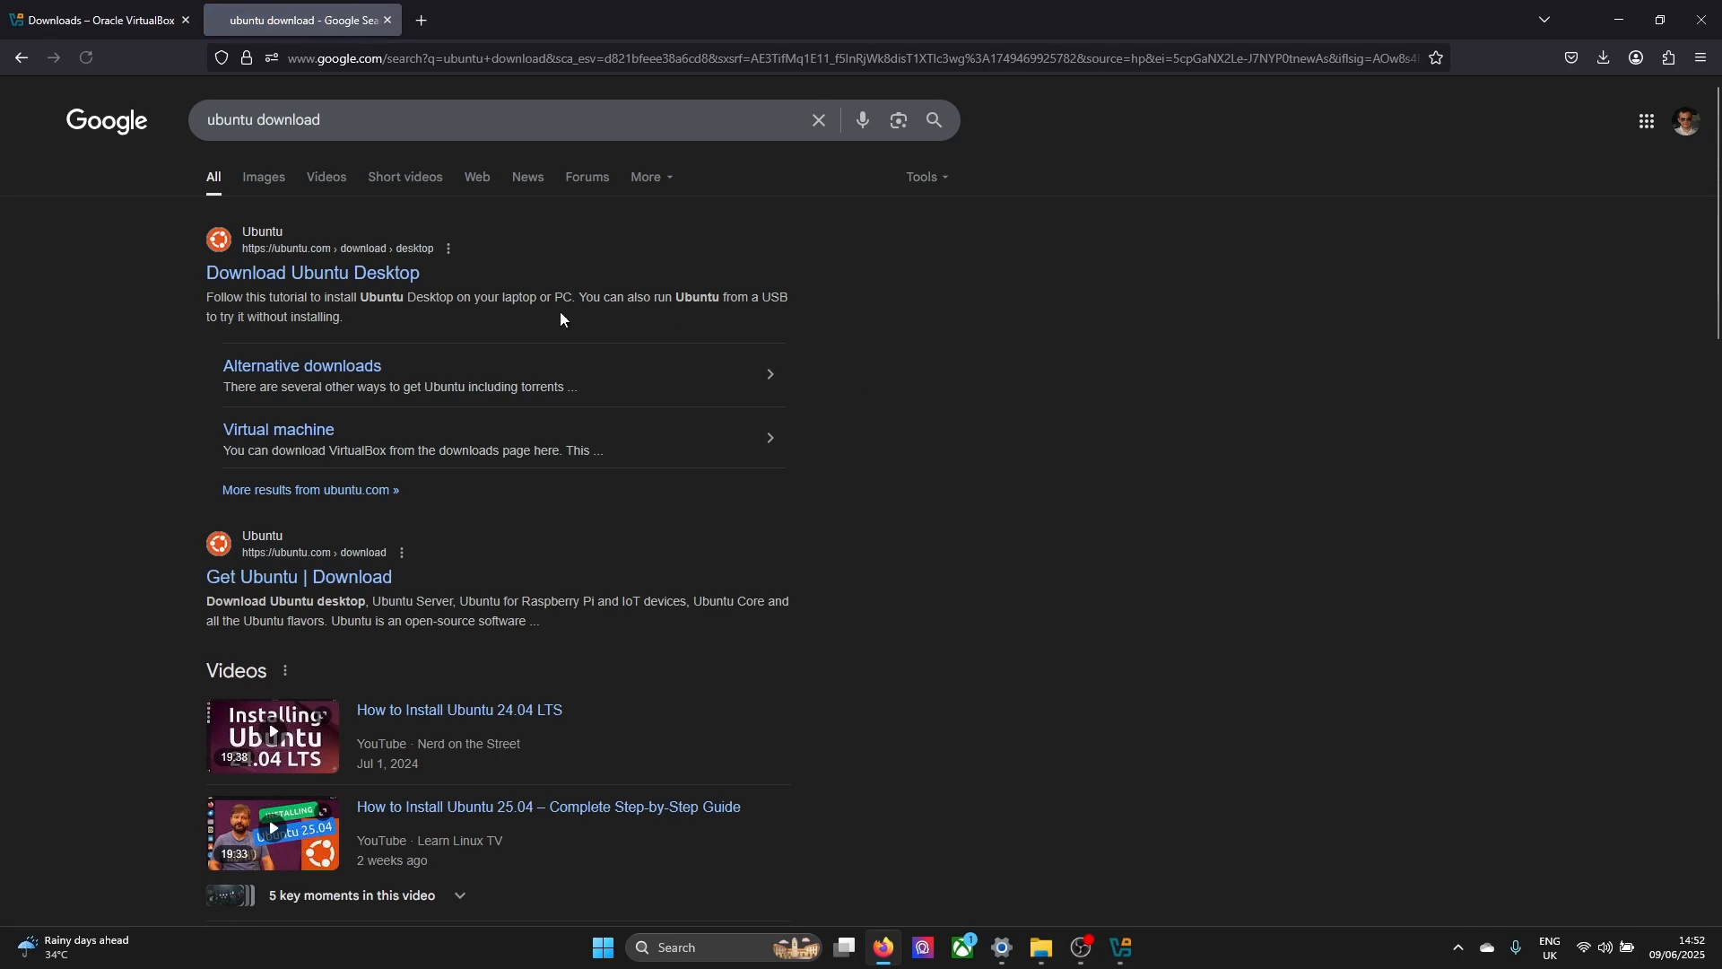
{"action": "left_click", "coordinate": [326, 273]}
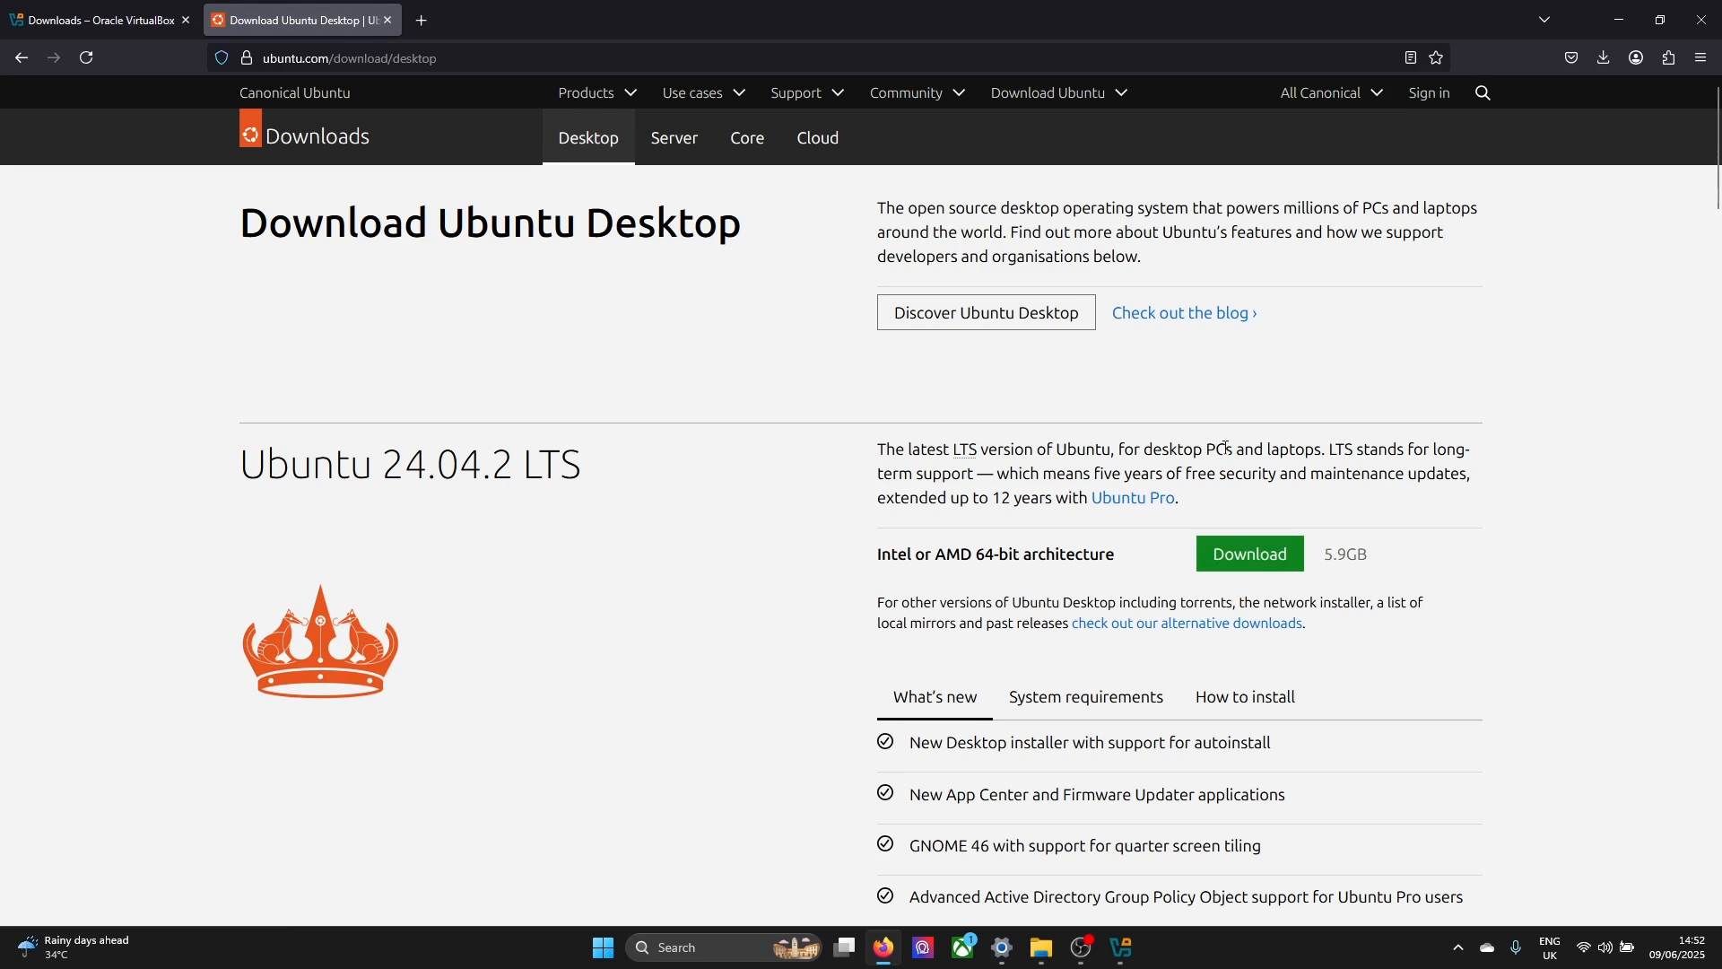
Download the Ubuntu 24.04.2 LTS desktop image for Intel or AMD 64-bit and cancel the duplicate download
{"action": "left_click", "coordinate": [1236, 558]}
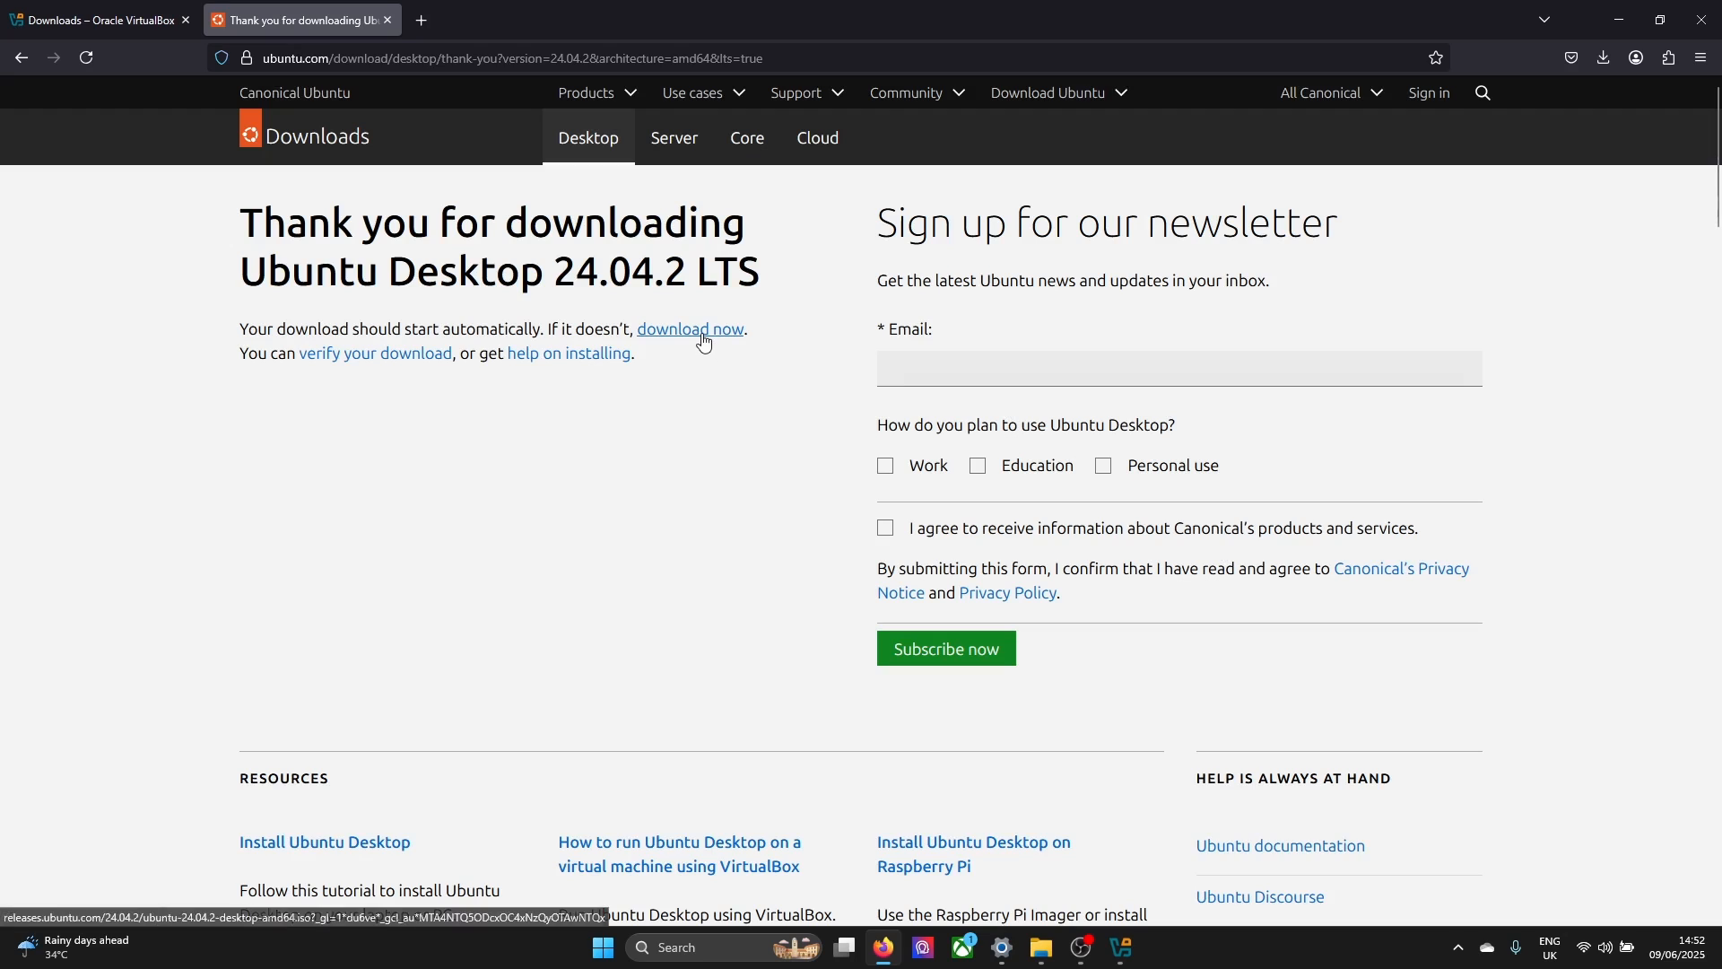
{"action": "left_click", "coordinate": [703, 330]}
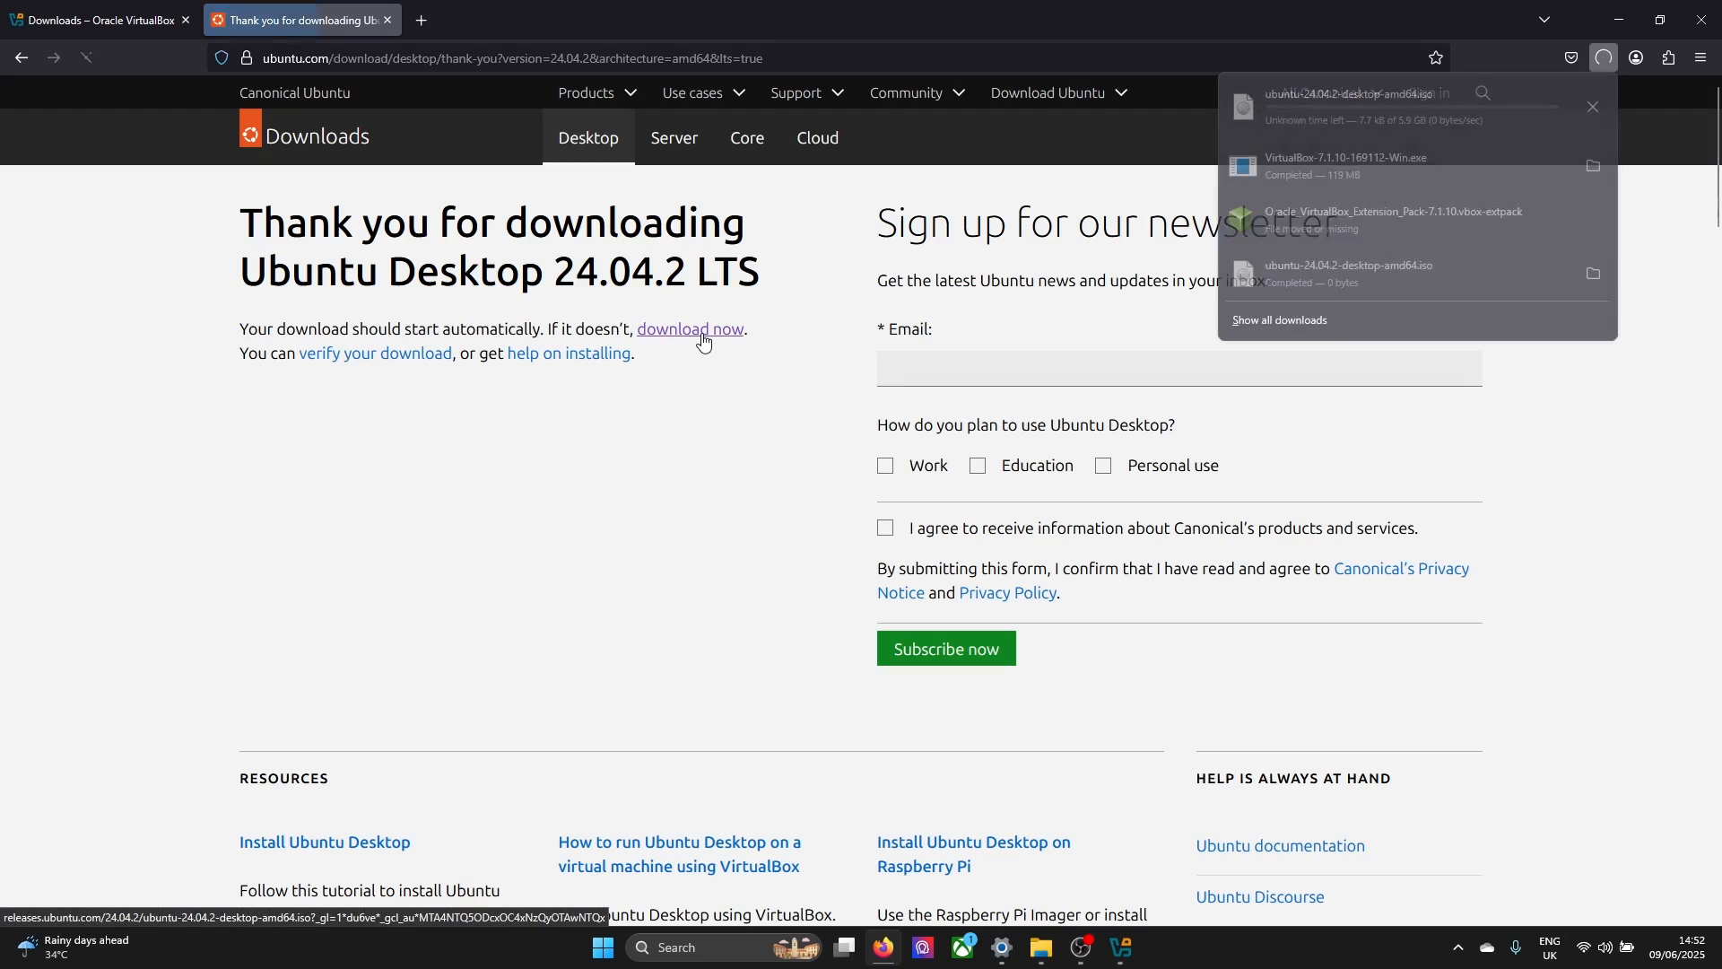
{"action": "left_click", "coordinate": [1592, 107]}
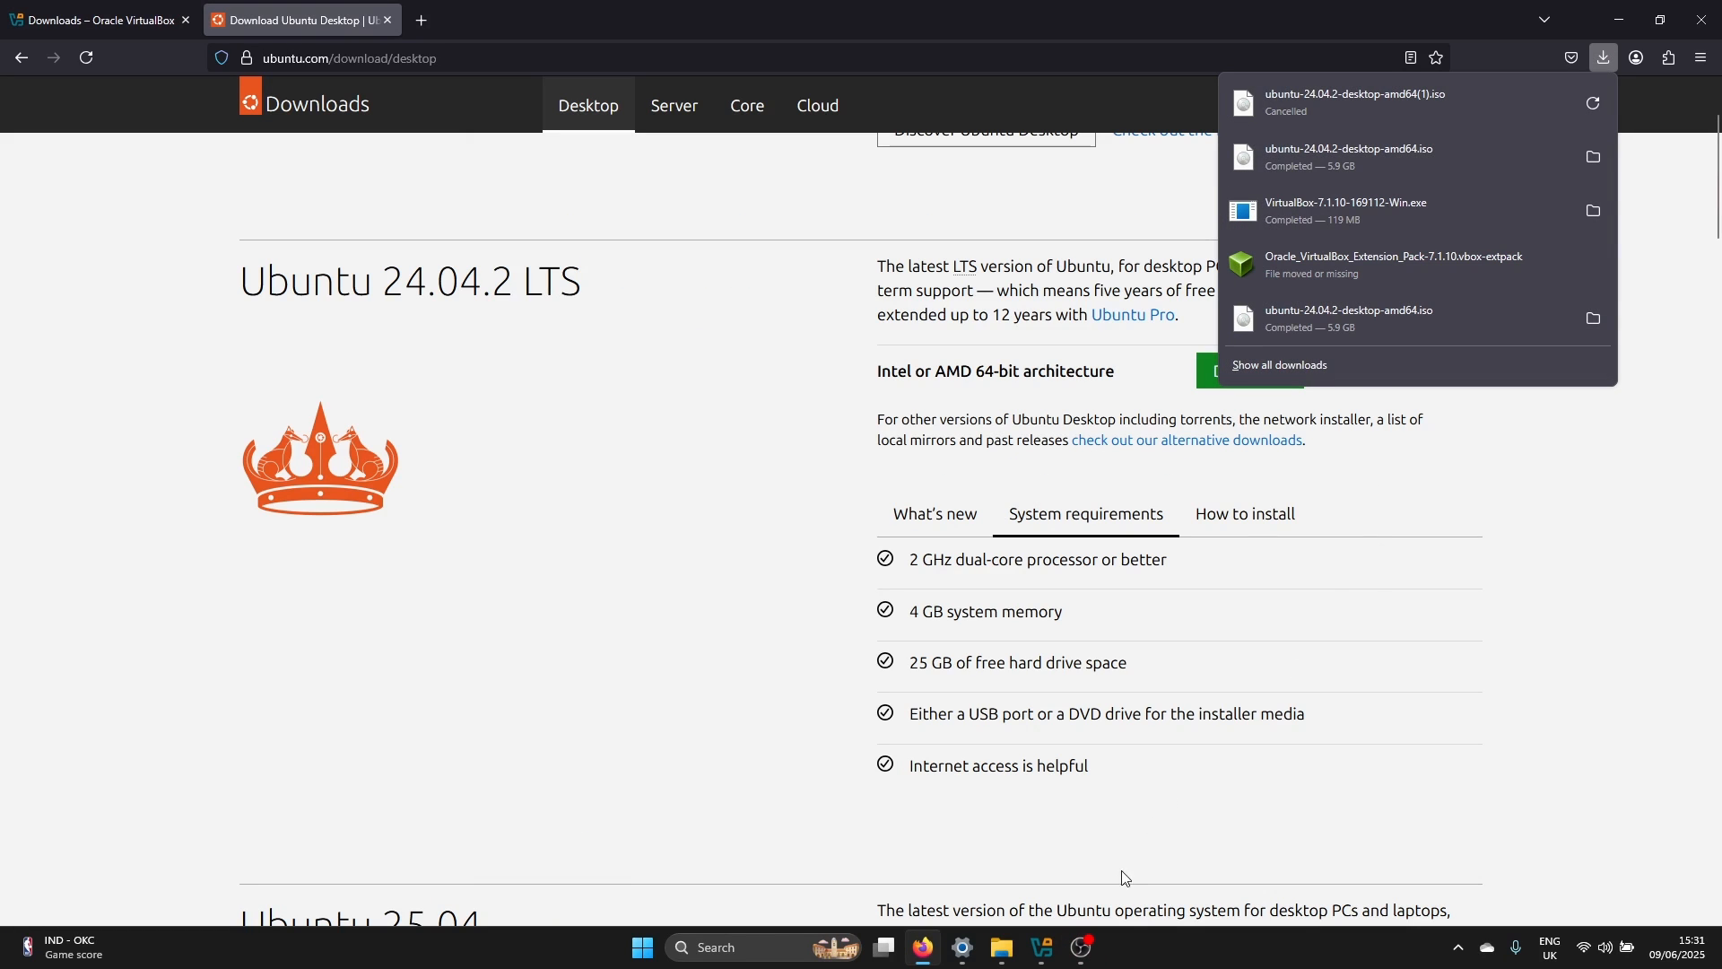
In VirtualBox Manager, begin a new virtual machine named "Ubuntu 3" with the version Ubuntu 24.04 LTS (Noble Numbat) (64-bit)
{"action": "left_click", "coordinate": [1041, 948]}
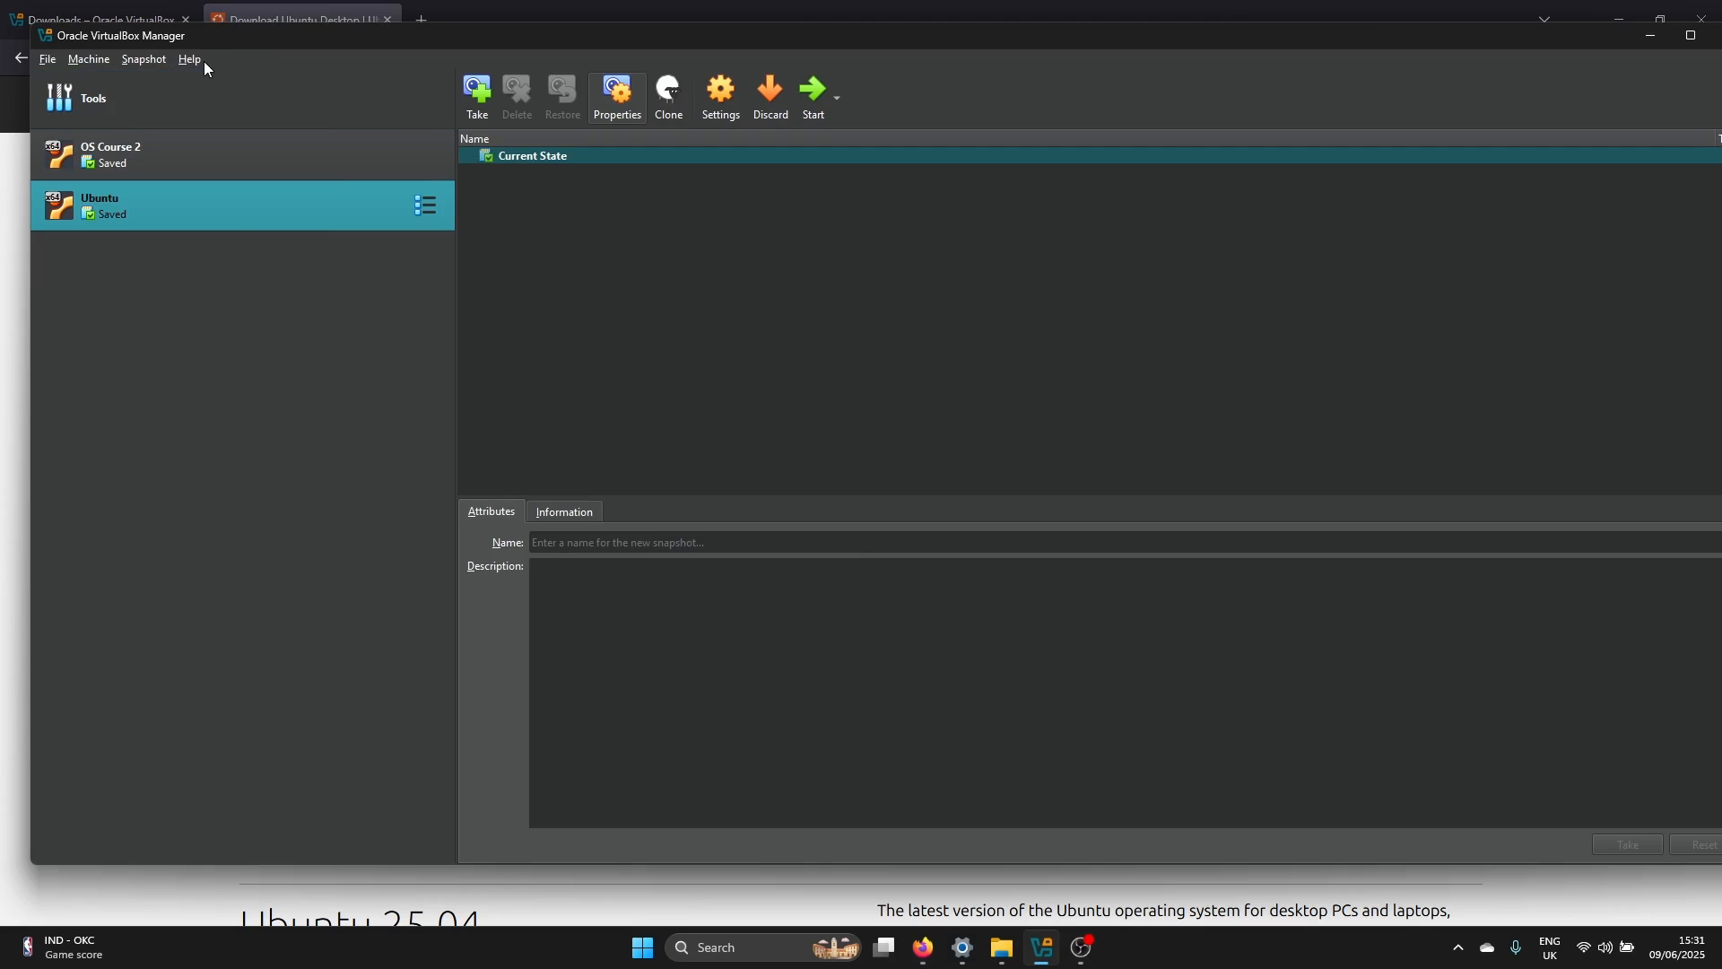
{"action": "left_click", "coordinate": [105, 59]}
{"action": "left_click", "coordinate": [104, 80]}
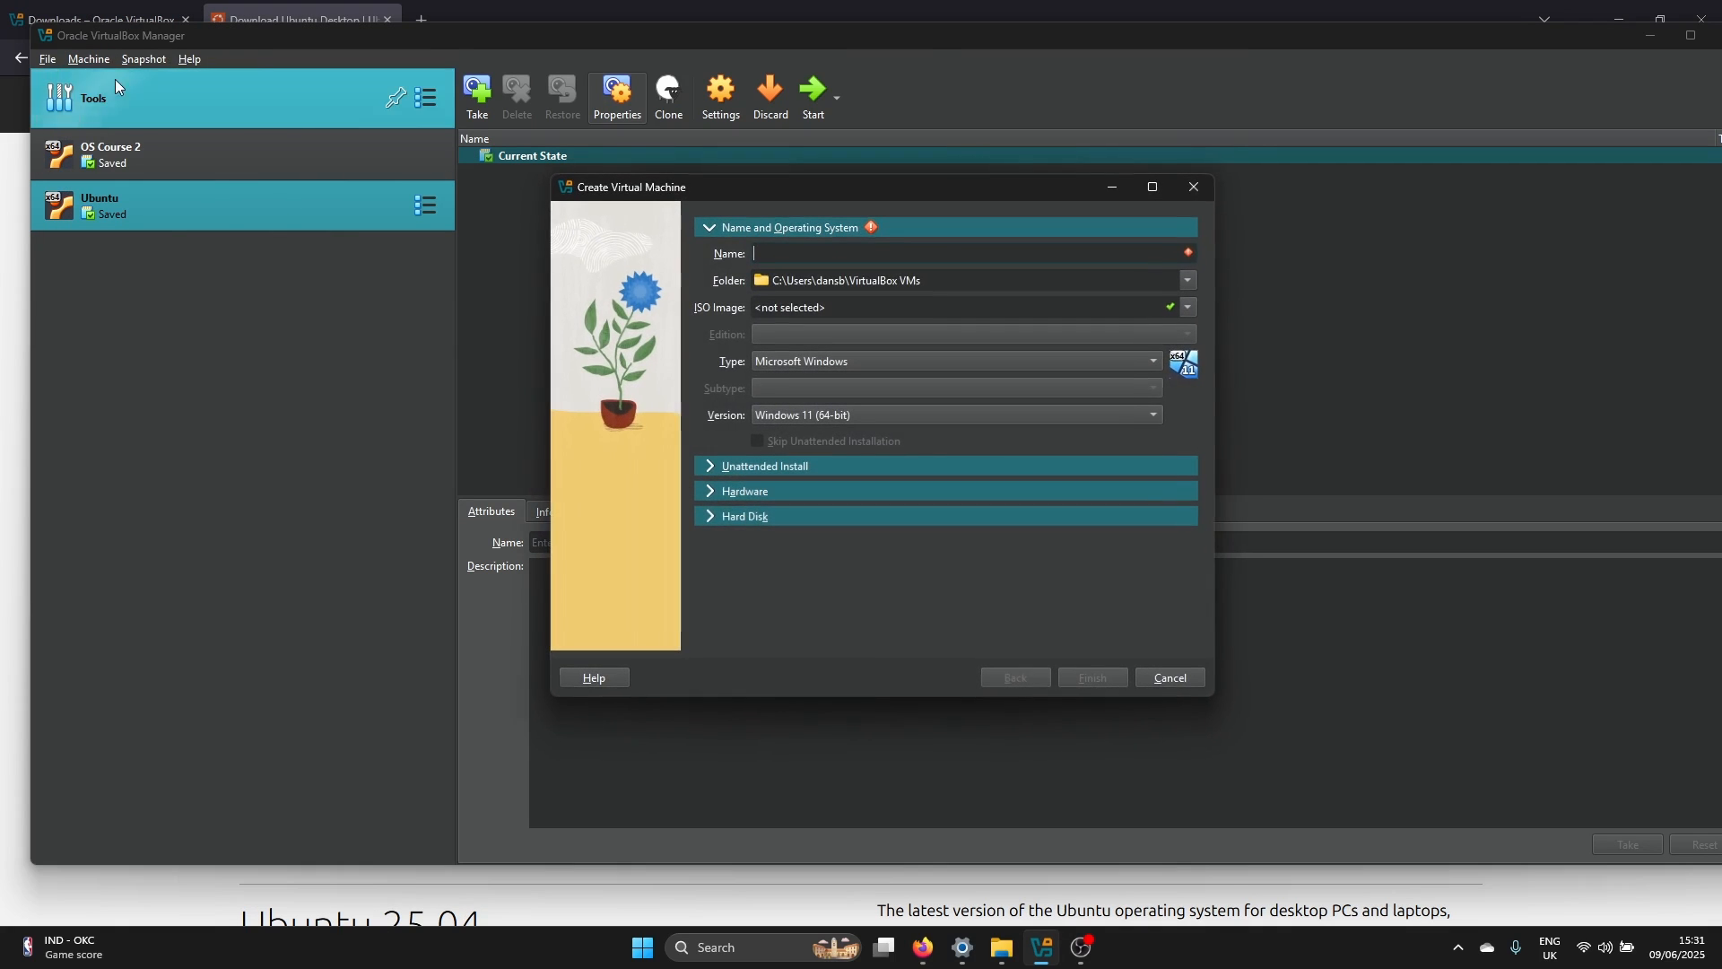
{"action": "type", "text": "Ubuntu 3"}
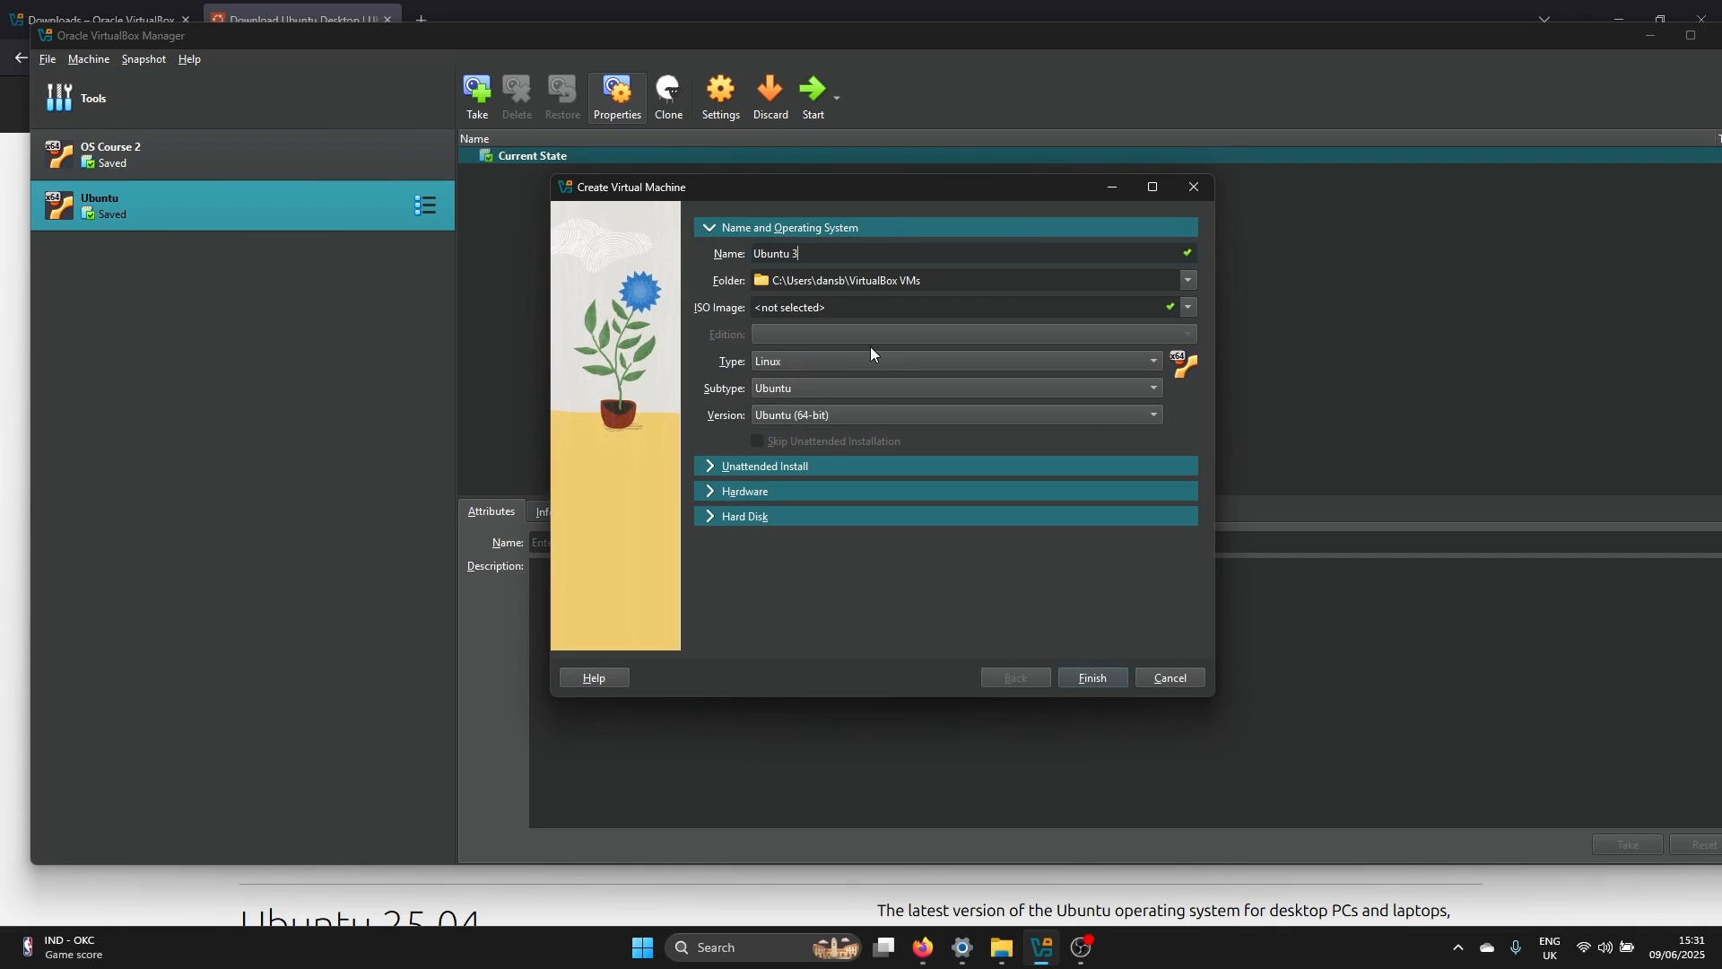
{"action": "left_click", "coordinate": [801, 422]}
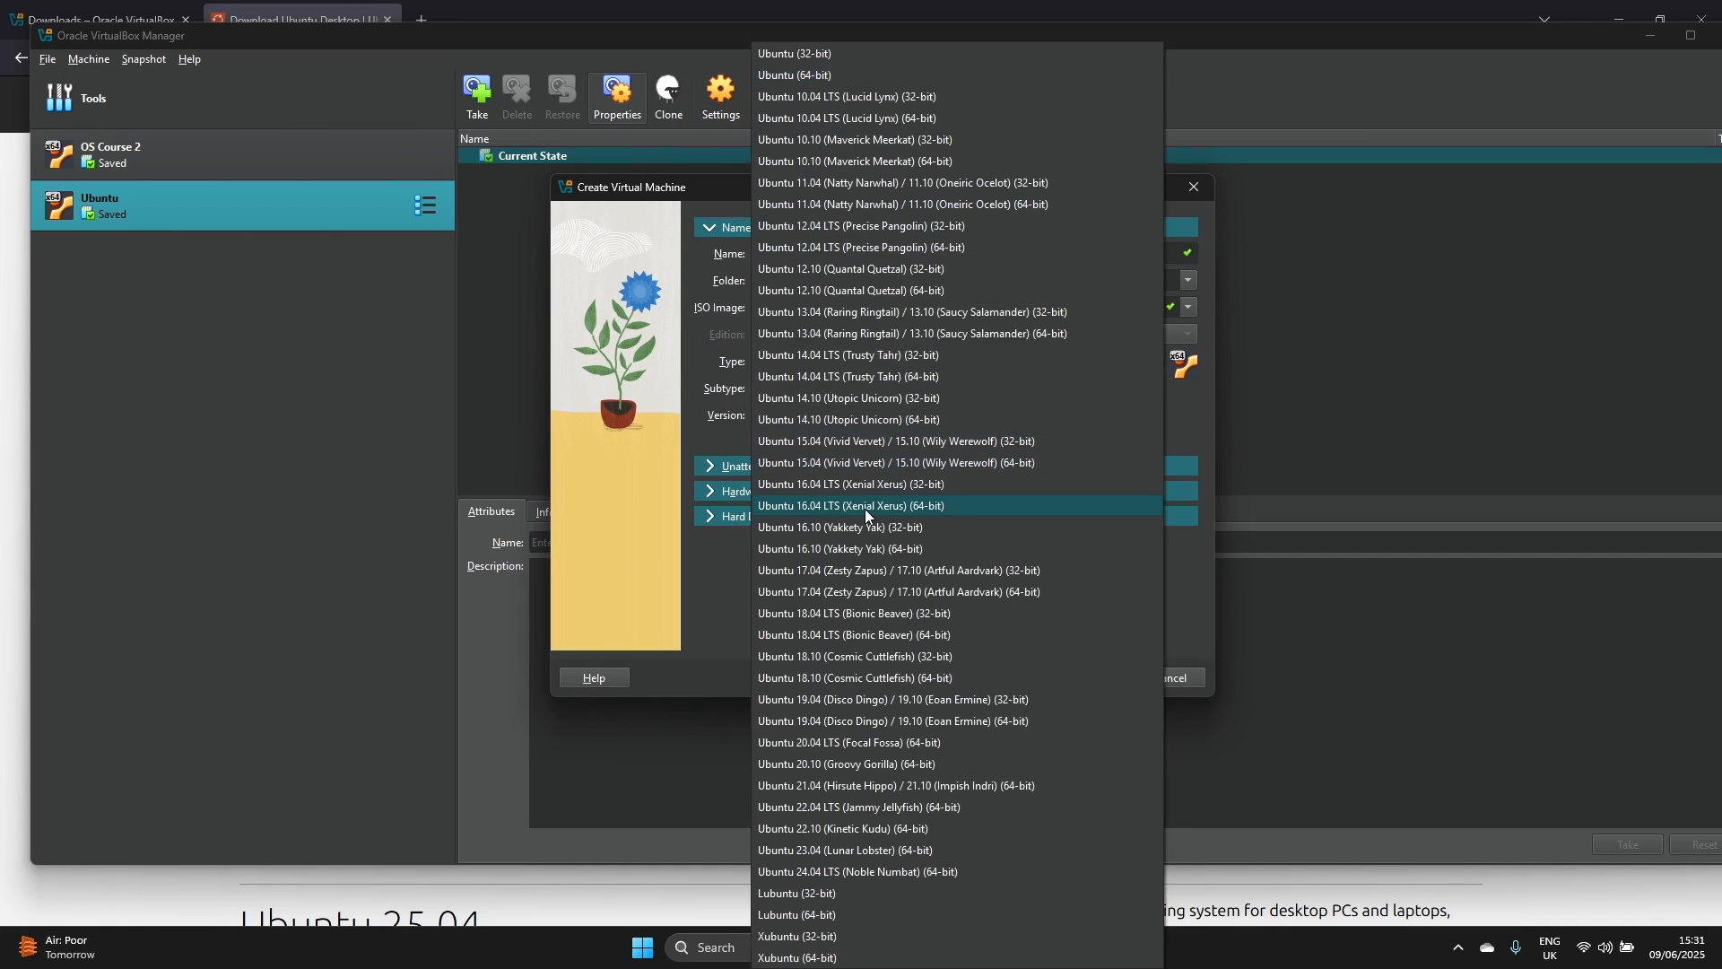
{"action": "left_click", "coordinate": [842, 872]}
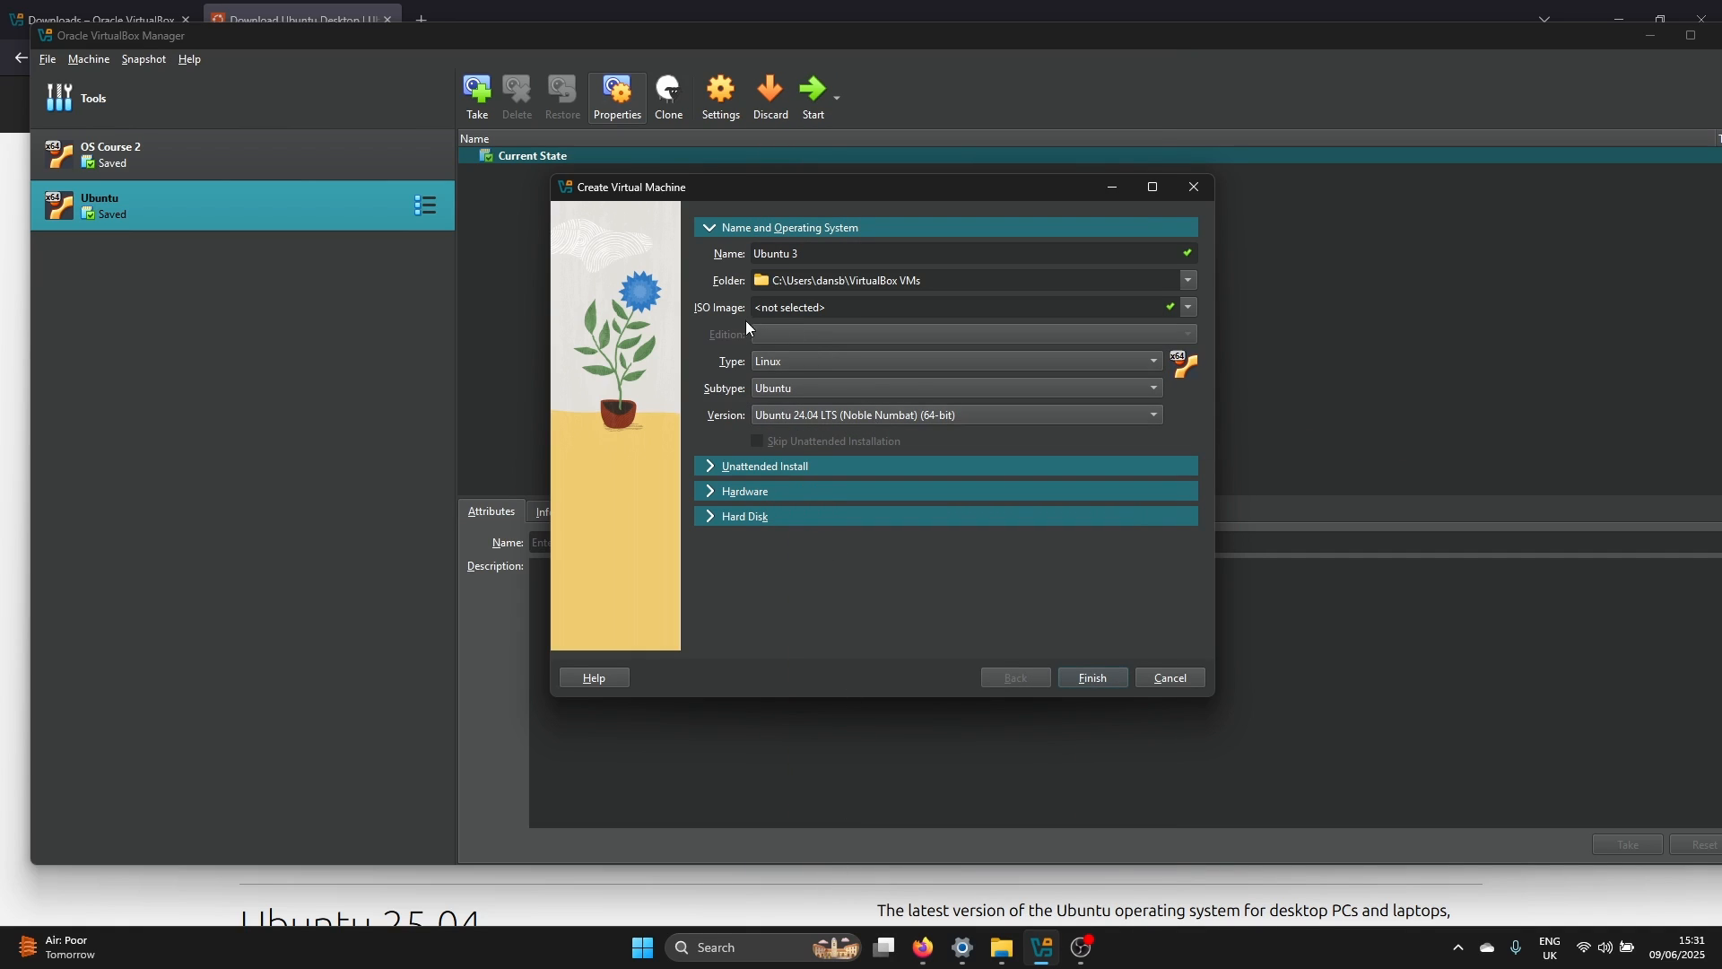
Use ubuntu-24.04.2-desktop-amd64.iso from Downloads as the machine's ISO image and enable skipping the unattended installation
{"action": "left_click", "coordinate": [1194, 305]}
{"action": "left_click", "coordinate": [1090, 338]}
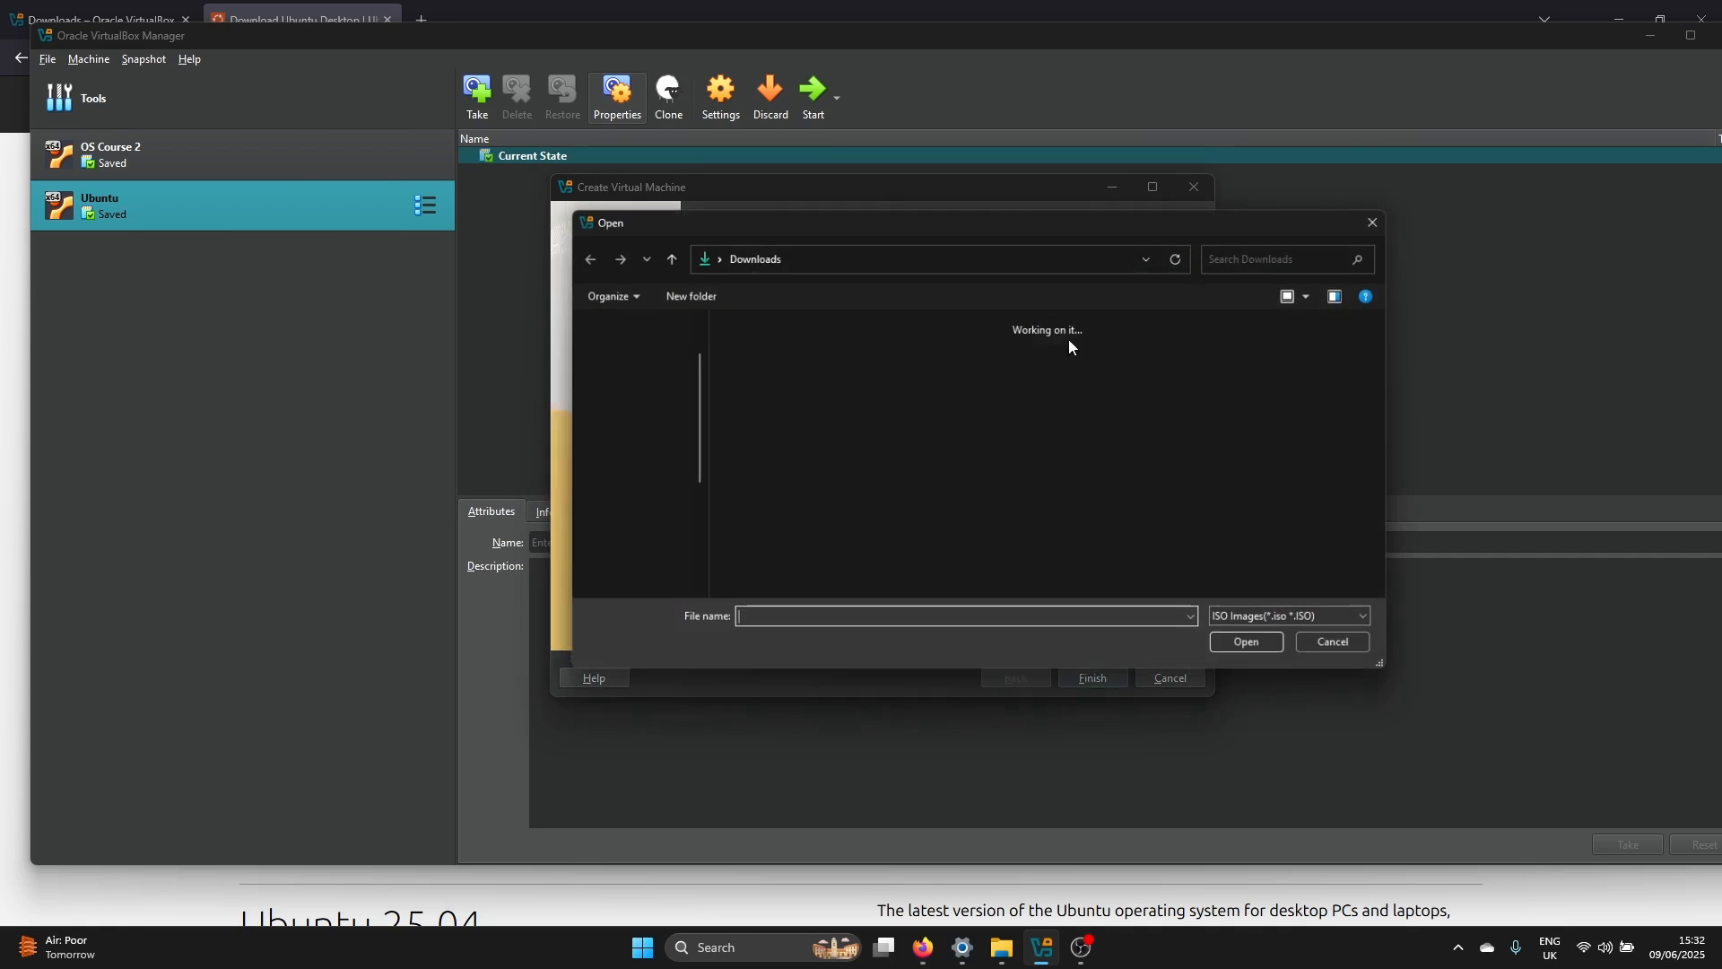
{"action": "double_click", "coordinate": [779, 400]}
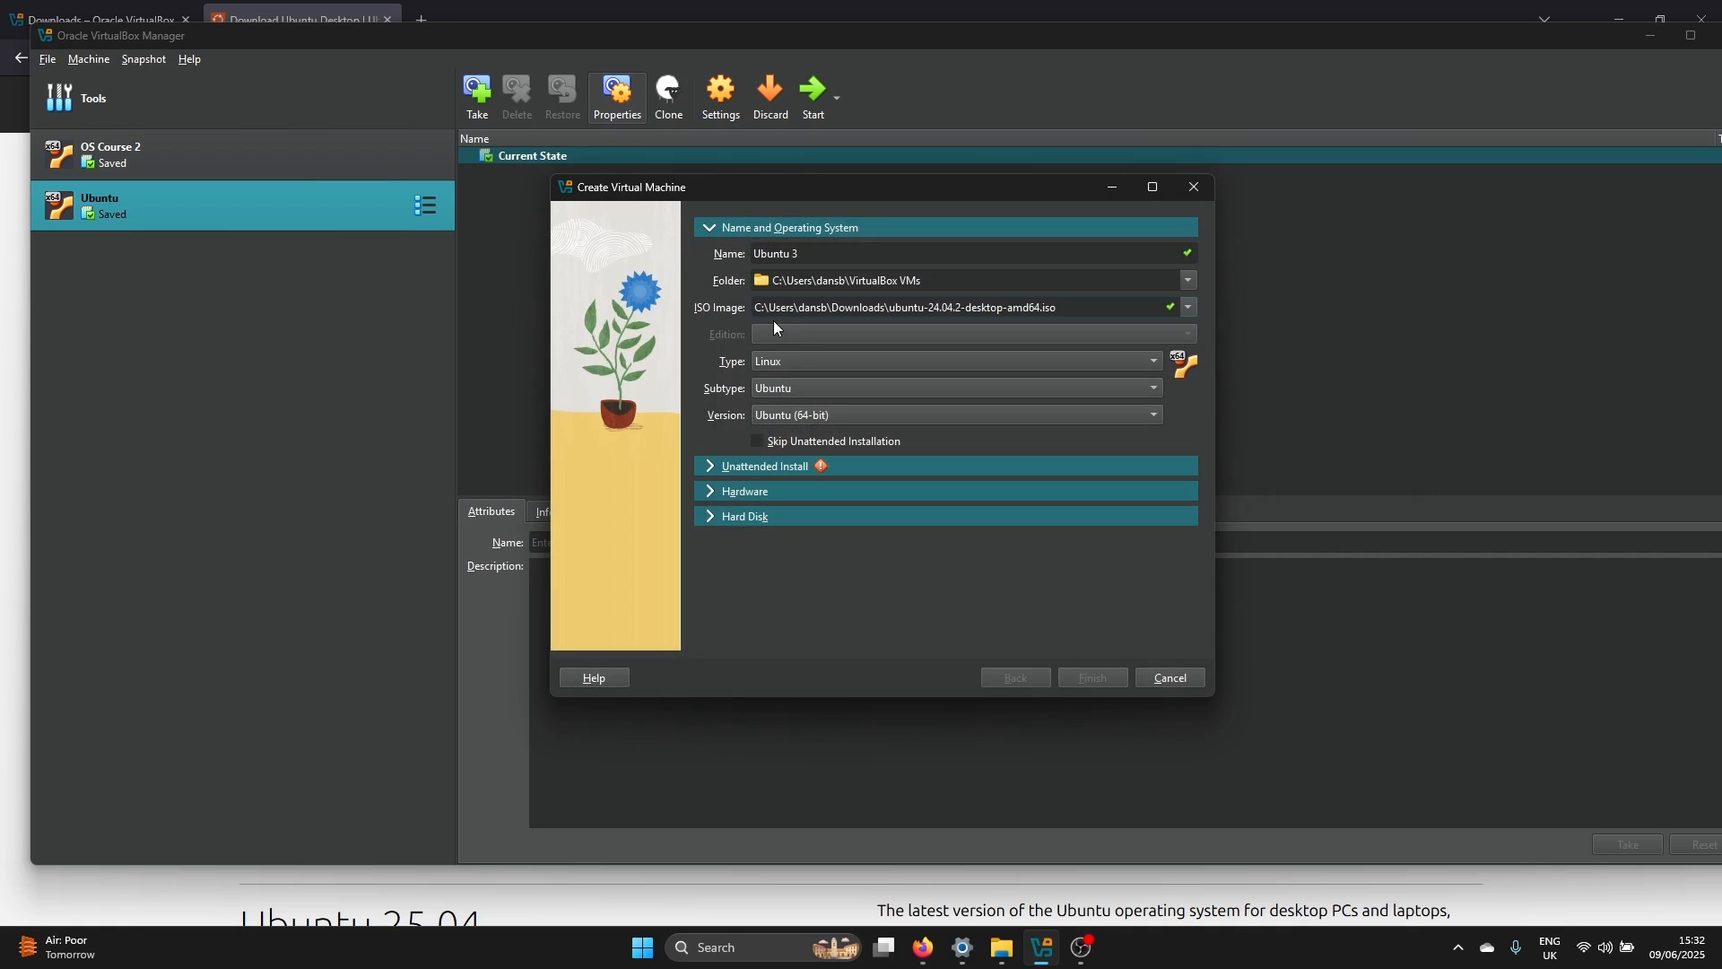
{"action": "left_click", "coordinate": [854, 445]}
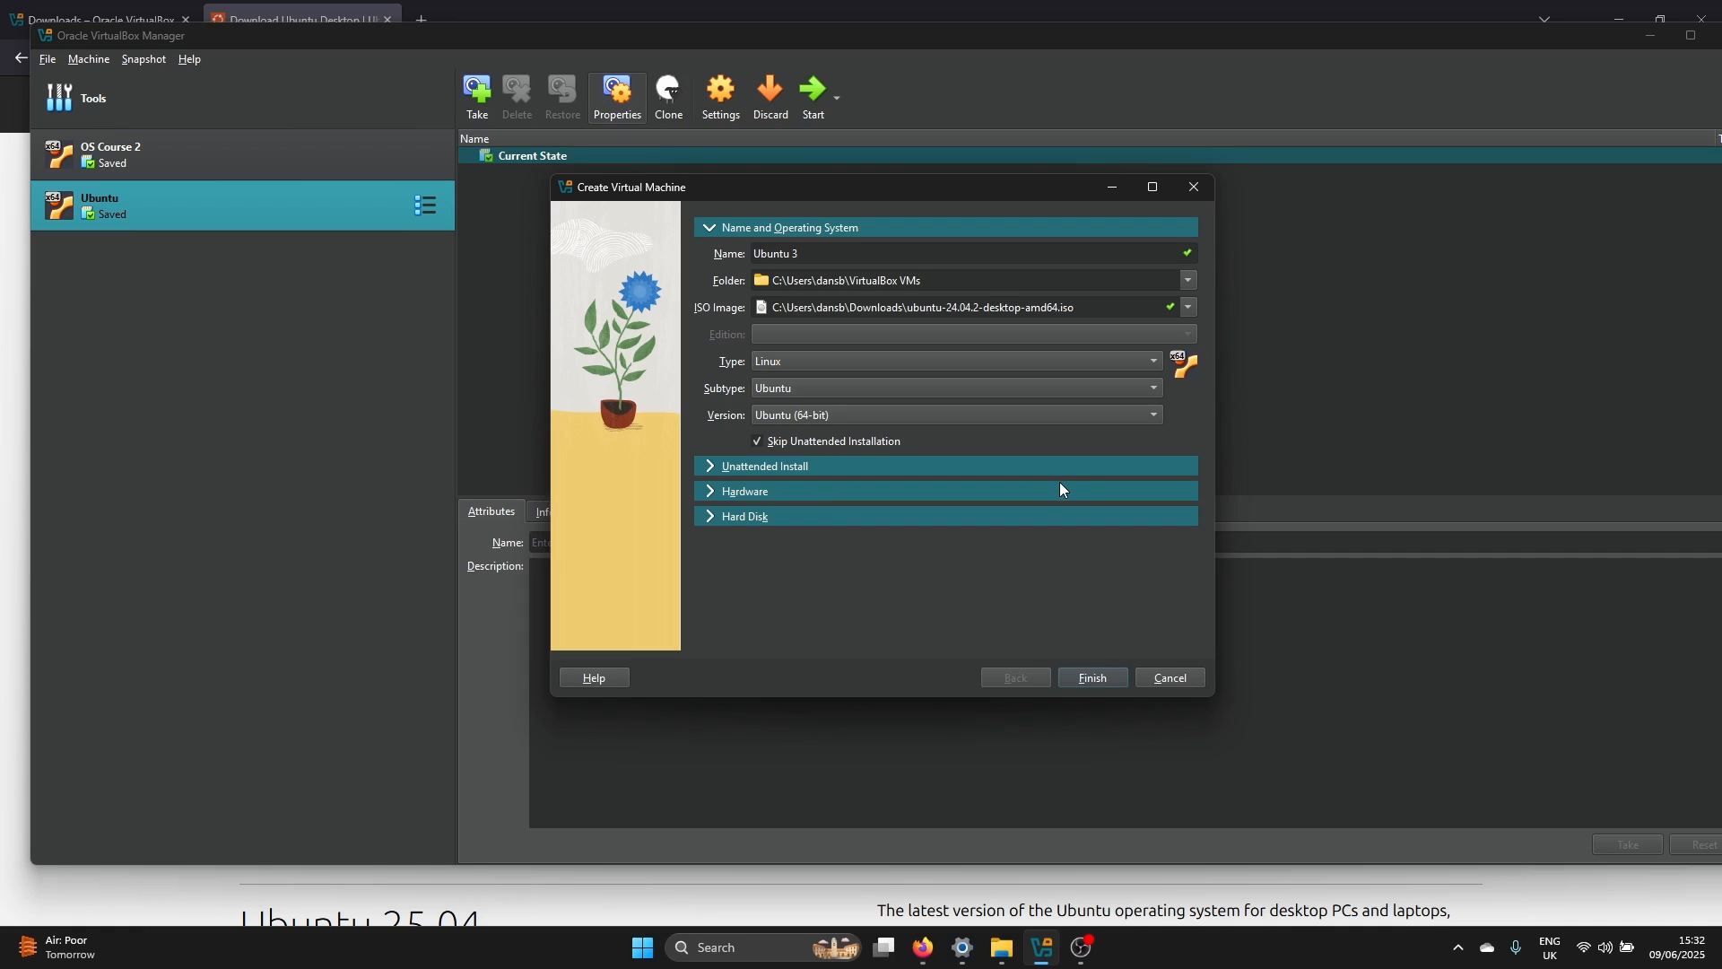
Allocate 8192 MB of base memory and 6 processors to the new virtual machine
{"action": "left_click", "coordinate": [922, 492]}
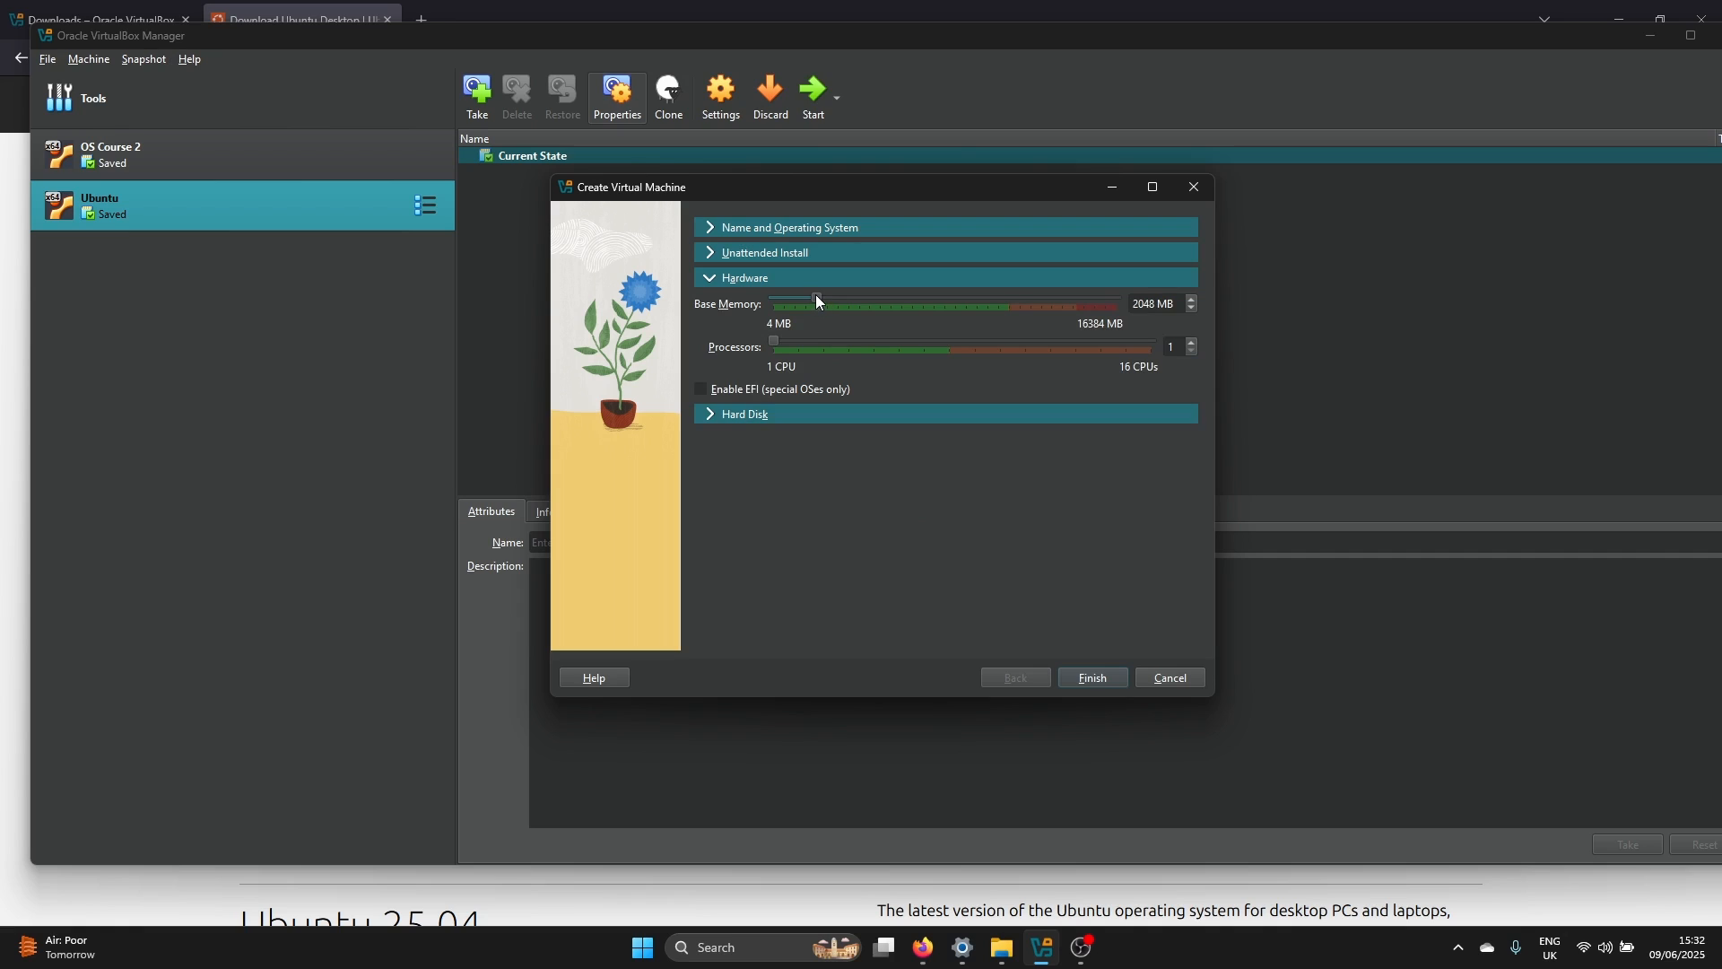
{"action": "left_click_drag", "start_coordinate": [816, 298], "coordinate": [944, 300]}
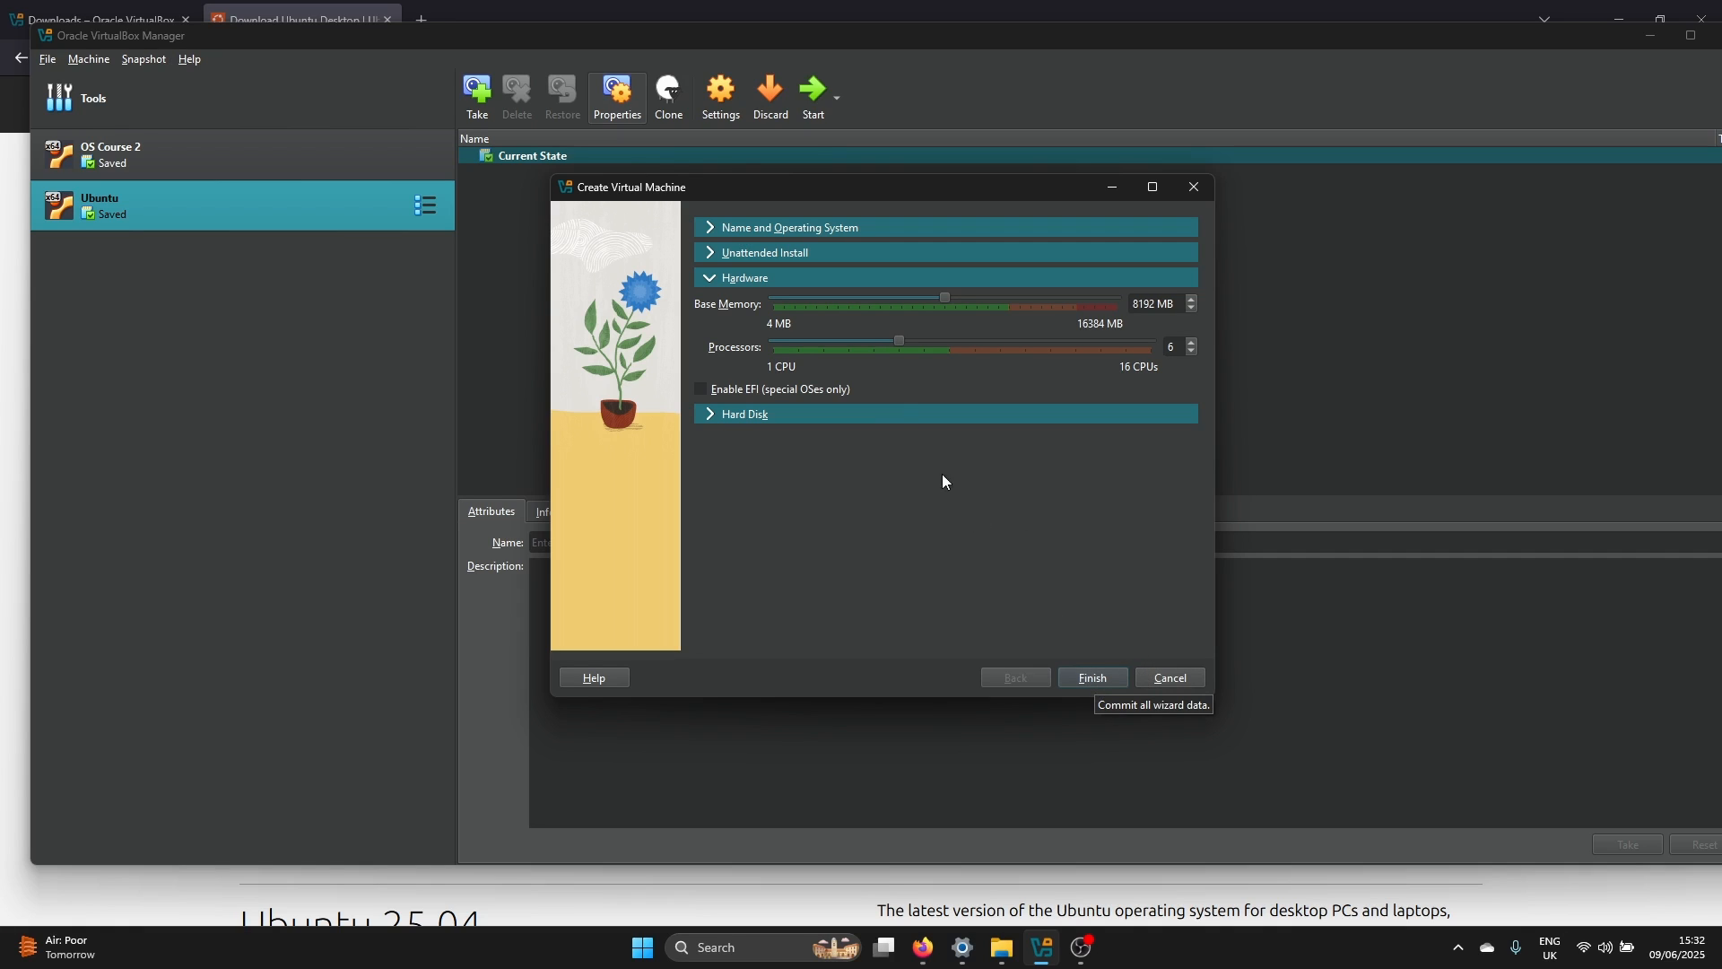
Set the new virtual hard disk to pre-allocate its full size and finish creating the machine
{"action": "left_click", "coordinate": [899, 418]}
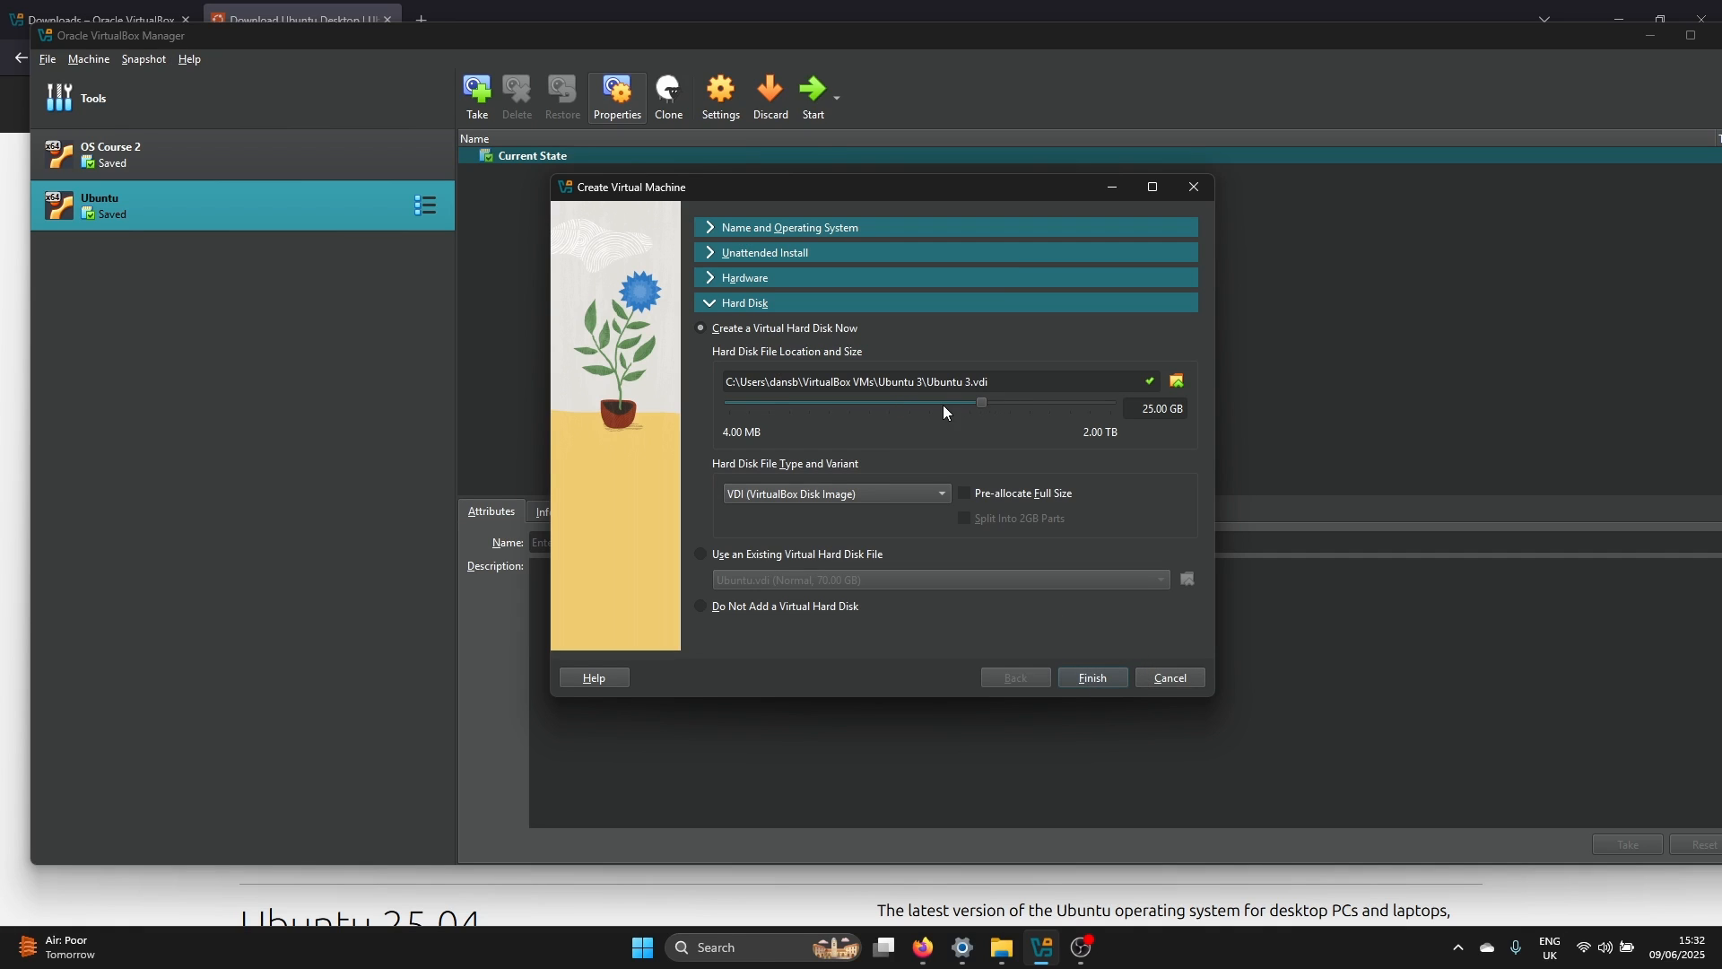
{"action": "left_click", "coordinate": [1155, 409]}
{"action": "left_click", "coordinate": [975, 499]}
{"action": "left_click", "coordinate": [1089, 677]}
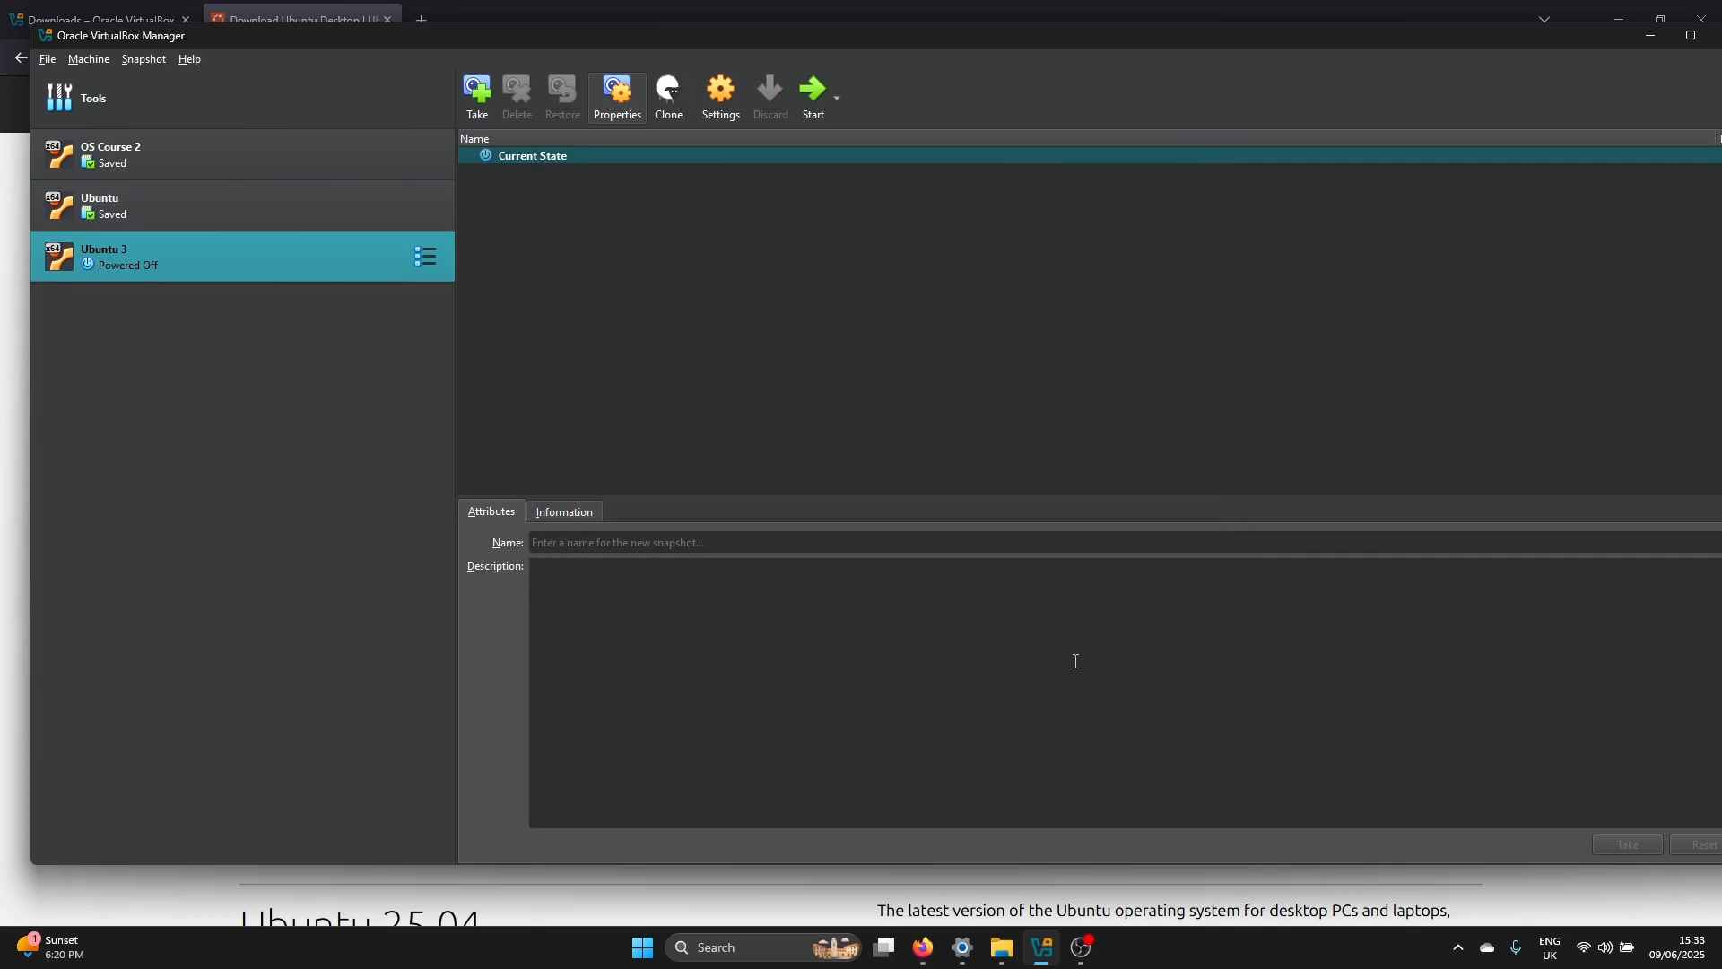
In the Ubuntu 3 display settings, set the graphics controller to VBoxSVGA and raise video memory to the 128 MB maximum
{"action": "right_click", "coordinate": [296, 276]}
{"action": "key", "text": "Escape"}
{"action": "key", "text": "ctrl+s"}
{"action": "left_click", "coordinate": [614, 348]}
{"action": "left_click", "coordinate": [631, 384]}
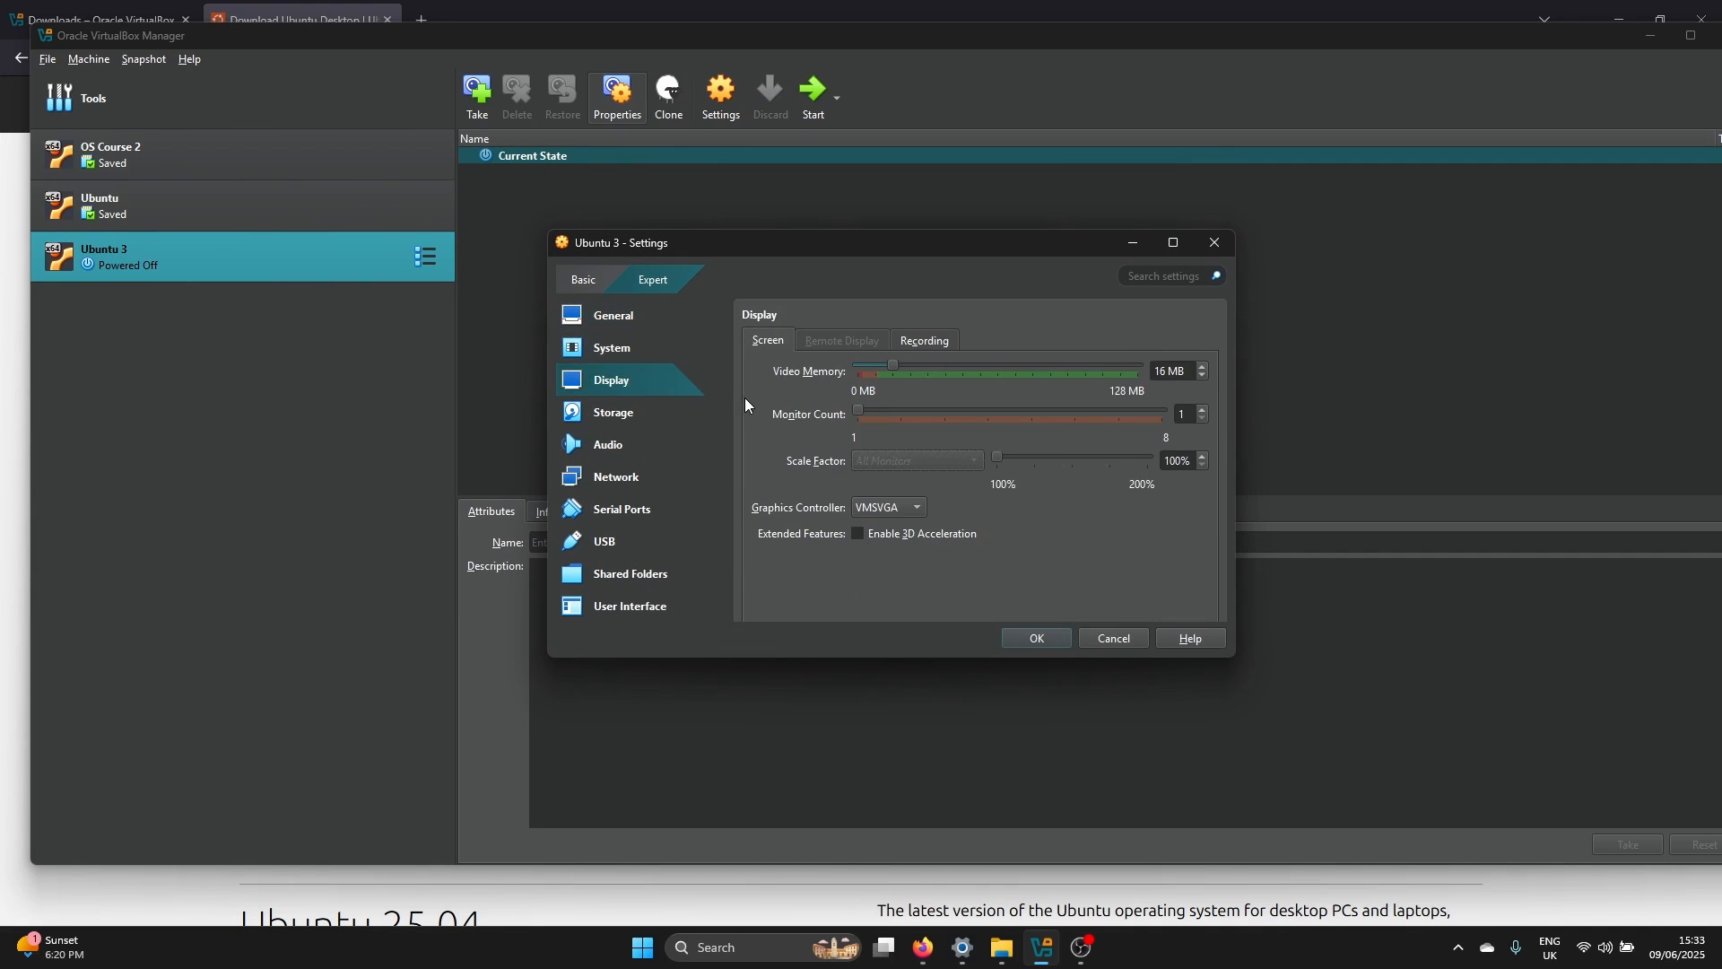
{"action": "left_click", "coordinate": [876, 510]}
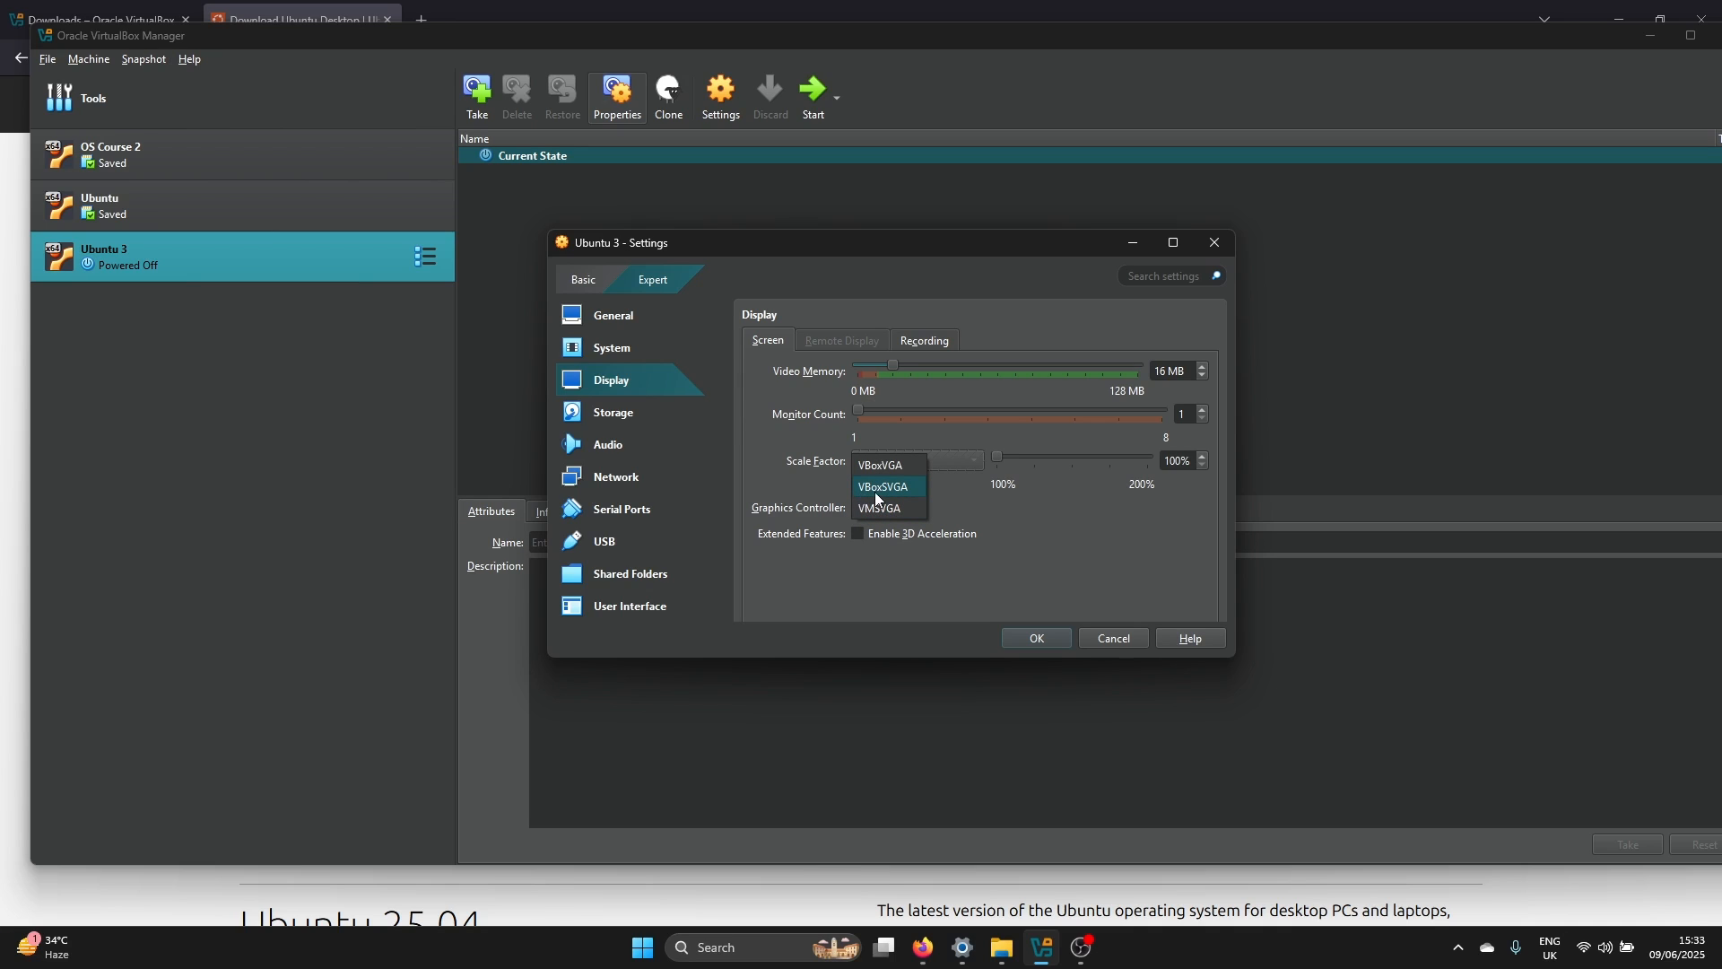
{"action": "left_click", "coordinate": [884, 490]}
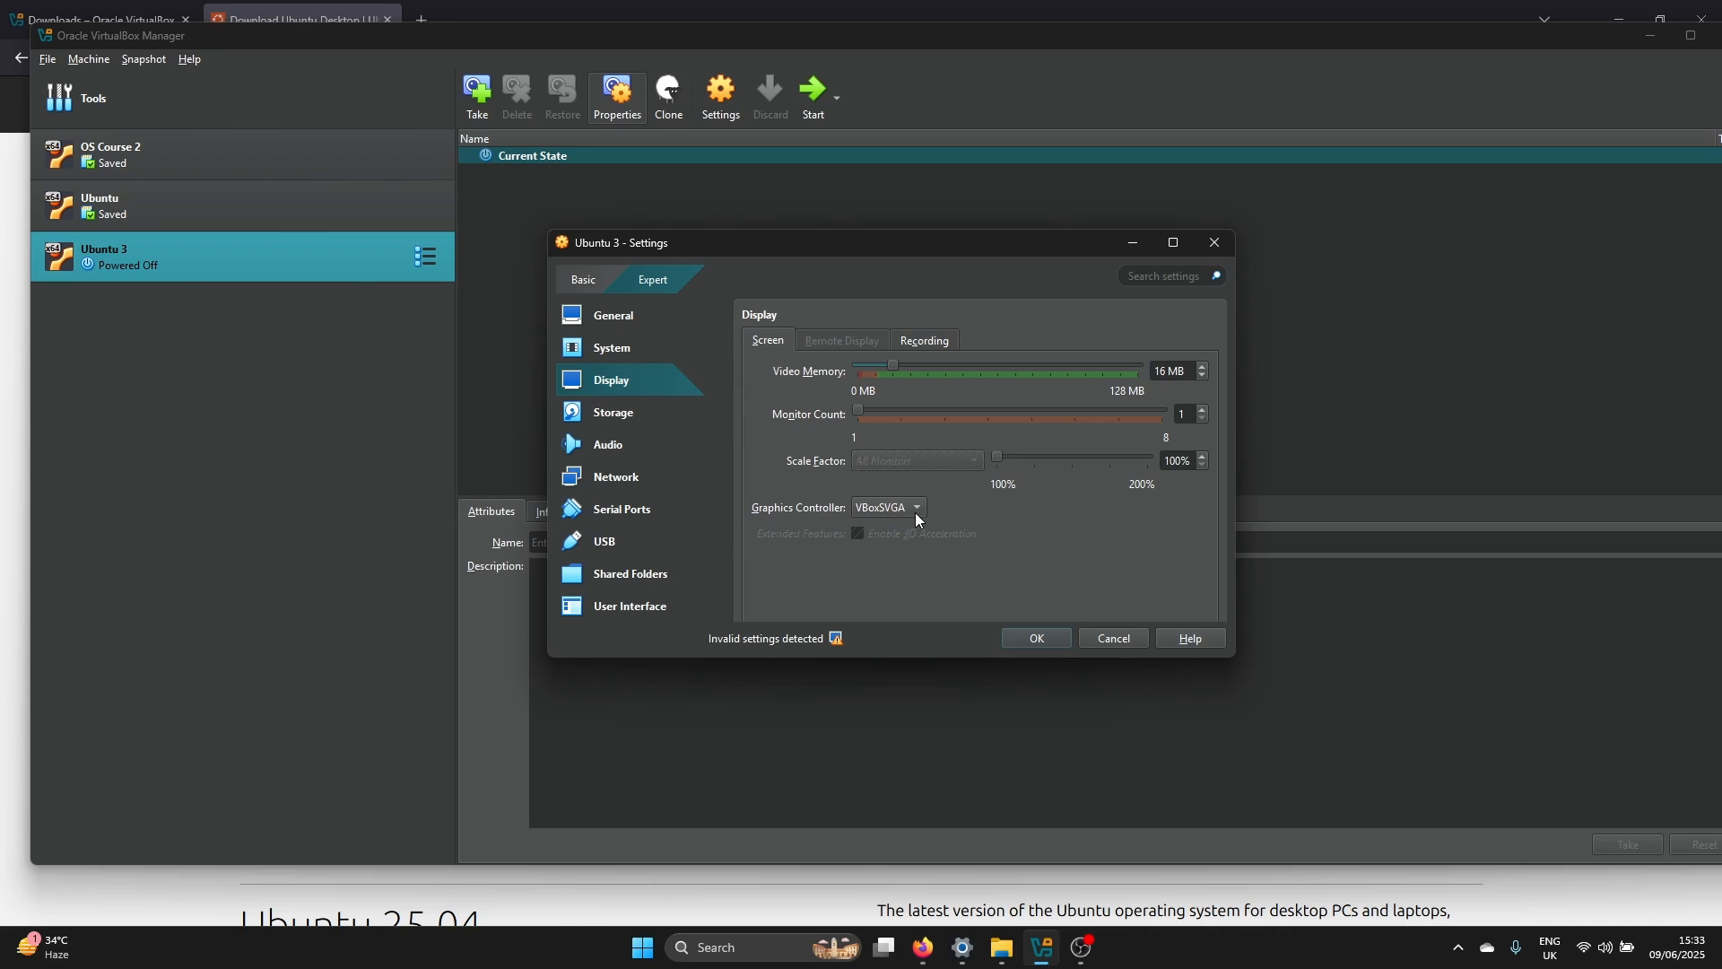
{"action": "left_click_drag", "start_coordinate": [901, 370], "coordinate": [1184, 373]}
{"action": "left_click", "coordinate": [1026, 642]}
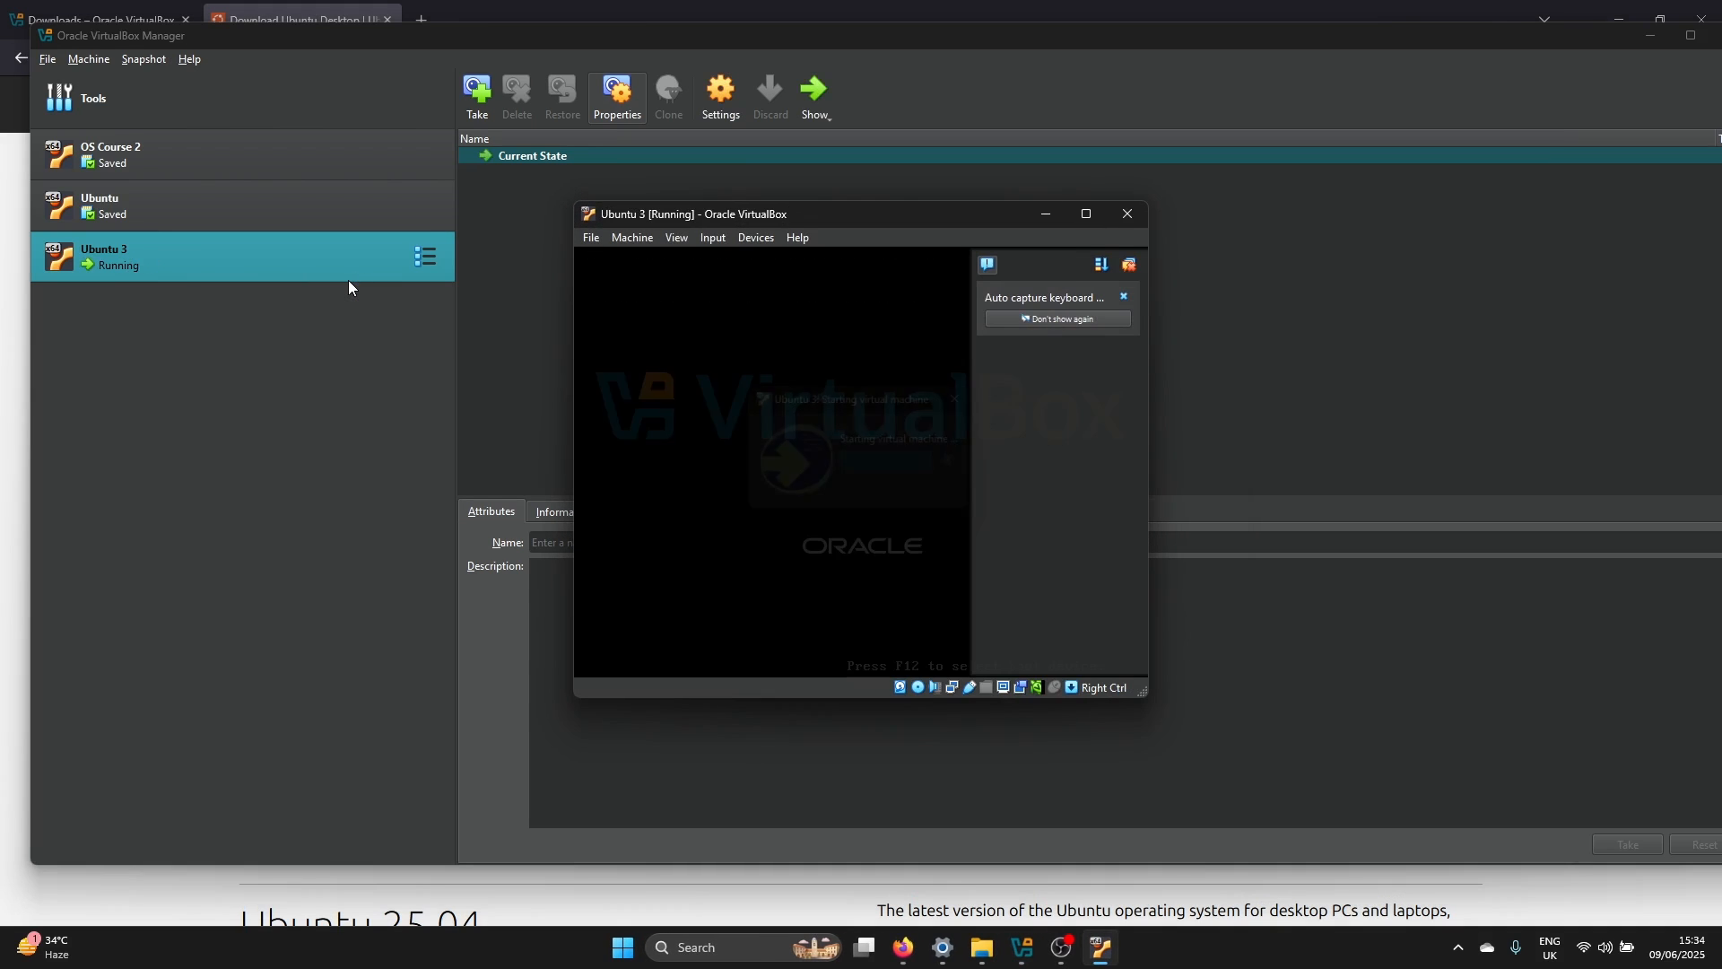
Maximize the running Ubuntu 3 machine's window and boot the "Try or Install Ubuntu" entry
{"action": "left_click", "coordinate": [1083, 214]}
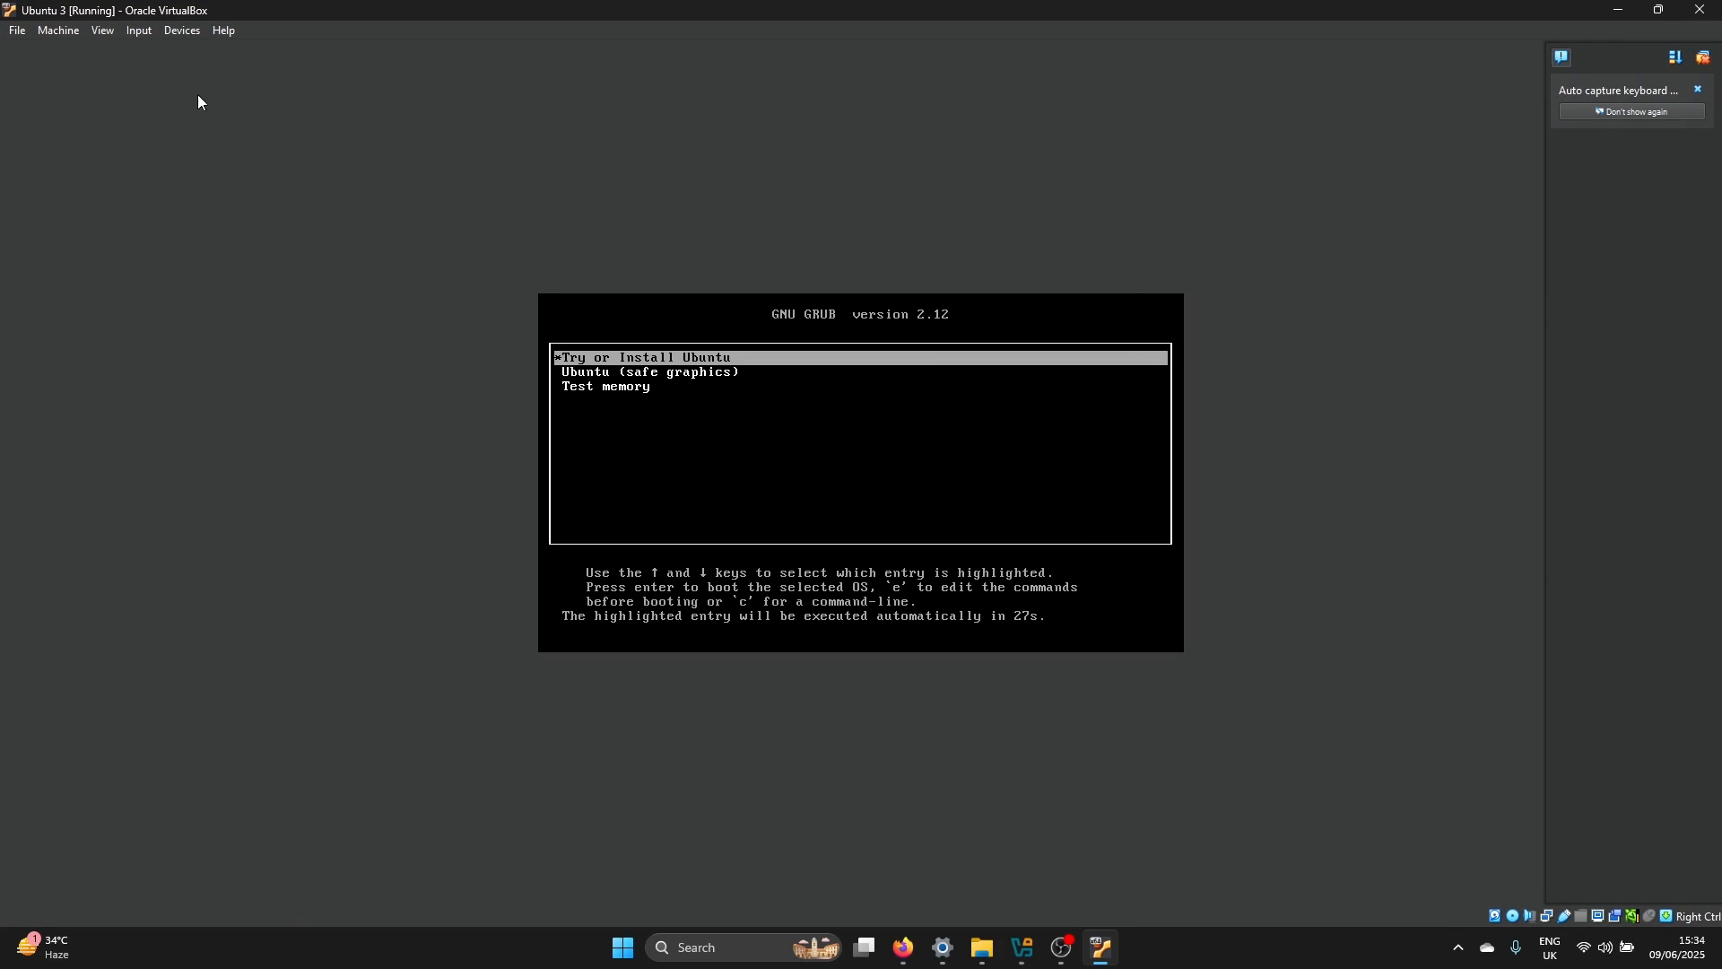
{"action": "left_click", "coordinate": [182, 32]}
{"action": "mouse_move", "coordinate": [215, 51]}
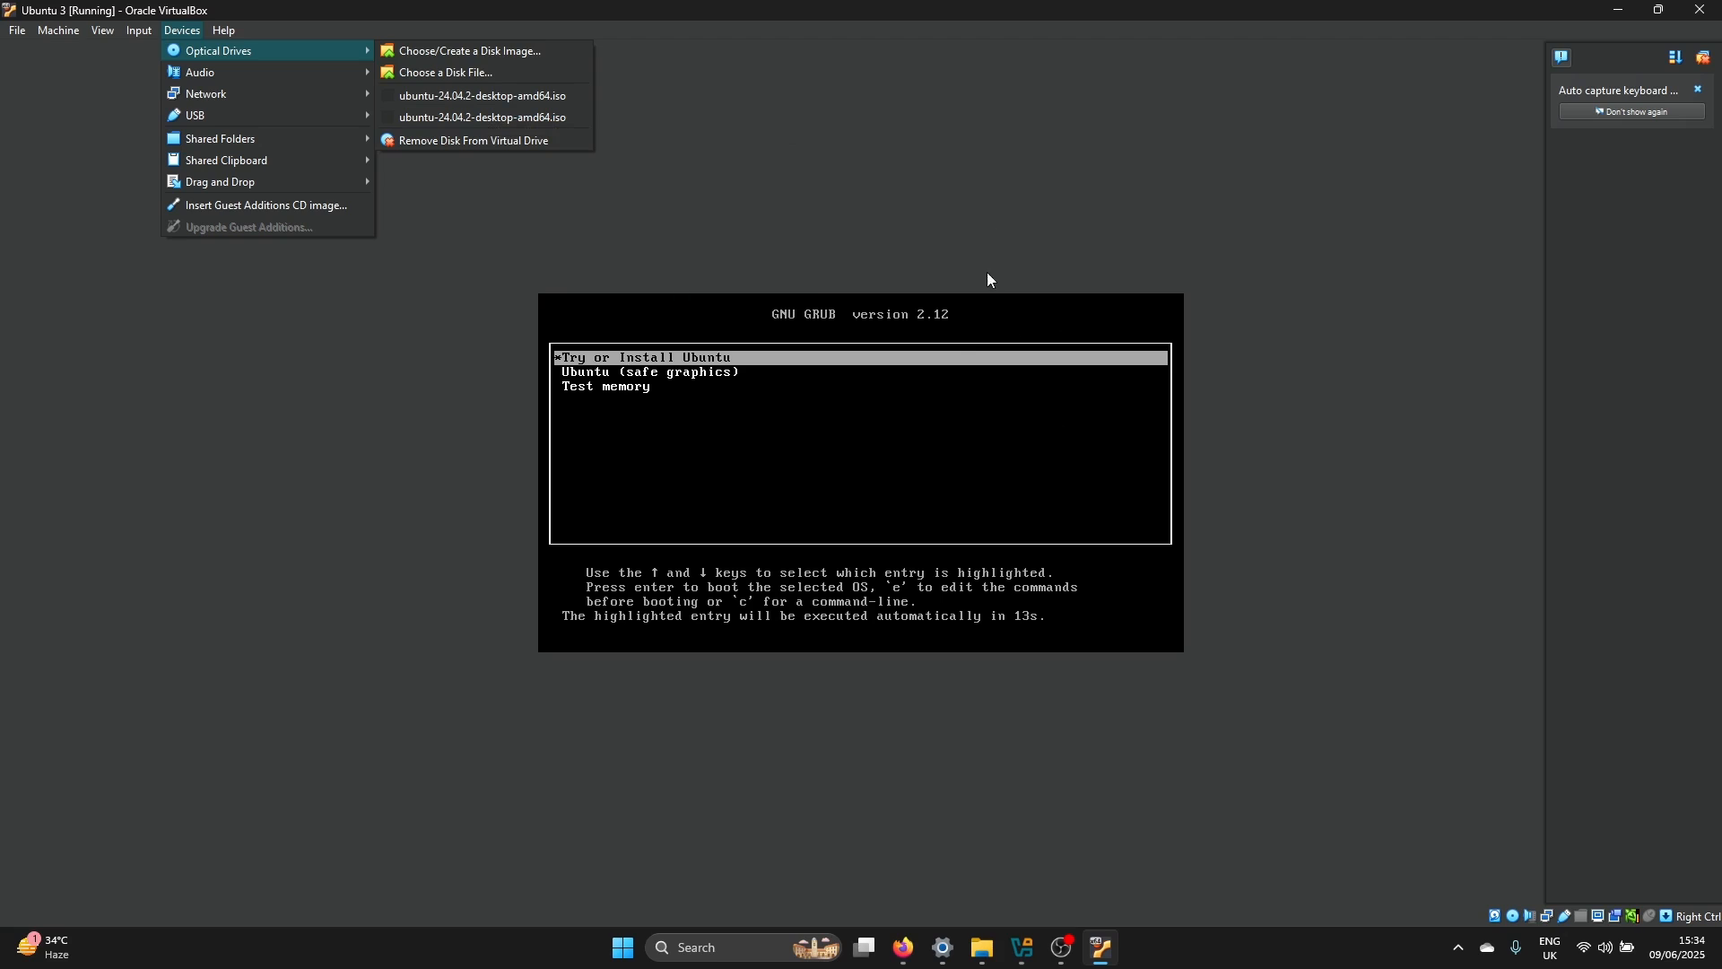
{"action": "left_click", "coordinate": [990, 164]}
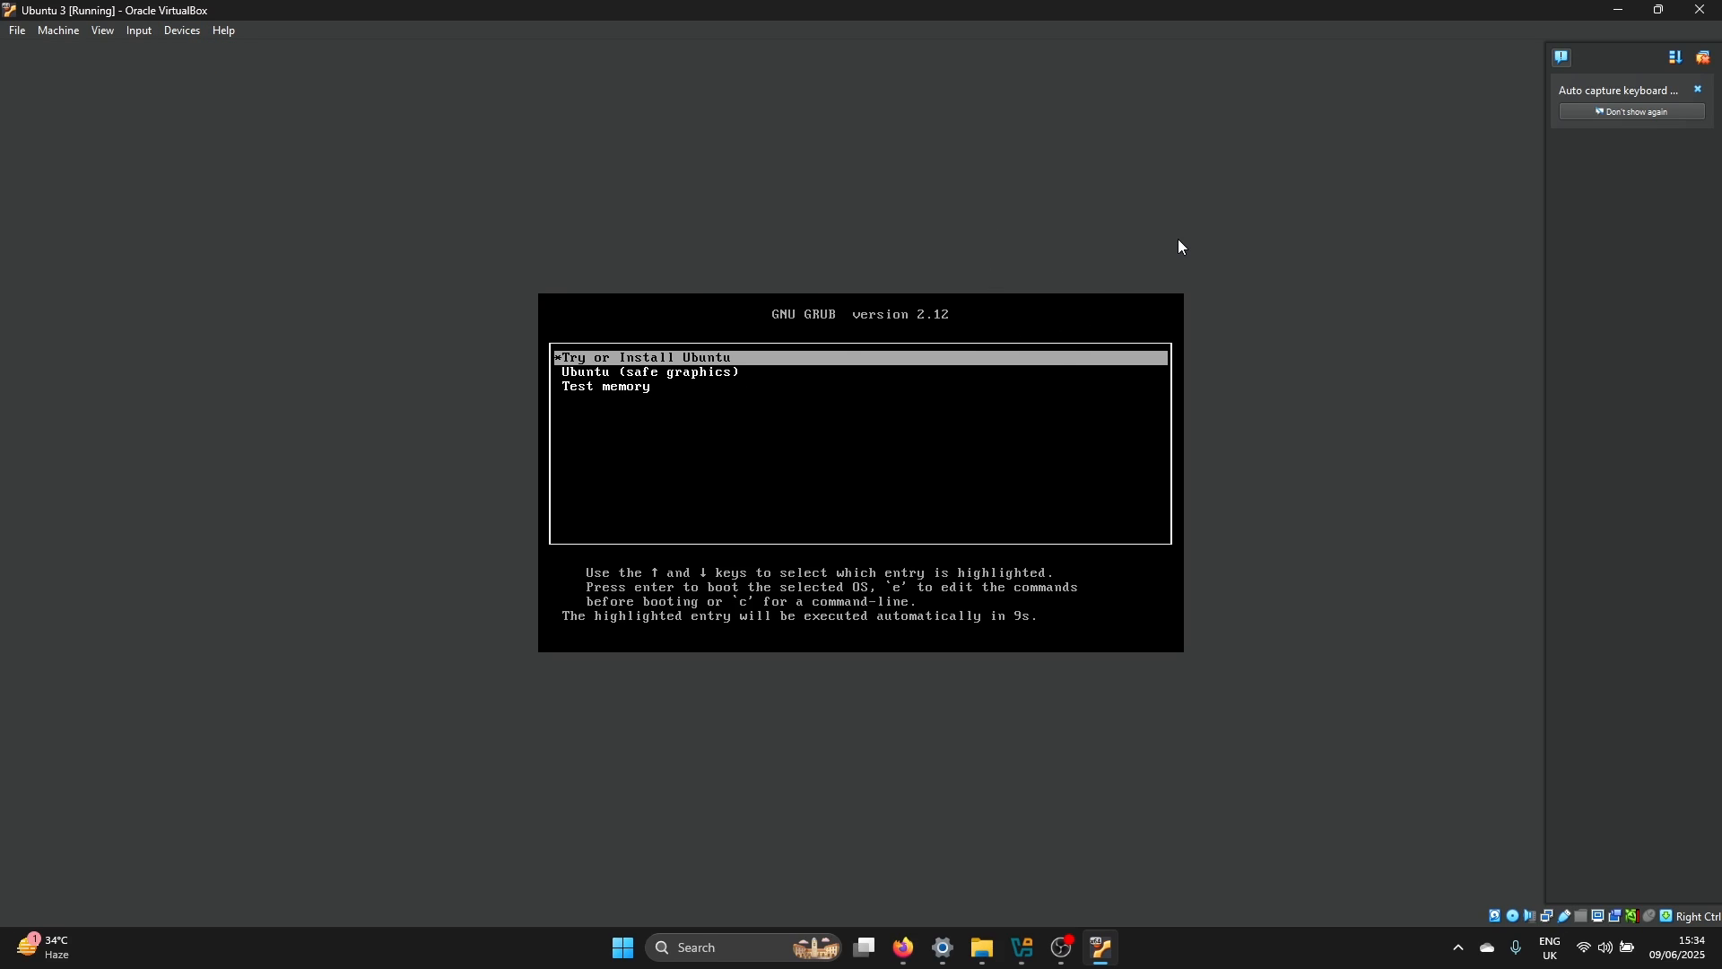
{"action": "key", "text": "Return"}
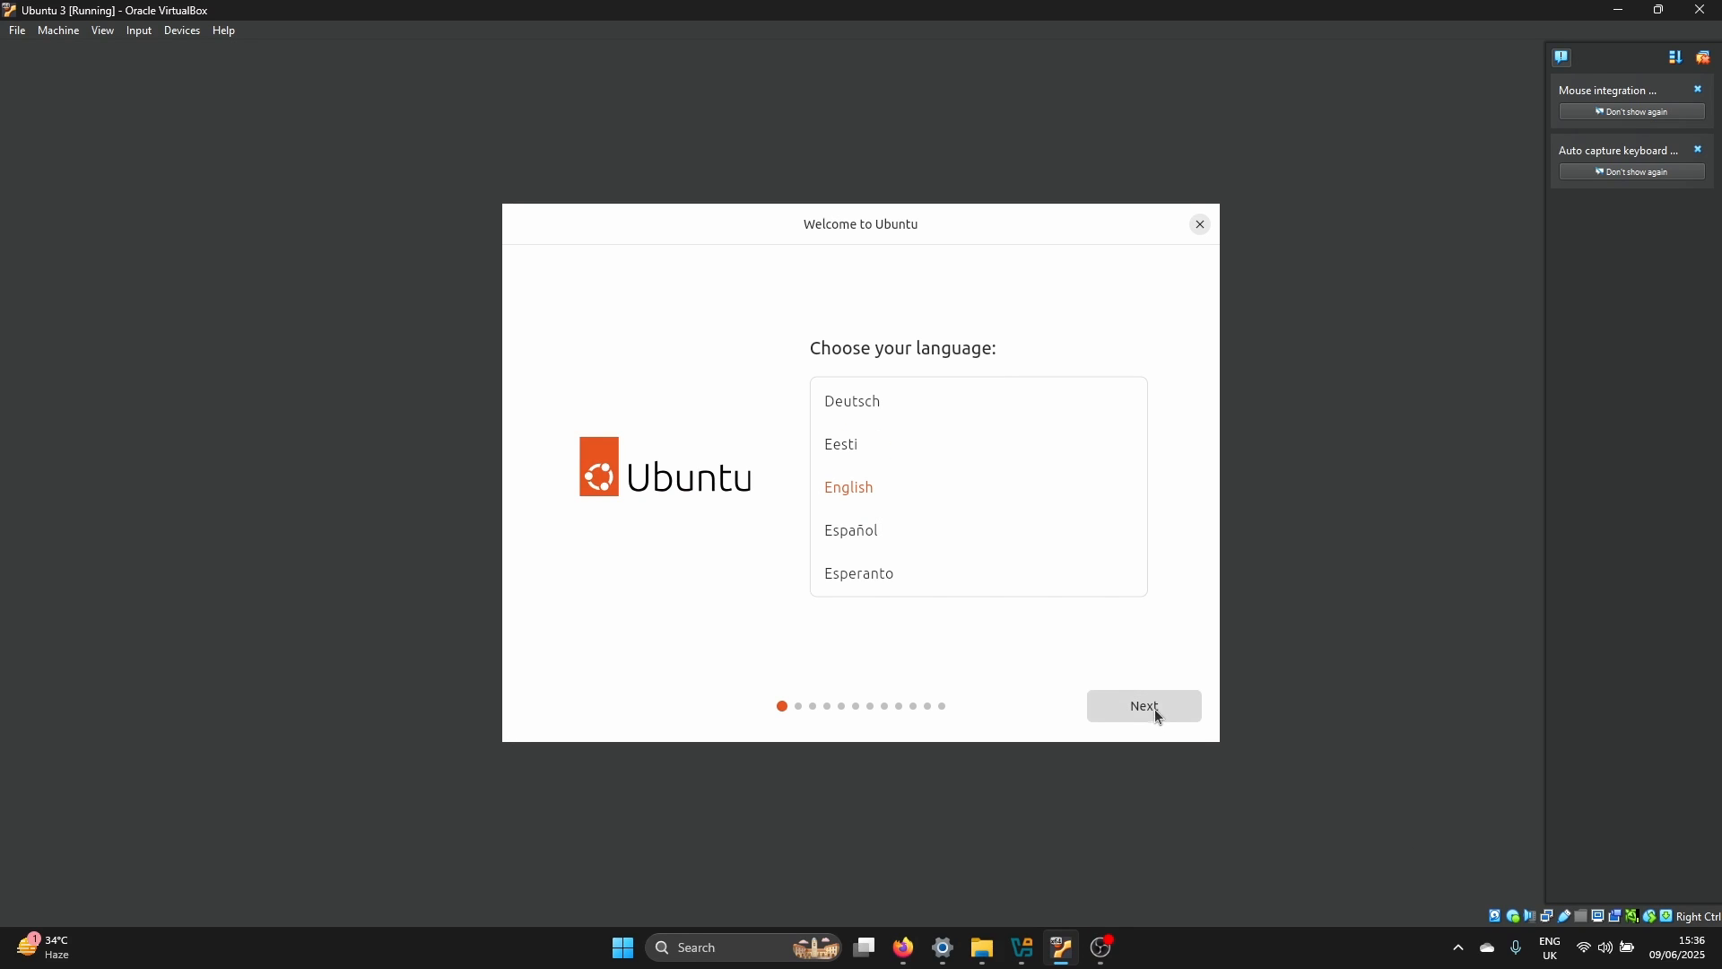
Choose English as the installer language, skip the accessibility options, and set the keyboard layout to English (UK)
{"action": "left_click", "coordinate": [922, 487]}
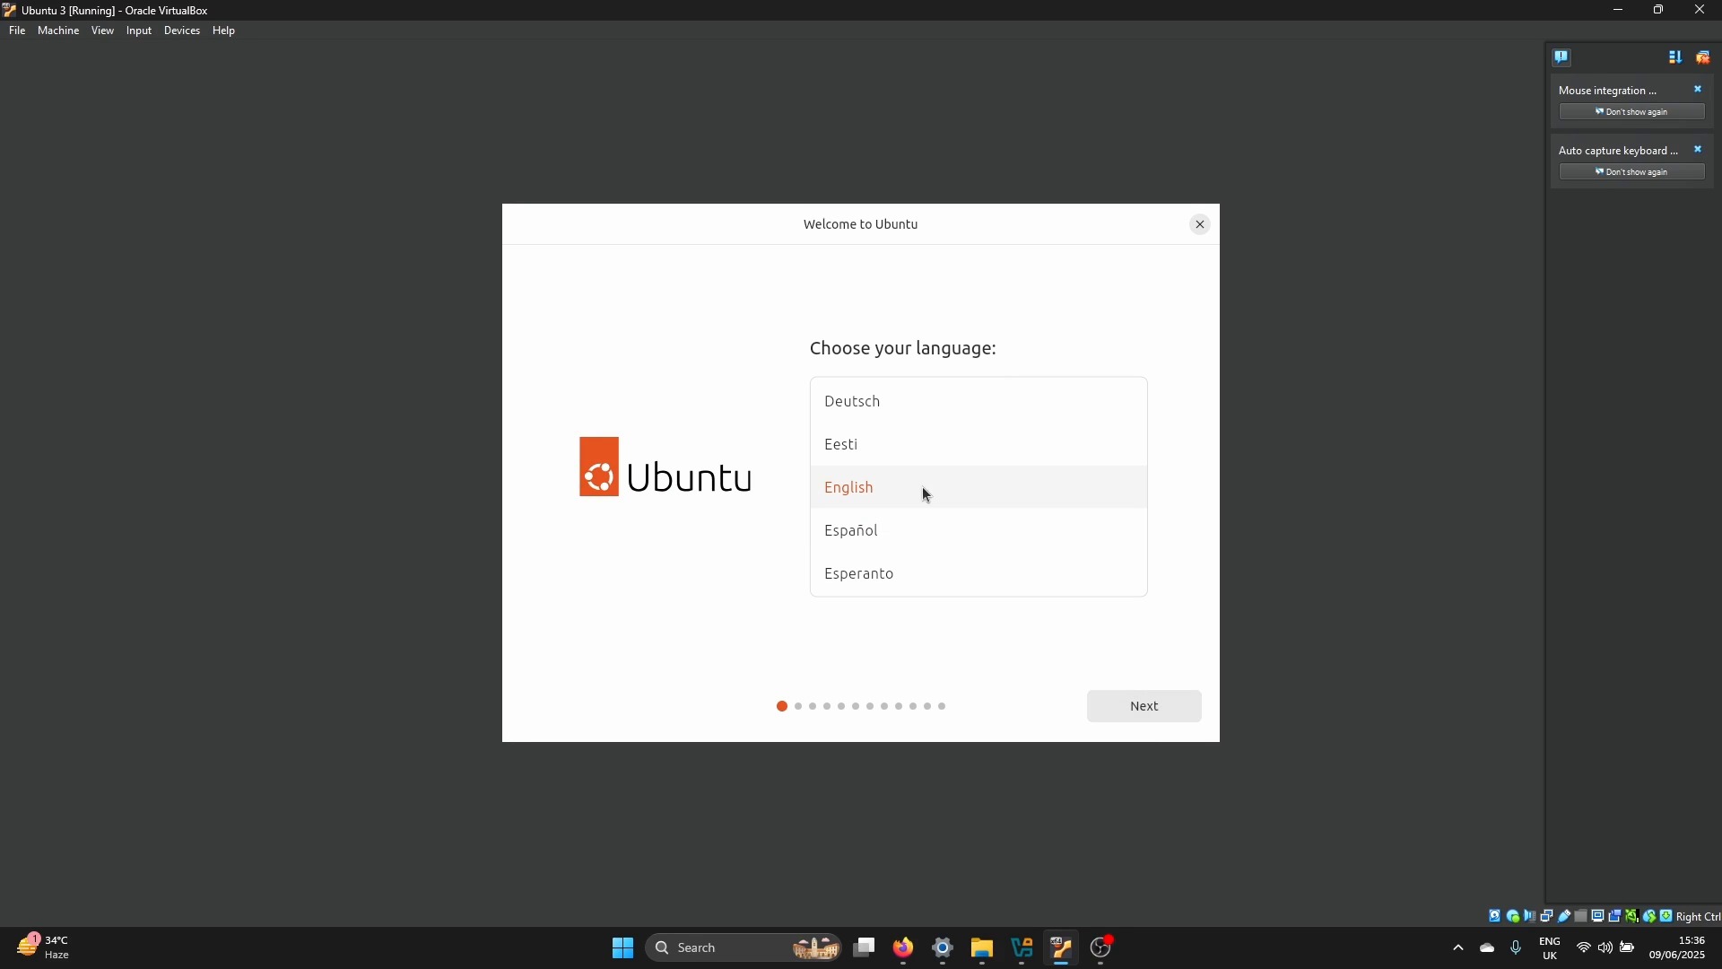
{"action": "left_click", "coordinate": [1144, 713]}
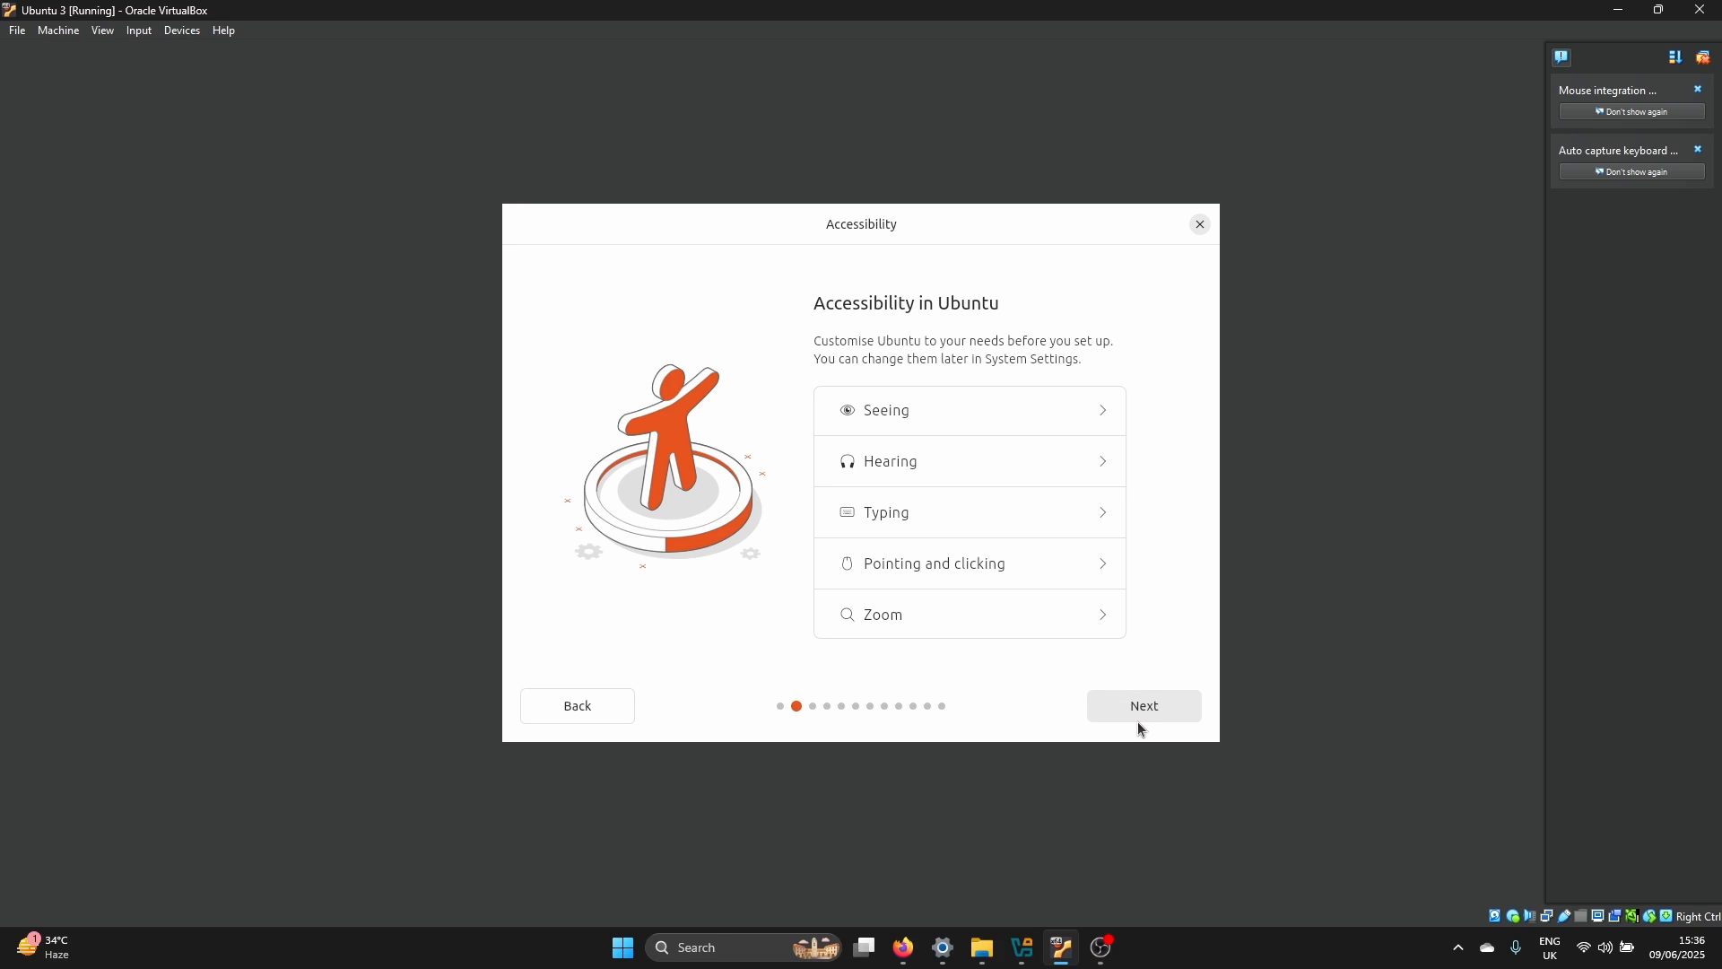
{"action": "left_click", "coordinate": [1162, 711]}
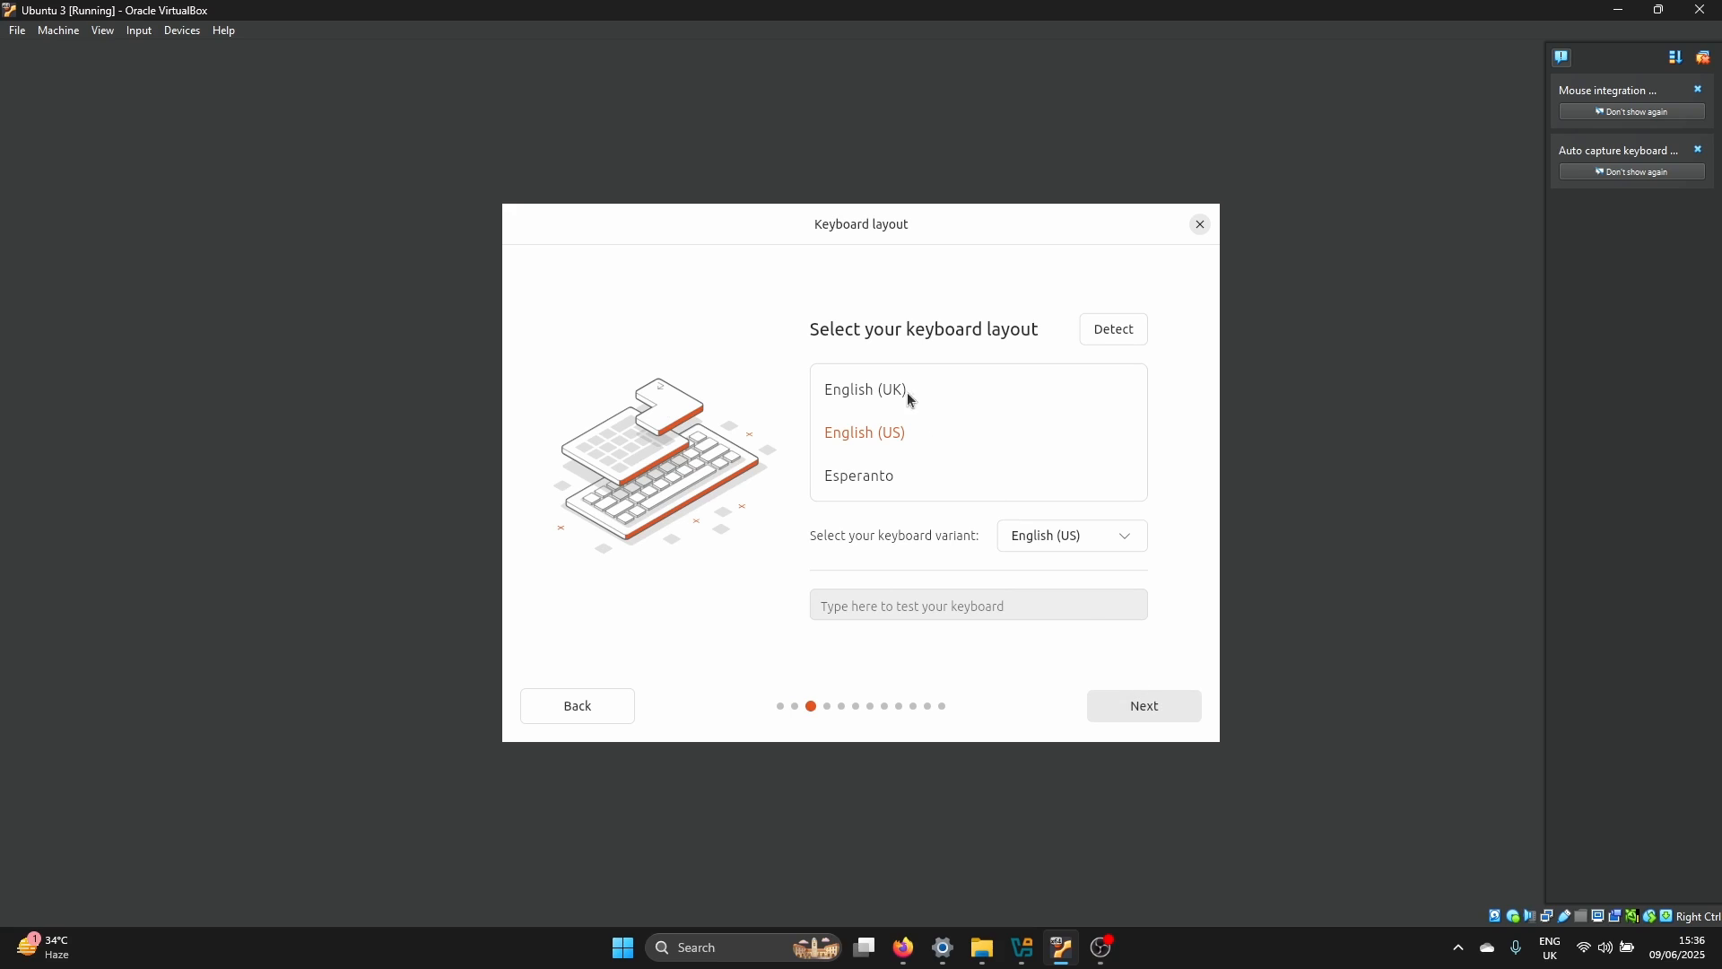
{"action": "left_click", "coordinate": [898, 408]}
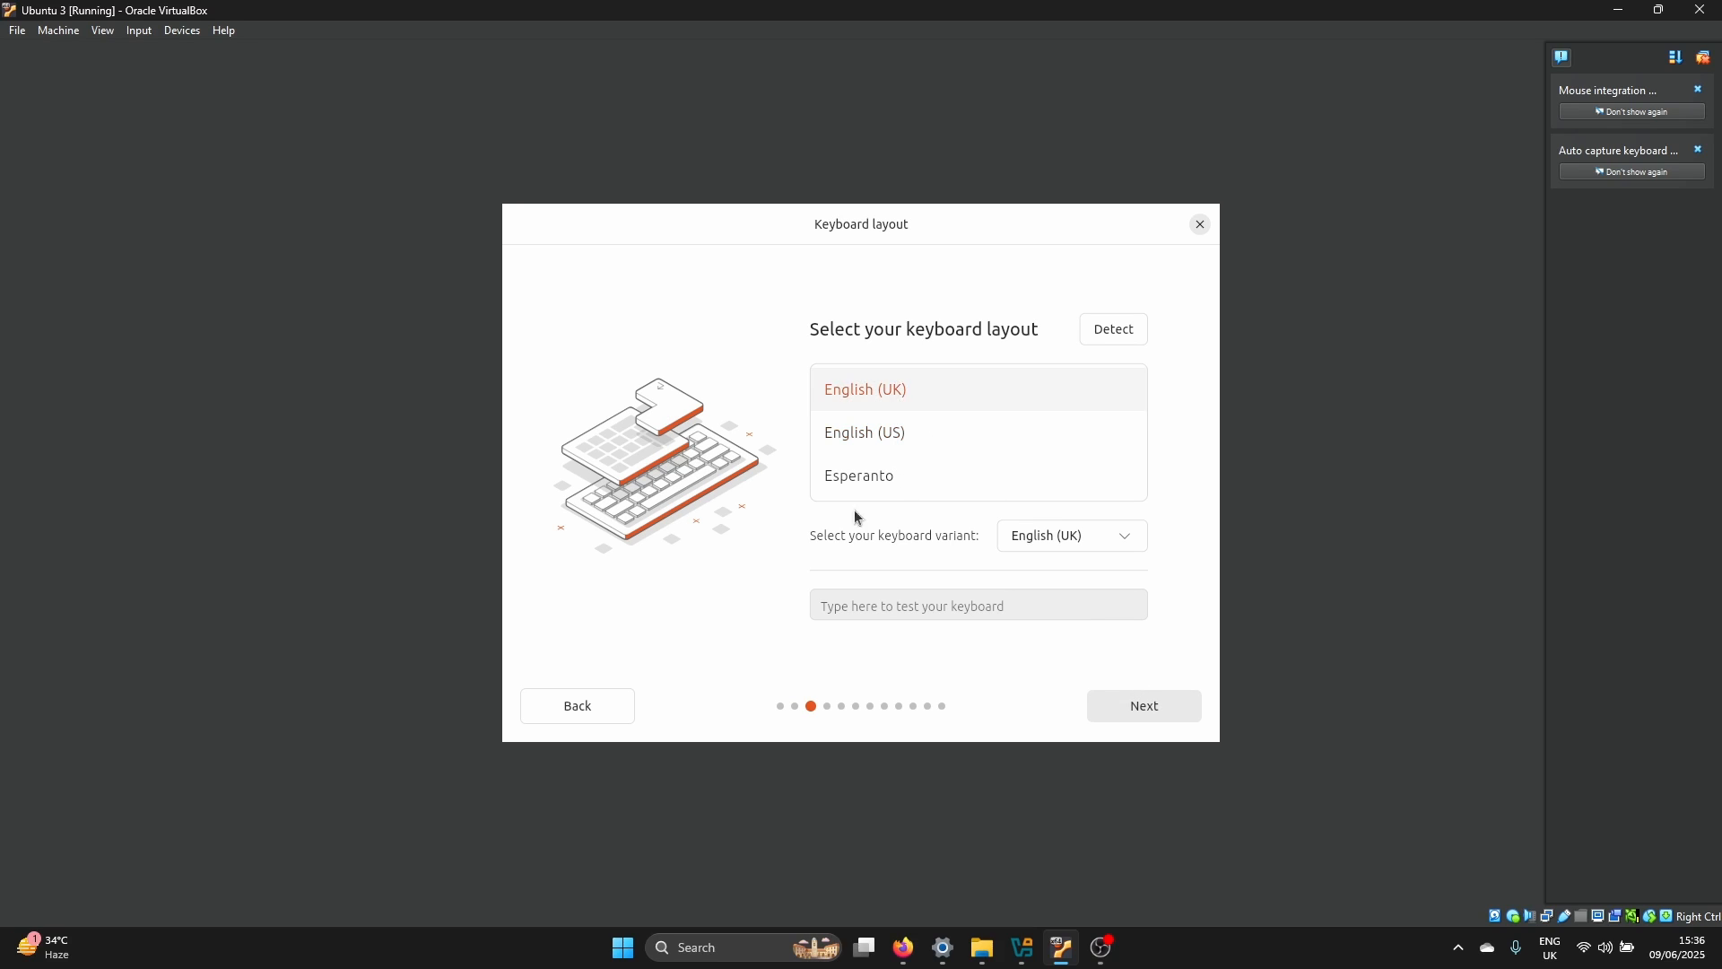
{"action": "left_click", "coordinate": [1155, 707]}
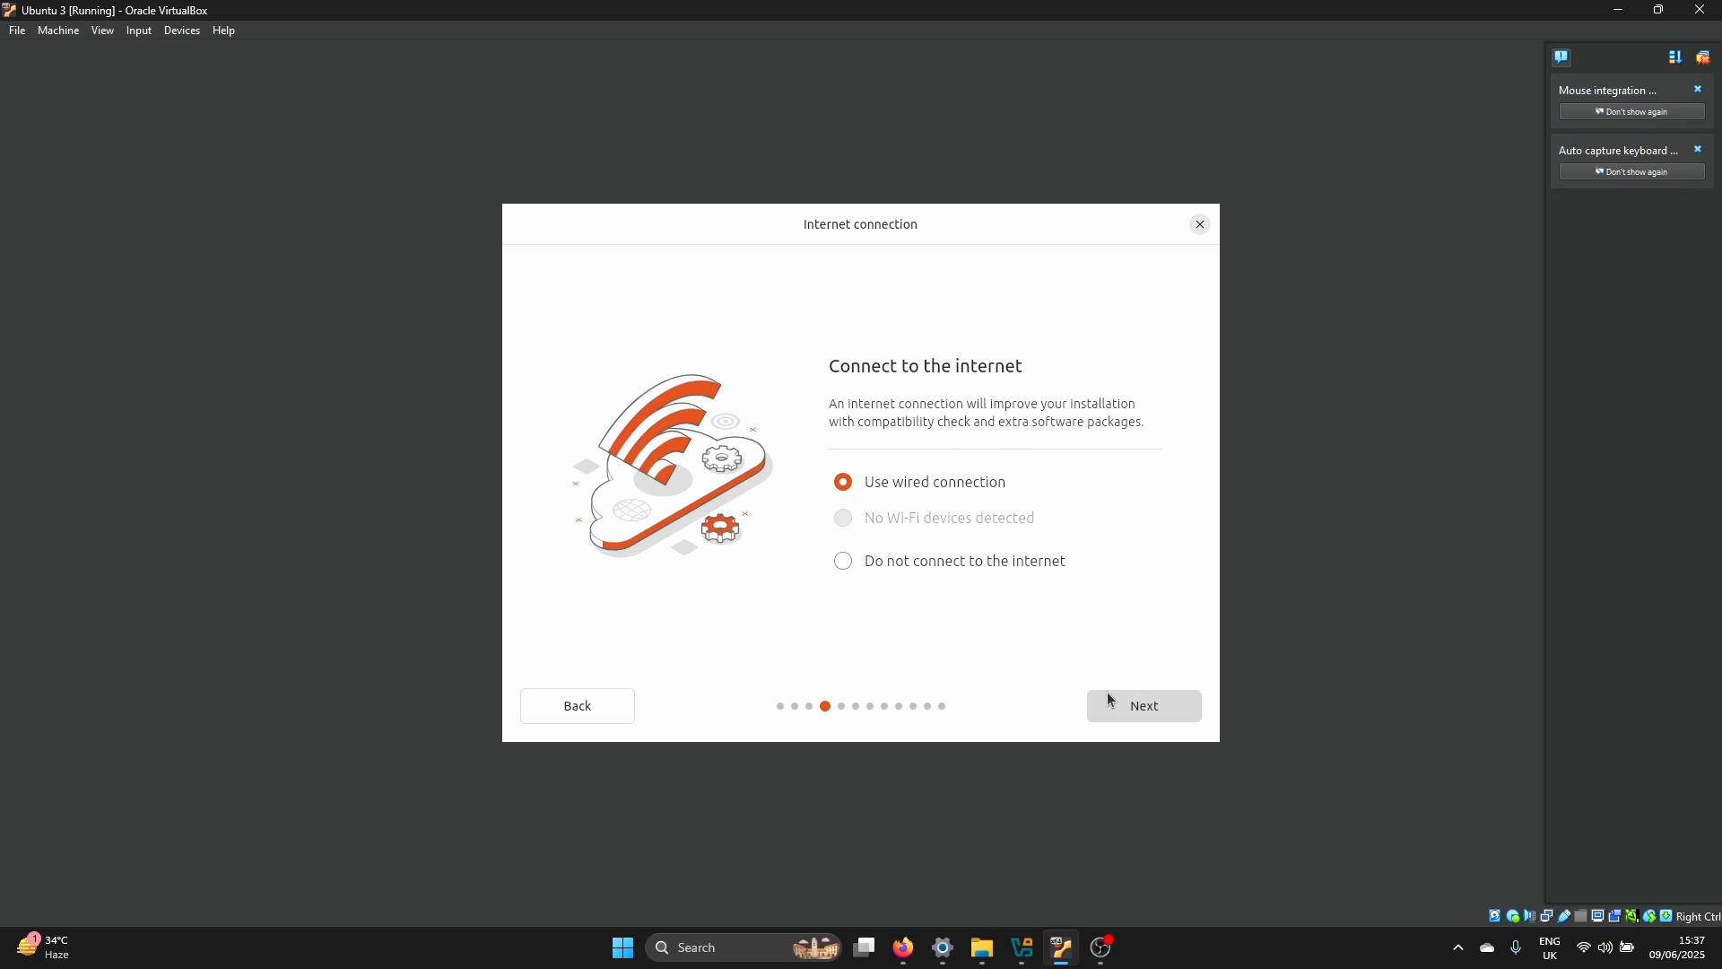
Use the wired connection and choose an interactive Ubuntu installation with the default app selection
{"action": "left_click", "coordinate": [1126, 708]}
{"action": "left_click", "coordinate": [1153, 710]}
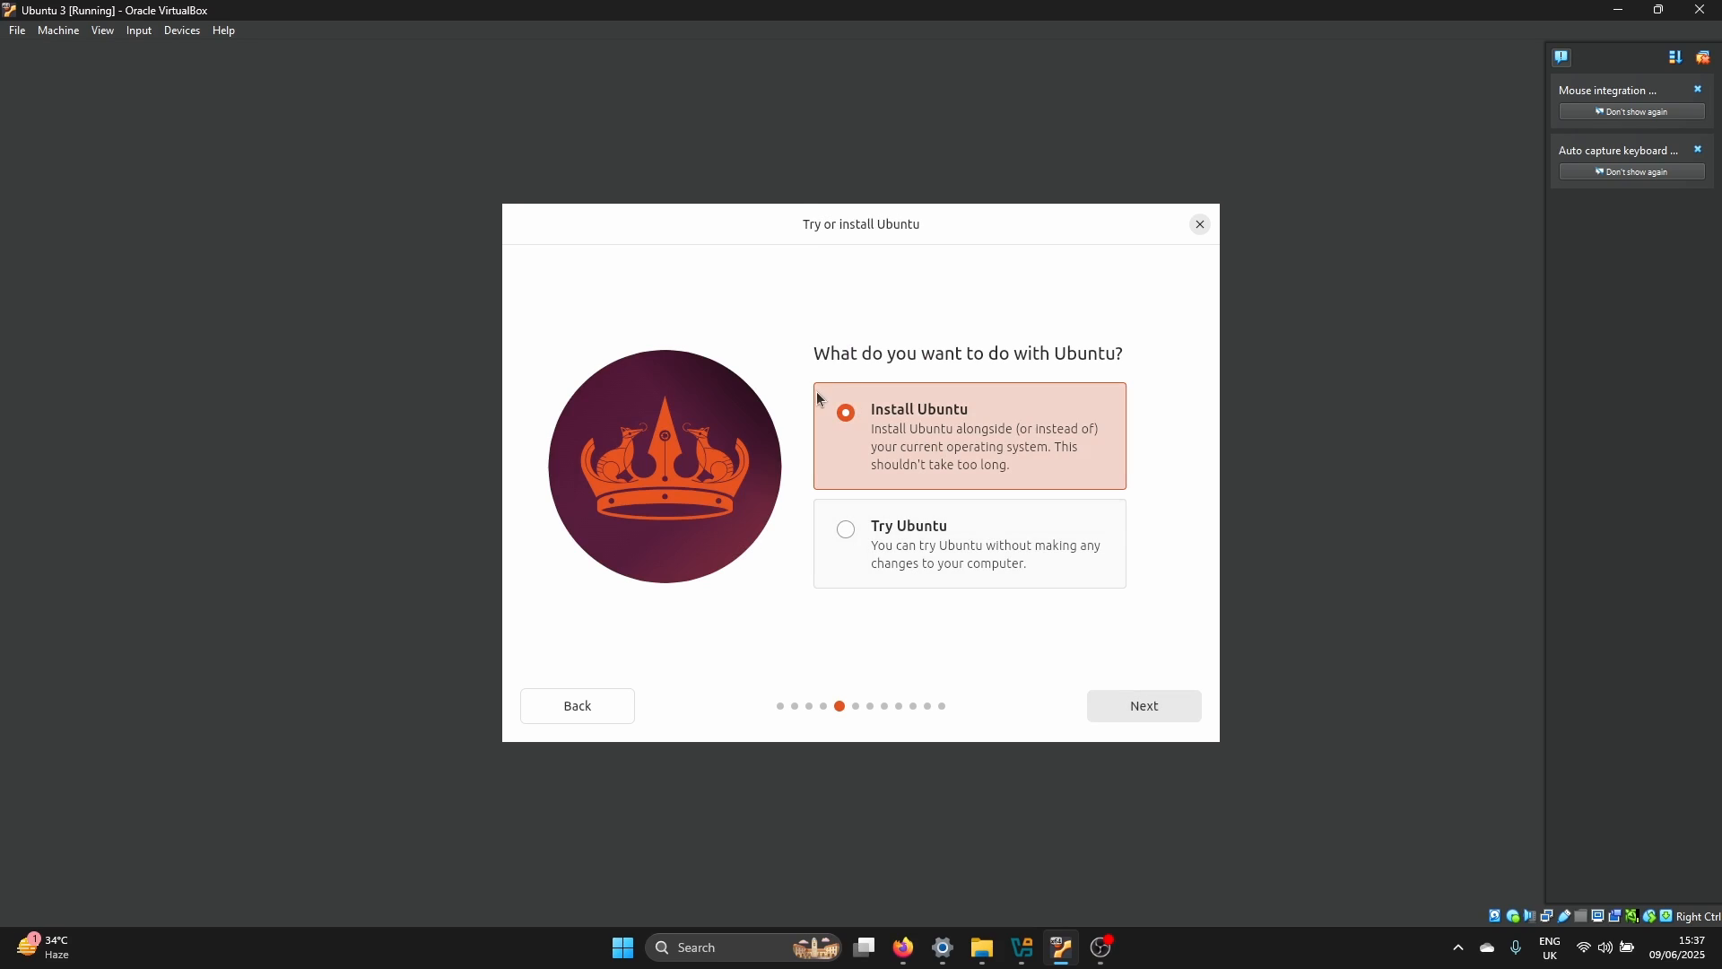
{"action": "left_click", "coordinate": [980, 422]}
{"action": "left_click", "coordinate": [1144, 714]}
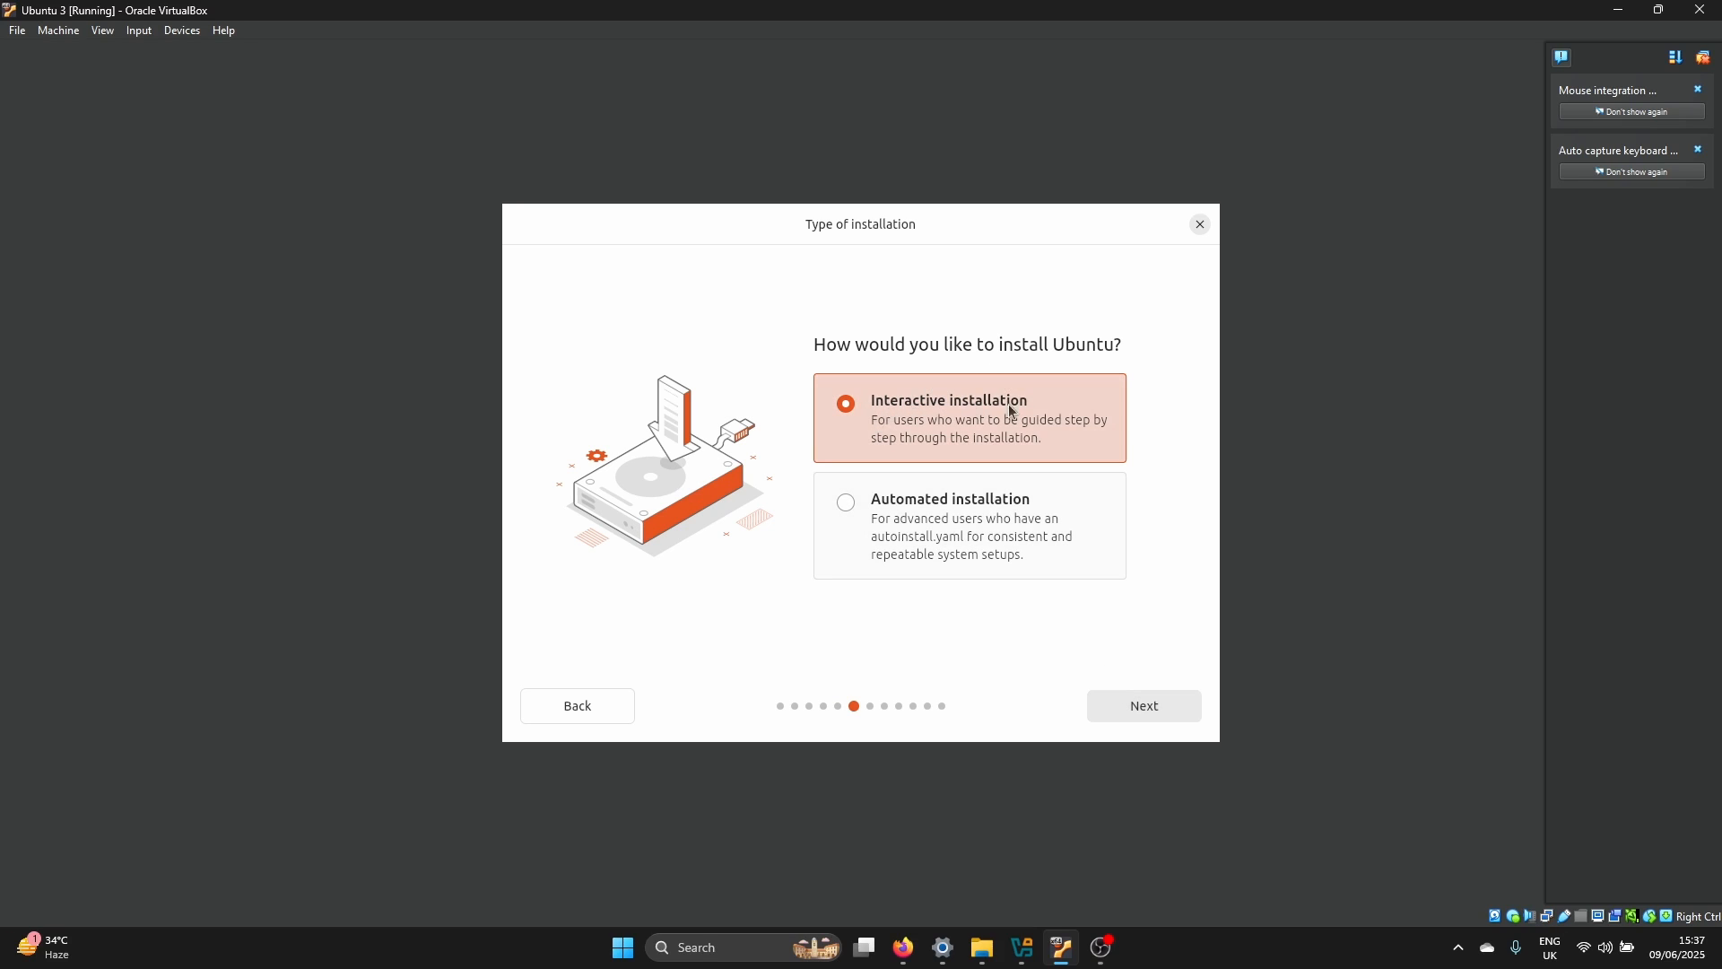
{"action": "left_click", "coordinate": [1139, 705]}
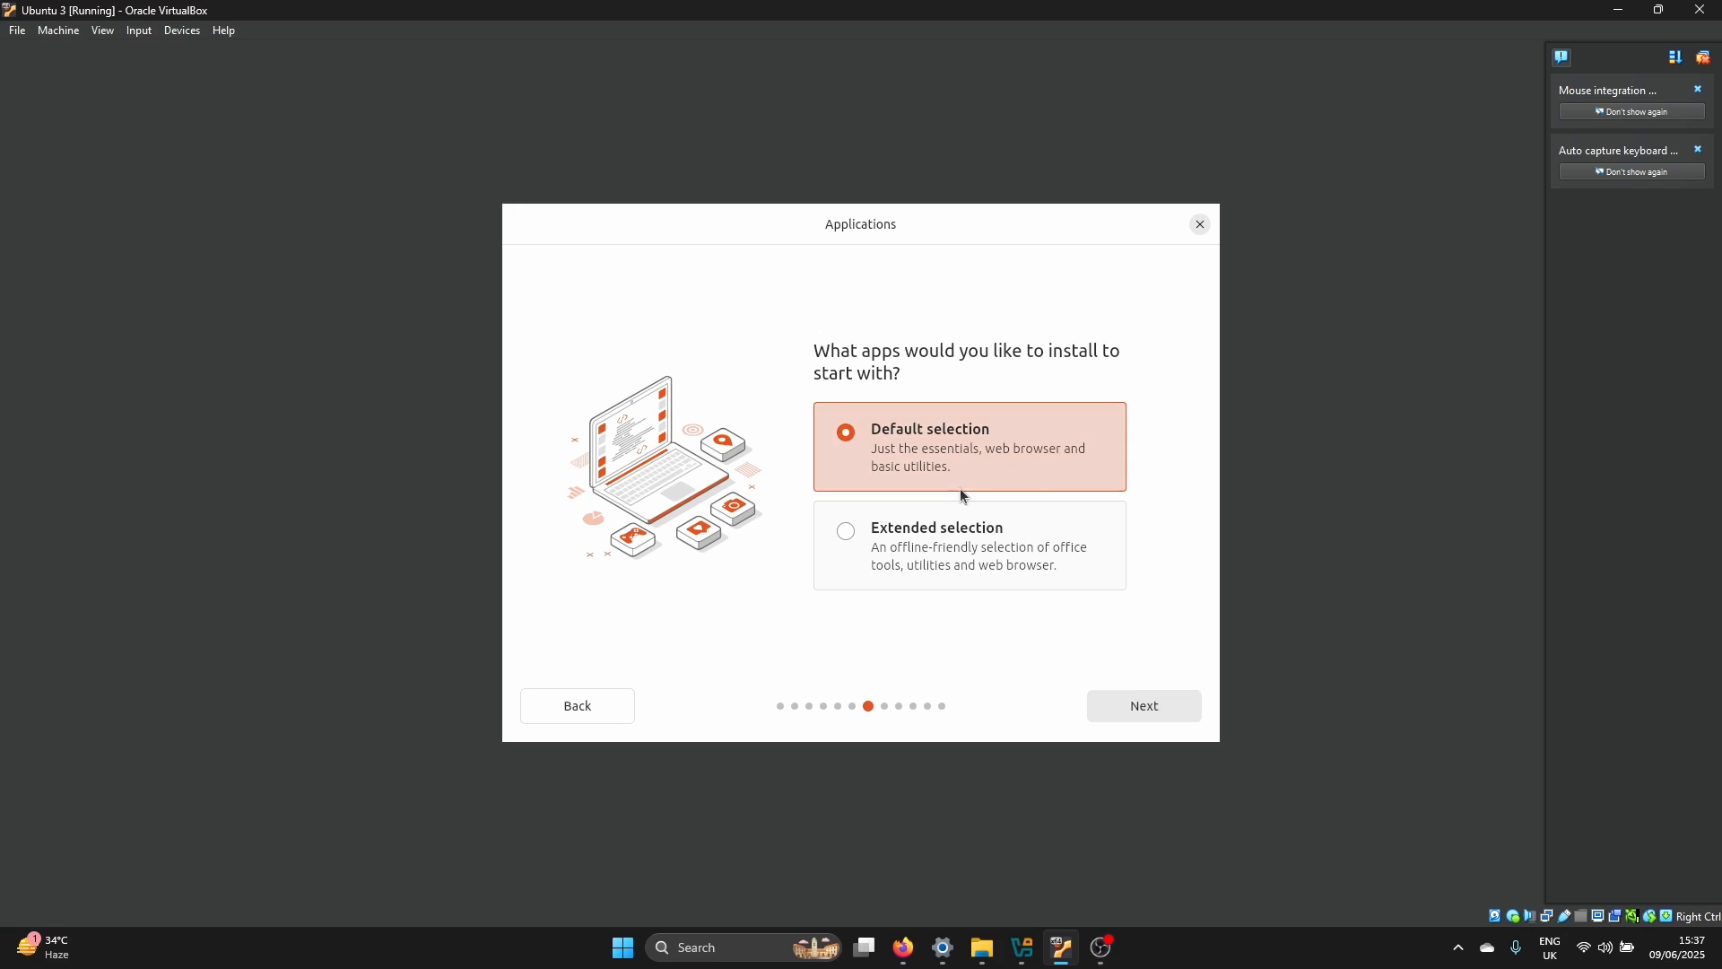
{"action": "left_click", "coordinate": [1159, 710]}
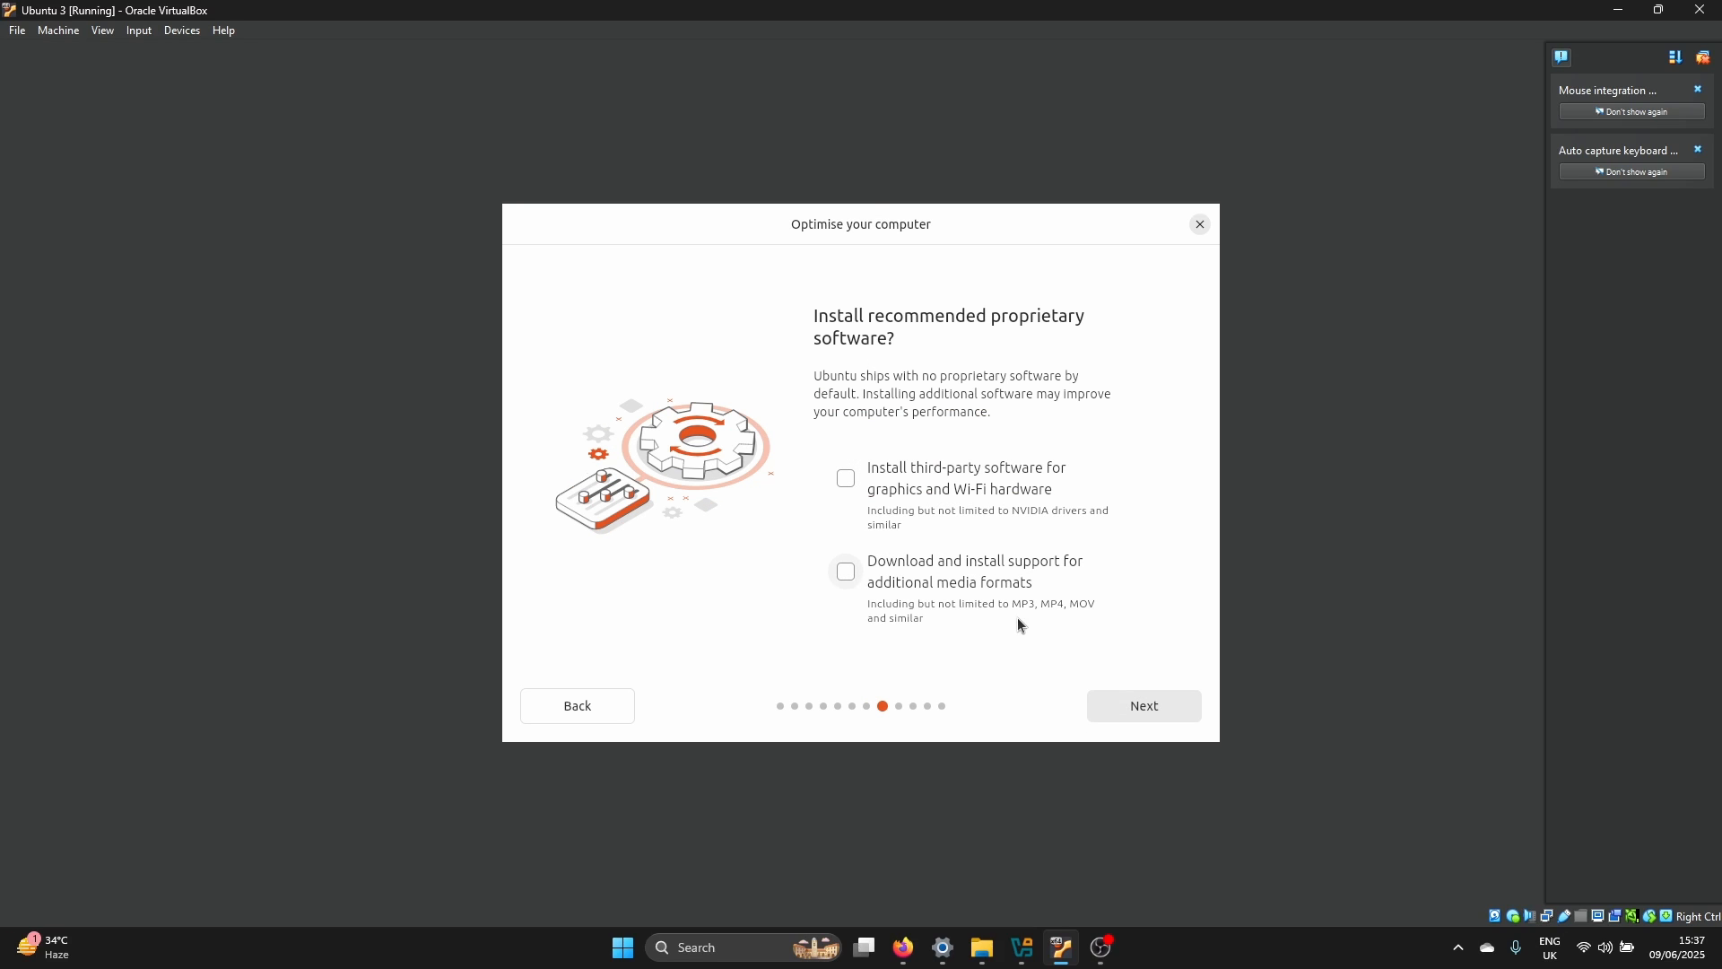
Enable third-party software for graphics and Wi-Fi hardware, and choose to erase the disk and install Ubuntu
{"action": "left_click", "coordinate": [997, 493]}
{"action": "left_click", "coordinate": [1146, 718]}
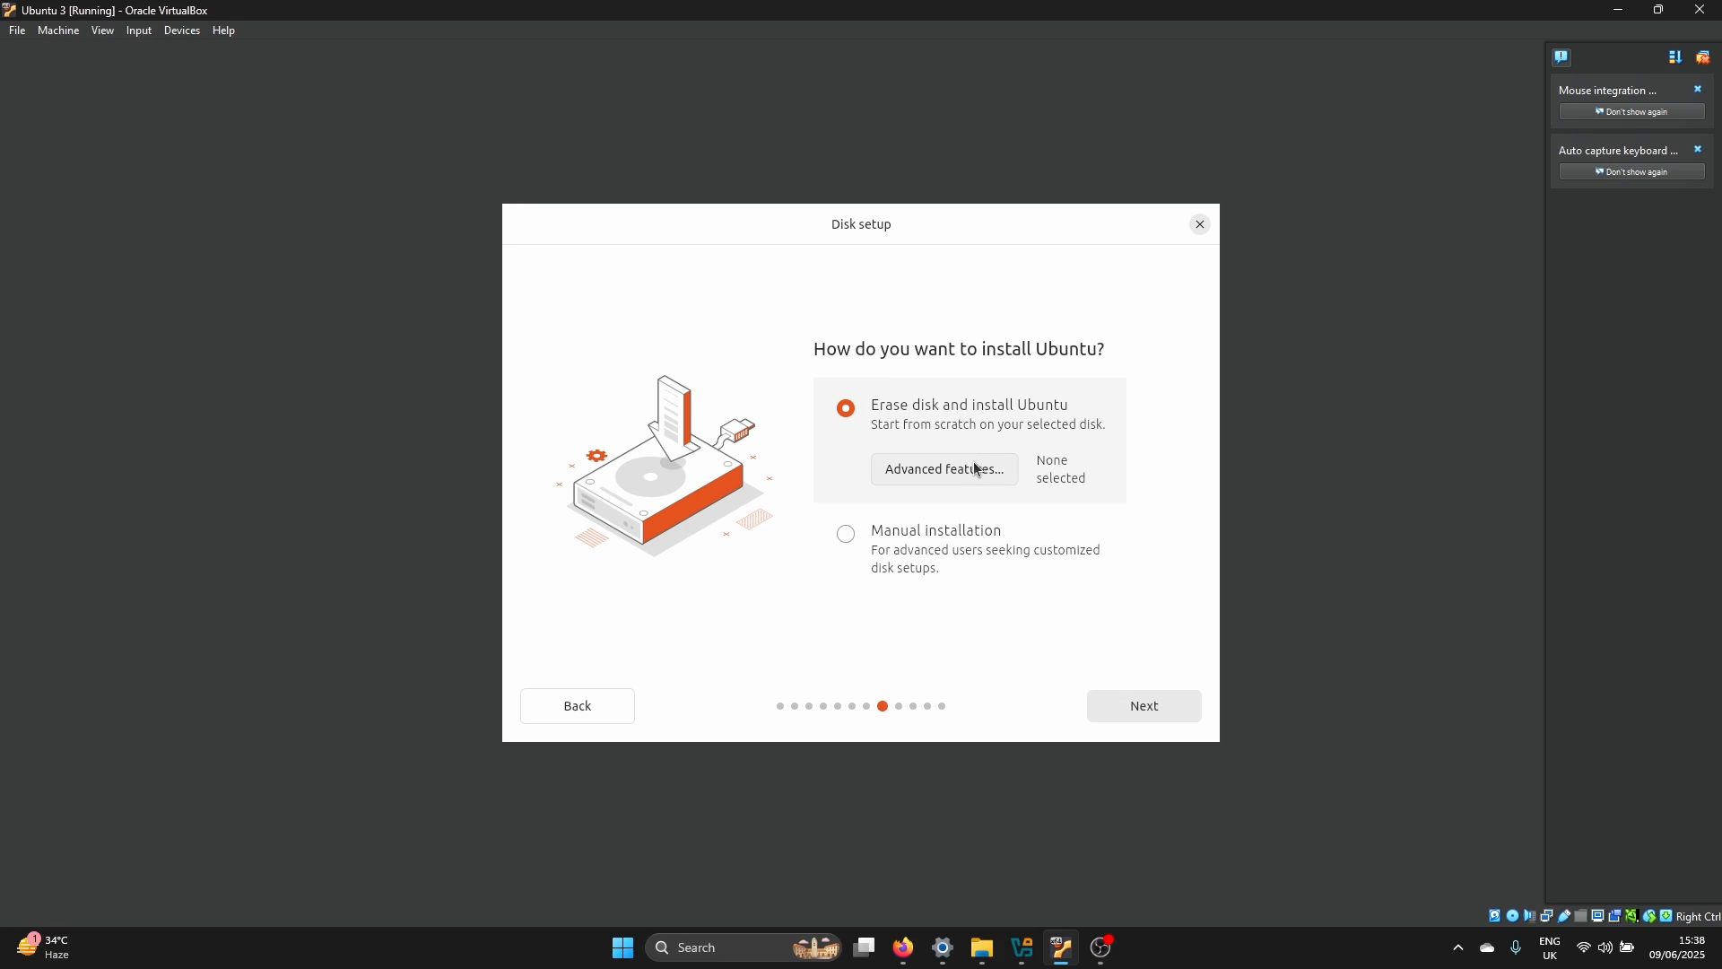
{"action": "left_click", "coordinate": [1155, 717]}
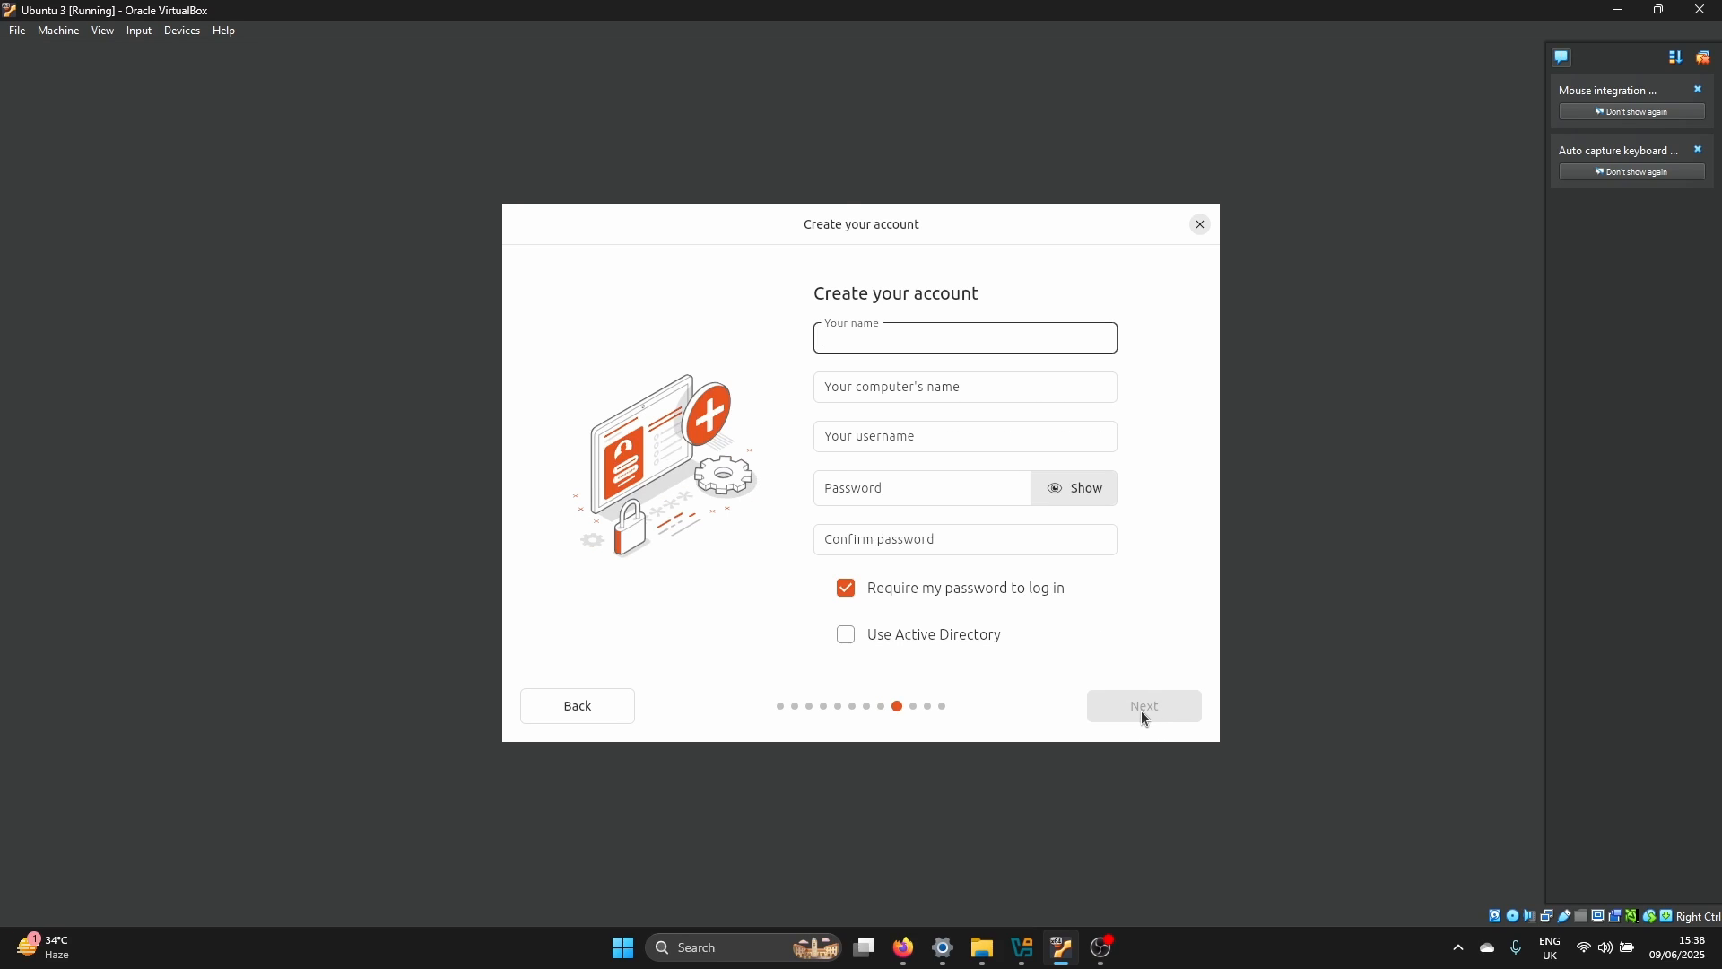
Enter the account holder's name for the new Ubuntu account, keeping the suggested computer name and username
{"action": "type", "text": "Danii"}
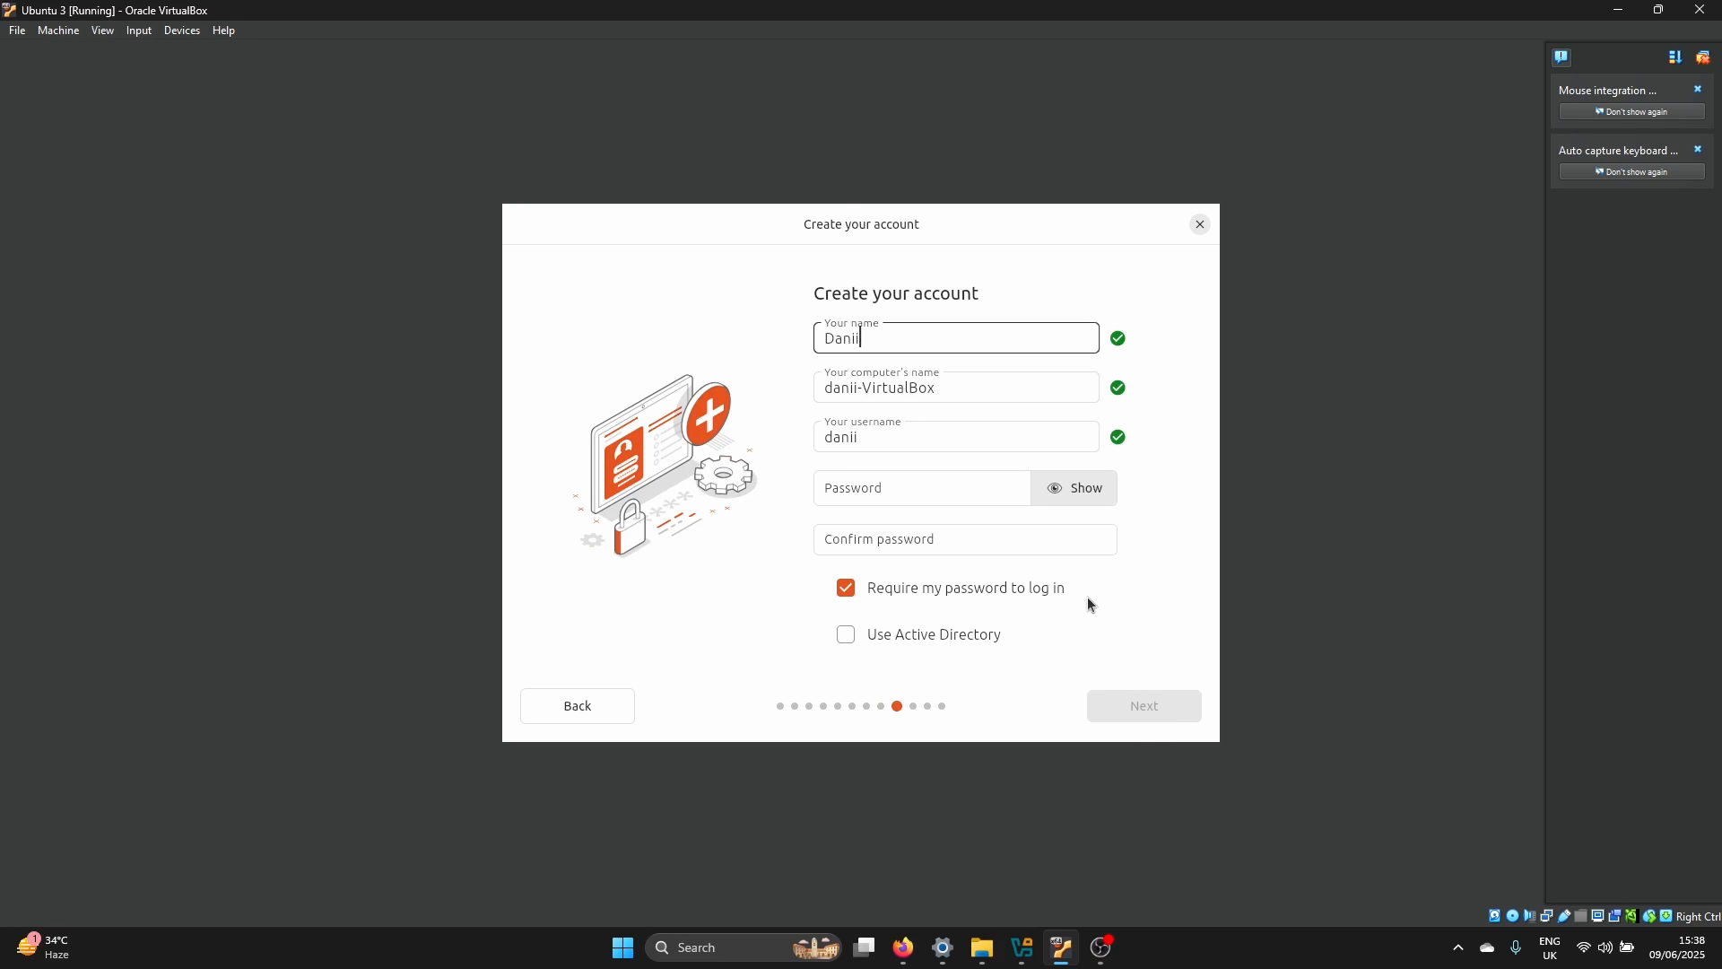
{"action": "key", "text": "BackSpace"}
{"action": "type", "text": "el"}
Enter and confirm the account password with the characters shown, and accept the account details with login password required
{"action": "left_click", "coordinate": [996, 493]}
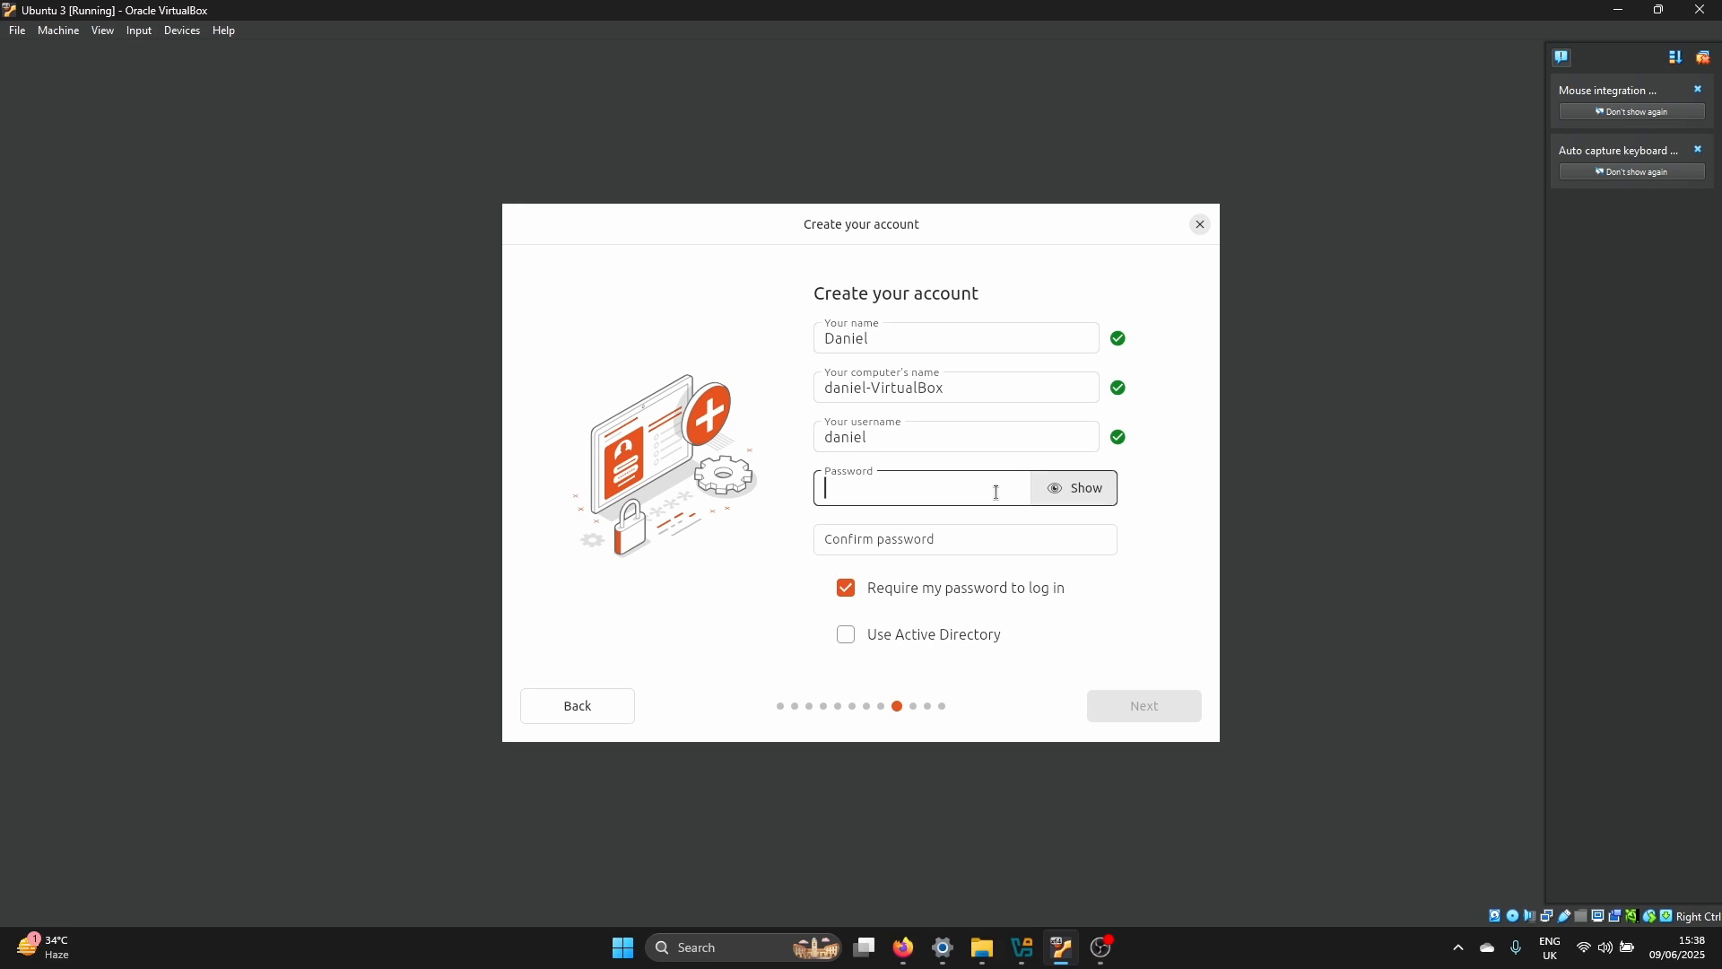
{"action": "type", "text": "•••••••"}
{"action": "type", "text": "d"}
{"action": "left_click", "coordinate": [997, 495]}
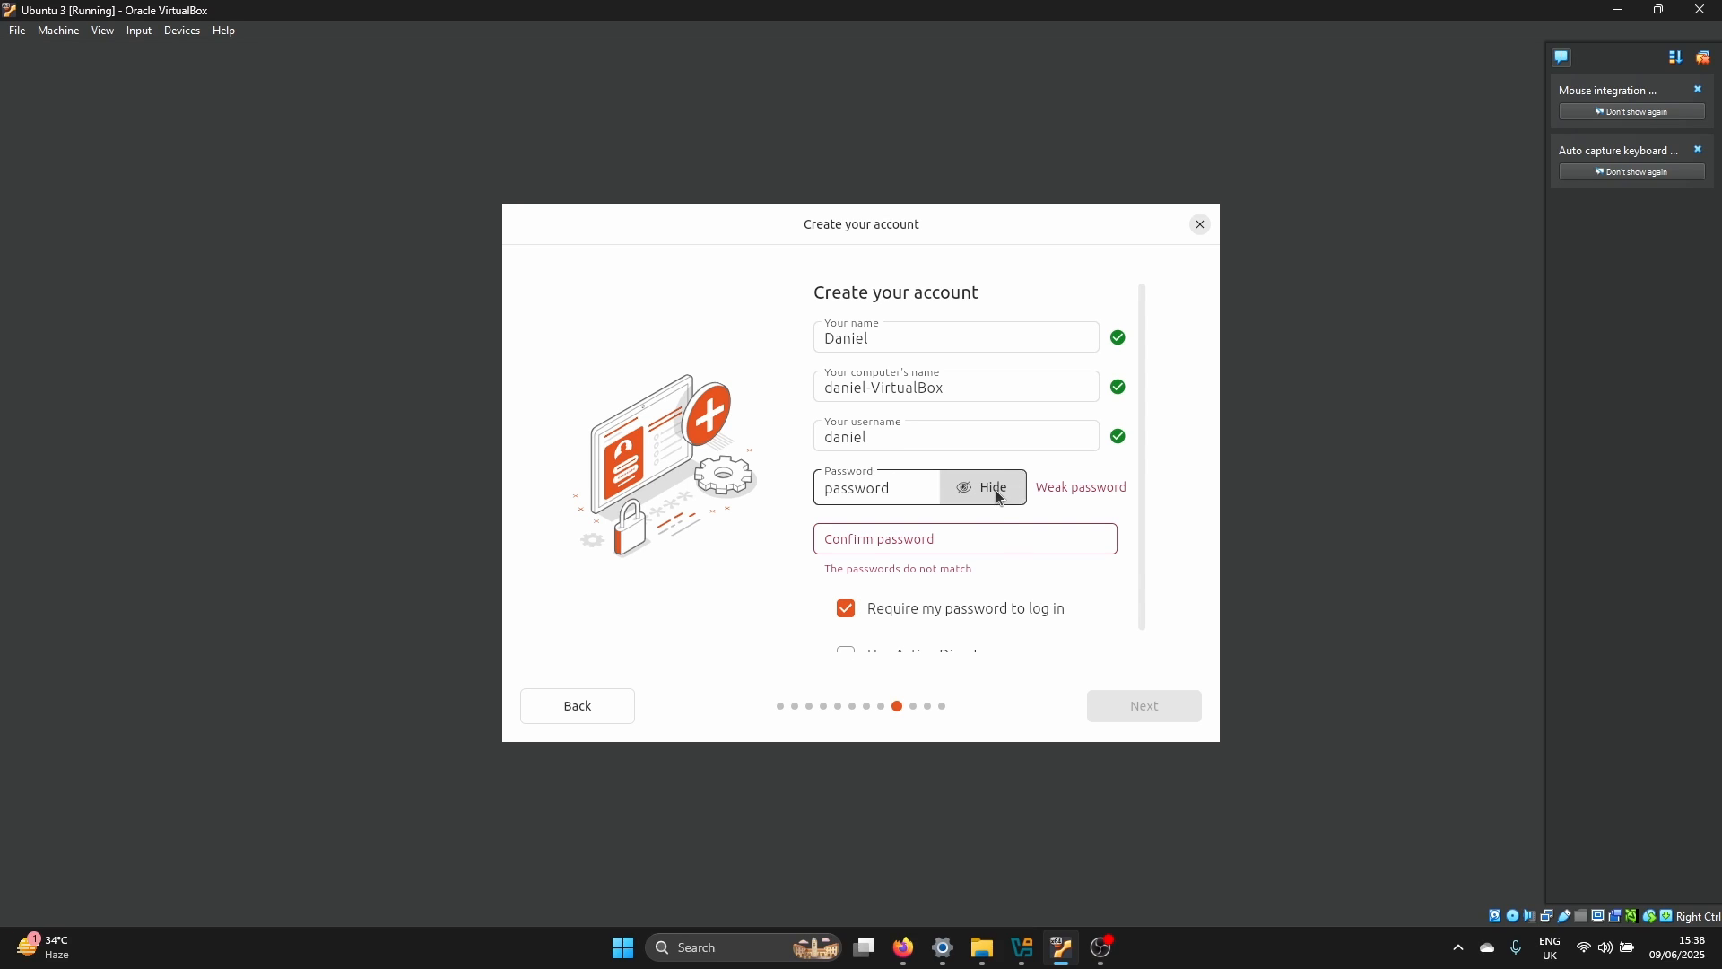
{"action": "left_click", "coordinate": [993, 543]}
{"action": "type", "text": "password"}
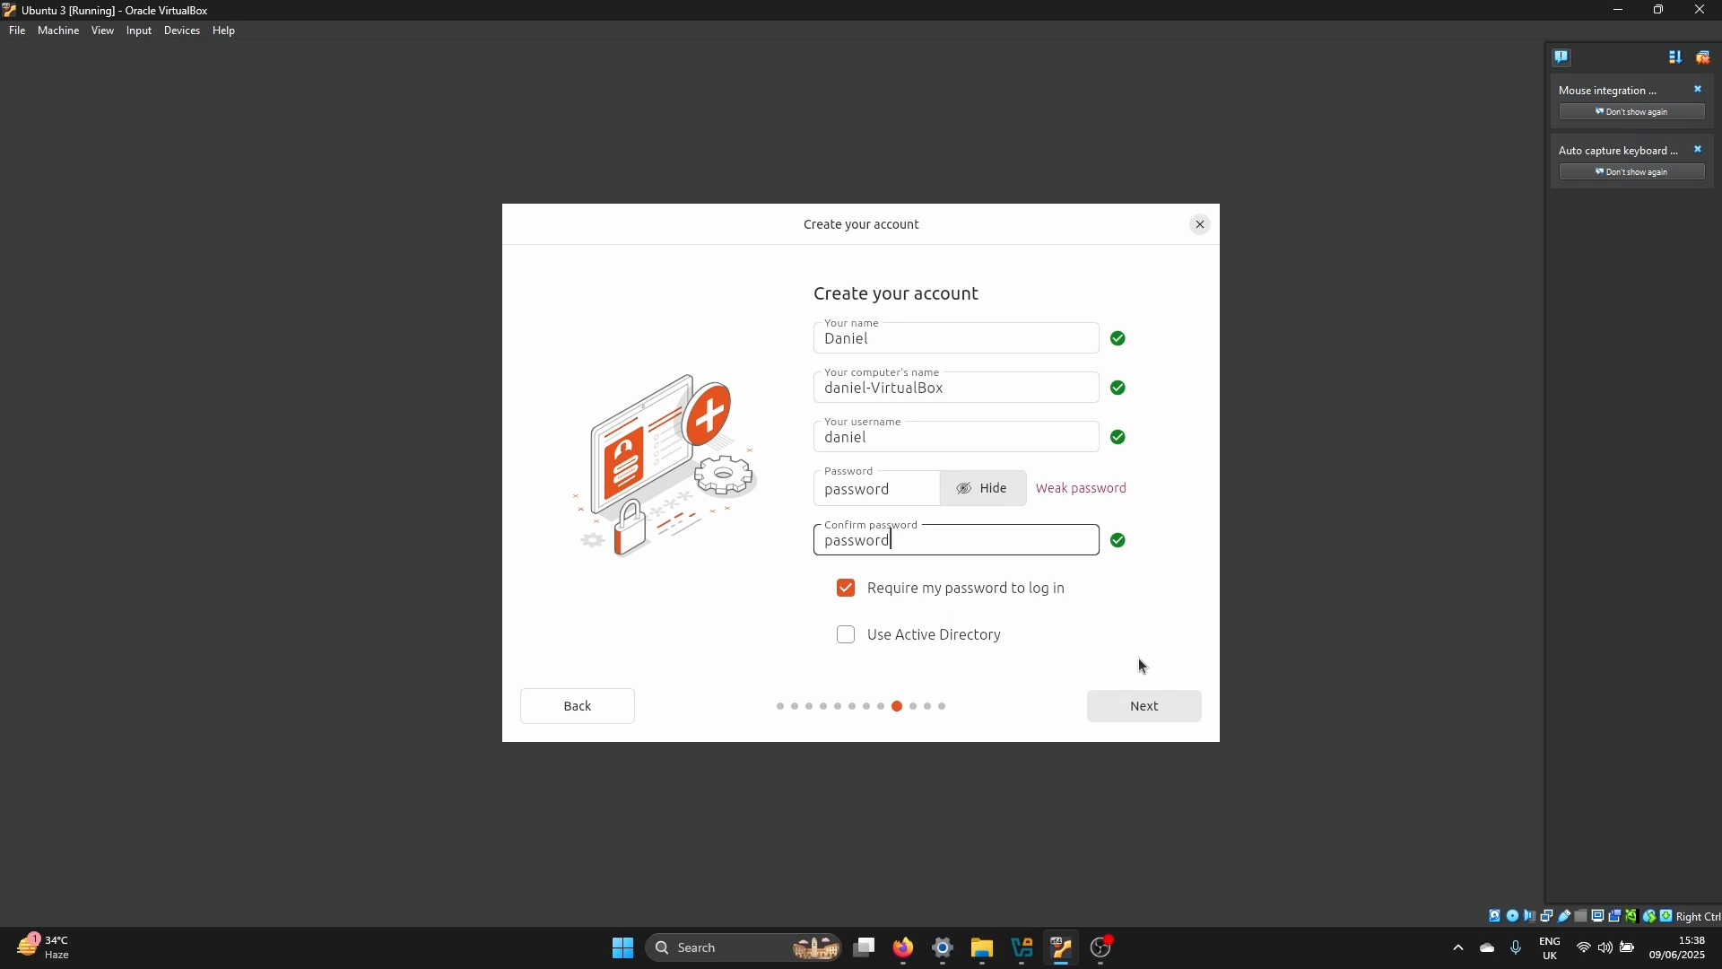
{"action": "left_click", "coordinate": [1145, 707]}
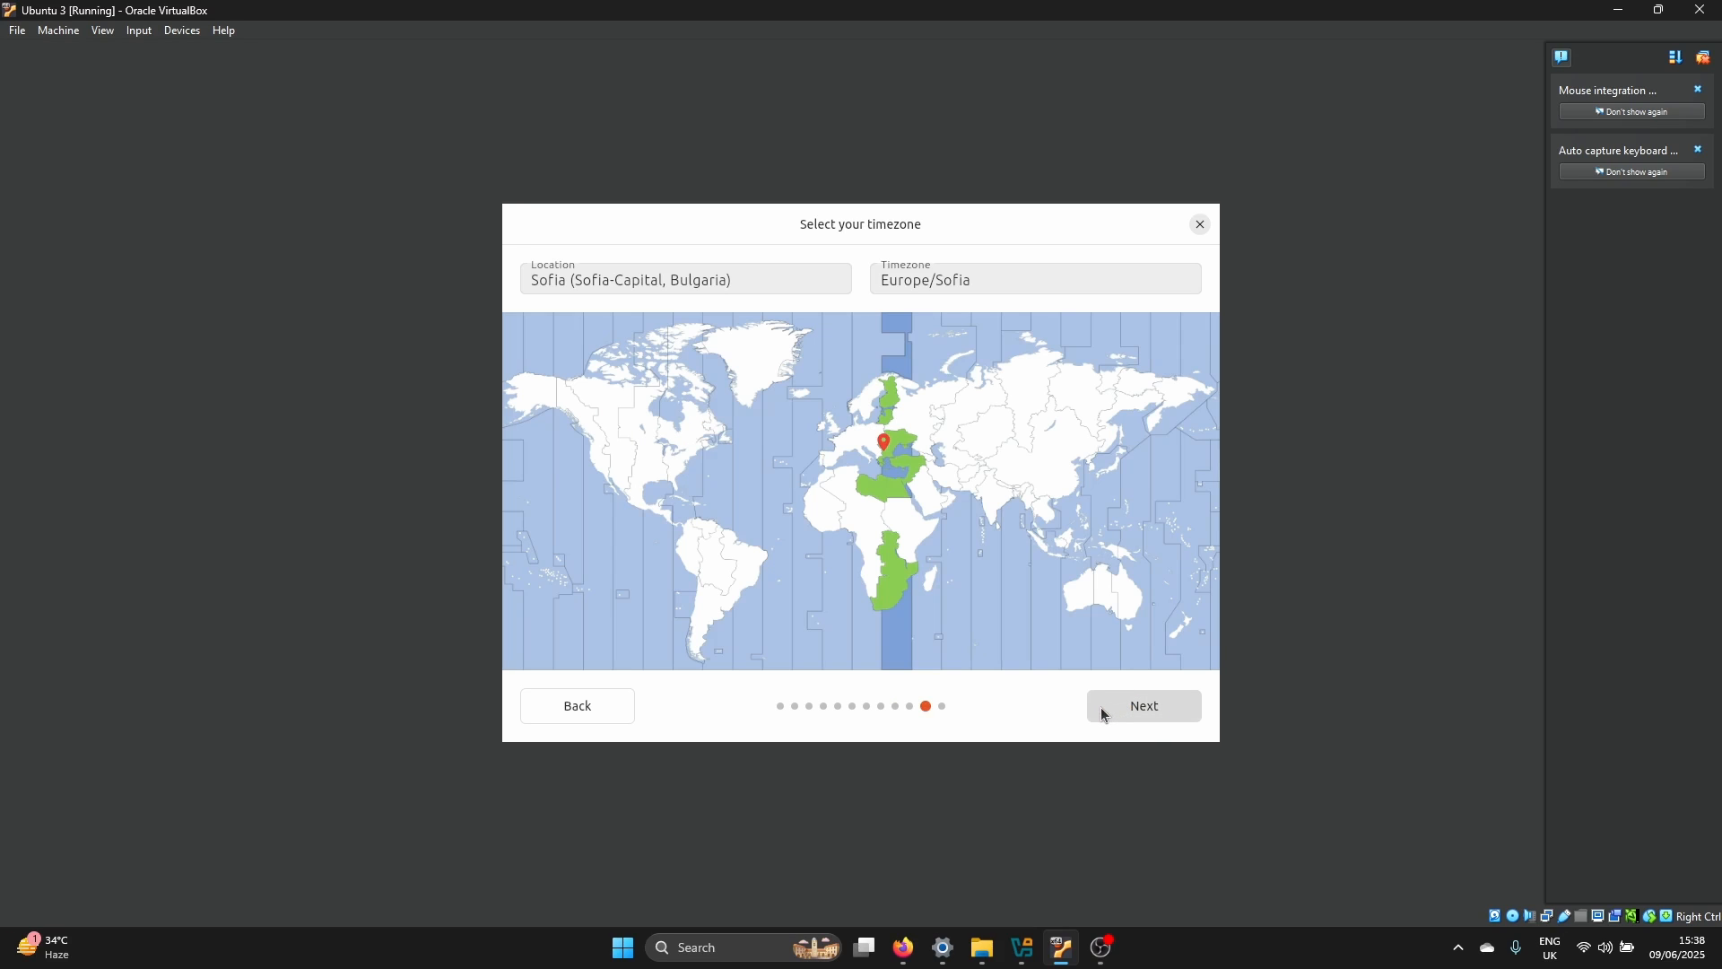
Accept the Europe/Sofia timezone and start the Ubuntu installation with the reviewed choices
{"action": "left_click", "coordinate": [1168, 713]}
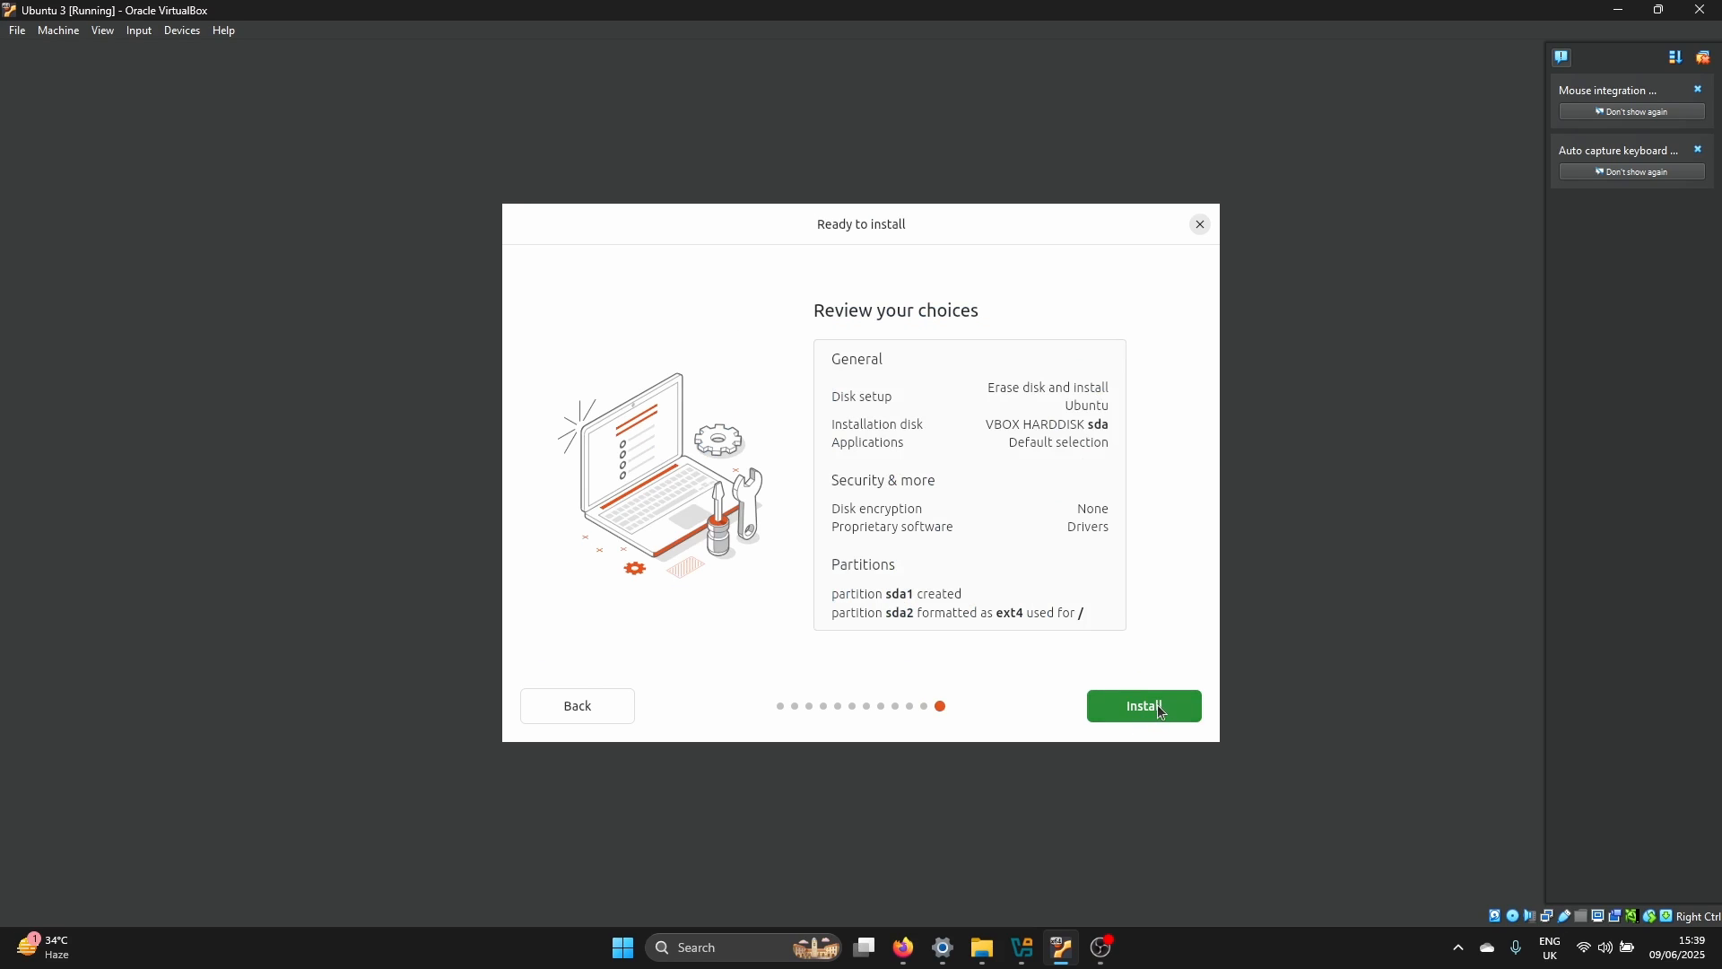
{"action": "left_click", "coordinate": [1166, 711]}
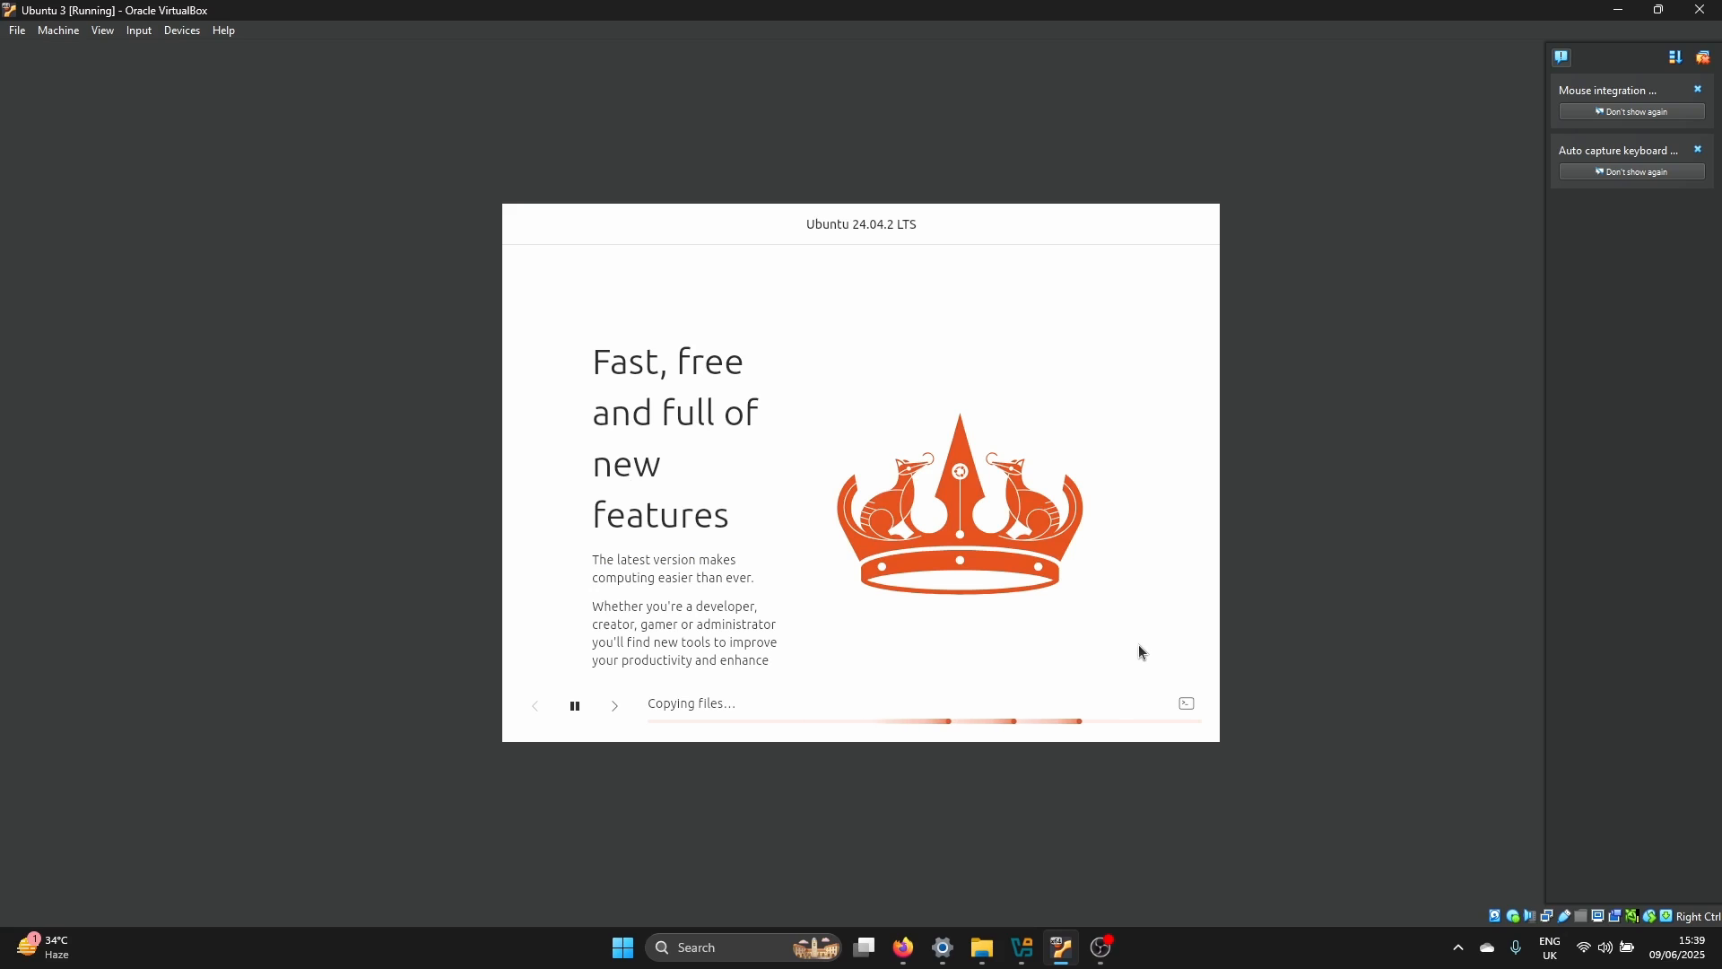
{"action": "left_click", "coordinate": [616, 706]}
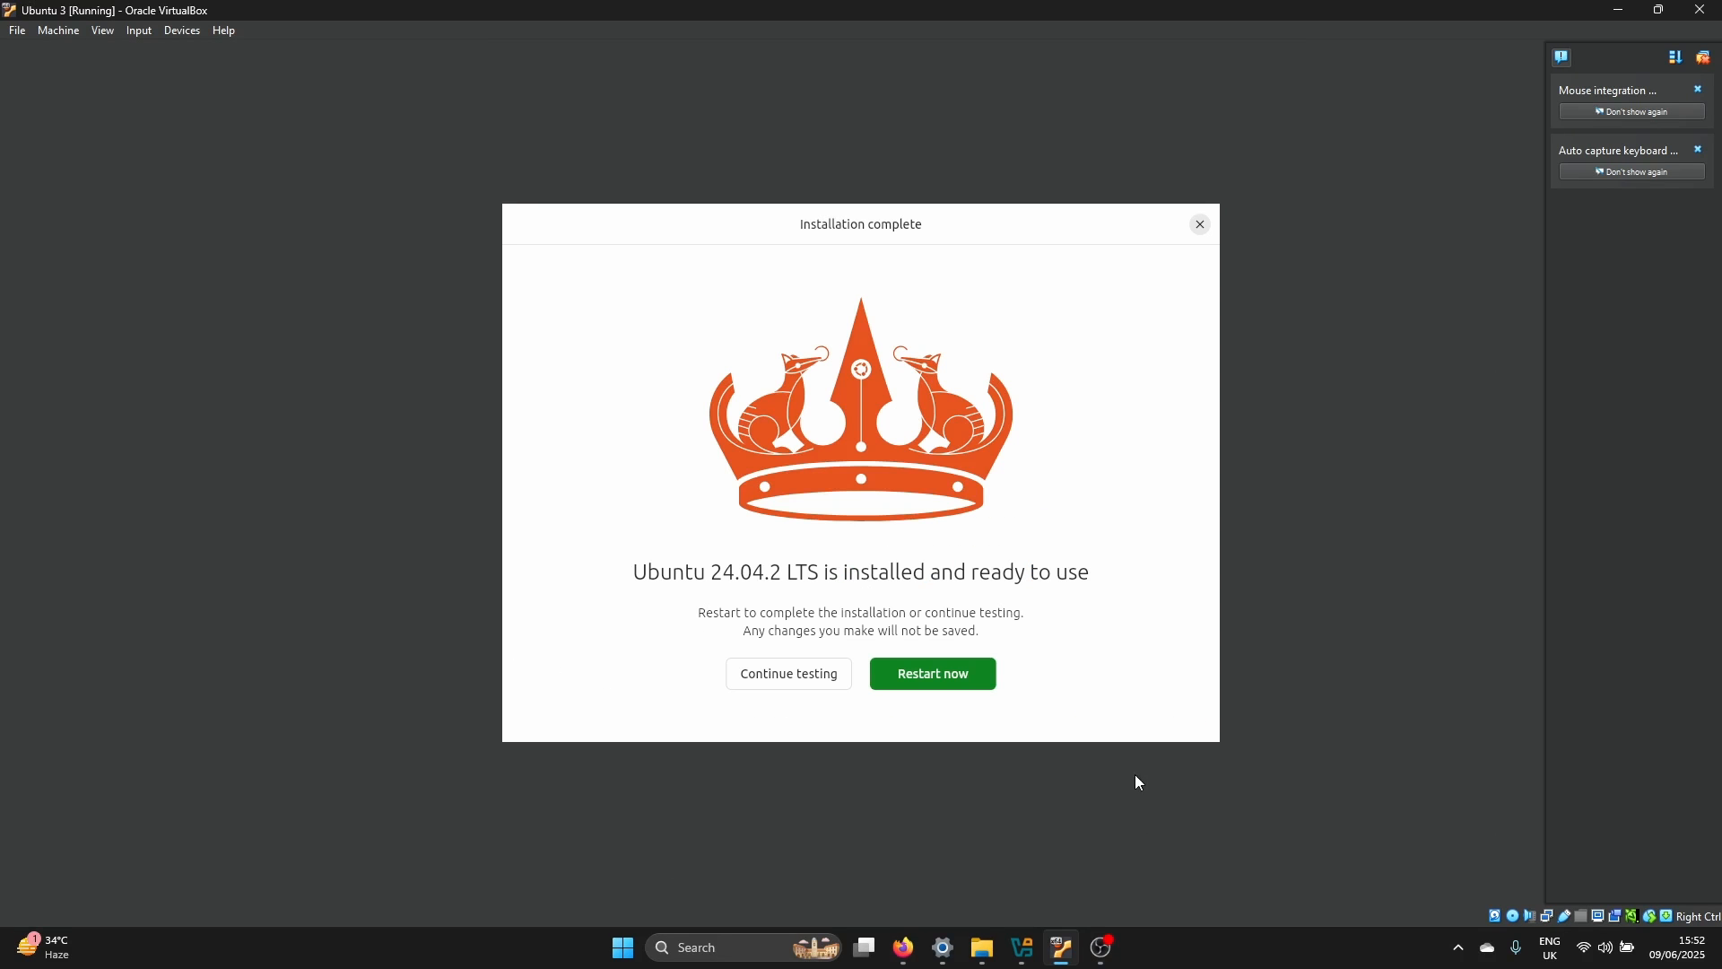
Restart the machine after installation and remove the installation disk from its virtual optical drive
{"action": "left_click", "coordinate": [961, 682]}
{"action": "left_click", "coordinate": [199, 27]}
{"action": "mouse_move", "coordinate": [207, 53]}
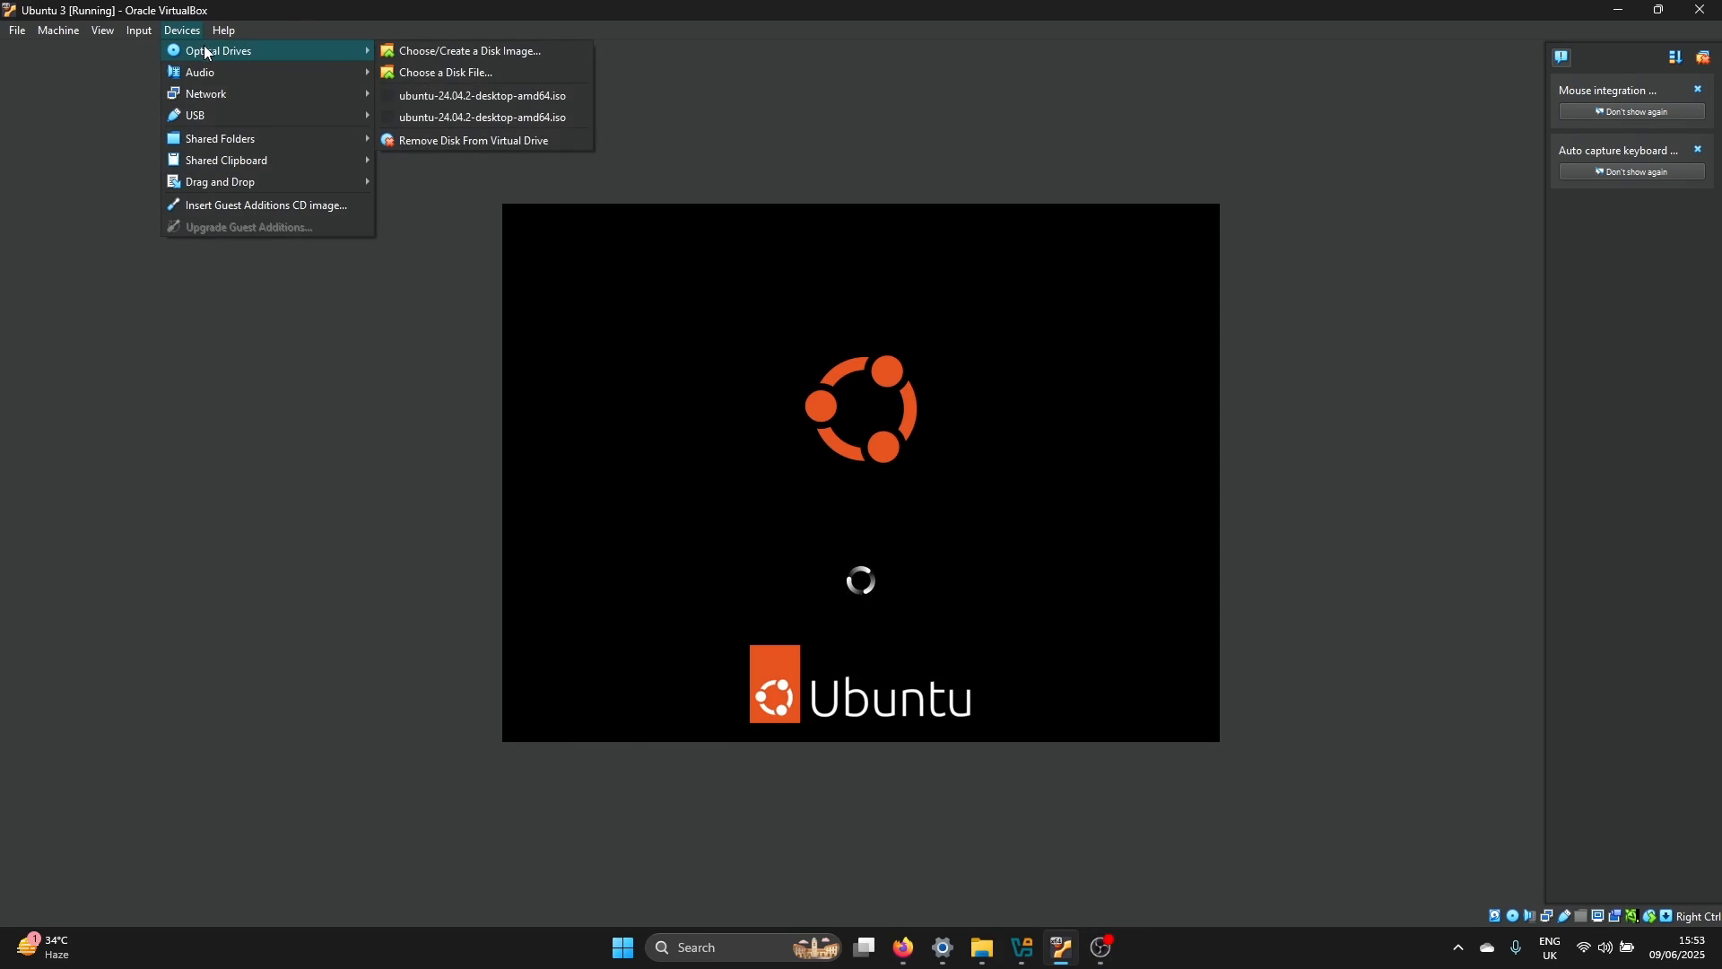
{"action": "left_click", "coordinate": [501, 147]}
{"action": "left_click", "coordinate": [823, 530]}
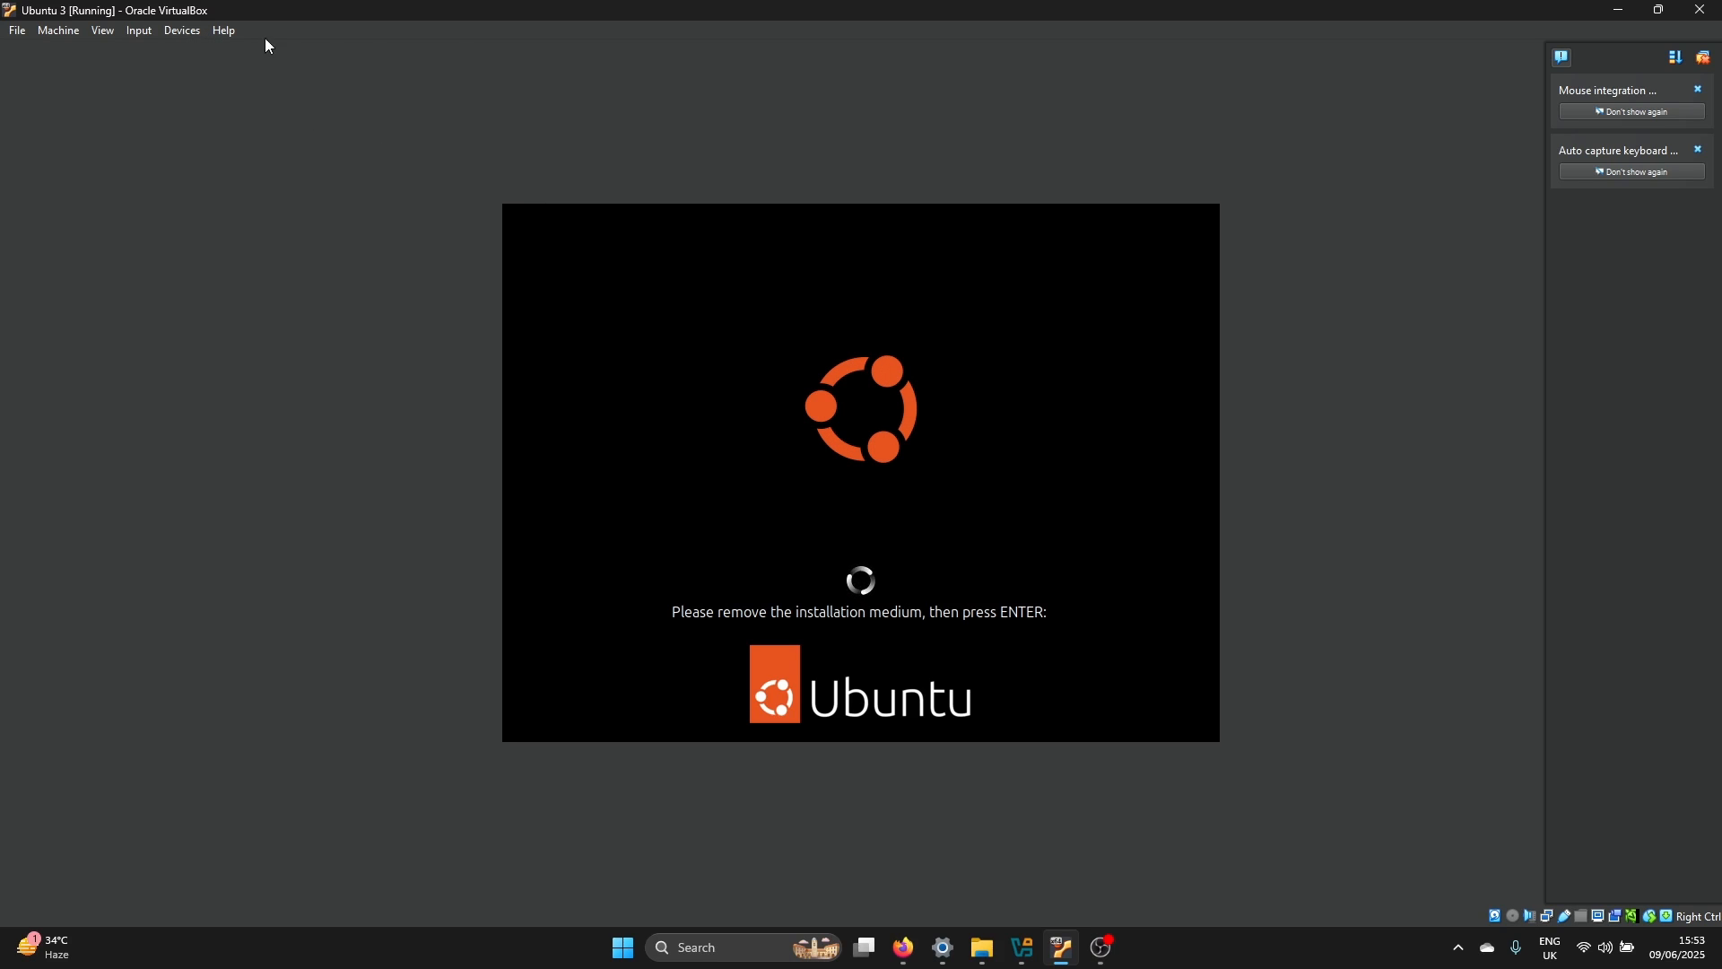
Check that the virtual optical drive holds no disk, and continue the restart at the installation medium prompt
{"action": "left_click", "coordinate": [187, 35]}
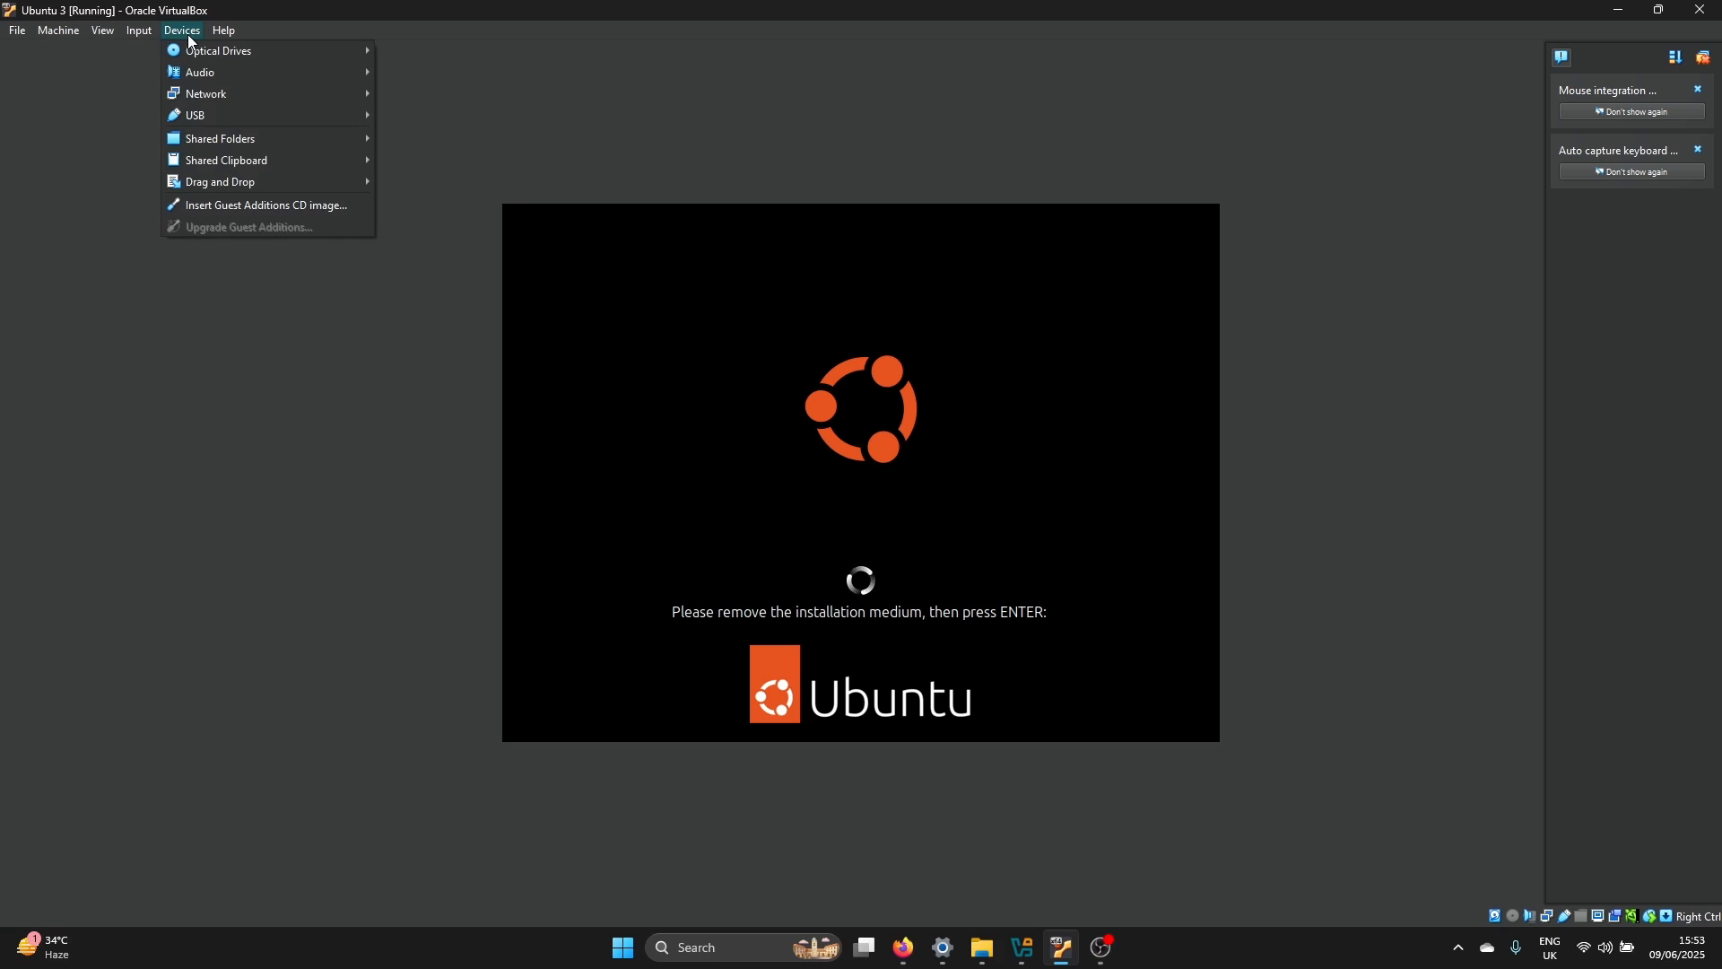
{"action": "mouse_move", "coordinate": [206, 51]}
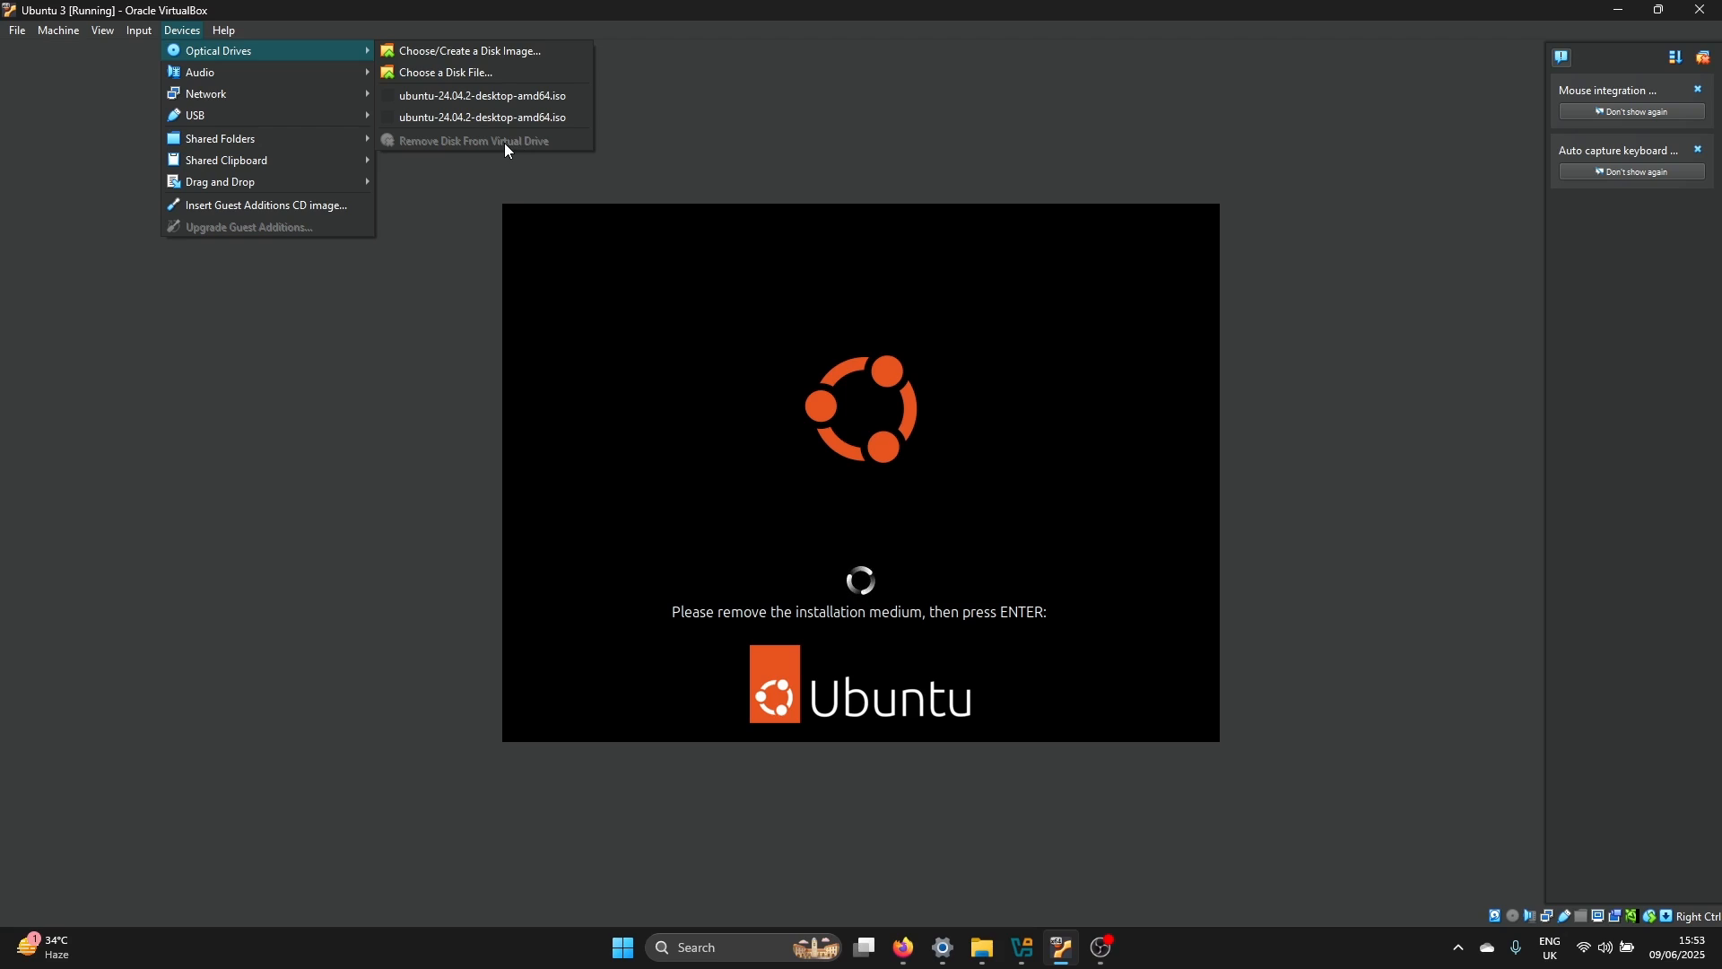
{"action": "left_click", "coordinate": [1064, 2]}
{"action": "key", "text": "Return"}
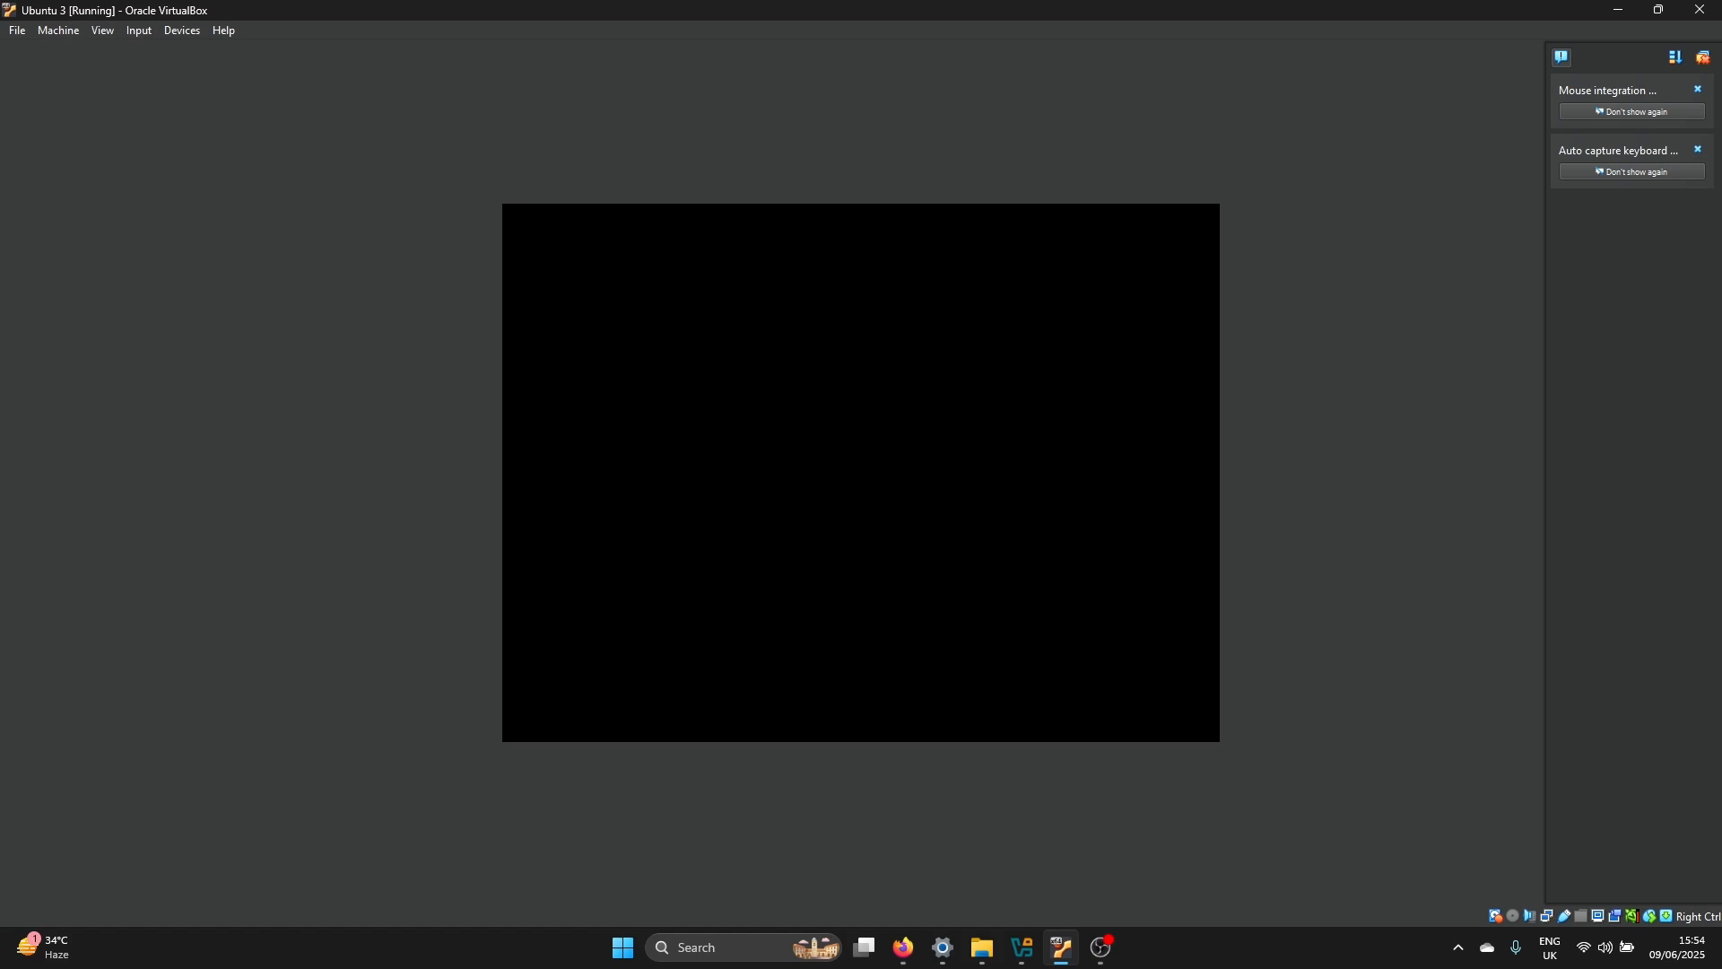
Log in to the new Ubuntu account by entering the account password
{"action": "left_click", "coordinate": [918, 432]}
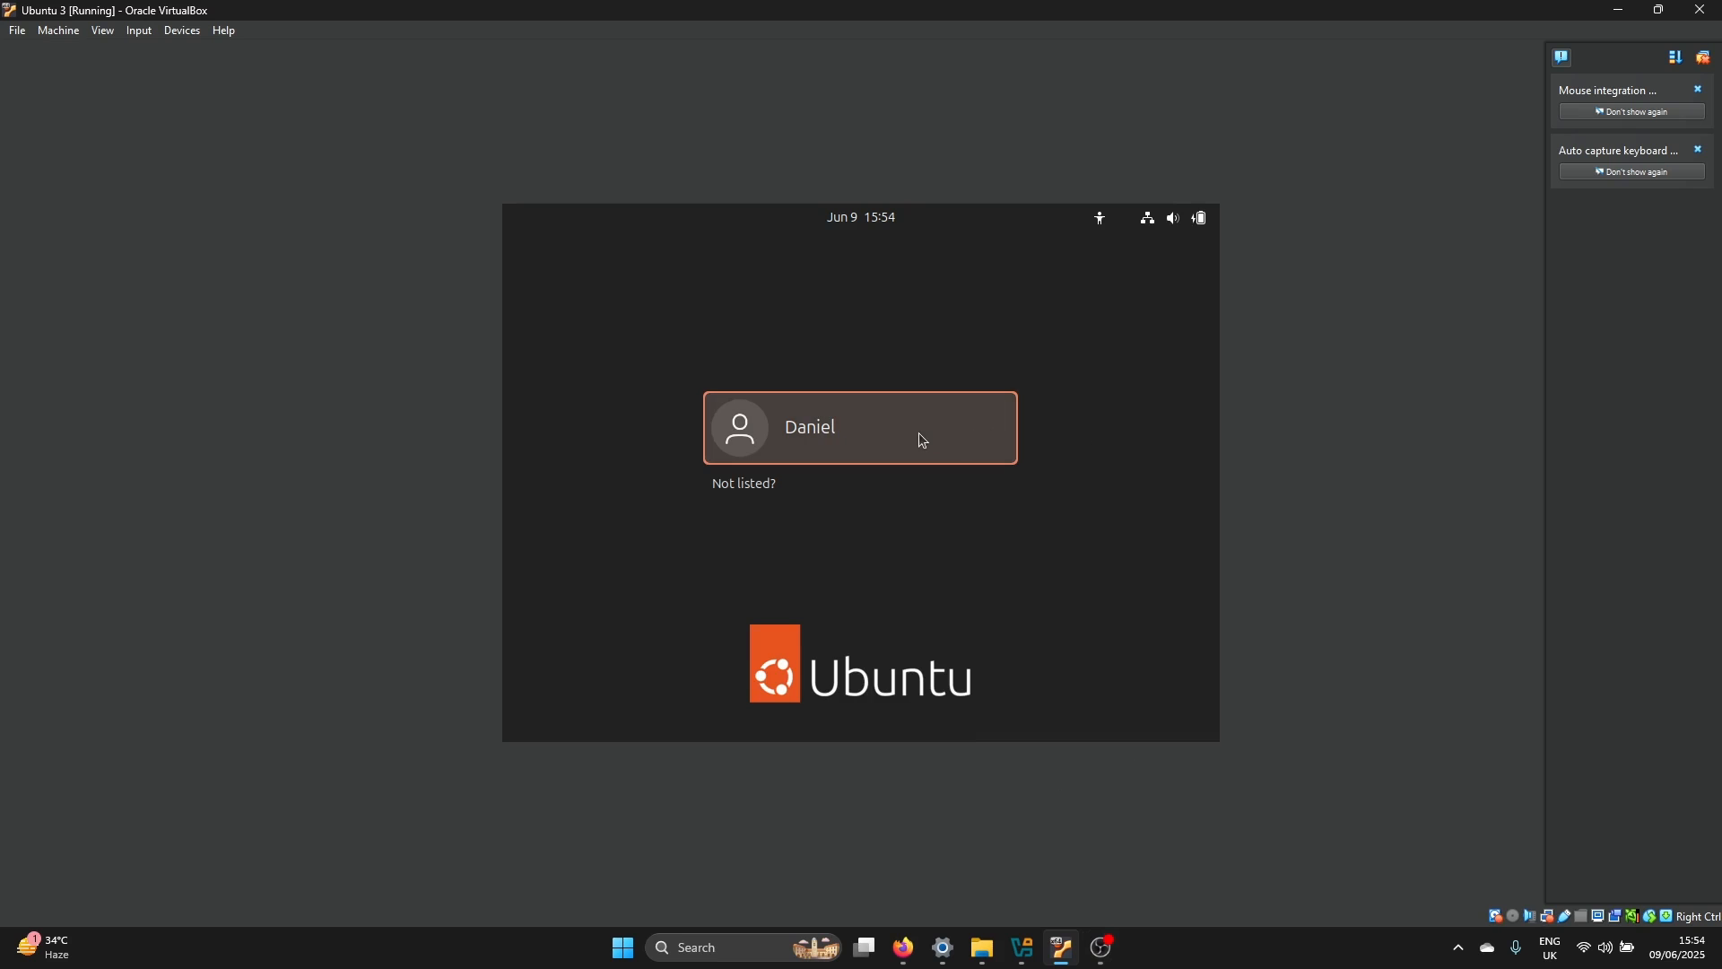
{"action": "type", "text": "12345"}
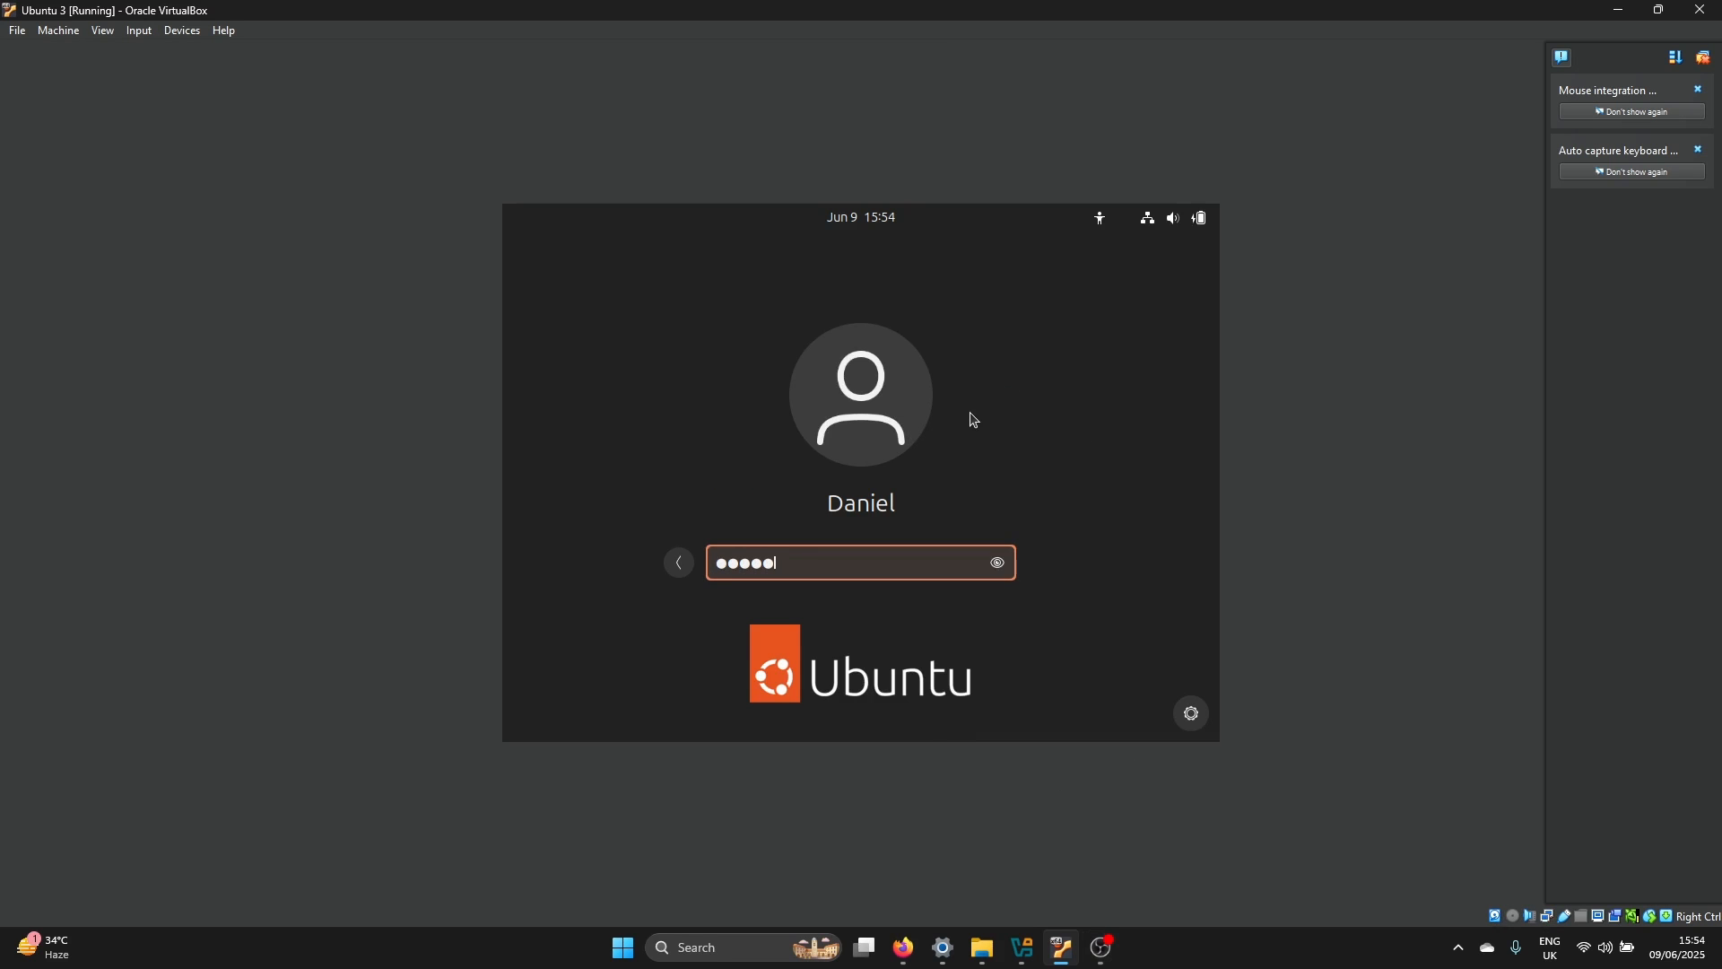
{"action": "type", "text": "678"}
{"action": "key", "text": "Return"}
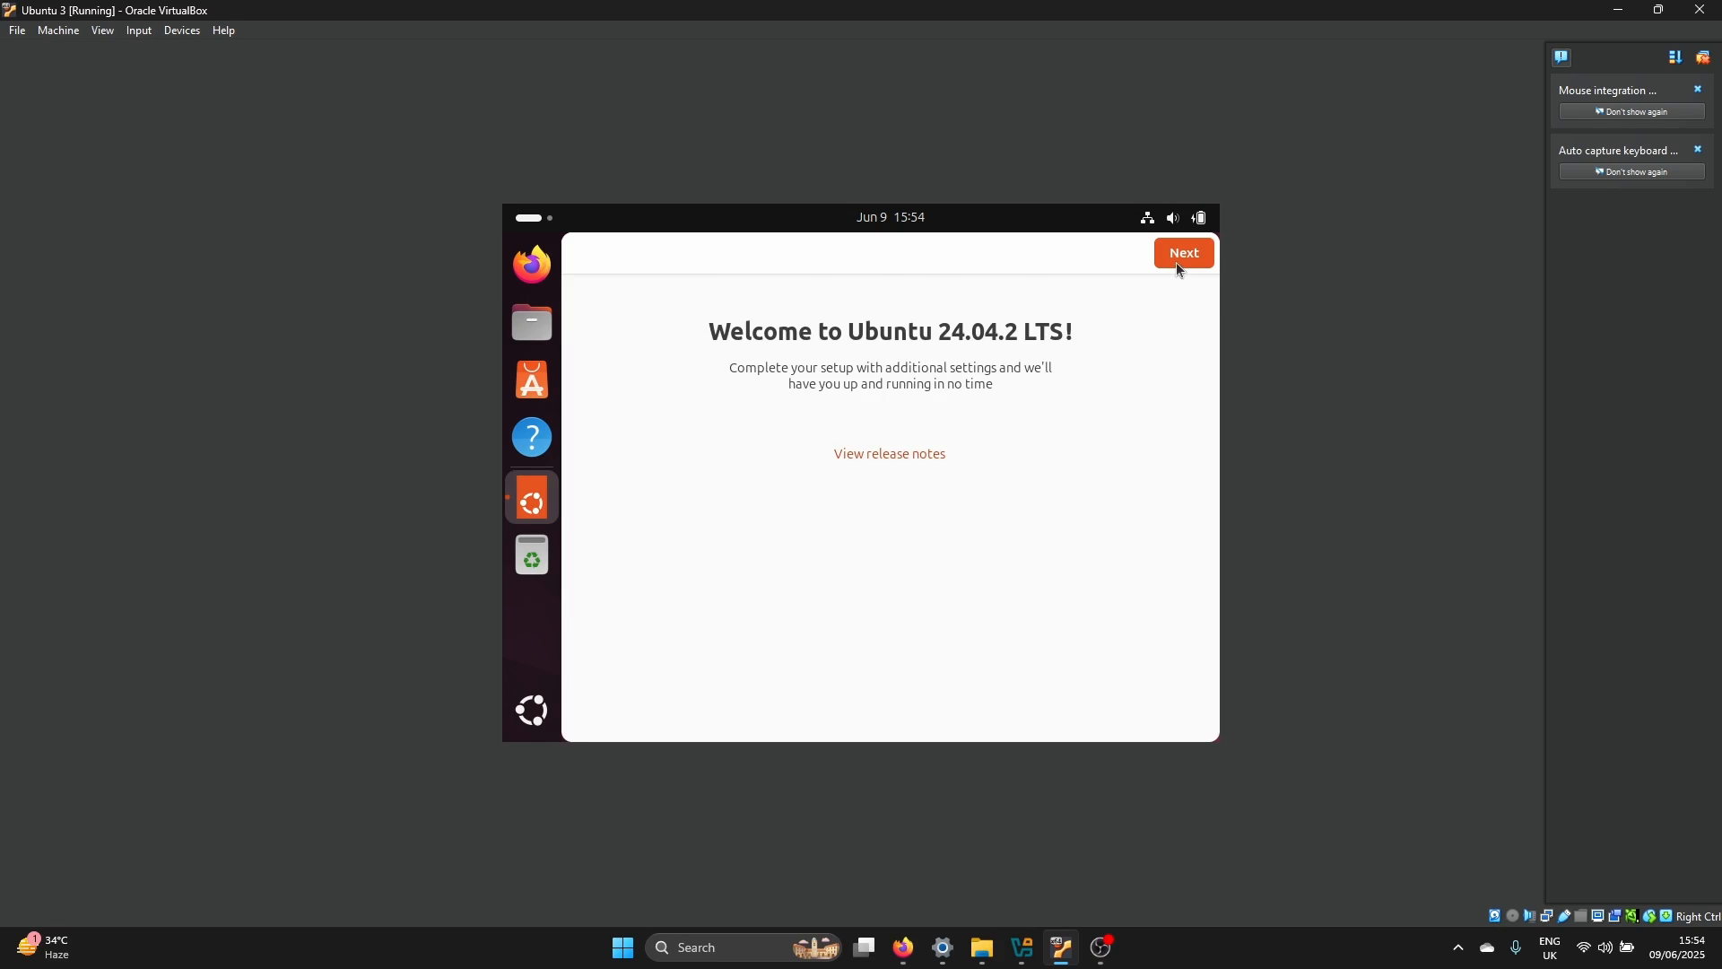
Complete the Ubuntu 24.04.2 LTS welcome setup with its default options, including sharing system data
{"action": "left_click", "coordinate": [1181, 268]}
{"action": "left_click", "coordinate": [1183, 261]}
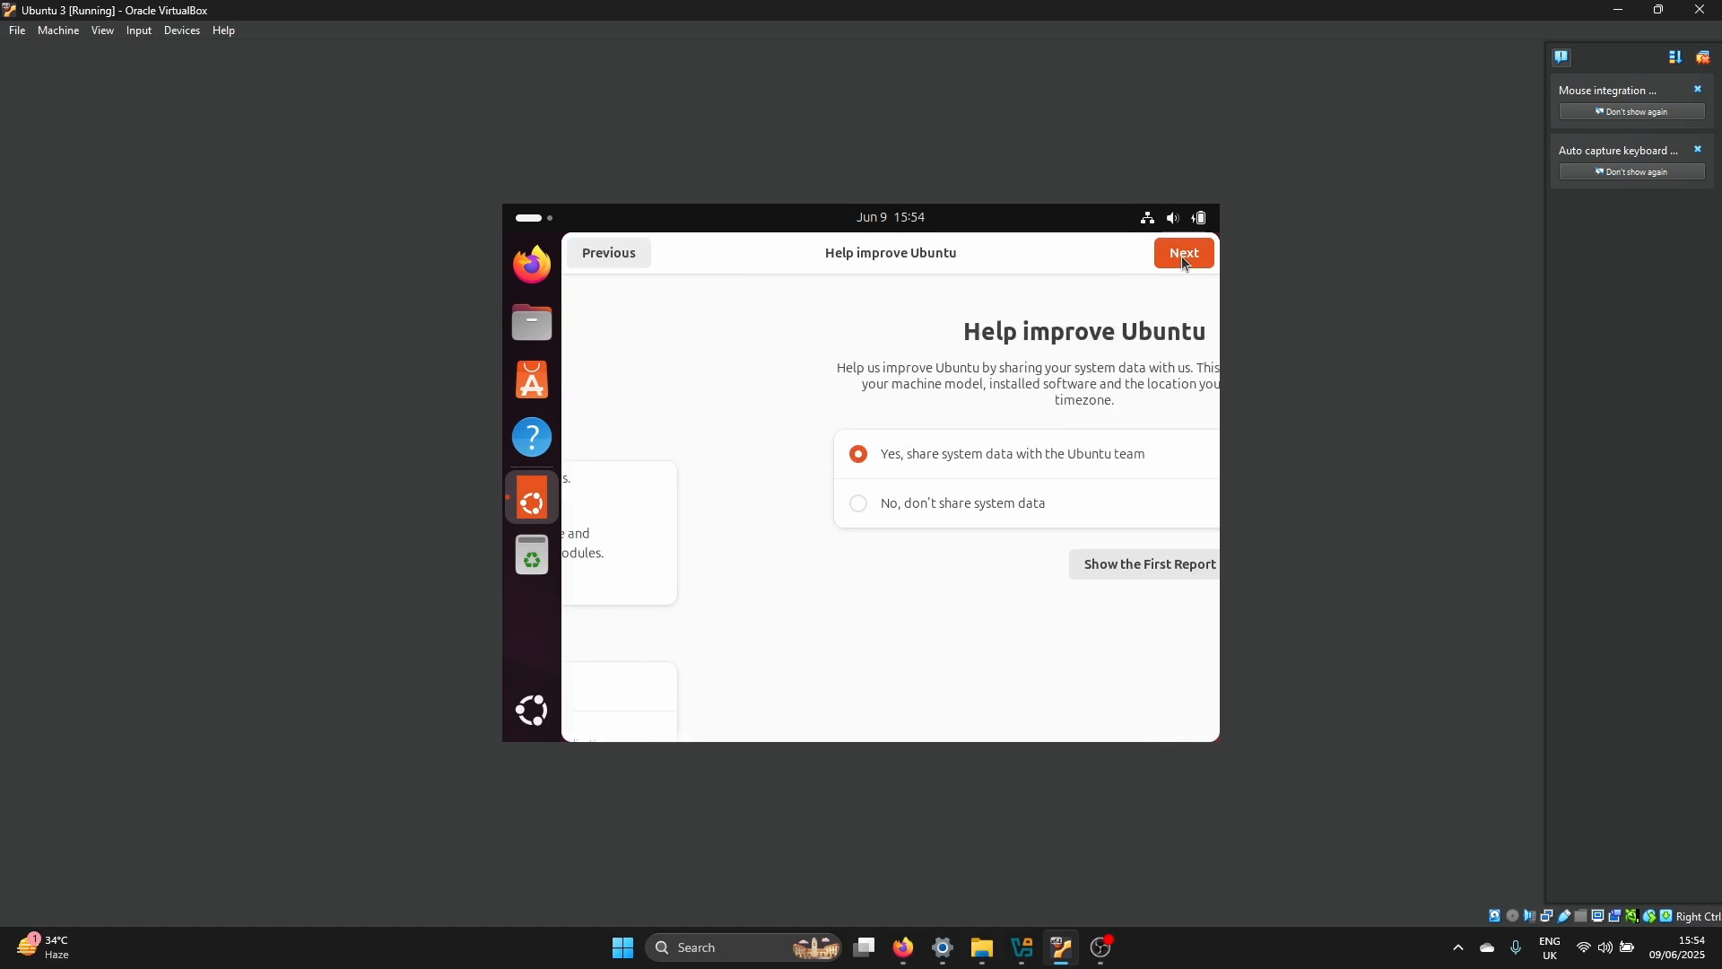
{"action": "left_click", "coordinate": [1180, 262]}
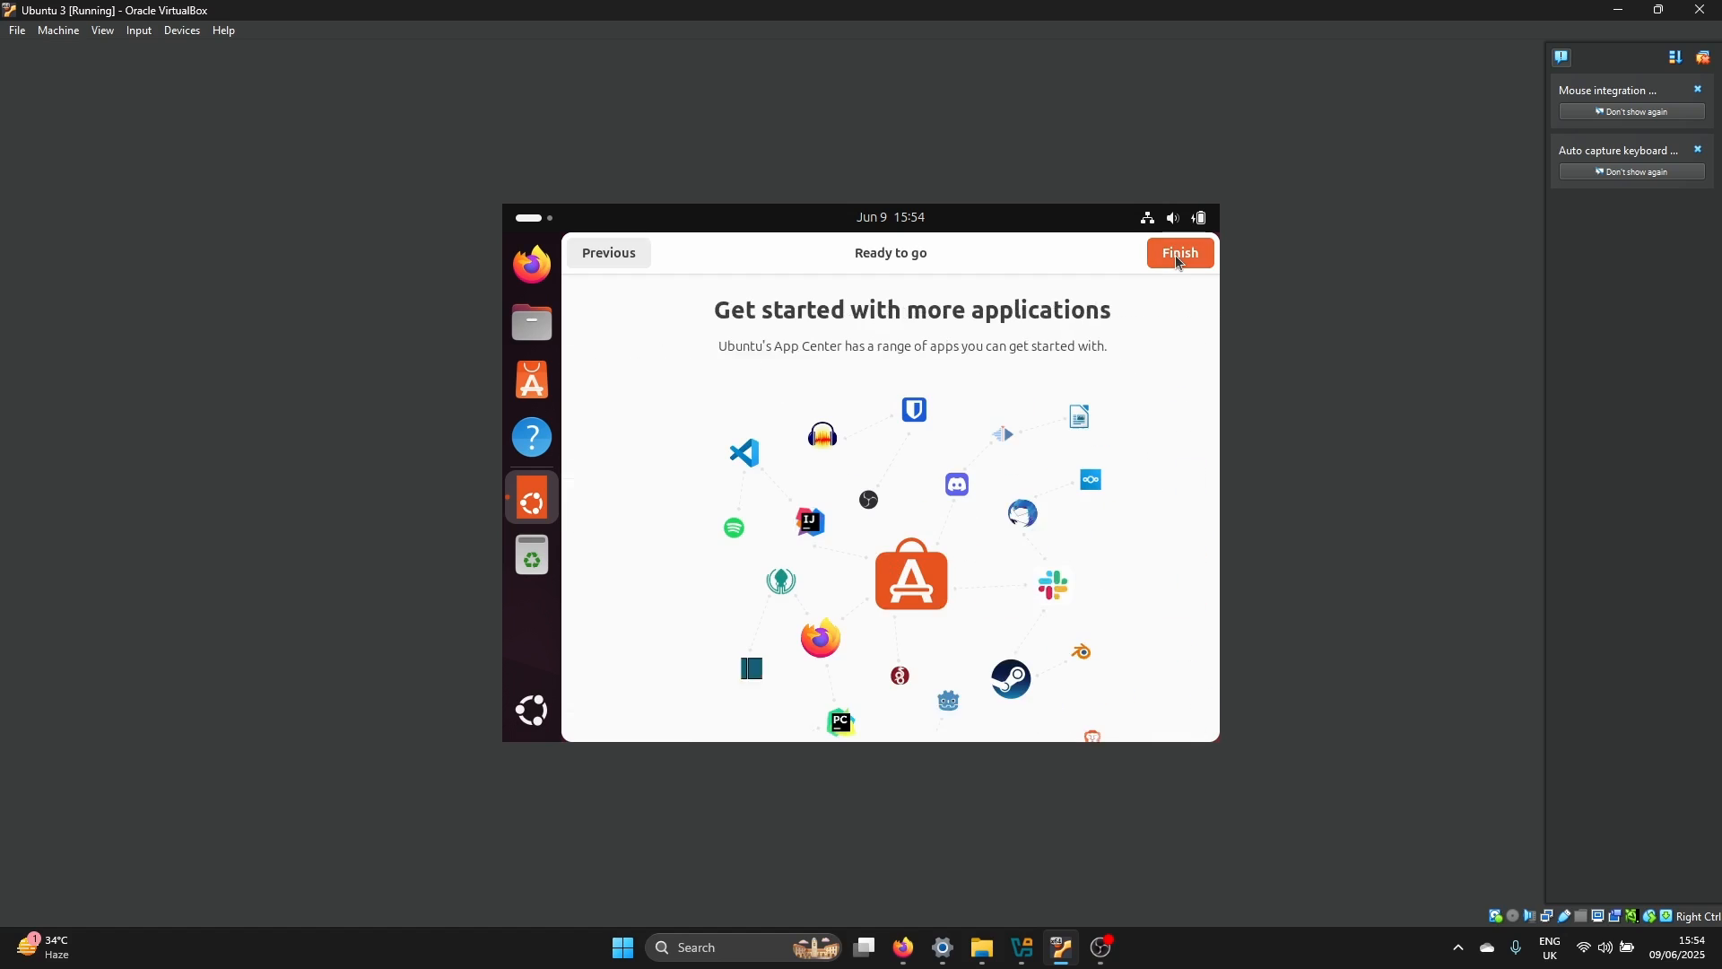
{"action": "left_click", "coordinate": [1177, 260]}
Insert the Guest Additions CD image into the machine and open the VBox_GAs_7.1.10 disc in Ubuntu
{"action": "left_click", "coordinate": [69, 32]}
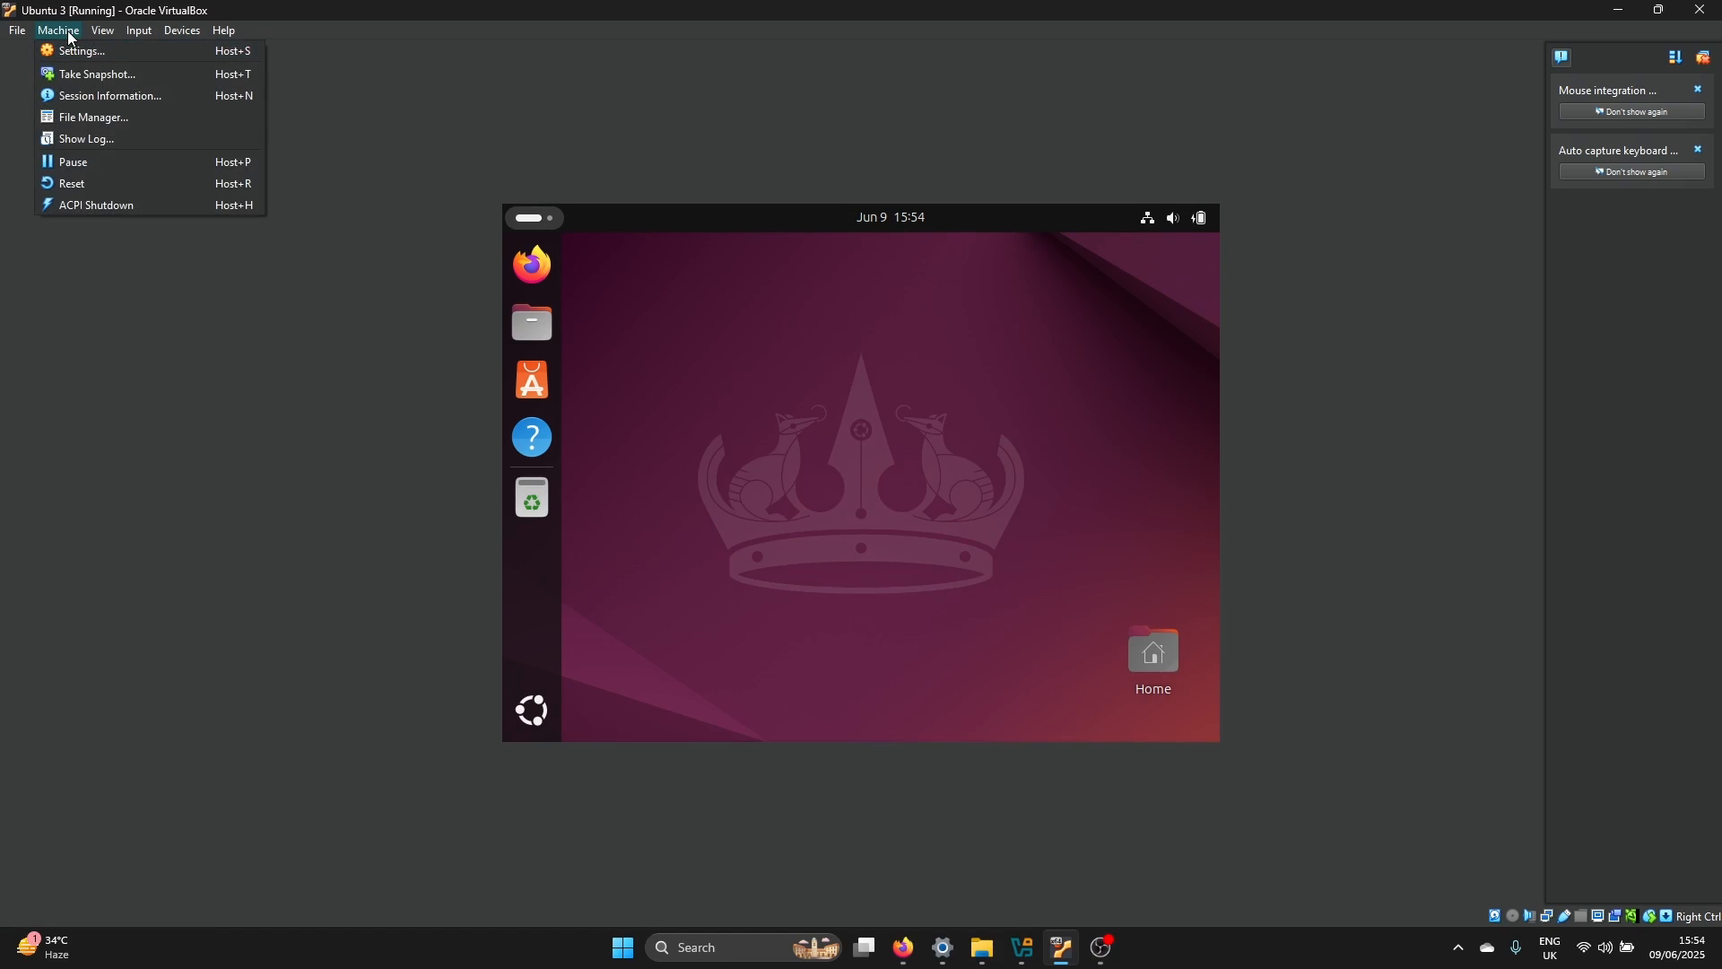
{"action": "mouse_move", "coordinate": [191, 37]}
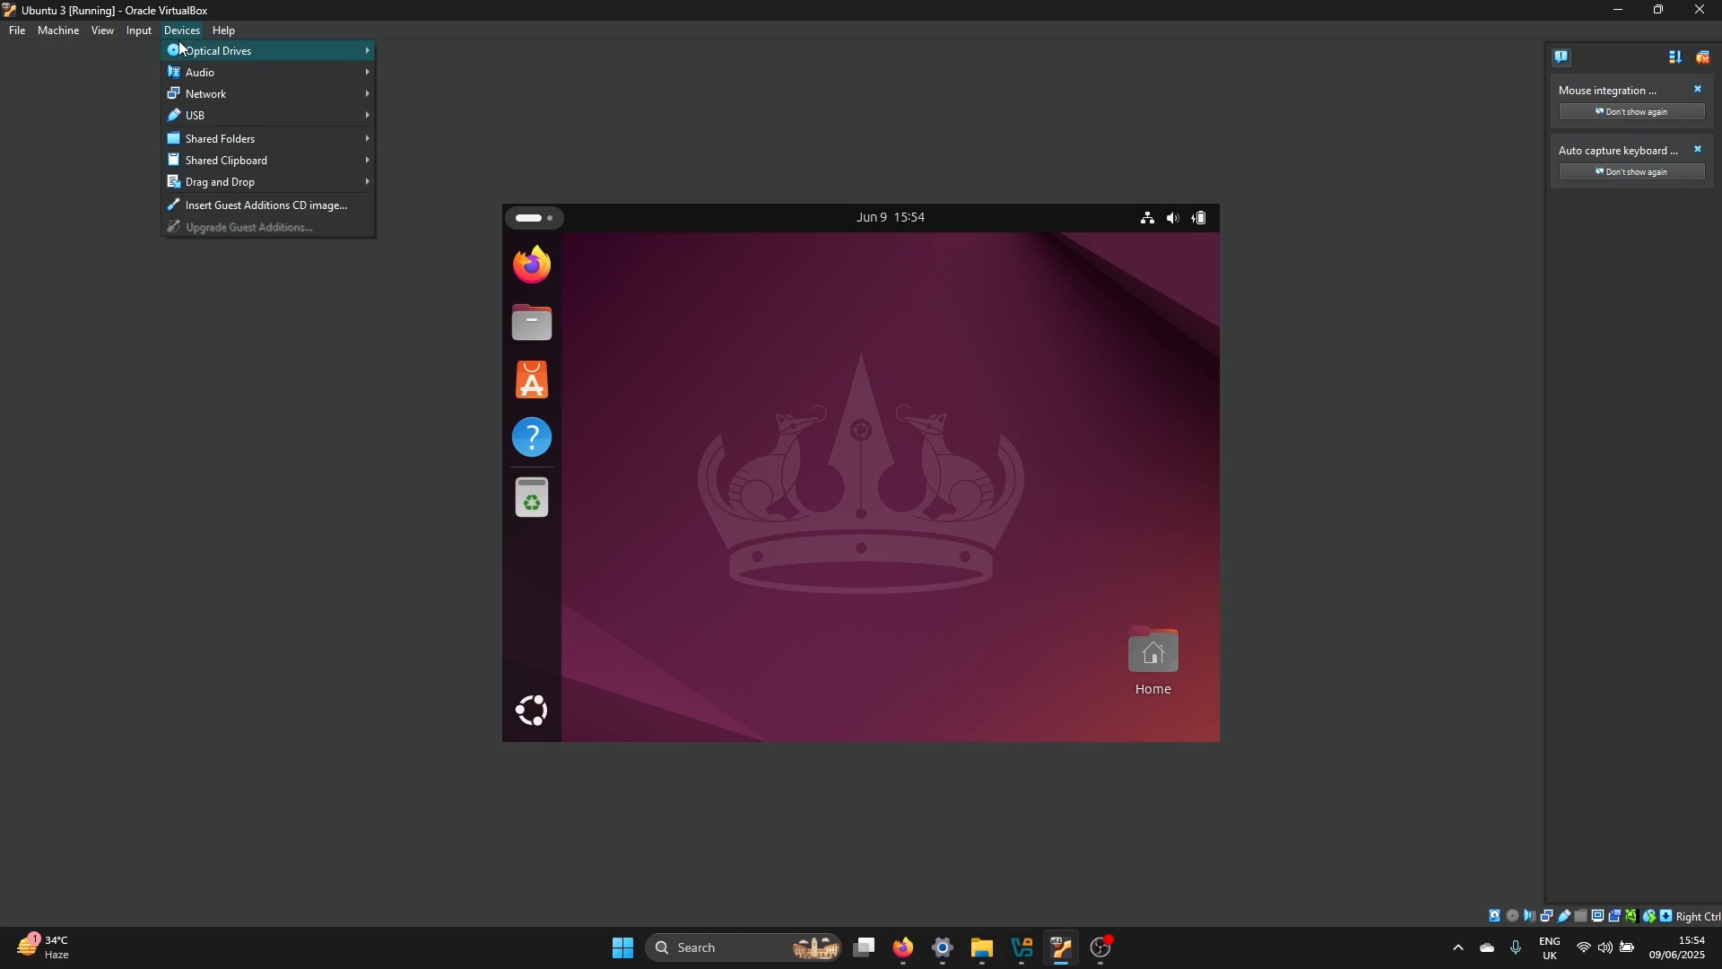
{"action": "left_click", "coordinate": [324, 210]}
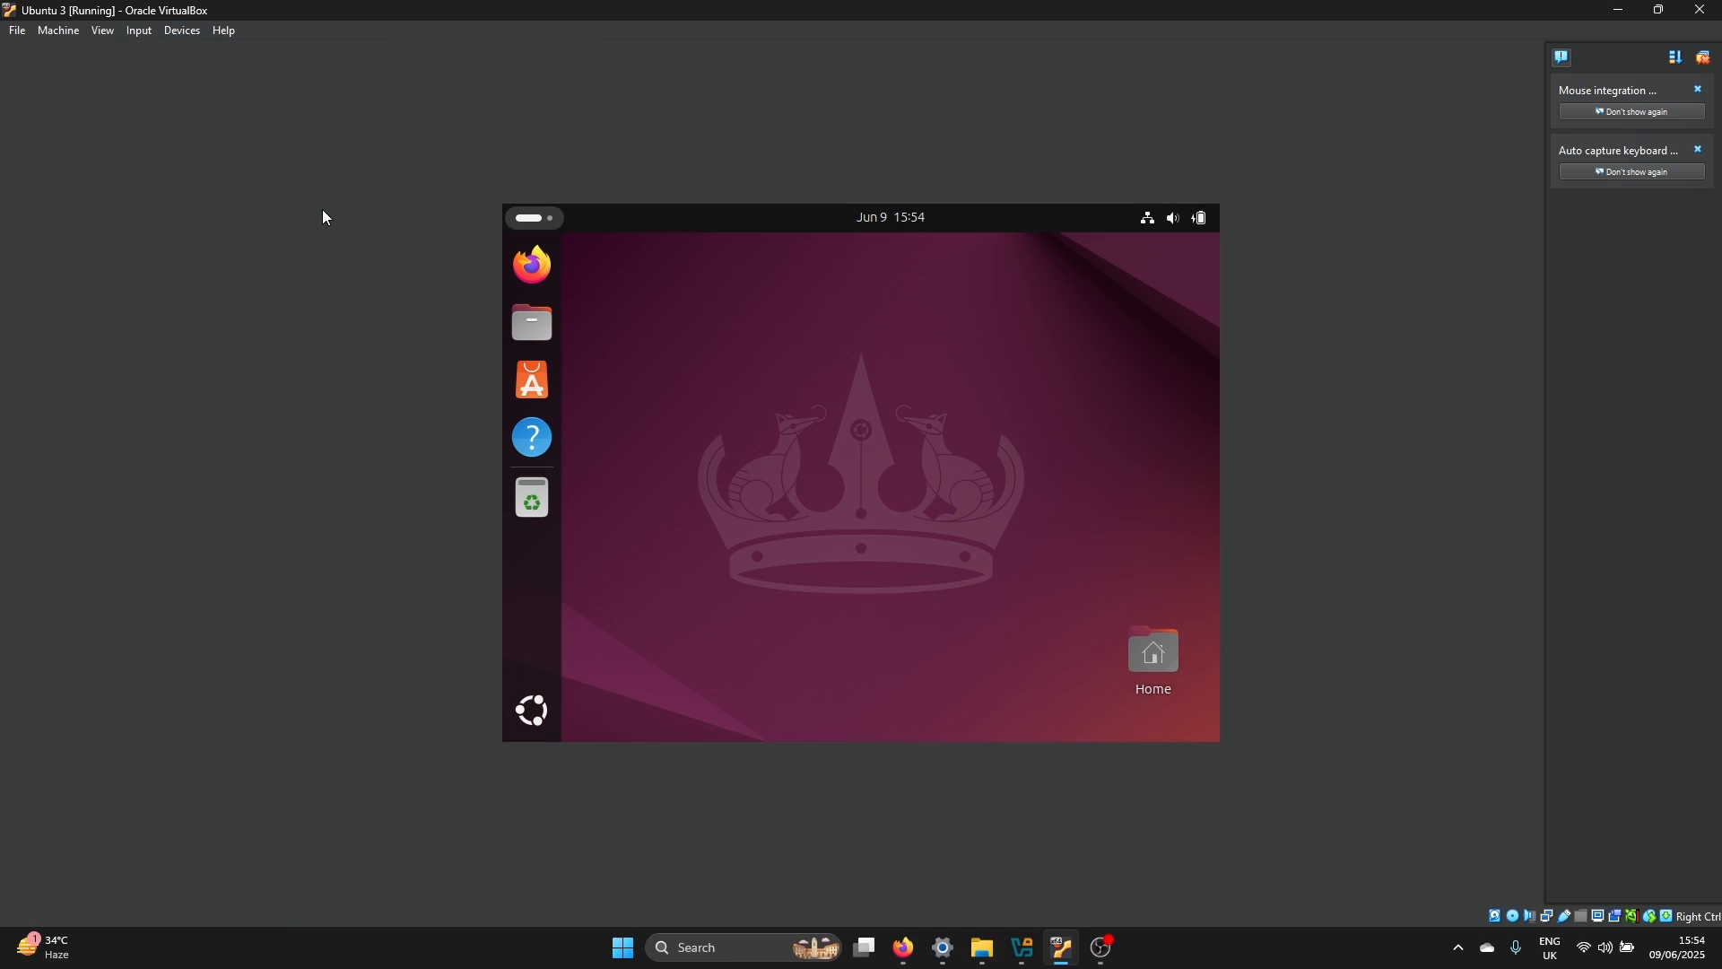
{"action": "left_click", "coordinate": [195, 34]}
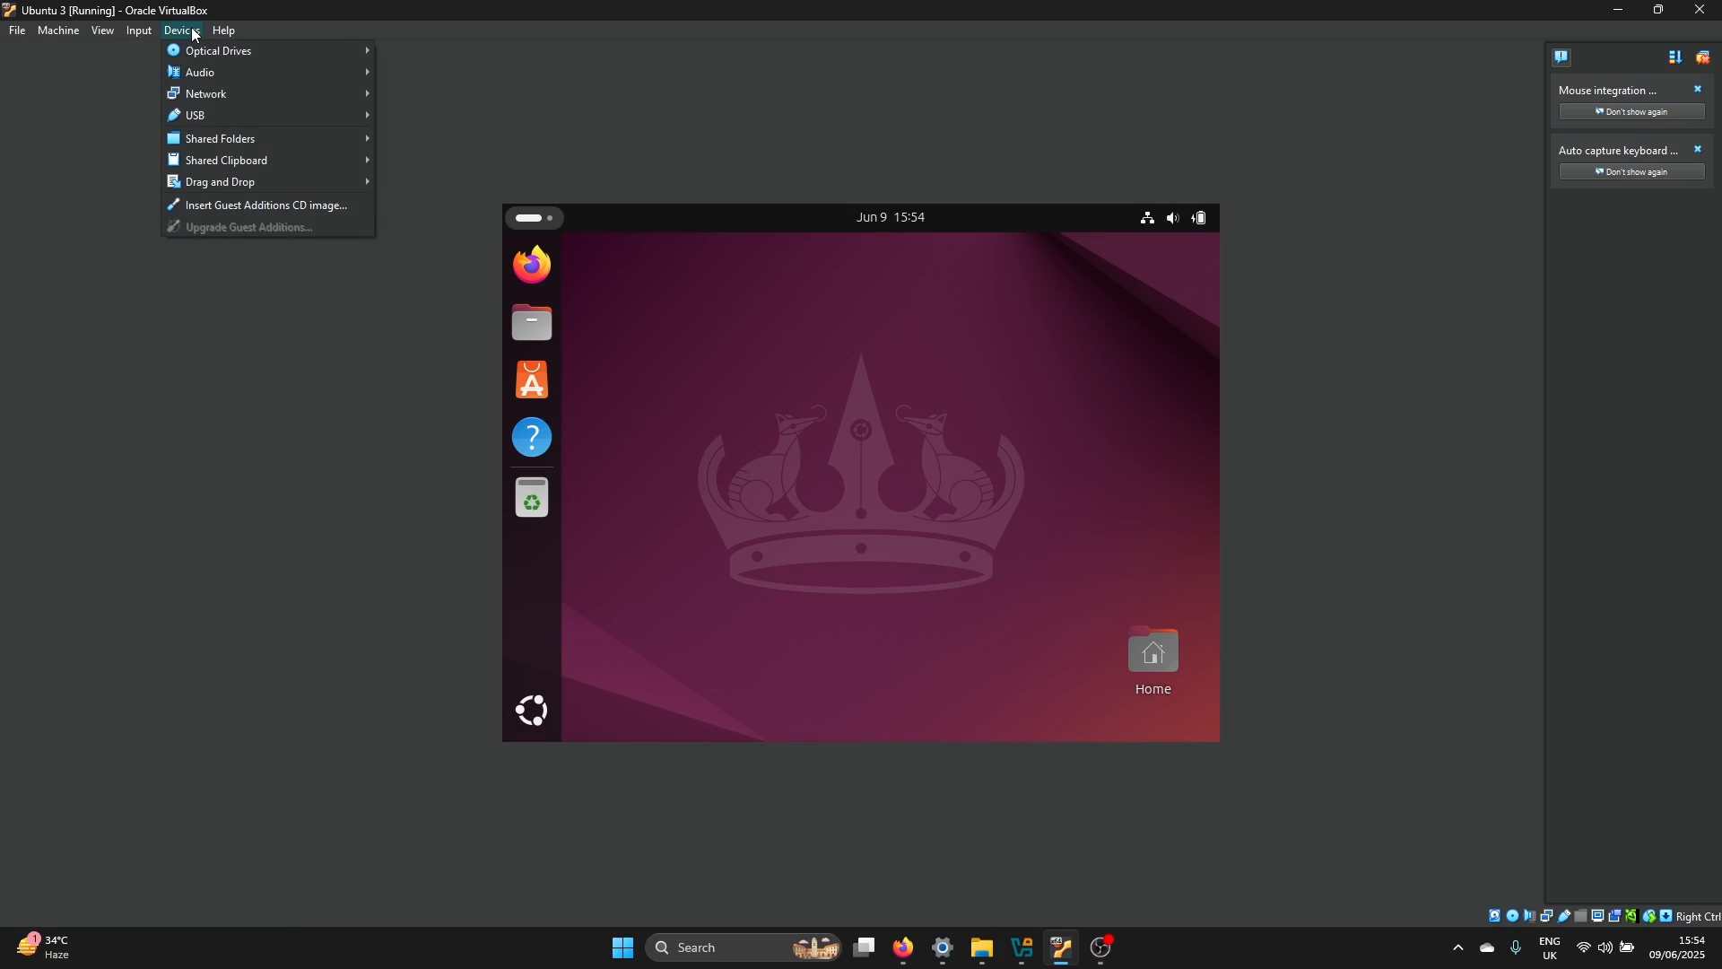
{"action": "mouse_move", "coordinate": [224, 39]}
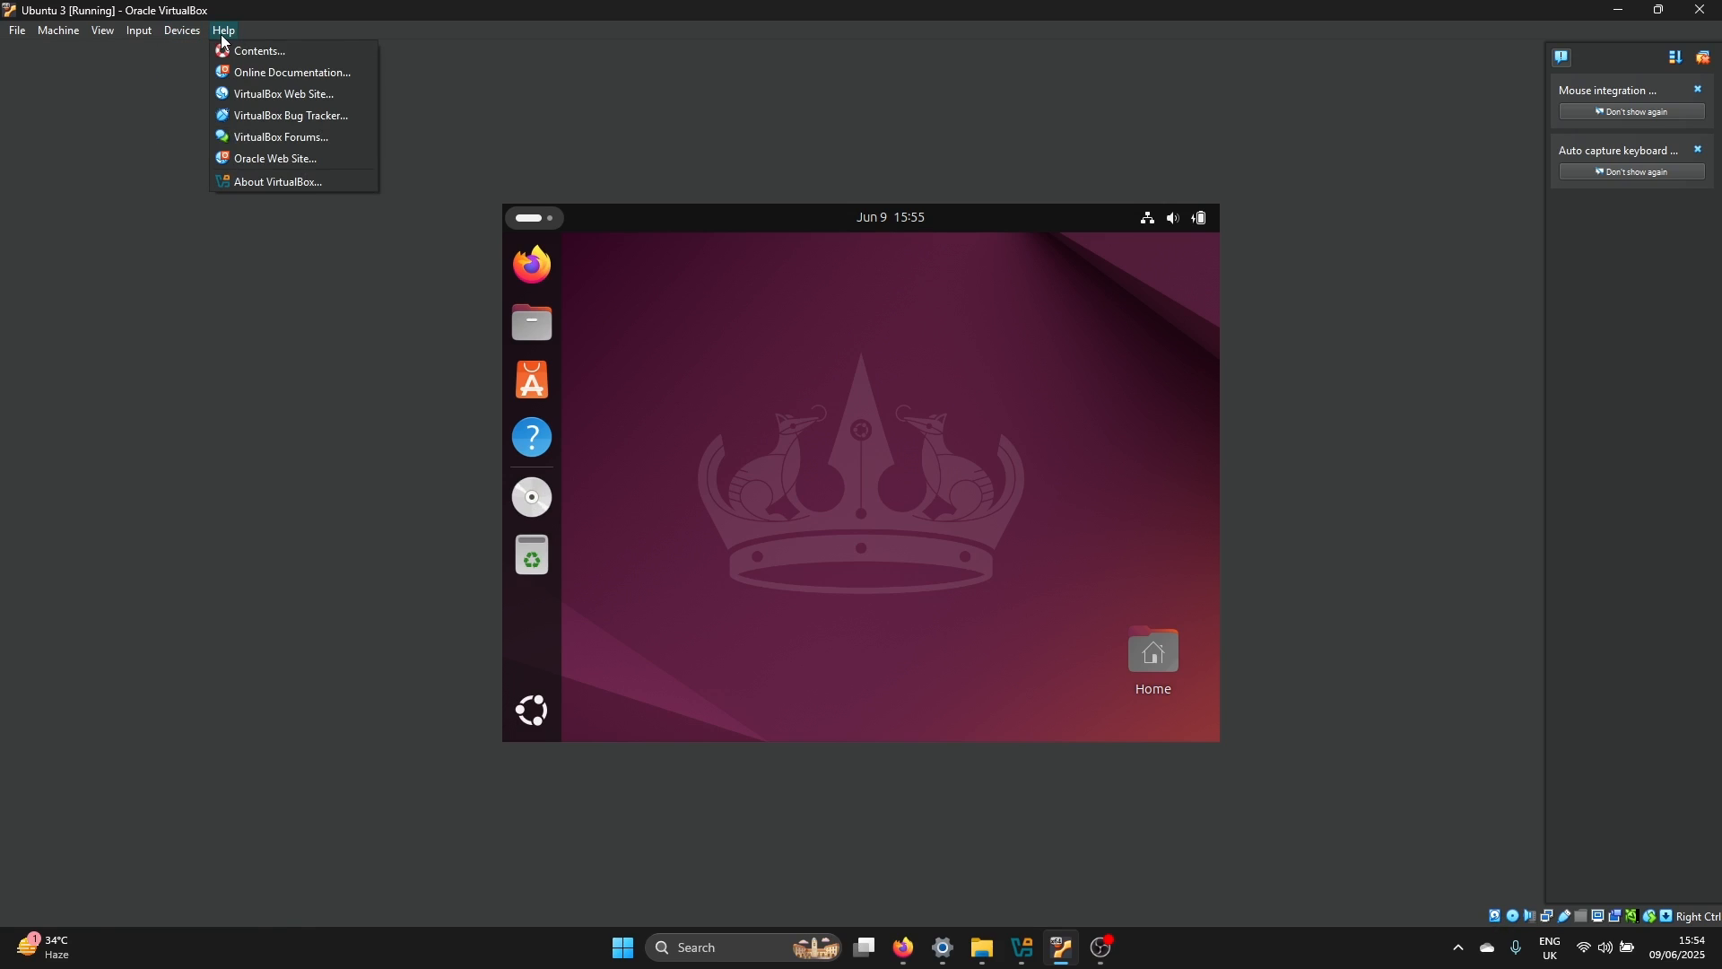
{"action": "left_click", "coordinate": [678, 474]}
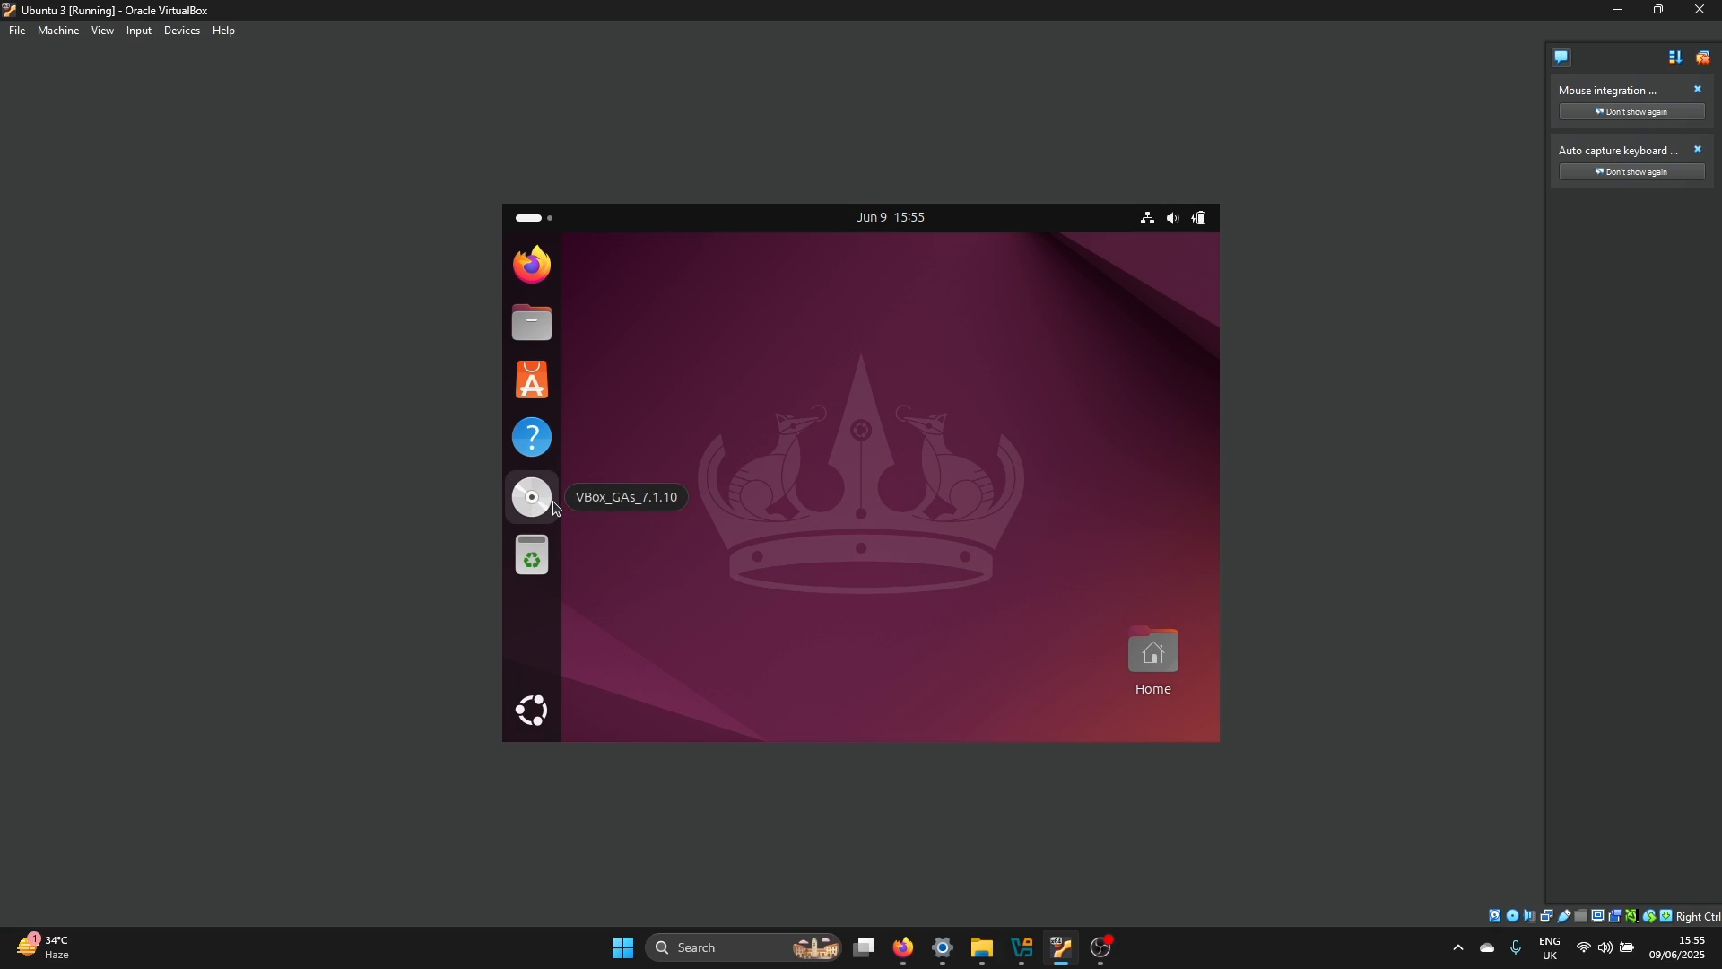
{"action": "left_click", "coordinate": [553, 504]}
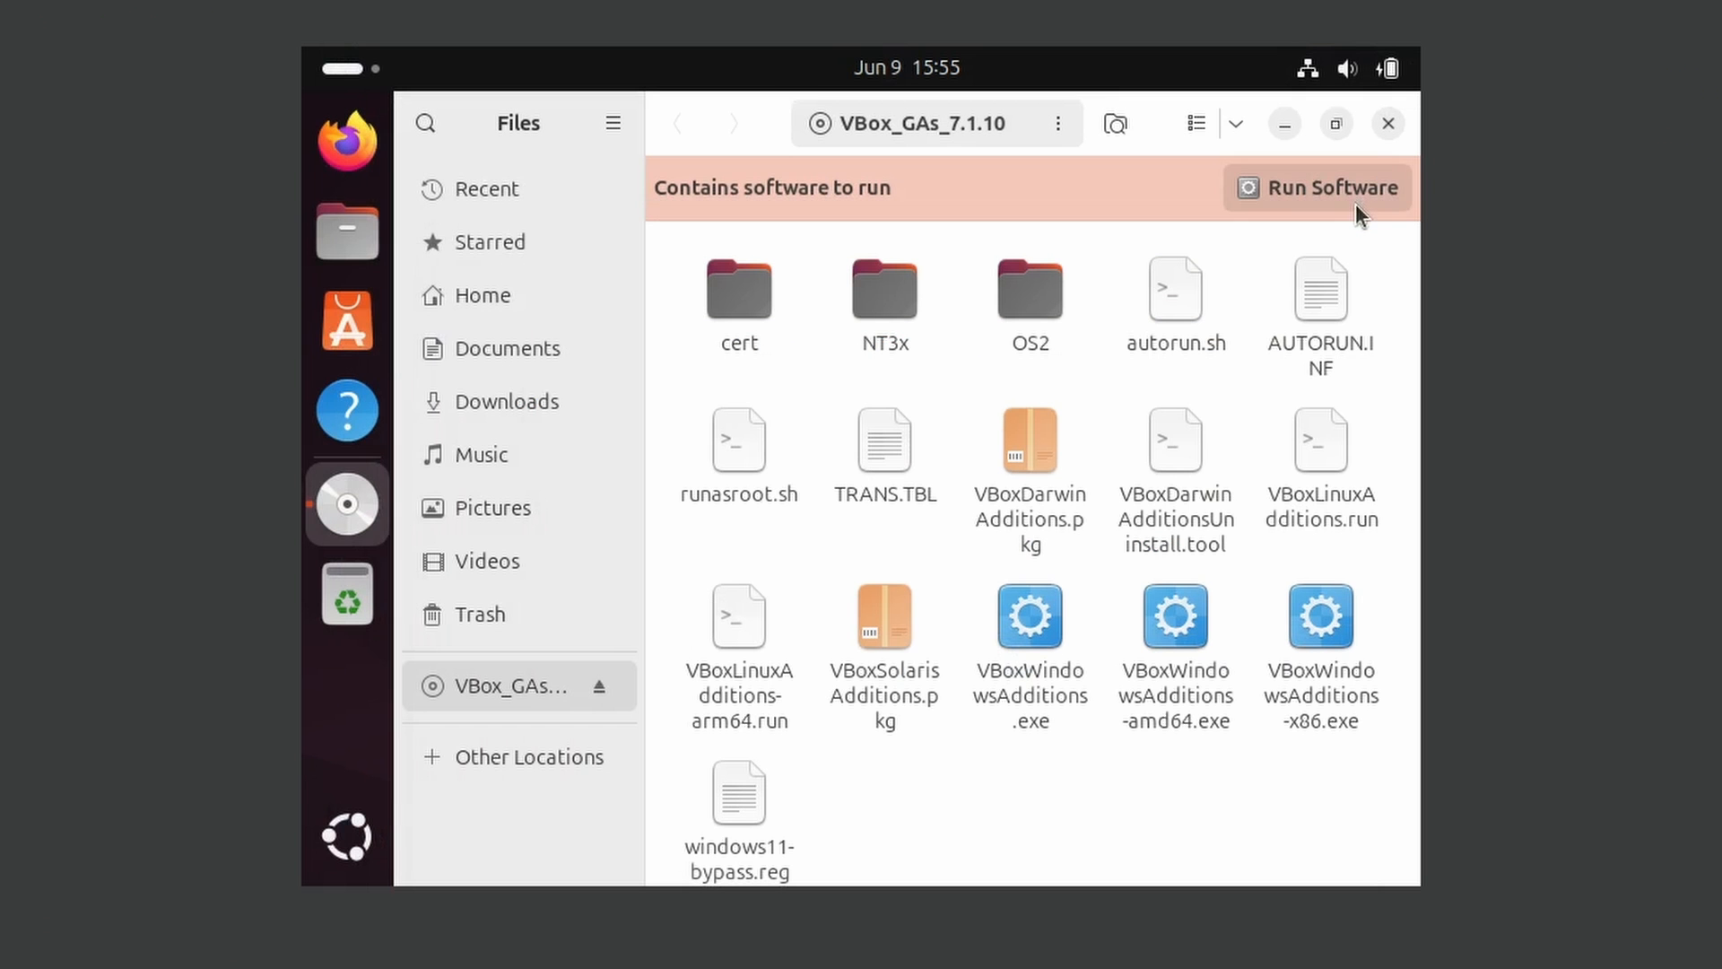
Try to run the Guest Additions software from the VBox_GAs_7.1.10 disc, authenticating with the account password
{"action": "left_click", "coordinate": [1347, 187]}
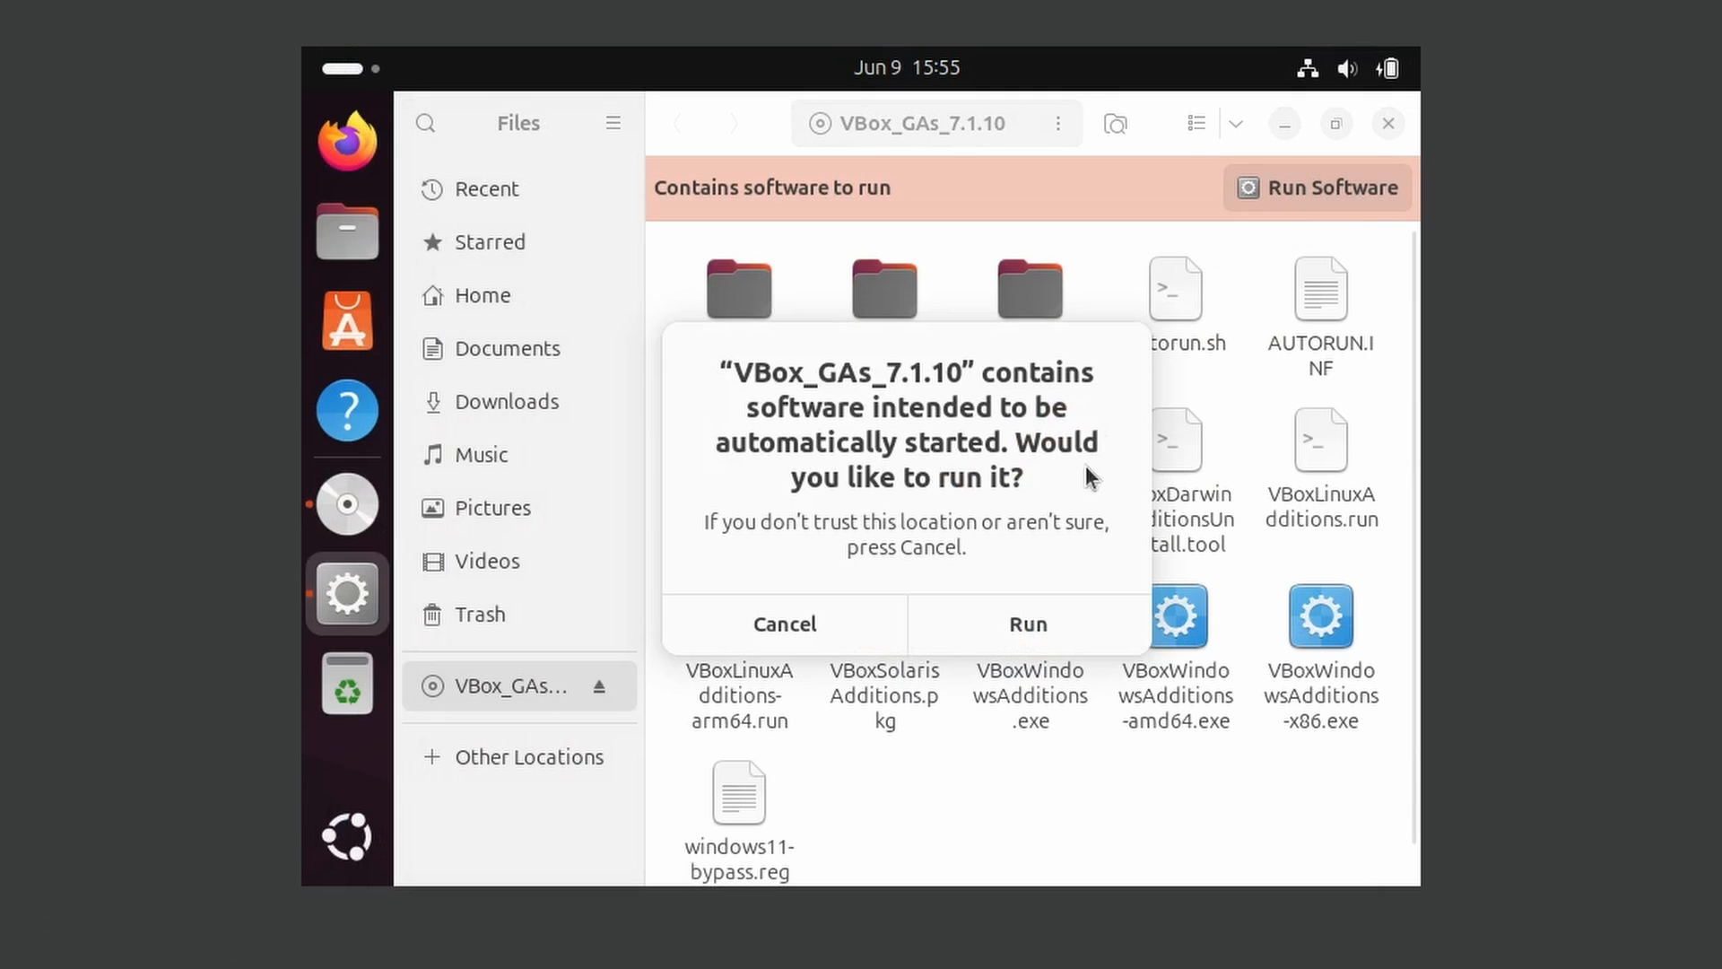
{"action": "left_click", "coordinate": [1051, 605]}
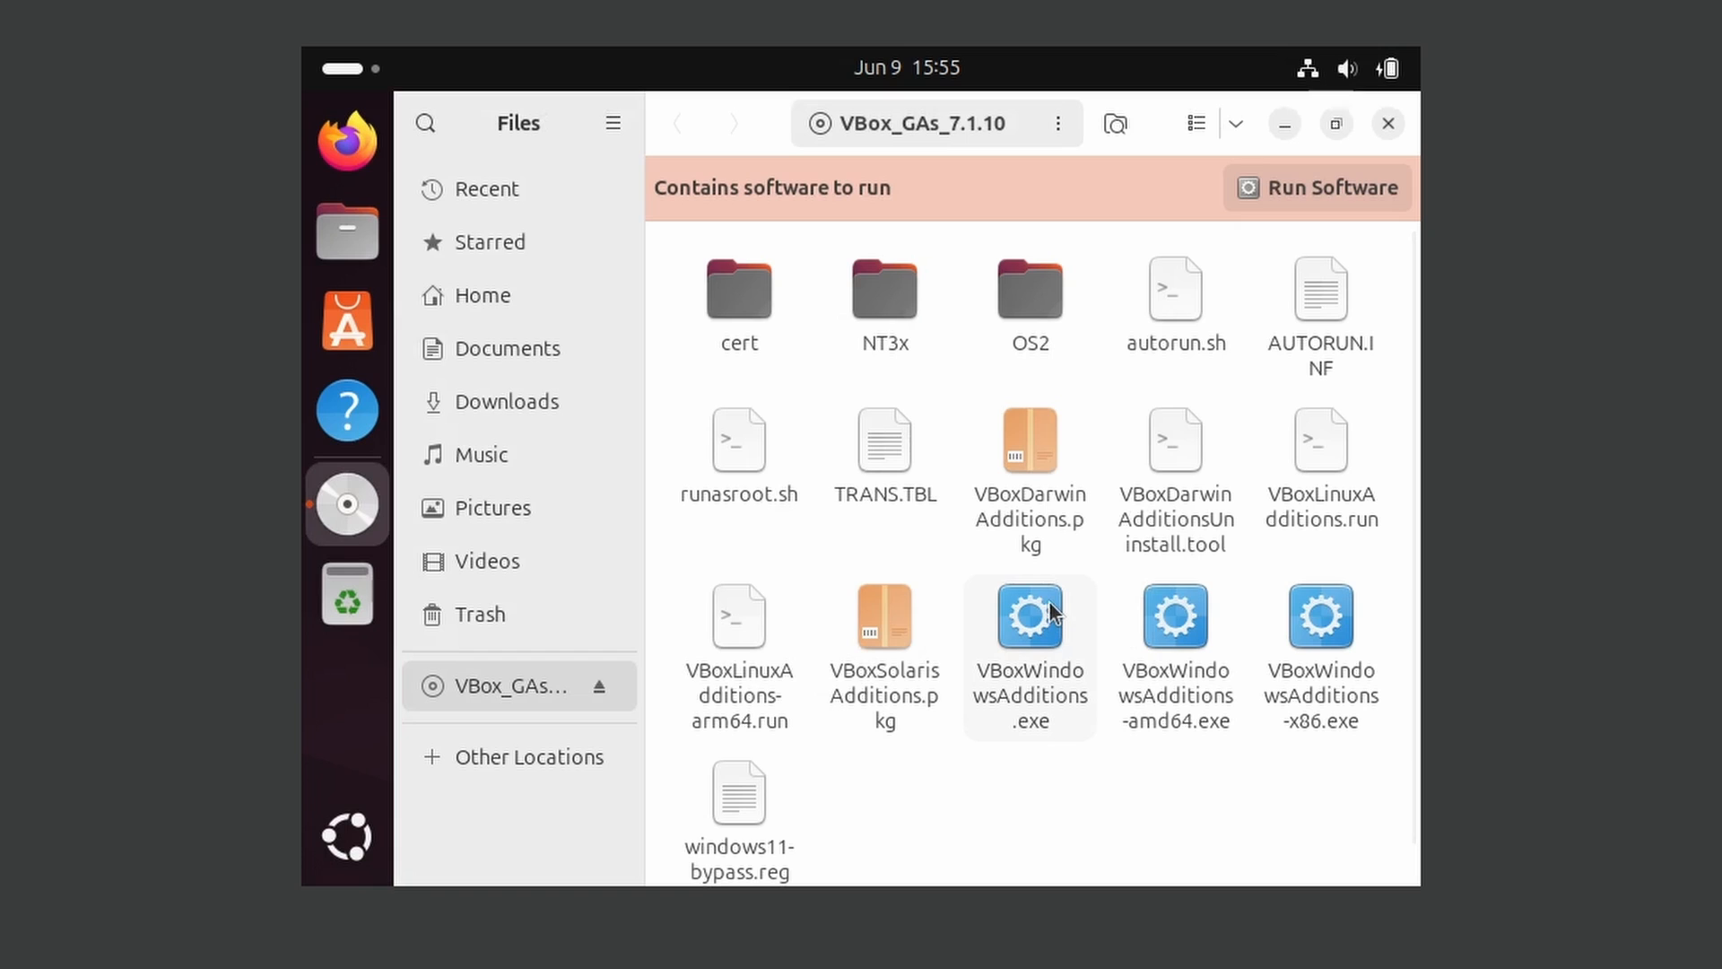
{"action": "type", "text": "*********"}
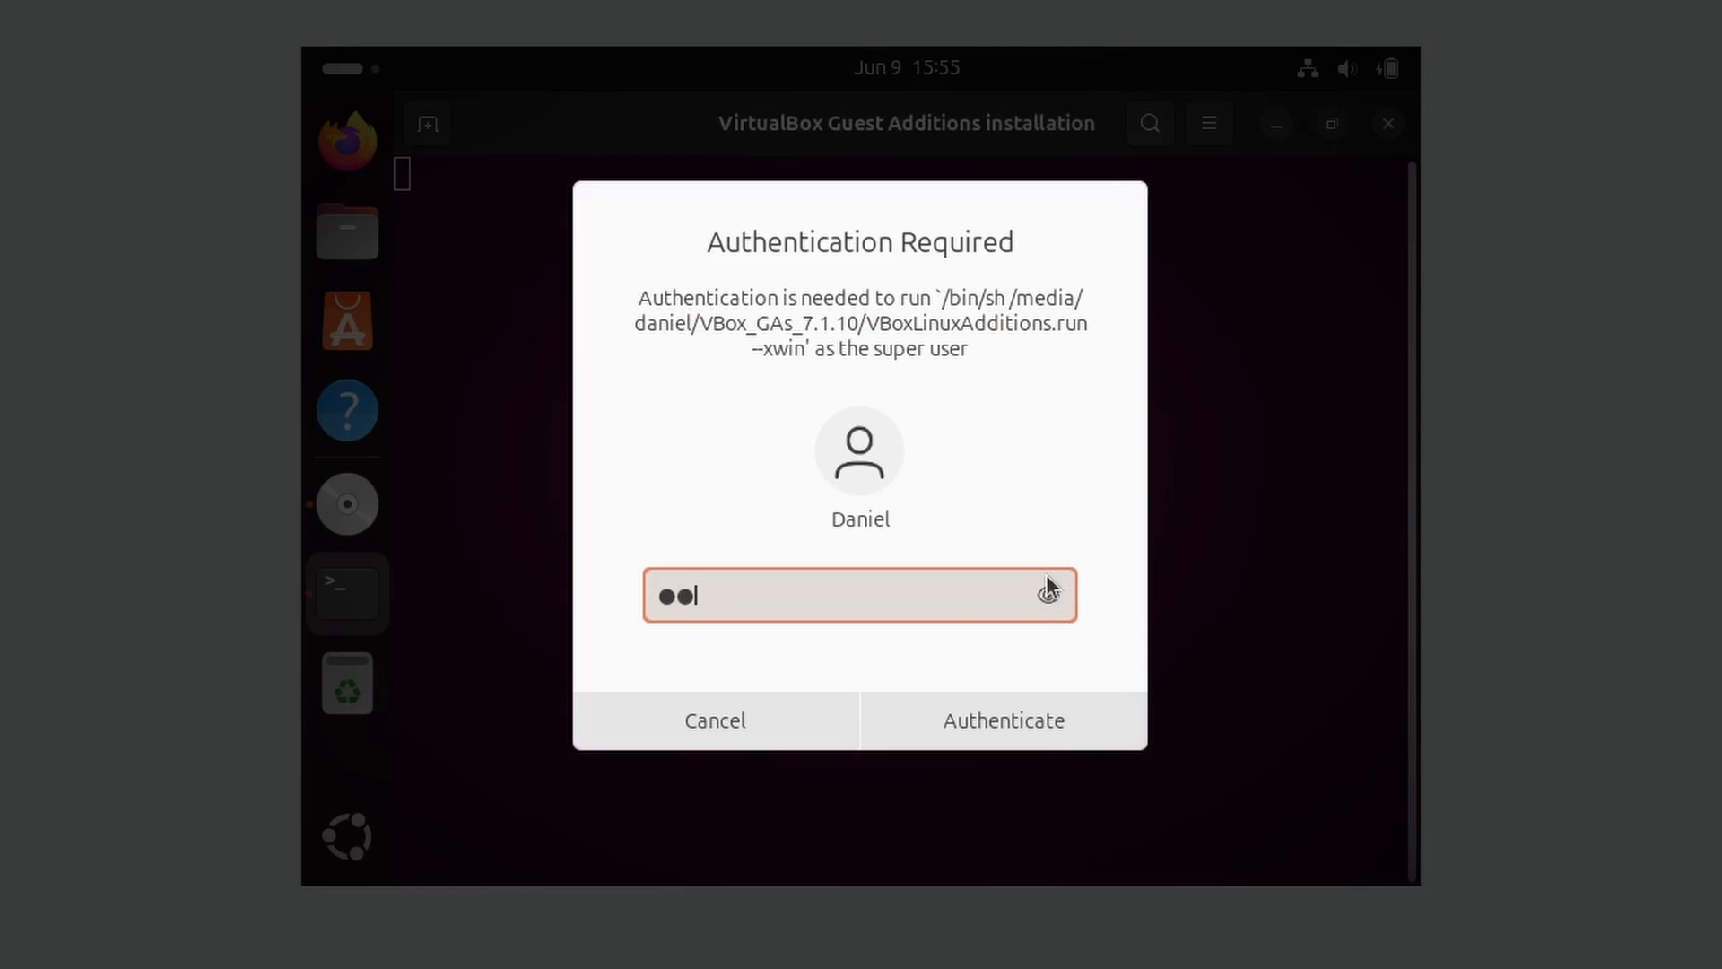
{"action": "key", "text": "Return"}
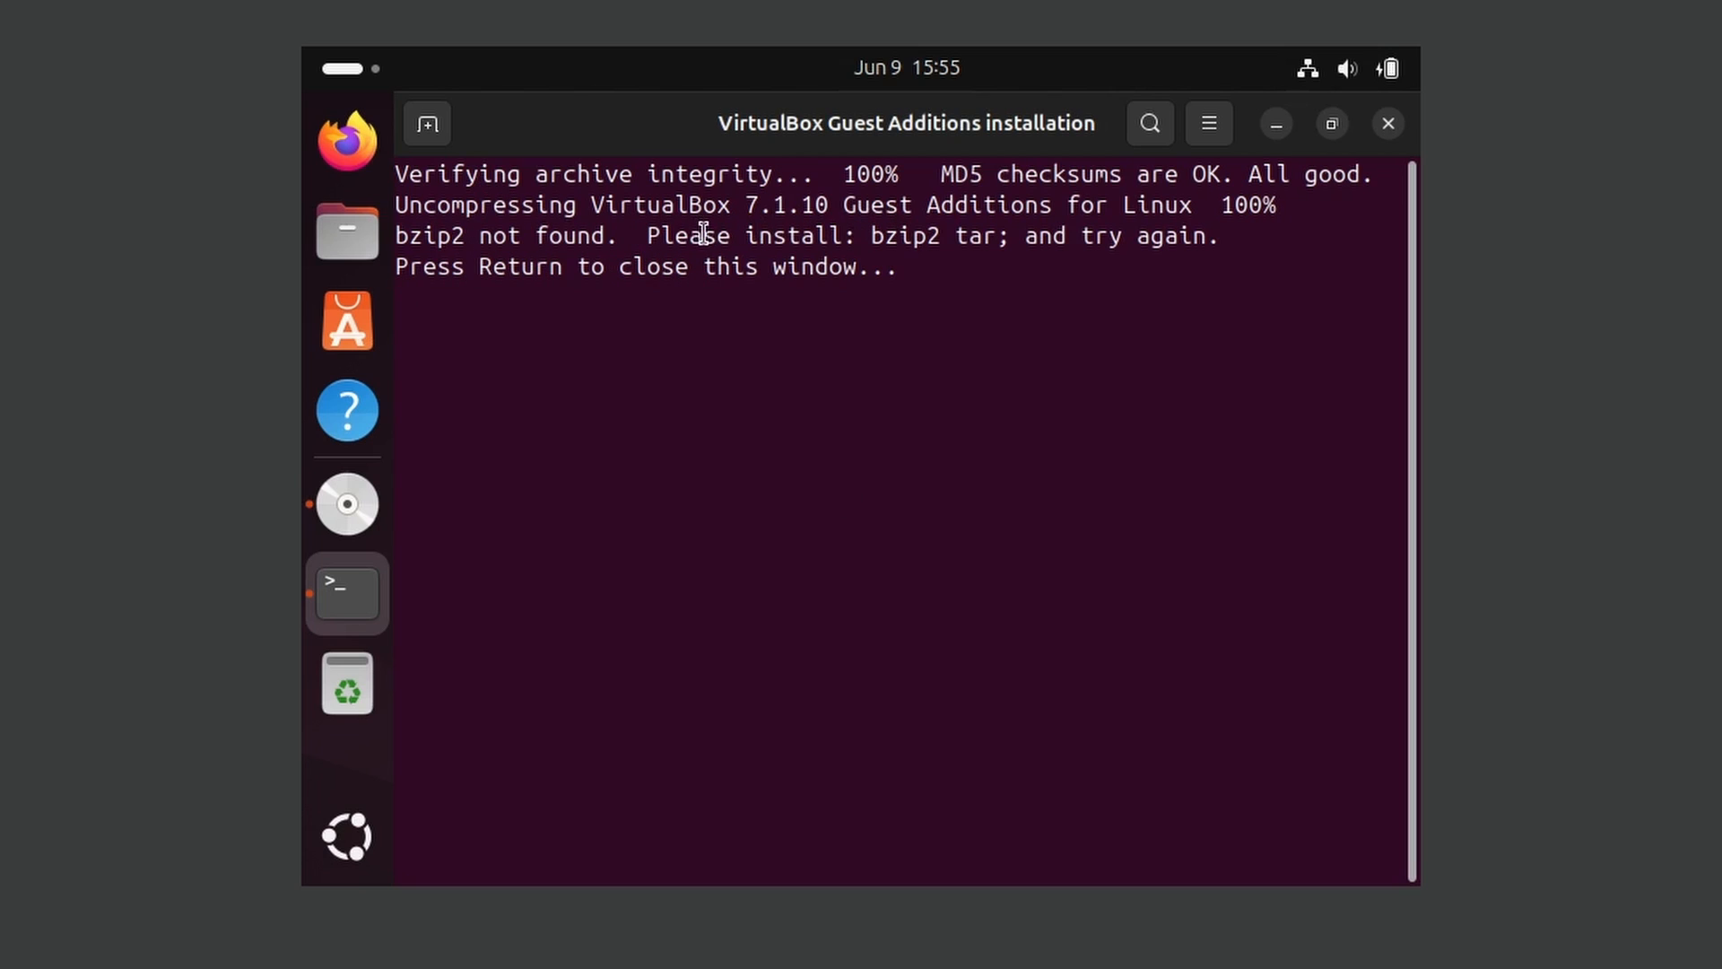
Check which packages the installer asks for, and open a new, widened terminal window below that message
{"action": "left_click_drag", "start_coordinate": [879, 234], "coordinate": [989, 236]}
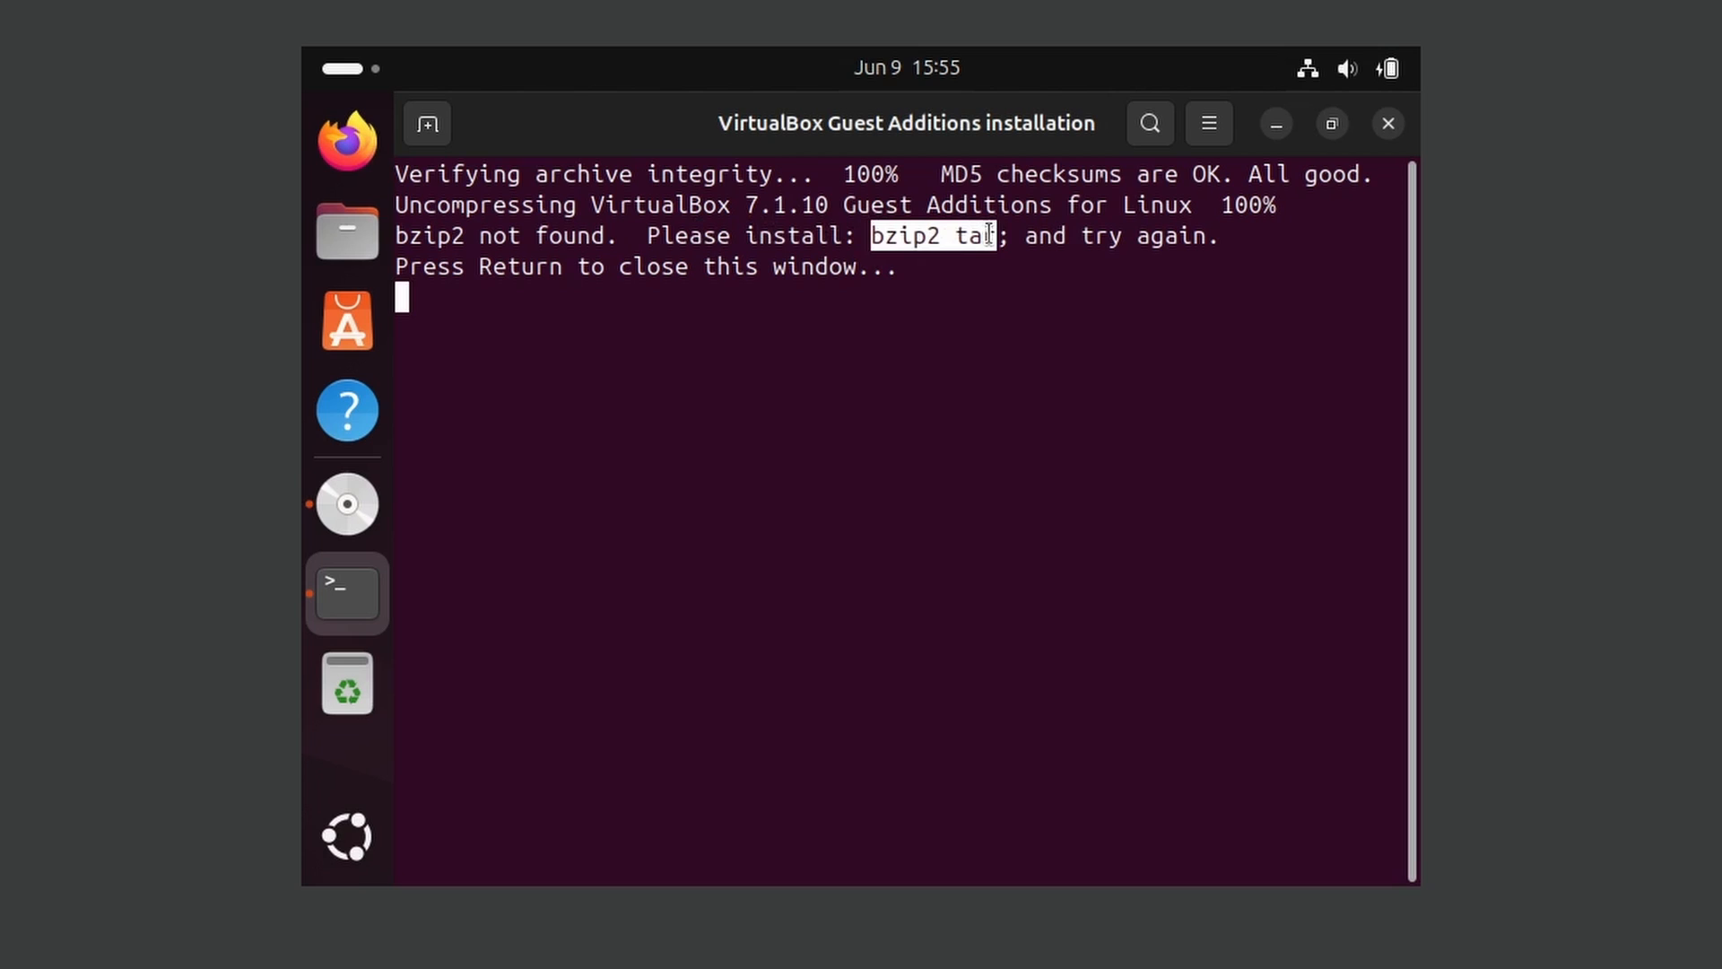
{"action": "left_click", "coordinate": [993, 364]}
{"action": "right_click", "coordinate": [880, 397]}
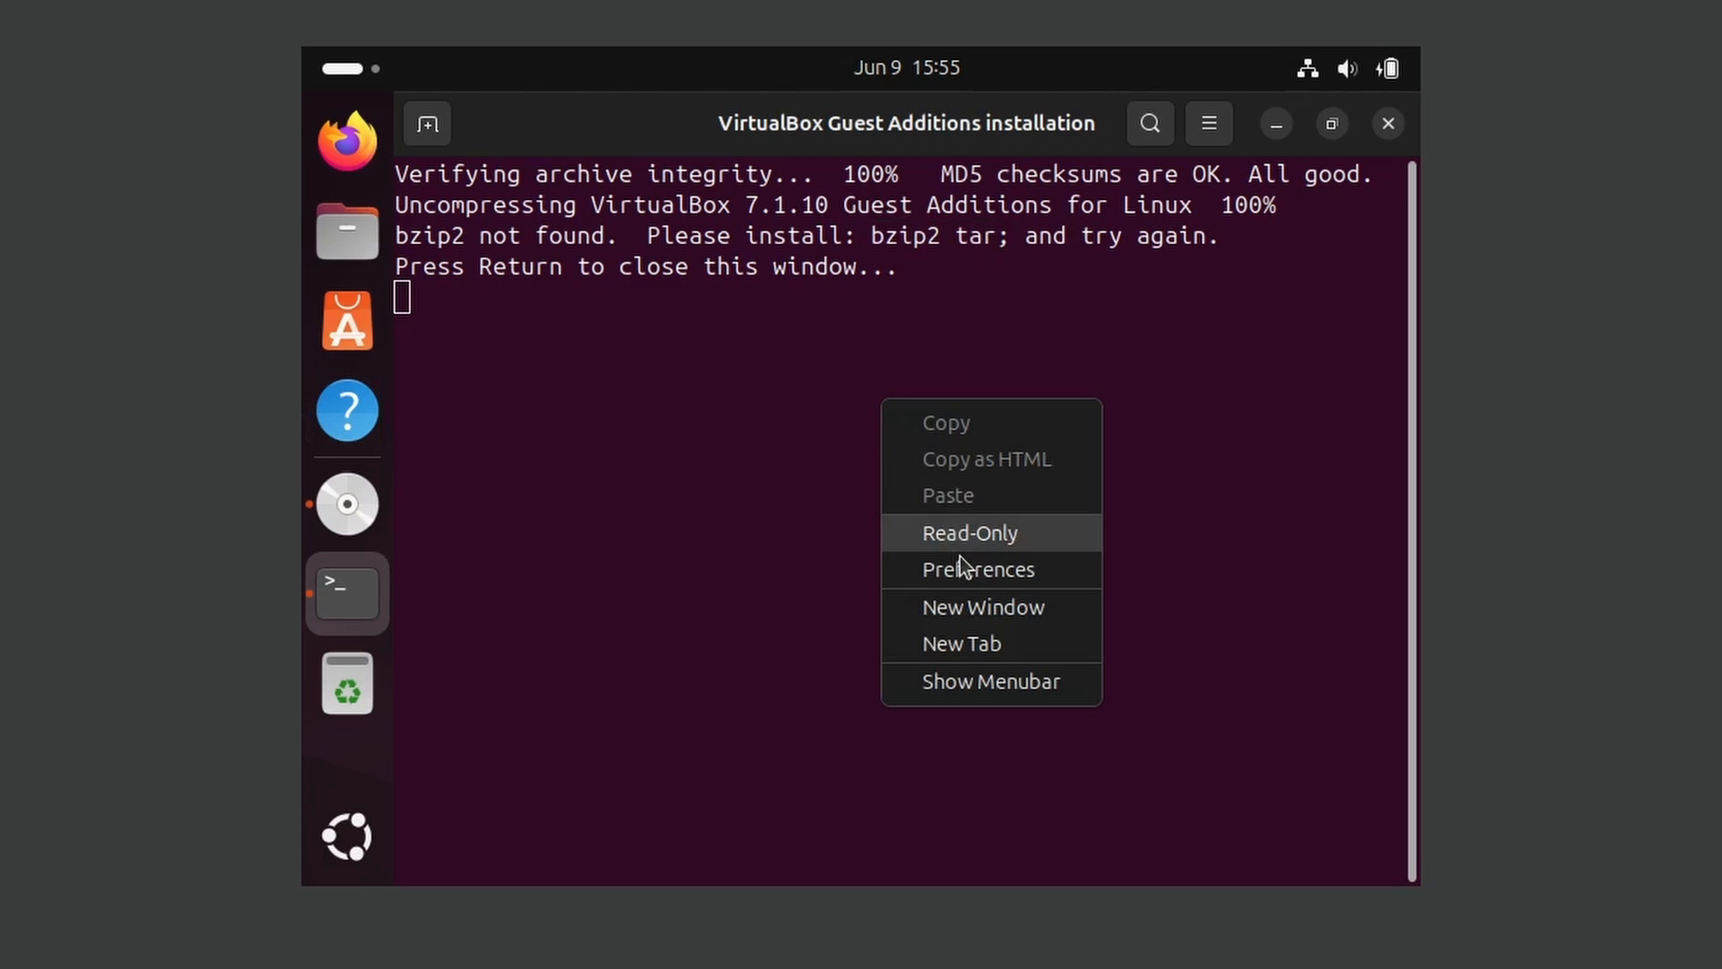
{"action": "left_click", "coordinate": [976, 610]}
{"action": "left_click_drag", "start_coordinate": [796, 127], "coordinate": [735, 366]}
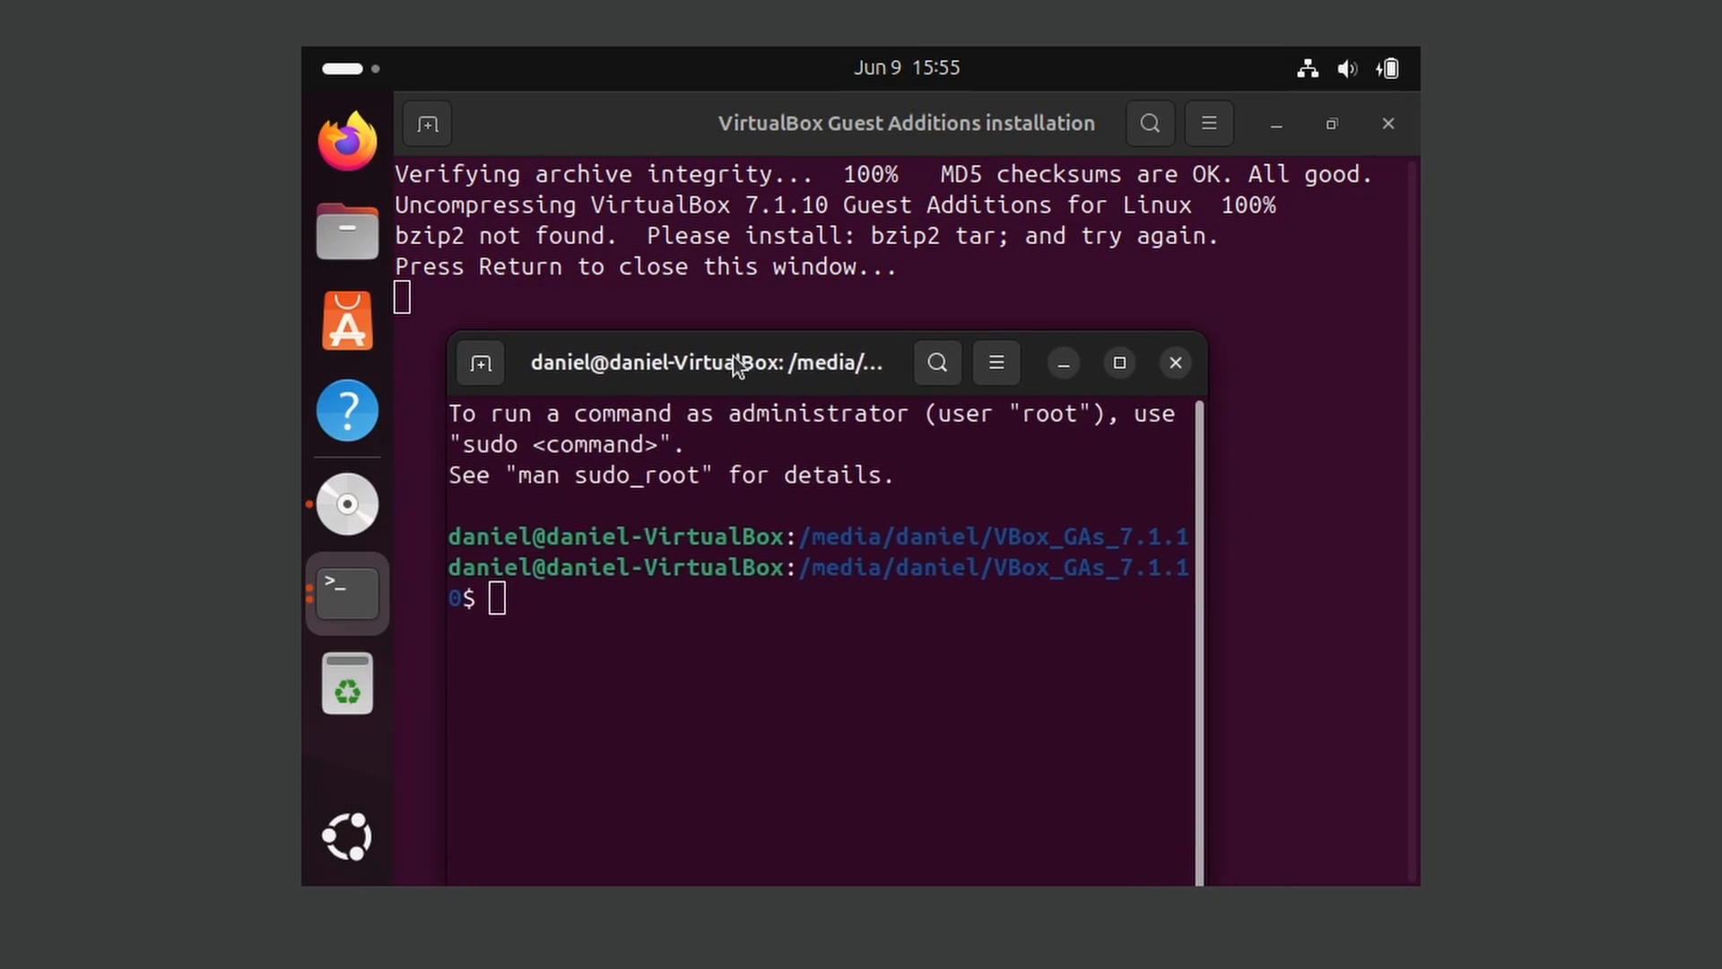
{"action": "left_click_drag", "start_coordinate": [1169, 422], "coordinate": [1410, 426]}
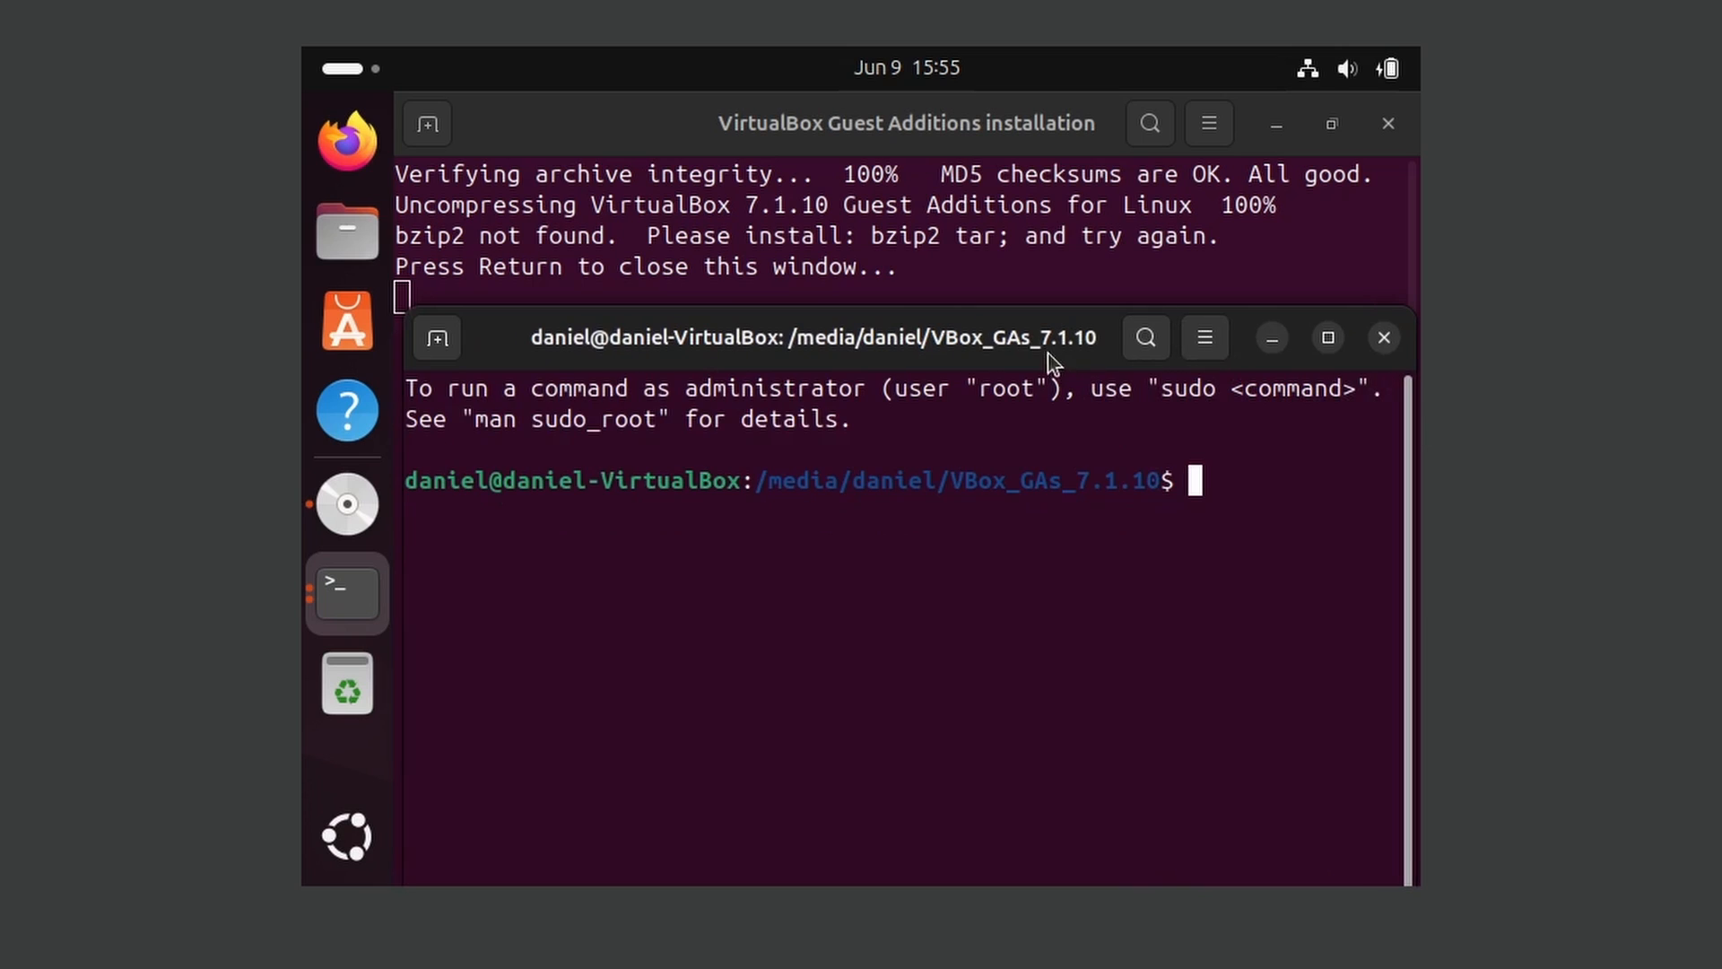
{"action": "left_click_drag", "start_coordinate": [1047, 353], "coordinate": [970, 422]}
Install the missing packages with sudo apt install bzip2 tar, entering the account password and answering y to continue
{"action": "type", "text": "sudo apt ins"}
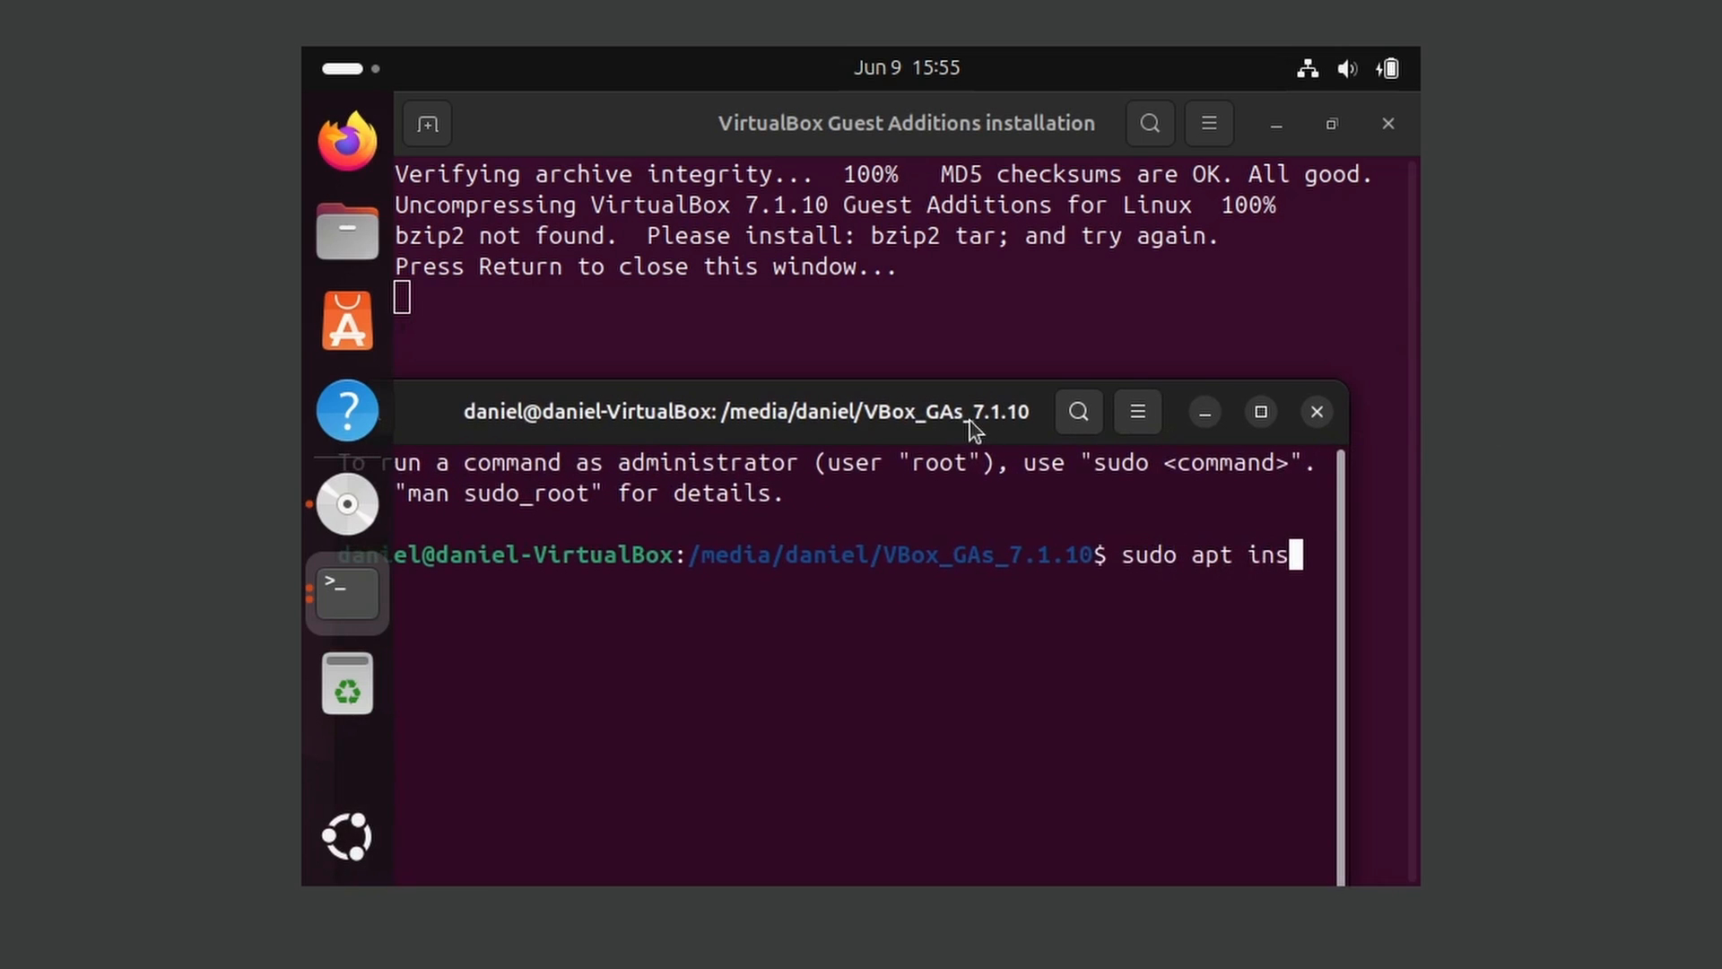
{"action": "type", "text": "tal"}
{"action": "type", "text": "l b"}
{"action": "left_click_drag", "start_coordinate": [971, 422], "coordinate": [1087, 428]}
{"action": "type", "text": "zip2 tar"}
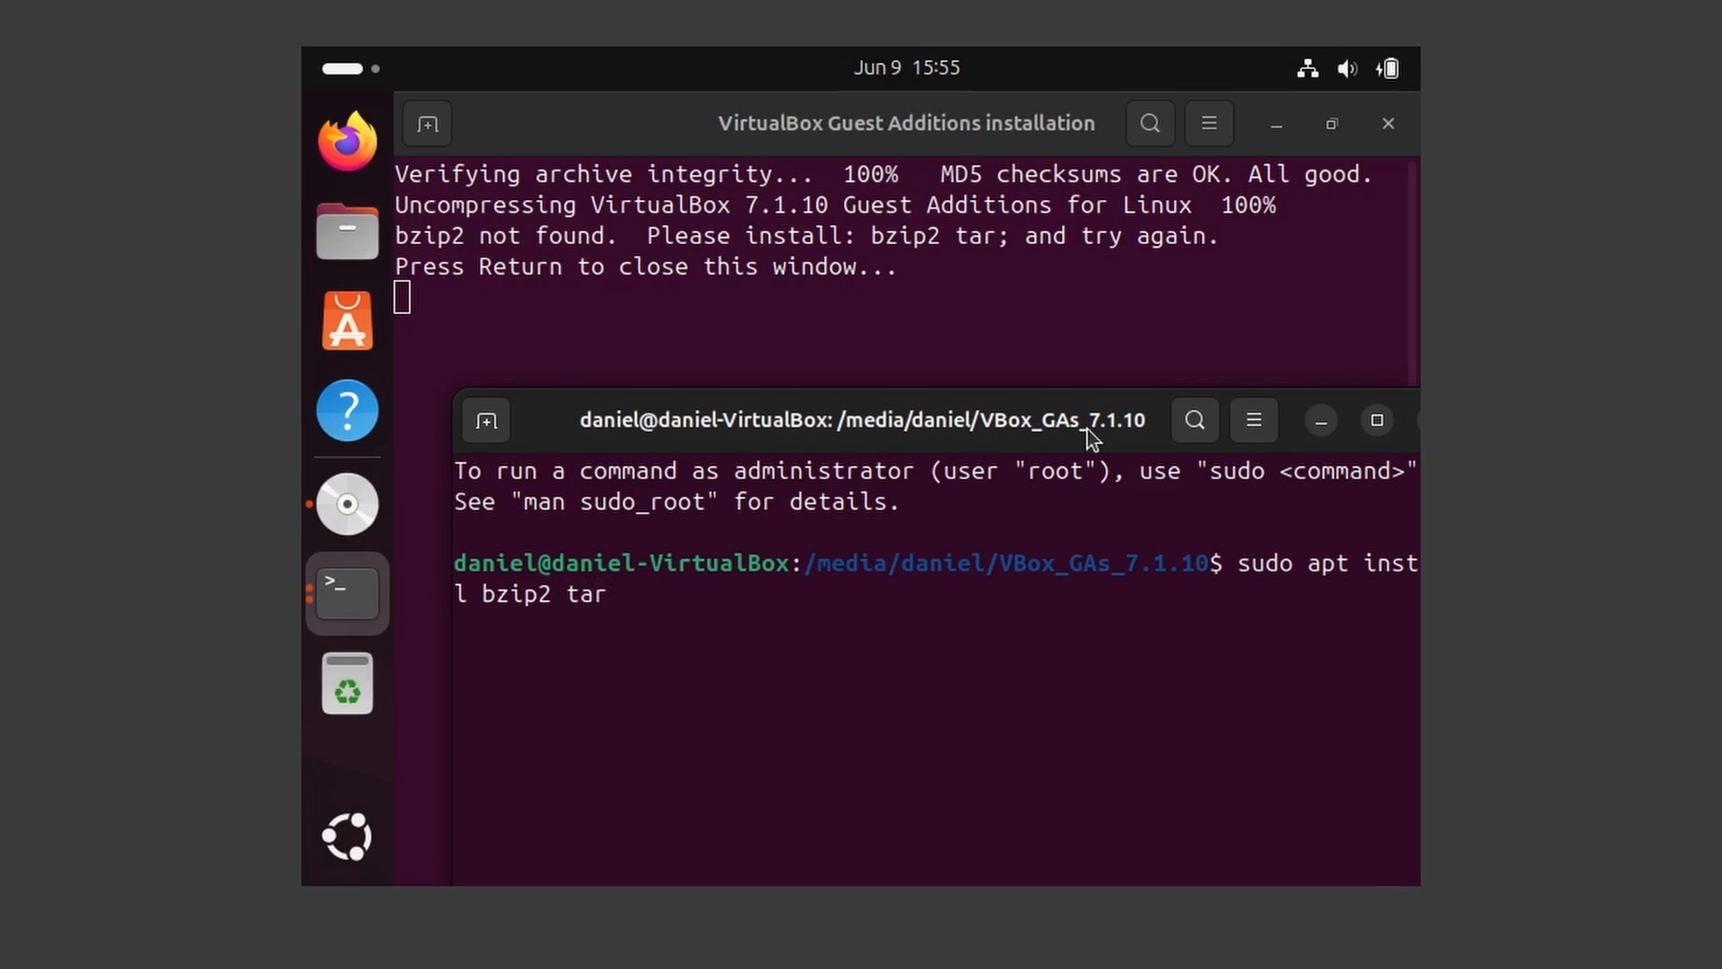
{"action": "left_click_drag", "start_coordinate": [1087, 428], "coordinate": [1040, 304]}
{"action": "key", "text": "Return"}
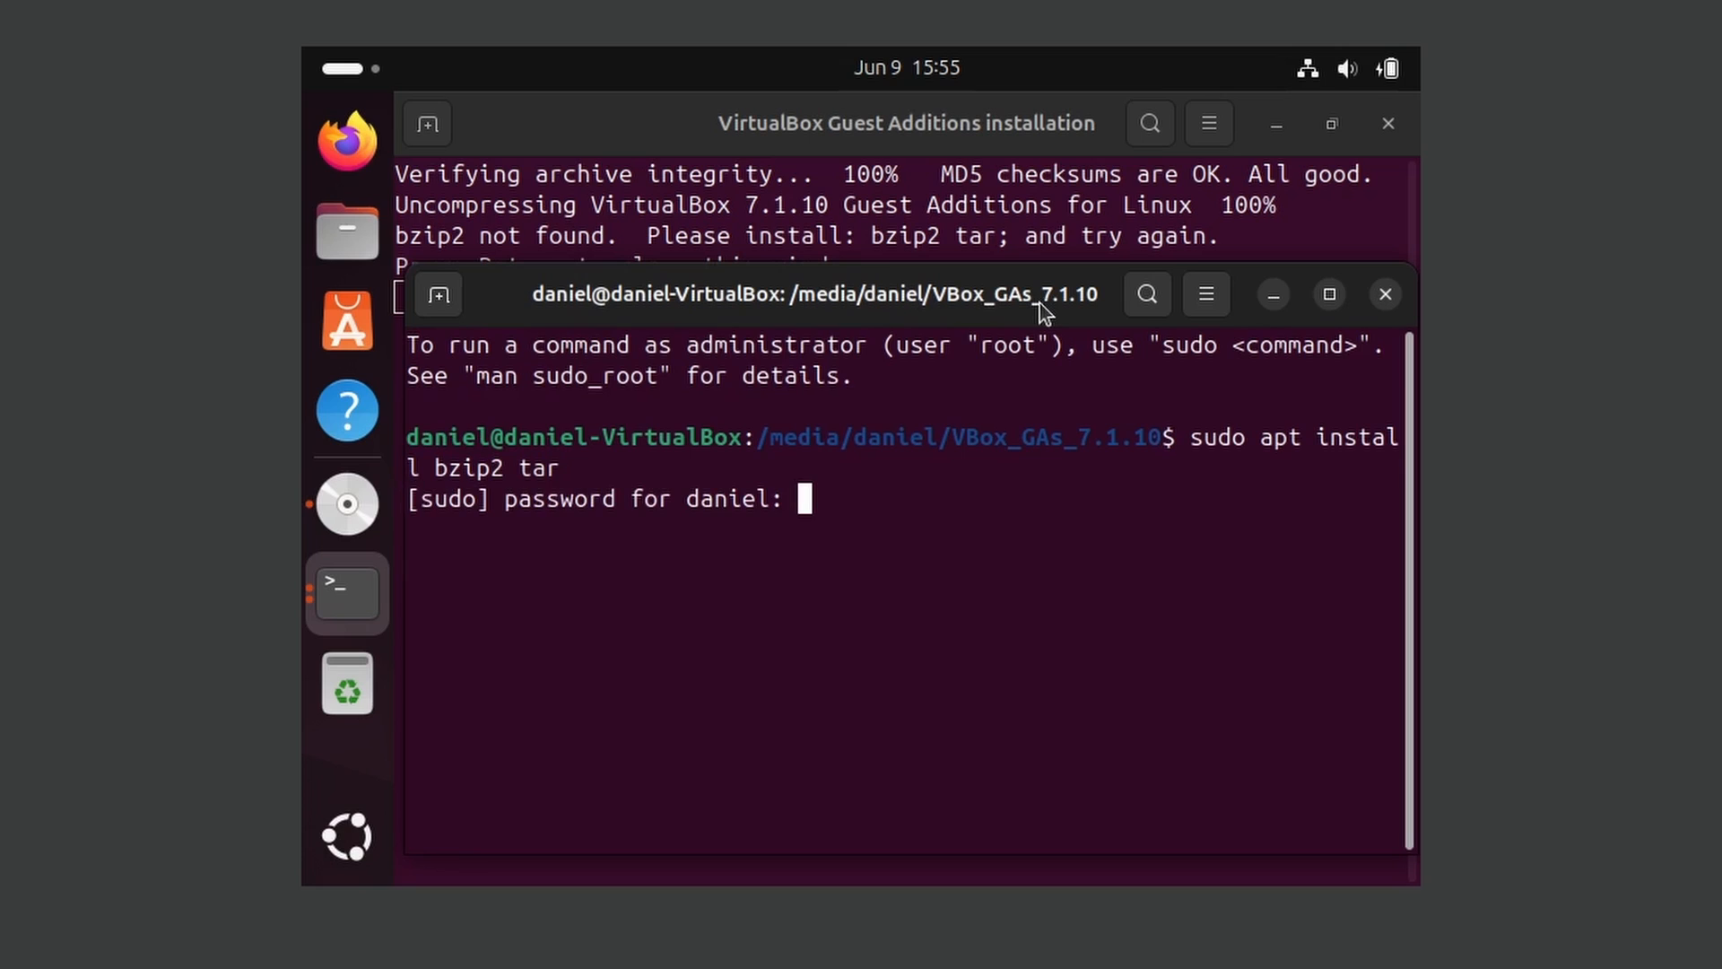
{"action": "key", "text": "Return"}
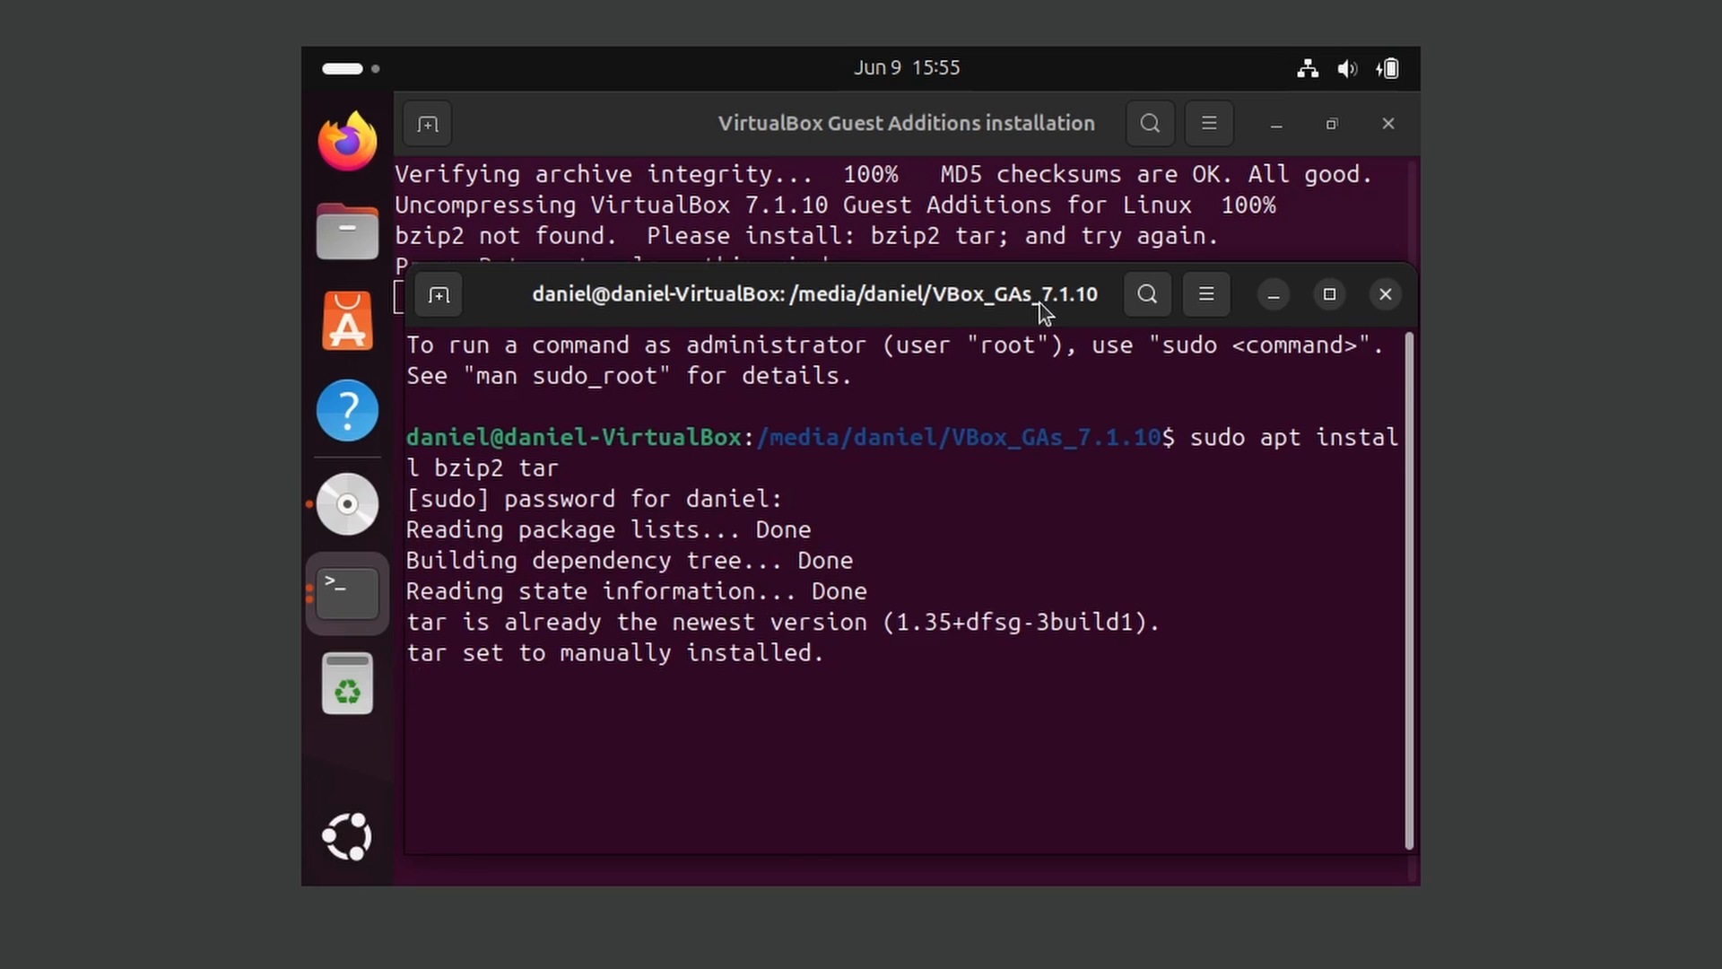
{"action": "type", "text": "y"}
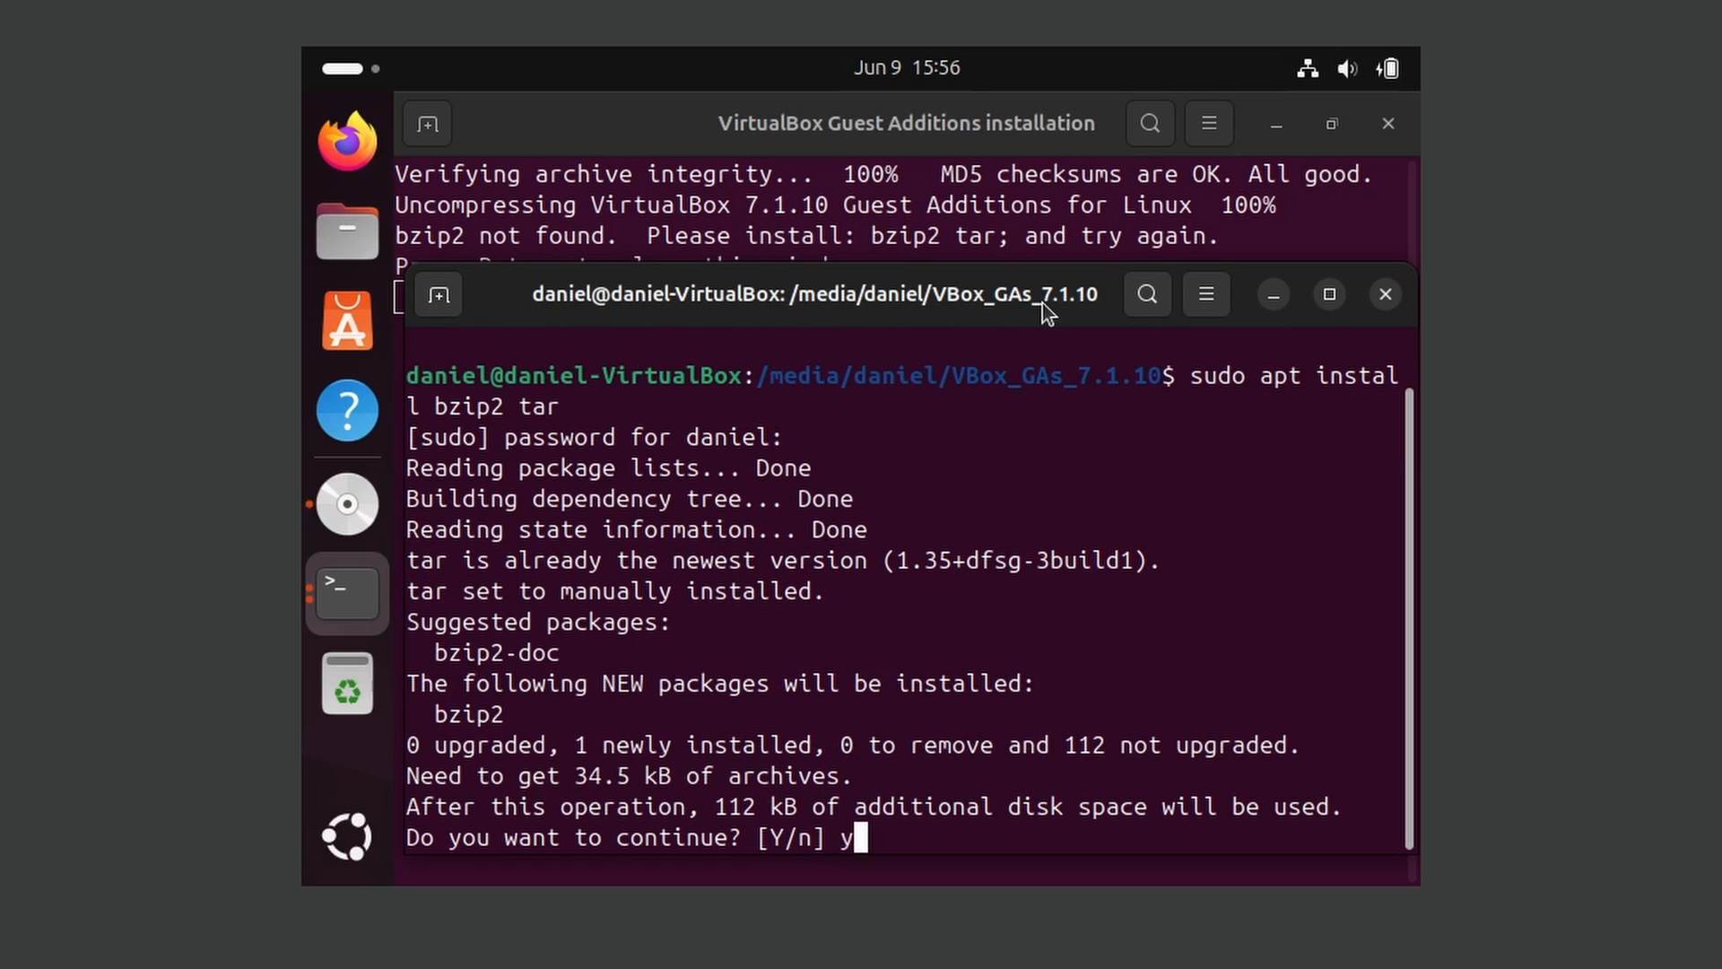
{"action": "key", "text": "Return"}
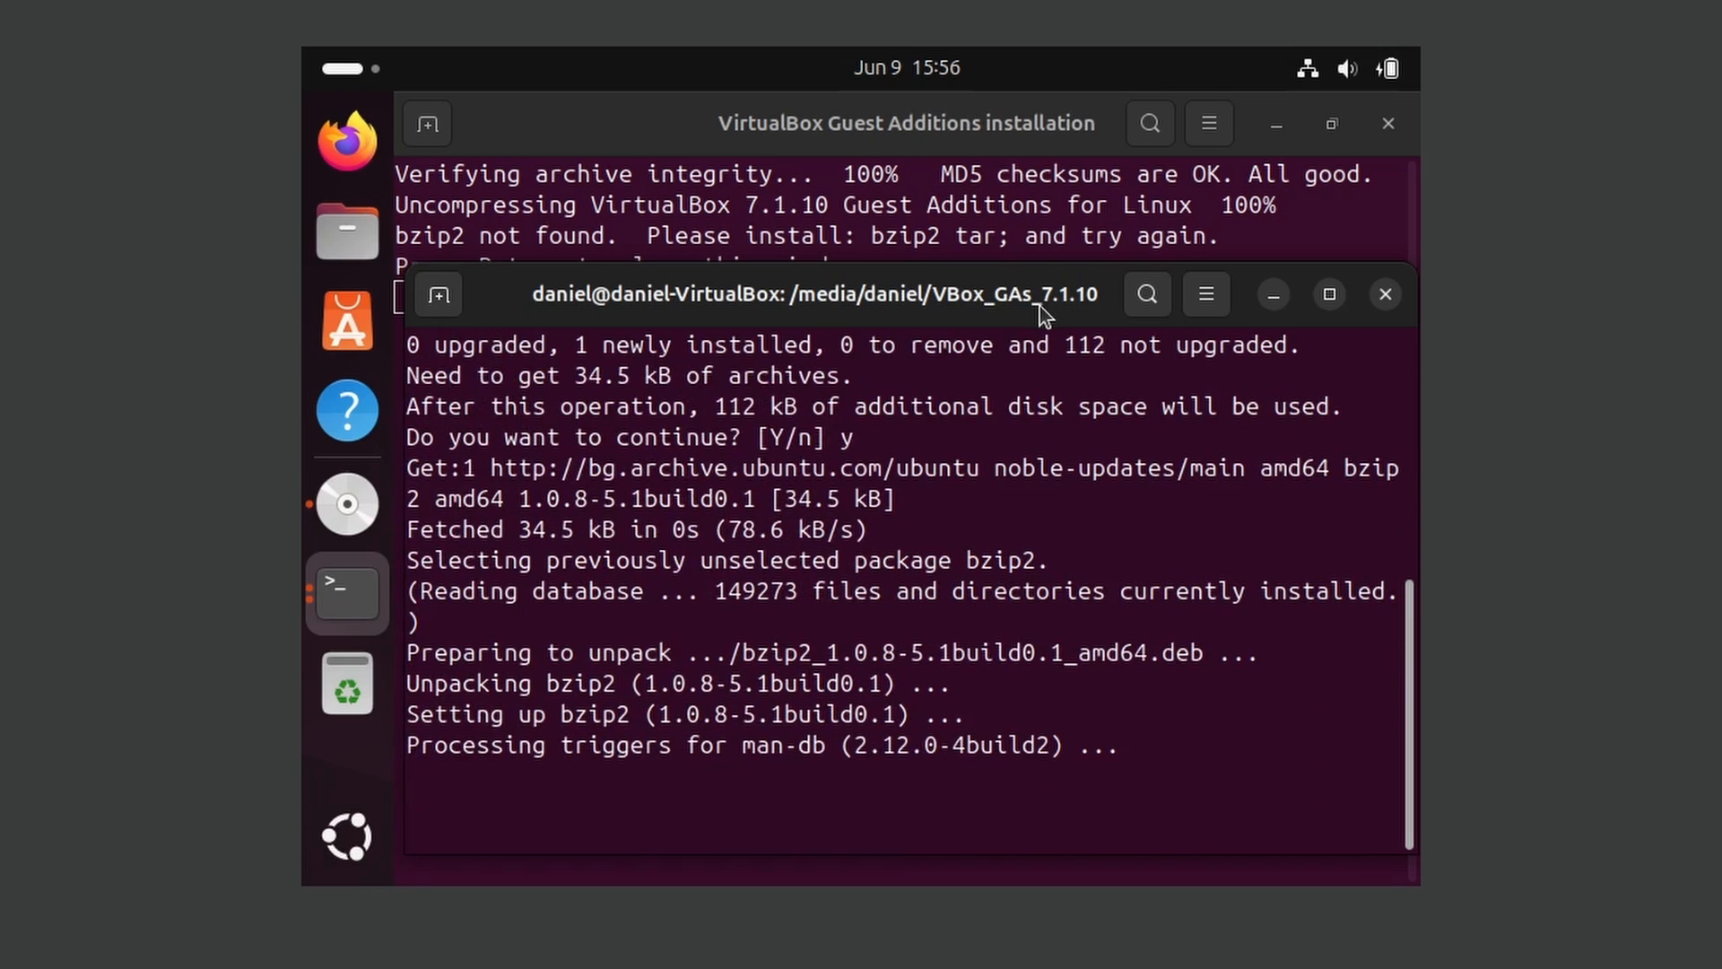
Close the old installer window and run the disc's Guest Additions software again, entering the account password
{"action": "left_click", "coordinate": [1001, 232]}
{"action": "key", "text": "Return"}
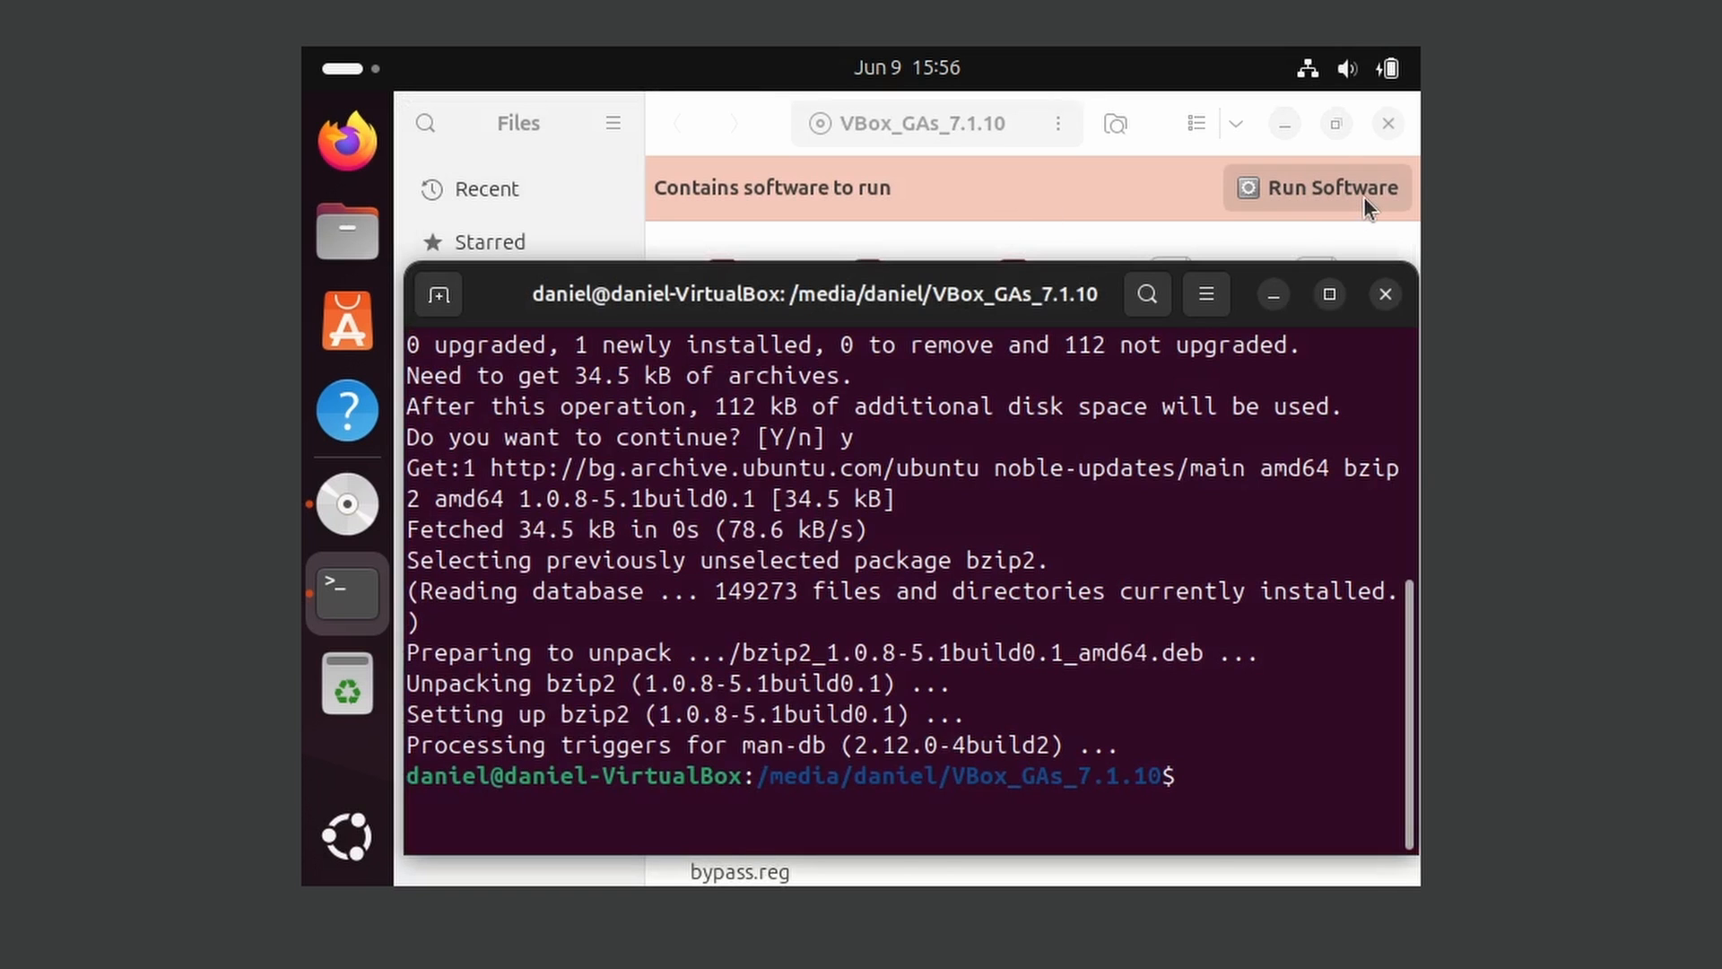
{"action": "left_click", "coordinate": [1364, 197]}
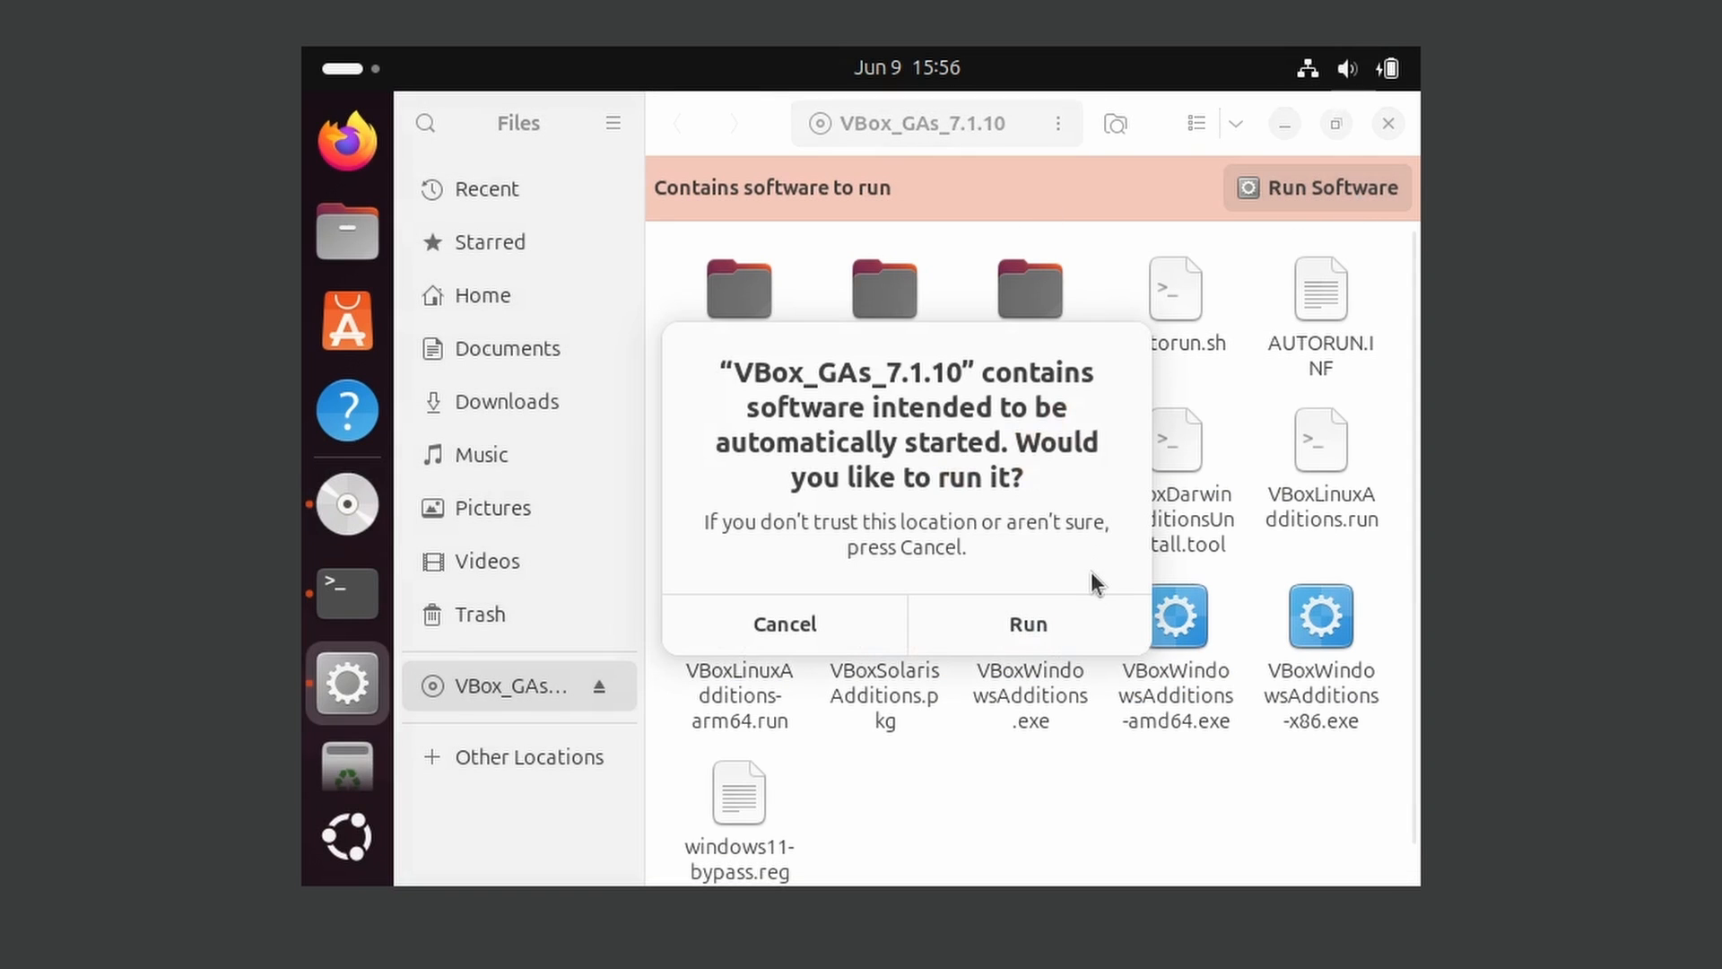
{"action": "left_click", "coordinate": [1044, 626]}
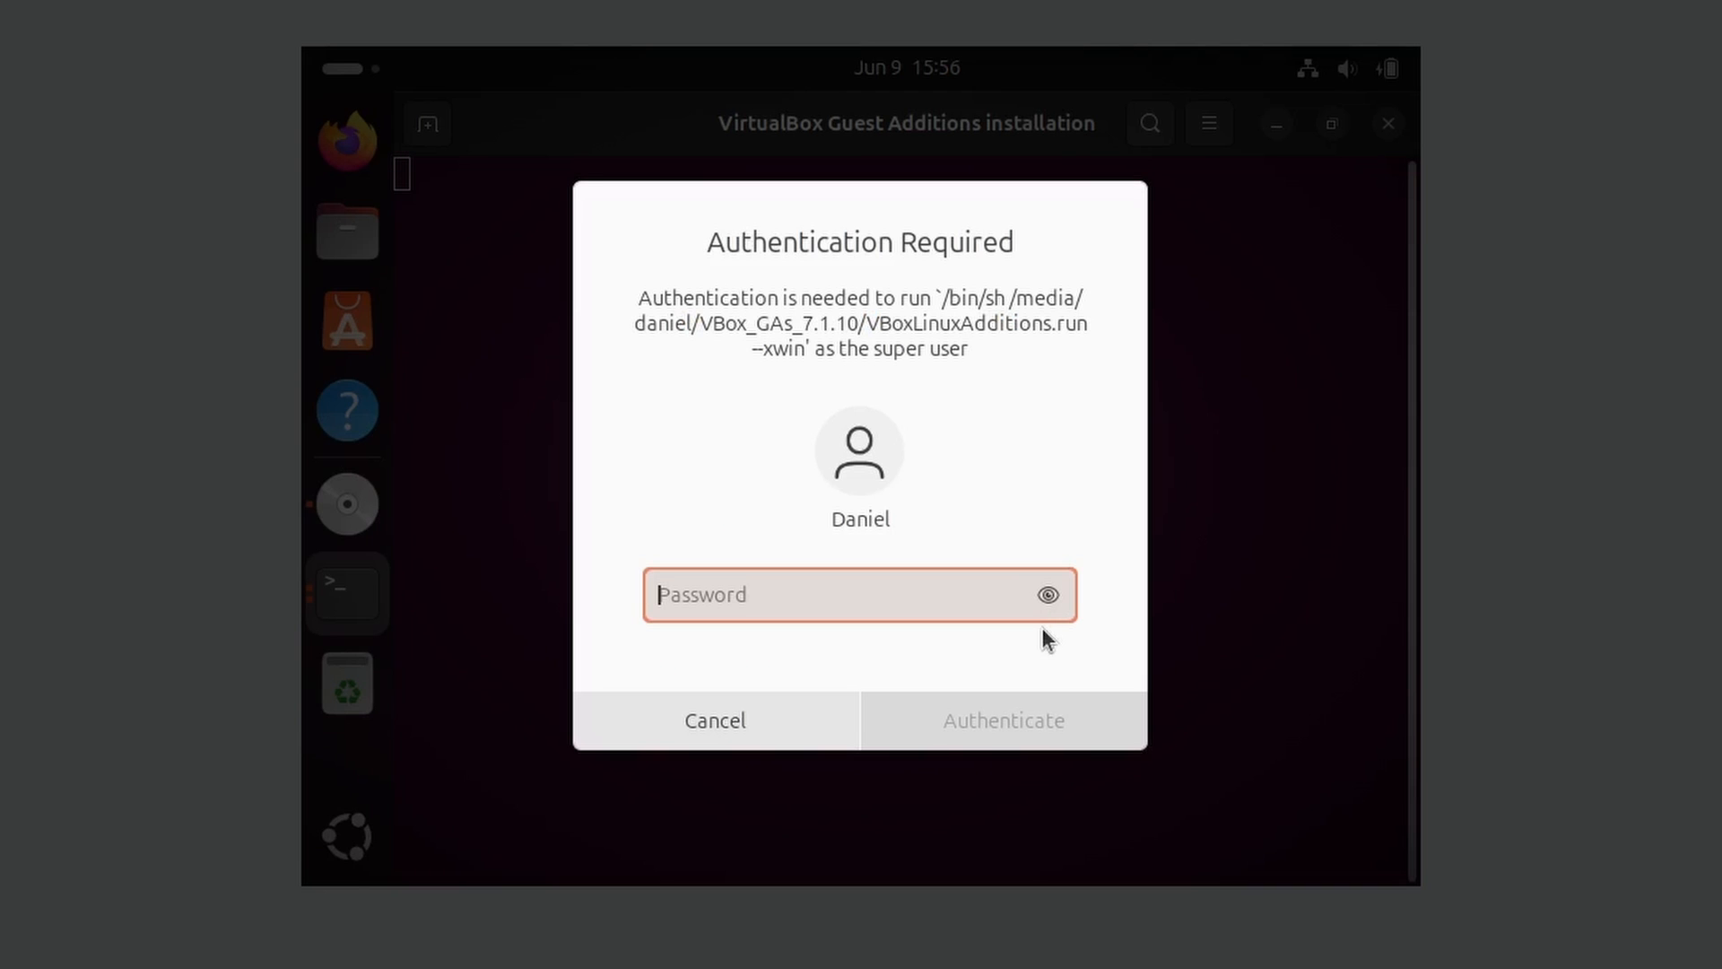
{"action": "type", "text": "•••••••"}
{"action": "key", "text": "Return"}
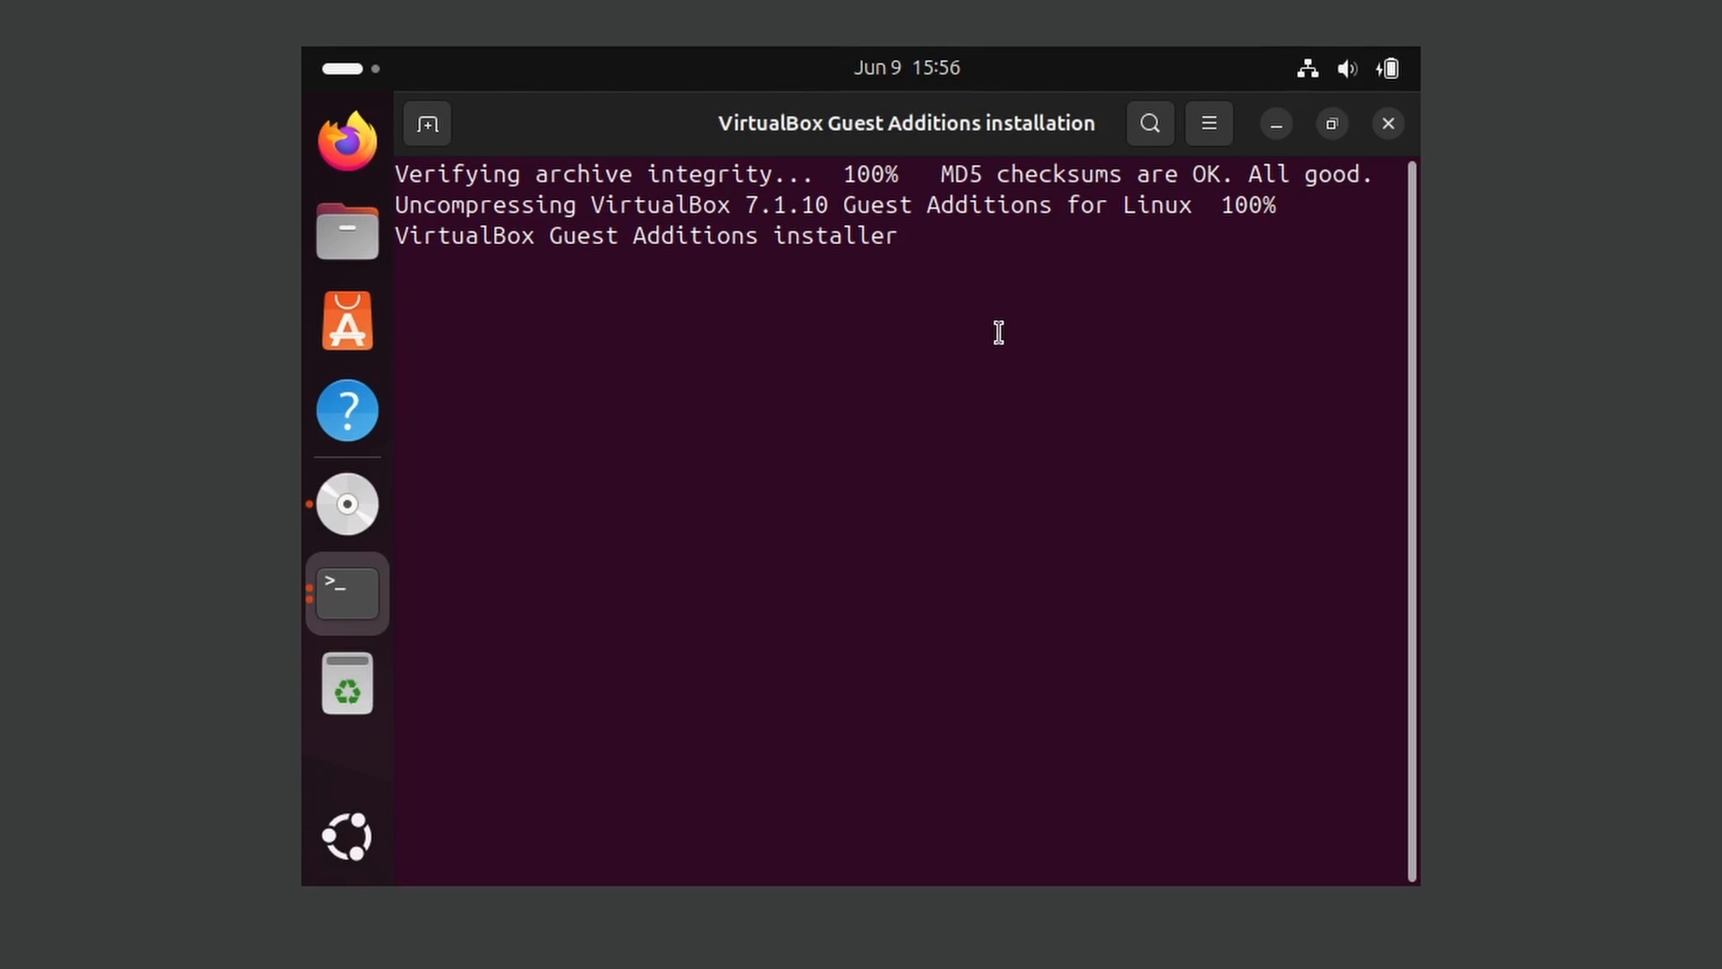
Examine the installer output for the version and the packages needed to build kernel modules, and close the installer window
{"action": "left_click_drag", "start_coordinate": [897, 205], "coordinate": [1040, 203]}
{"action": "left_click", "coordinate": [1030, 259]}
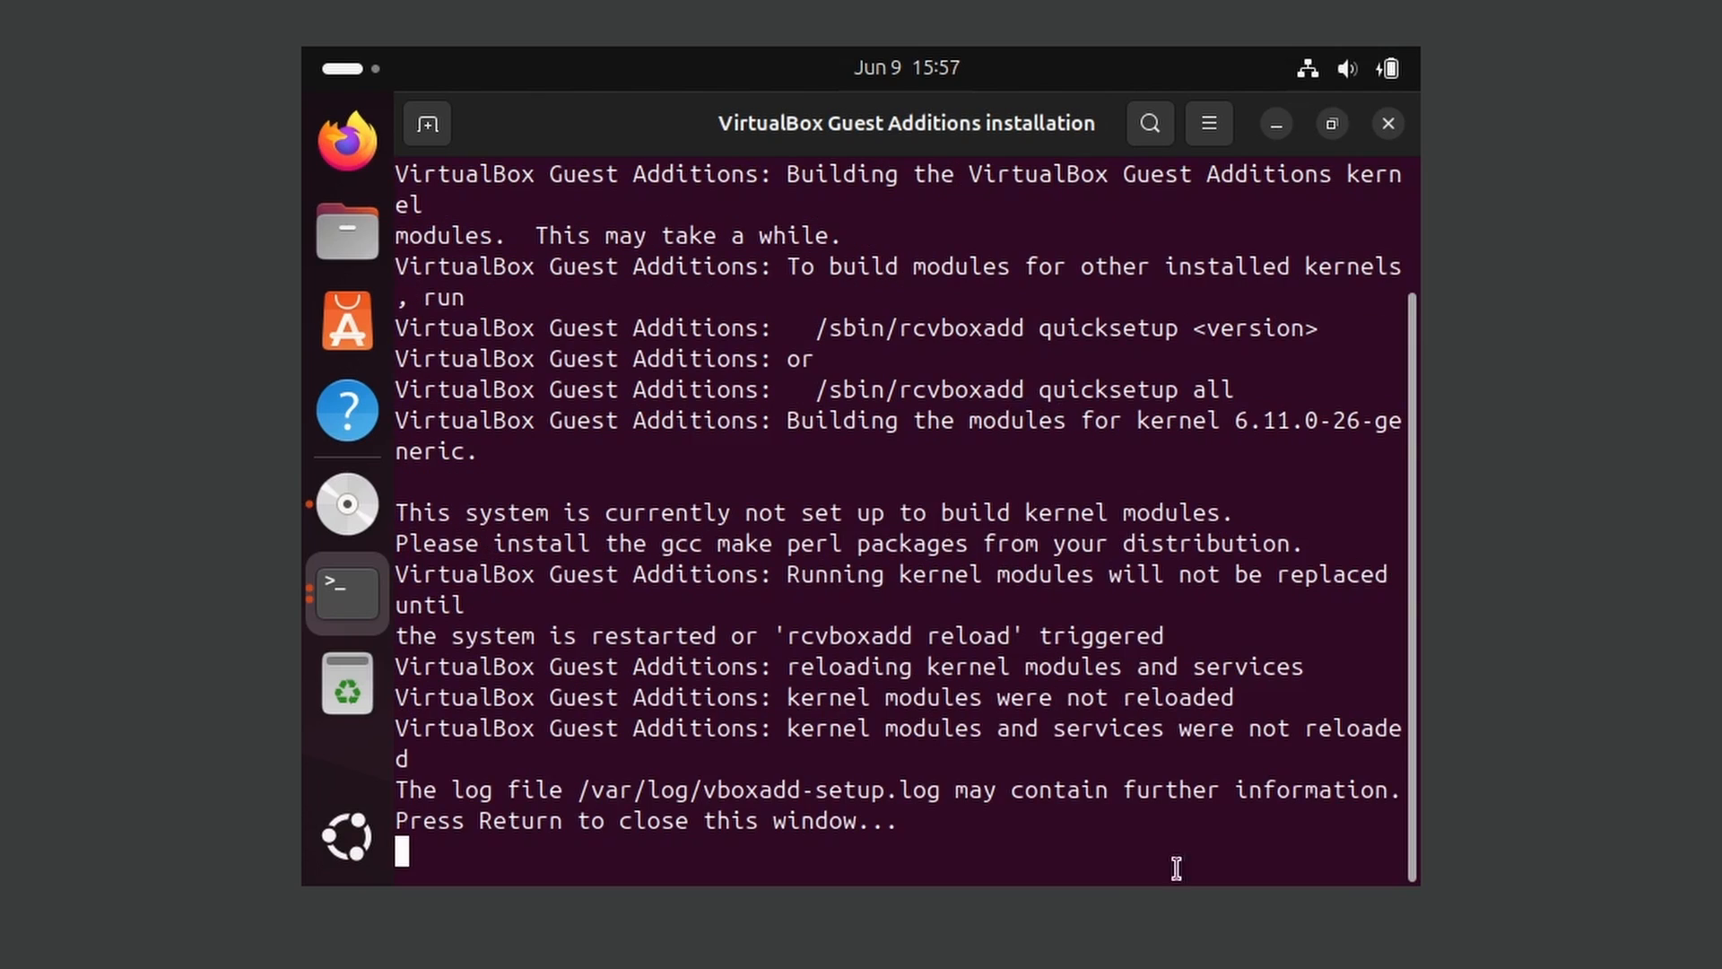
{"action": "left_click_drag", "start_coordinate": [658, 544], "coordinate": [1157, 550]}
{"action": "left_click", "coordinate": [1235, 552]}
{"action": "left_click_drag", "start_coordinate": [425, 512], "coordinate": [1222, 512]}
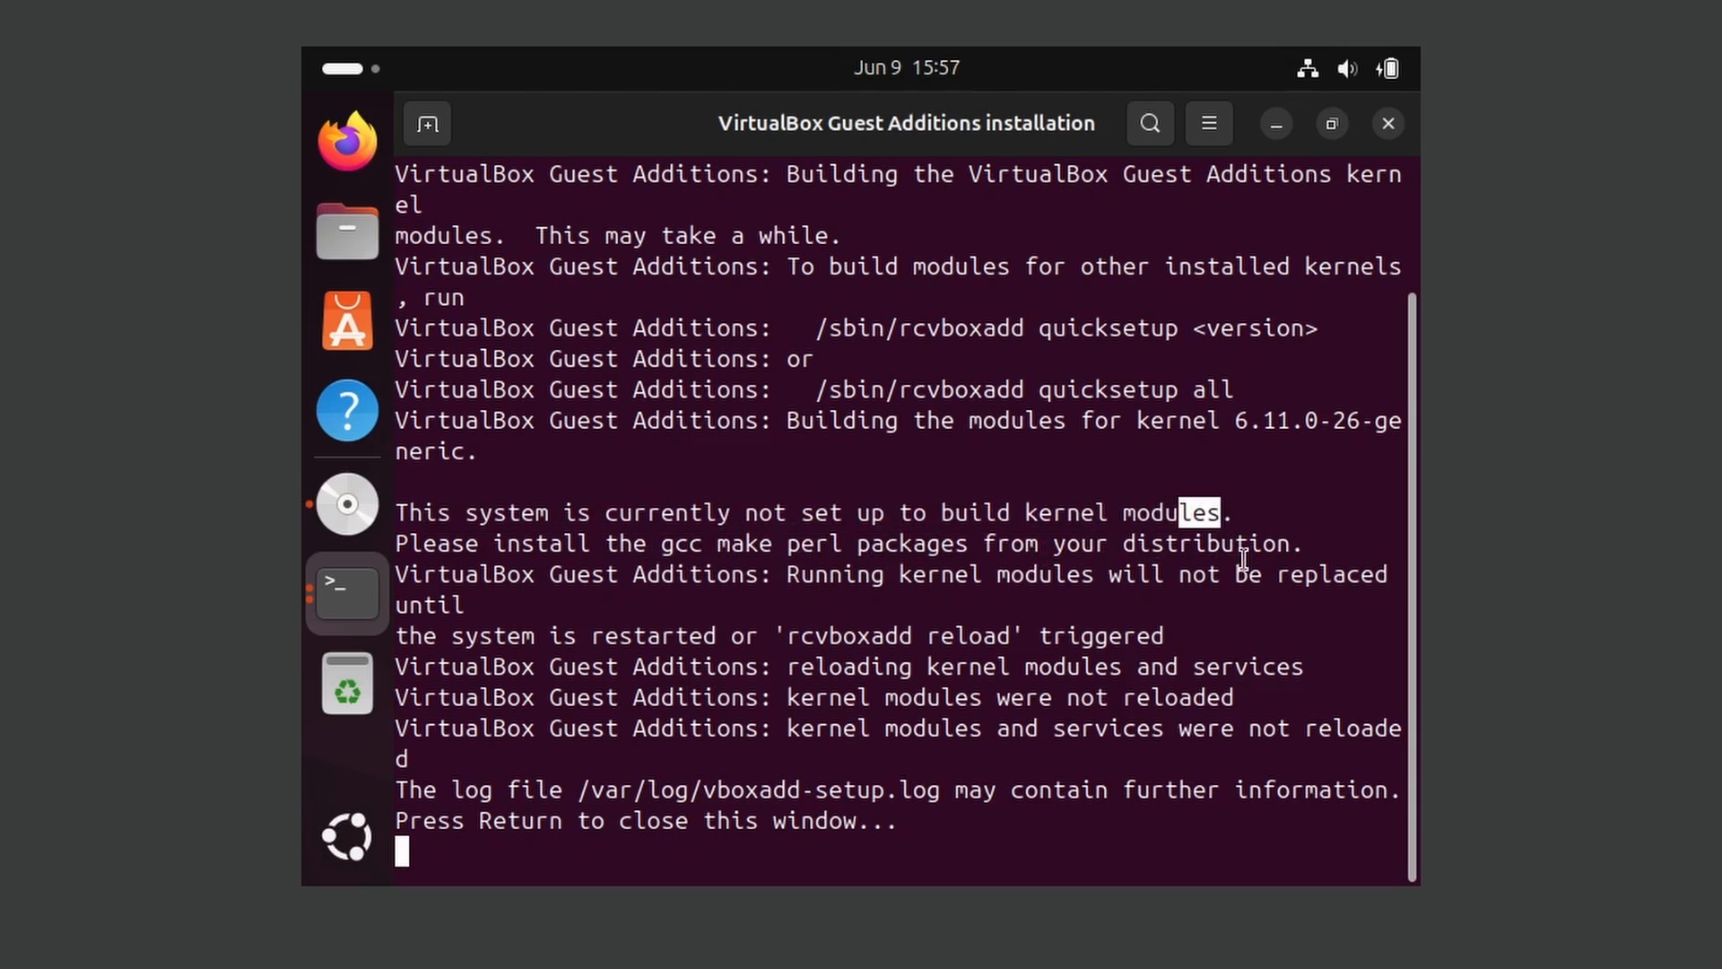
{"action": "left_click", "coordinate": [1102, 573]}
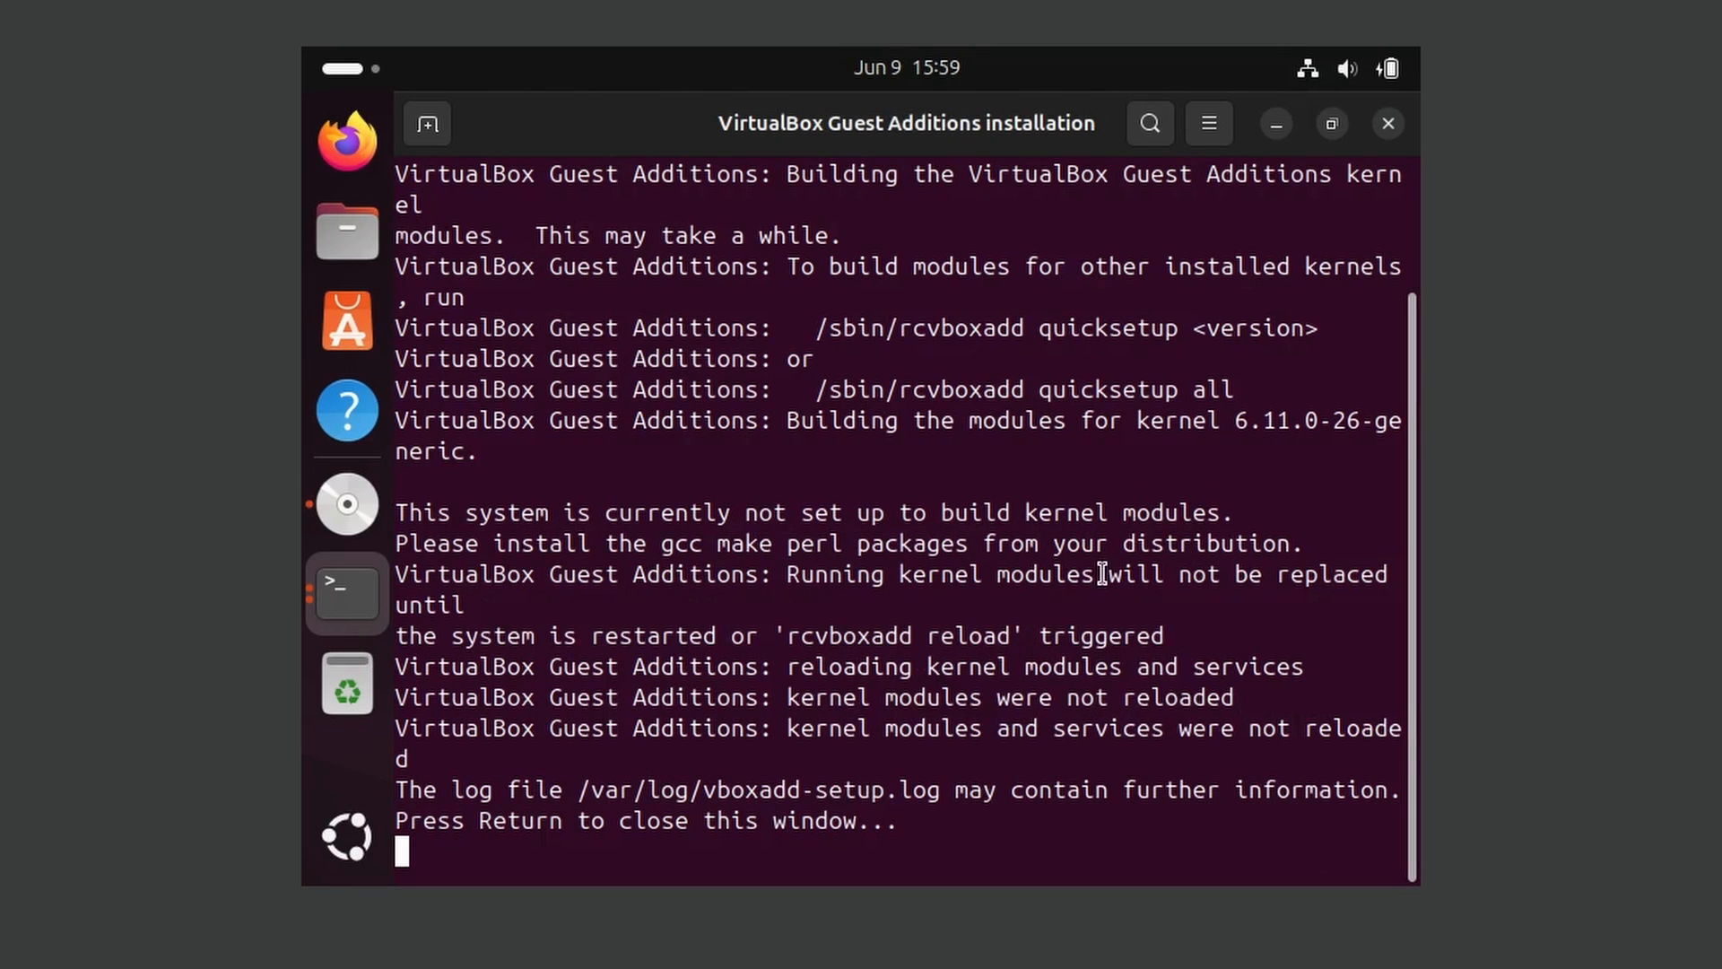
{"action": "key", "text": "Return"}
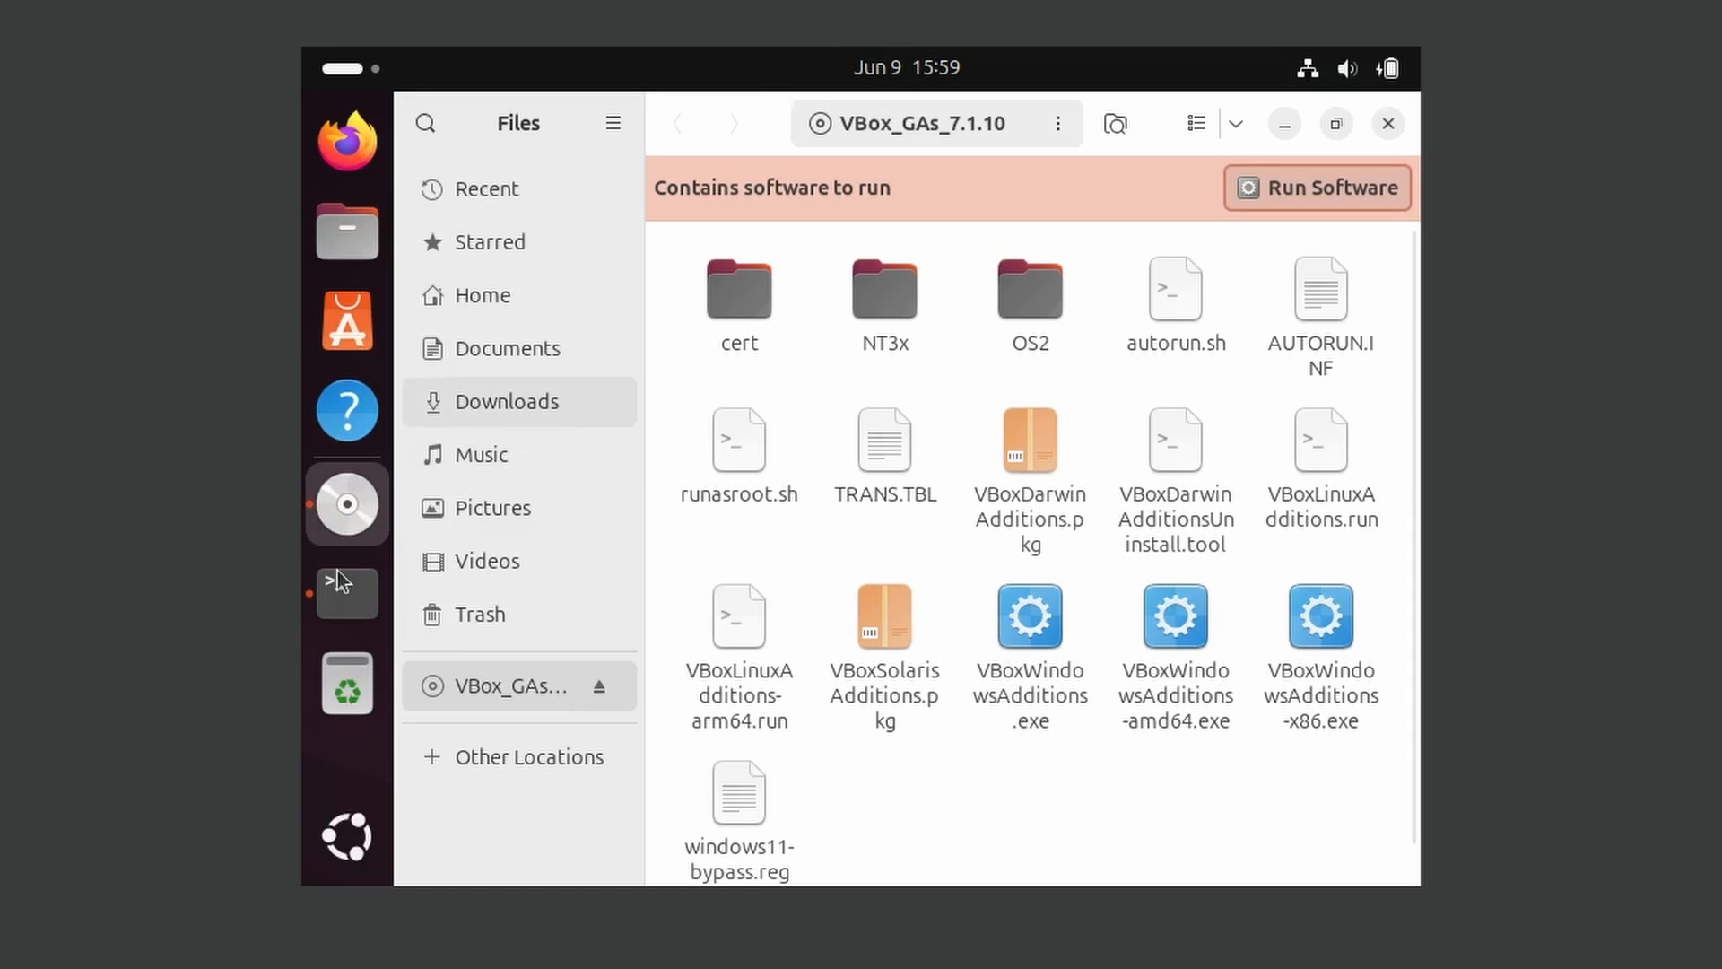
Bring back the open terminal window and clear its contents
{"action": "left_click", "coordinate": [348, 593]}
{"action": "type", "text": "clear"}
{"action": "key", "text": "Return"}
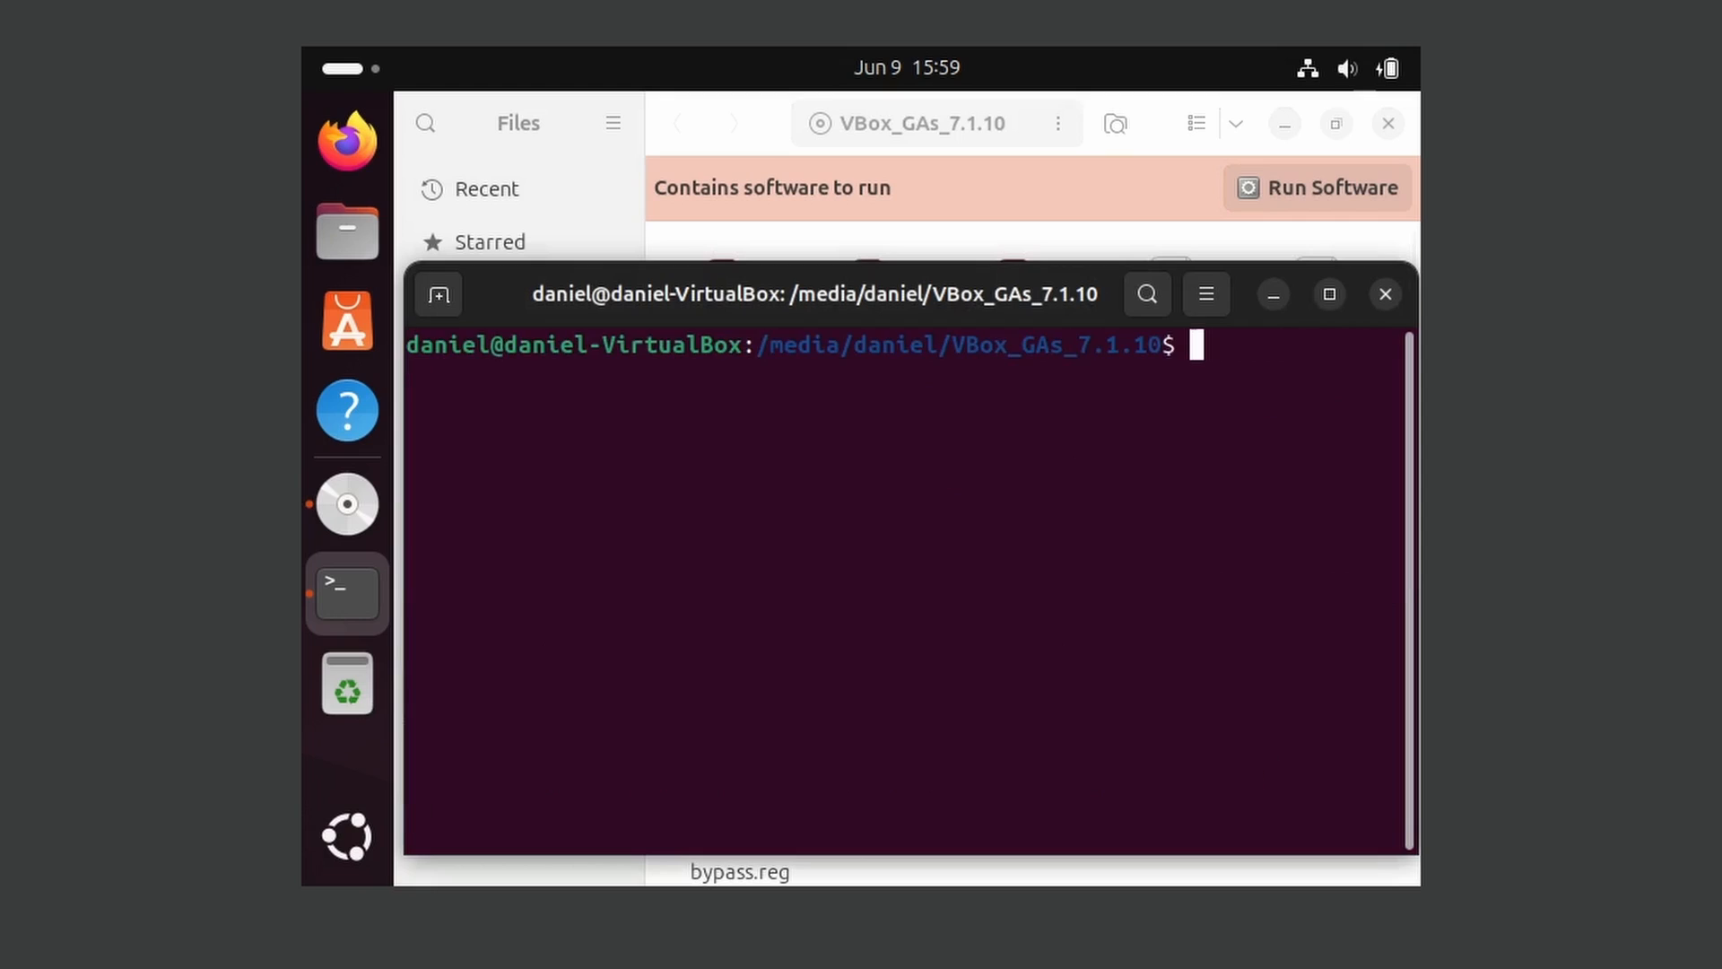
Write the command sudo apt install build-essential dkms gcc linux-headers-$(uname -r) at the terminal prompt
{"action": "type", "text": "sudp"}
{"action": "key", "text": "BackSpace"}
{"action": "type", "text": "o apt install"}
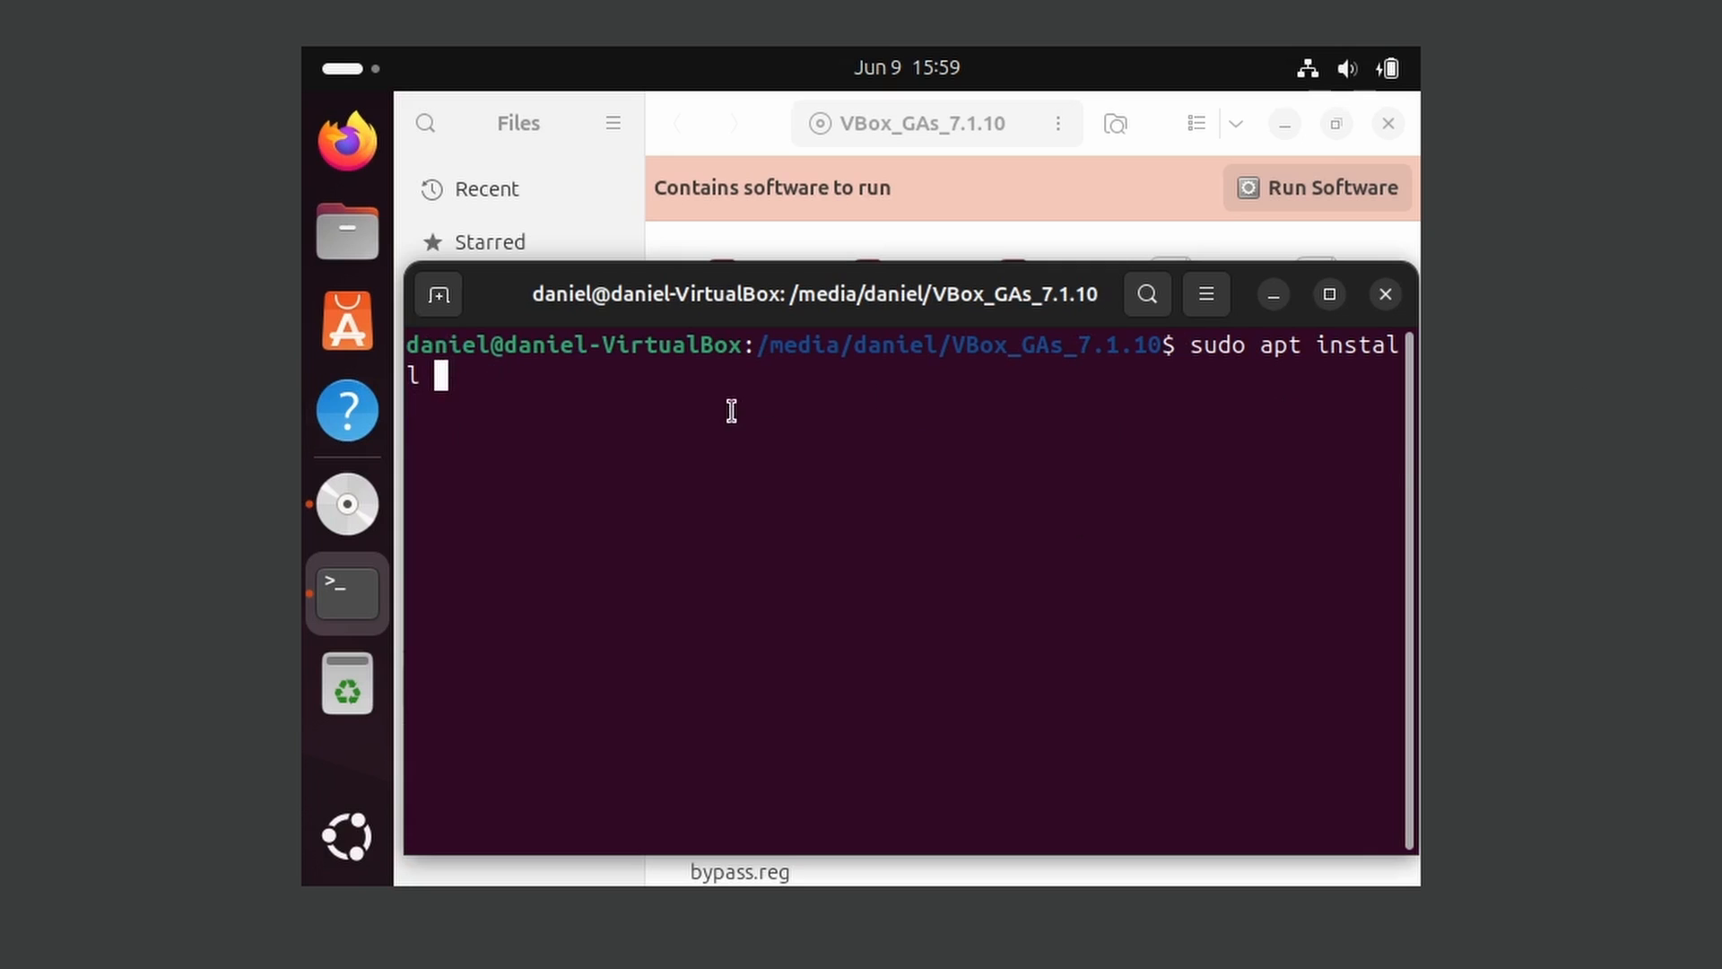
{"action": "type", "text": " build"}
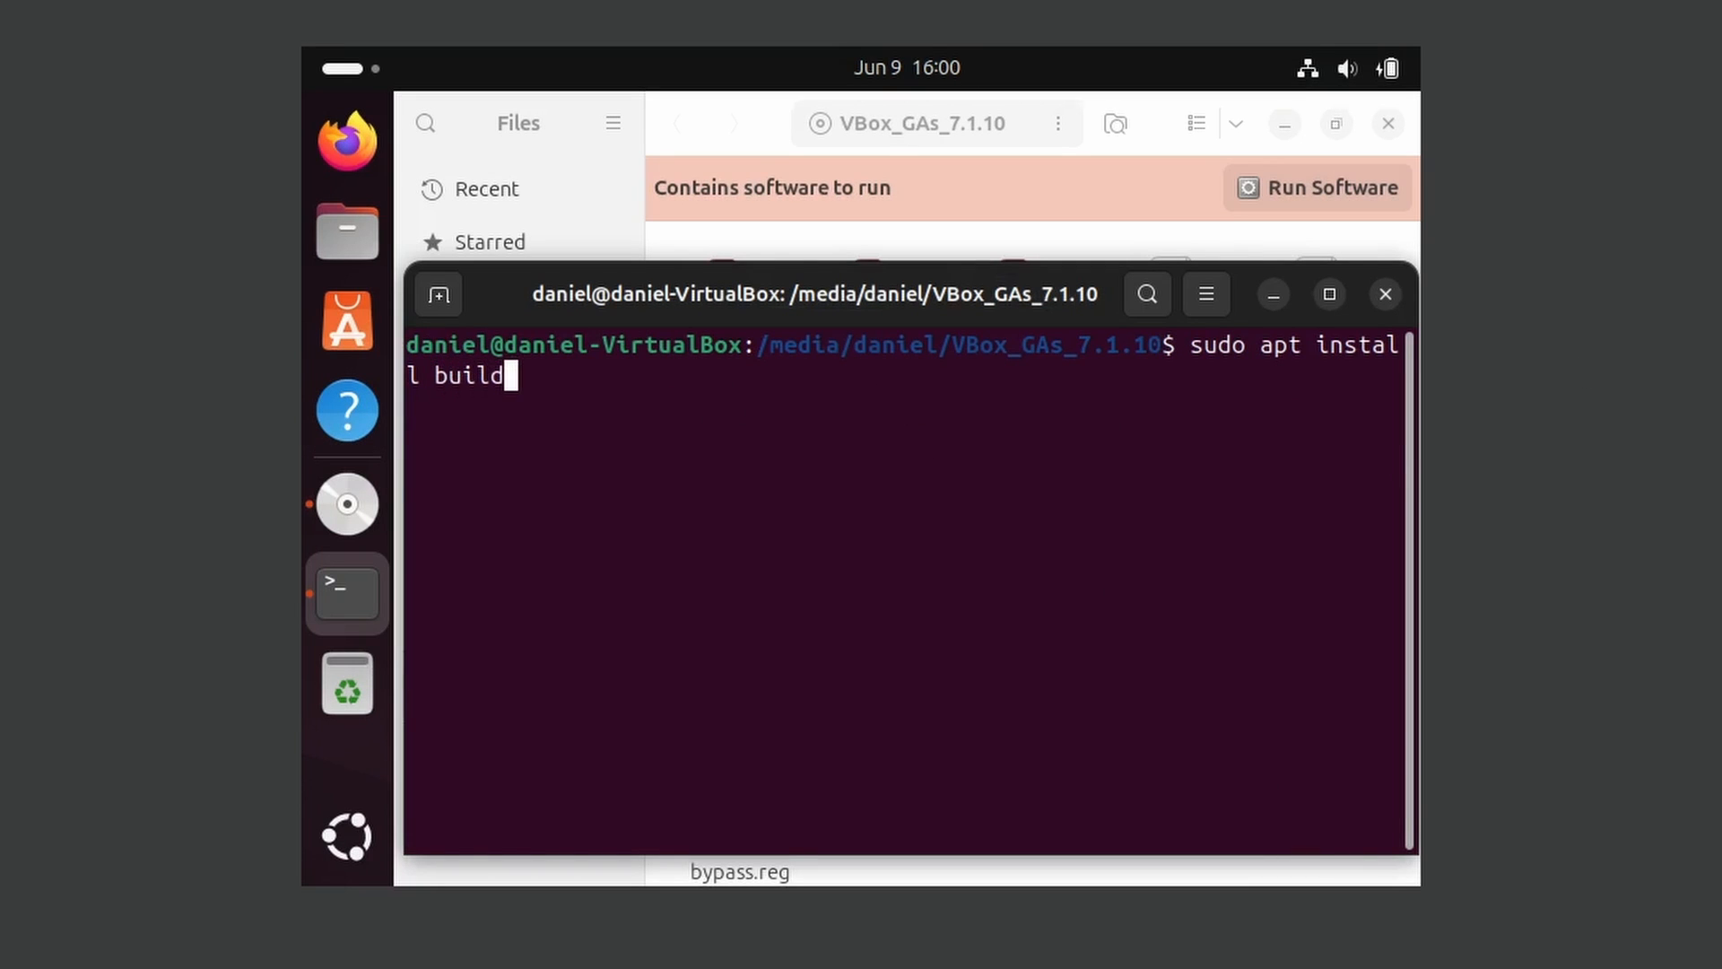
{"action": "type", "text": "-essential dkms"}
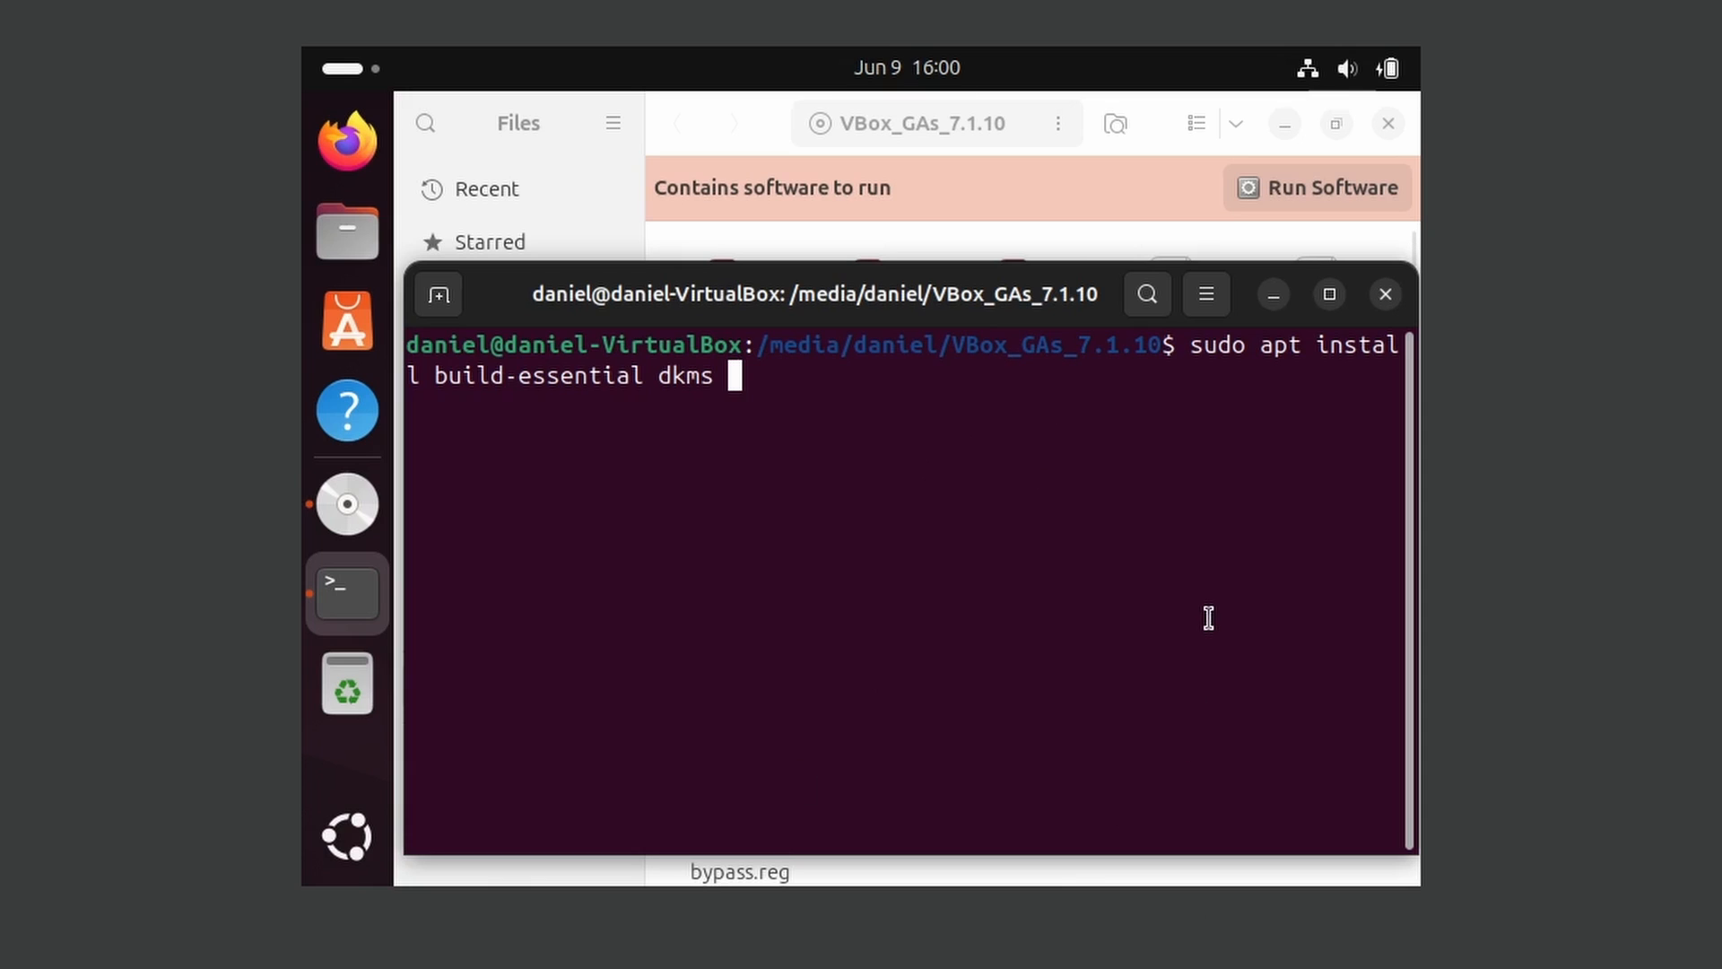
{"action": "type", "text": "gcc linux-headers-$"}
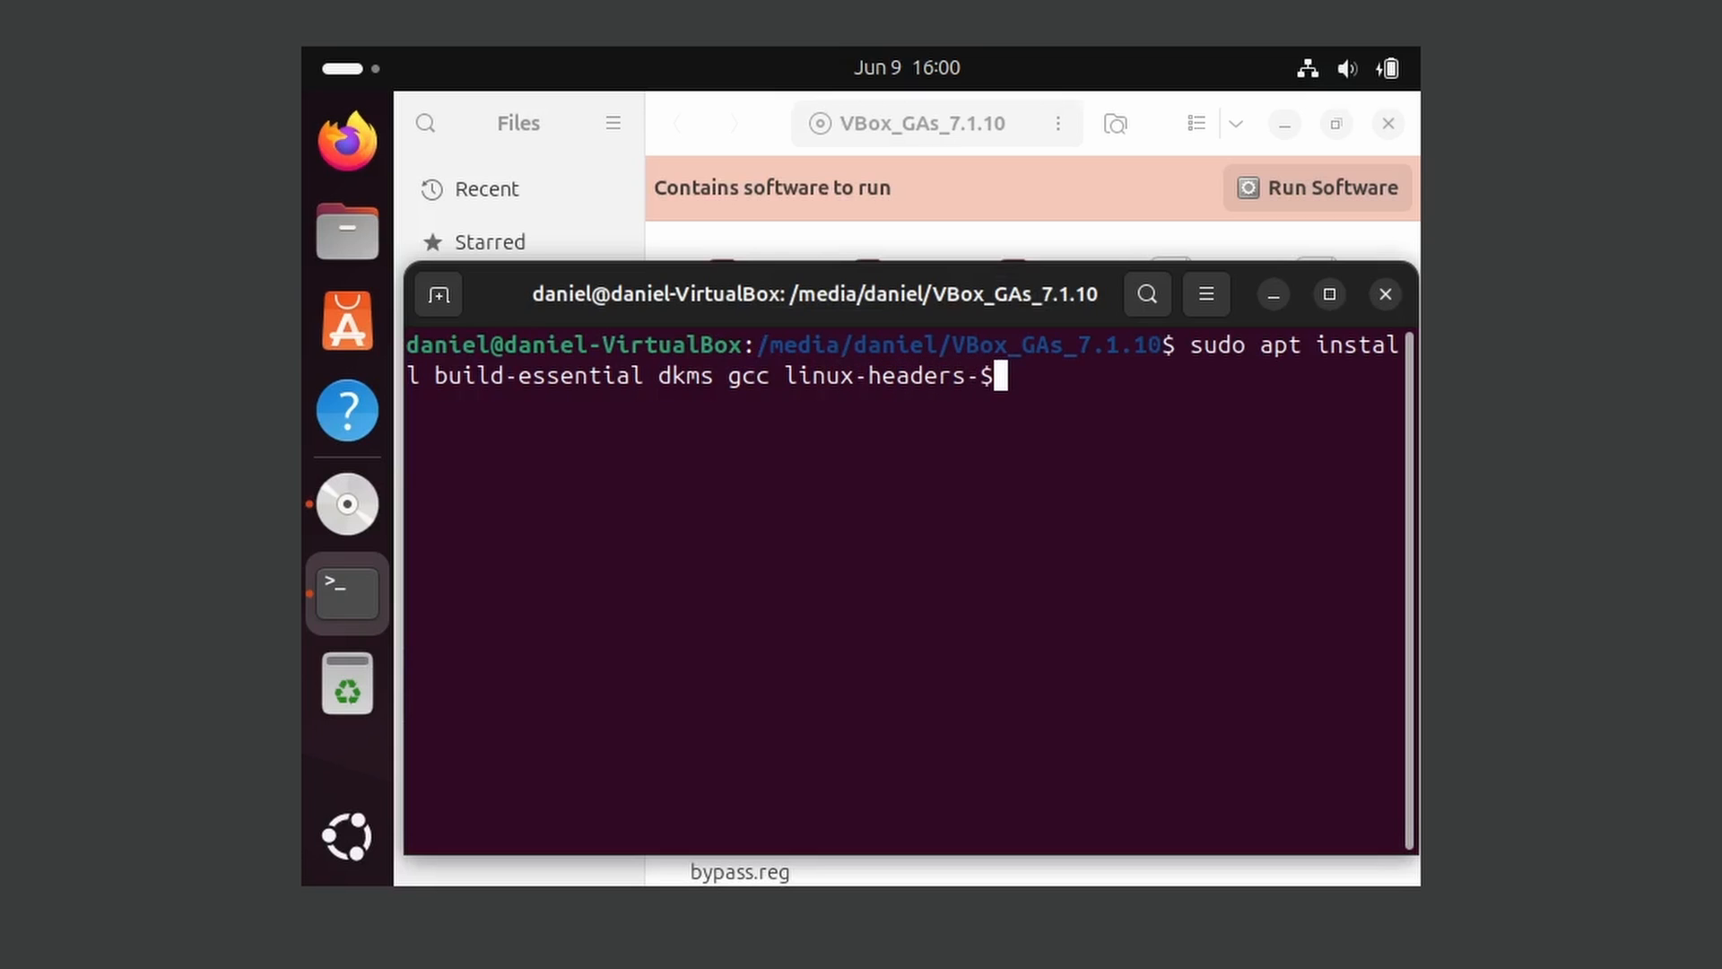
{"action": "type", "text": "(uname"}
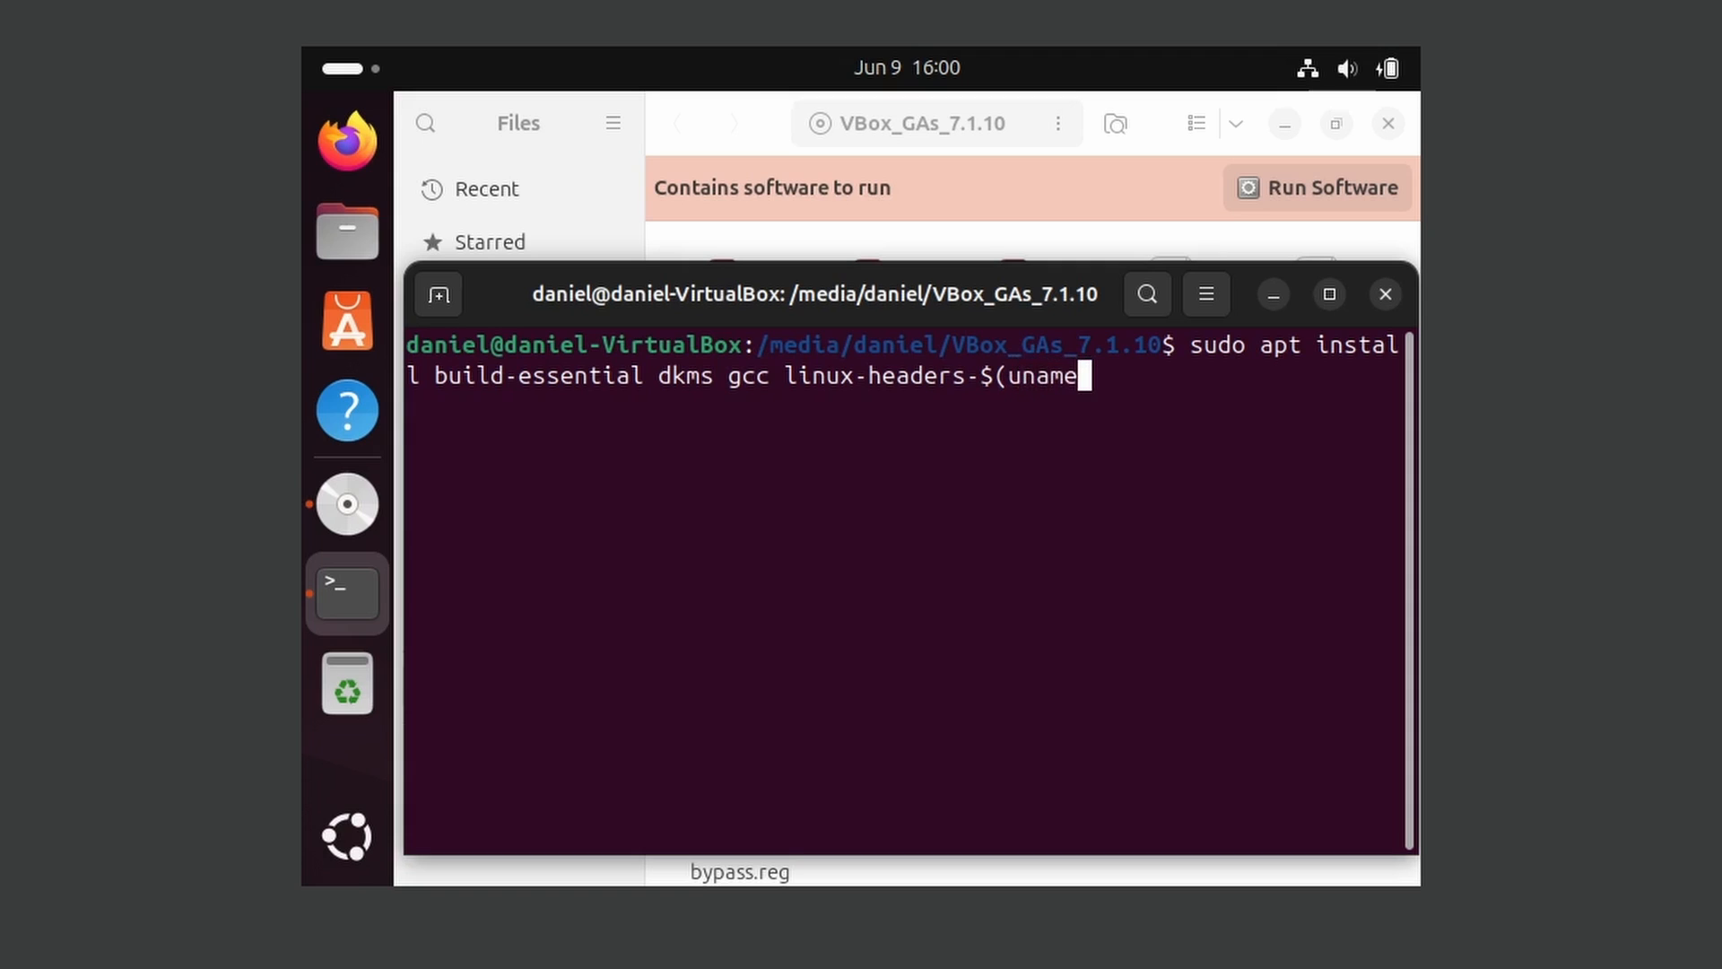
{"action": "type", "text": " -r)"}
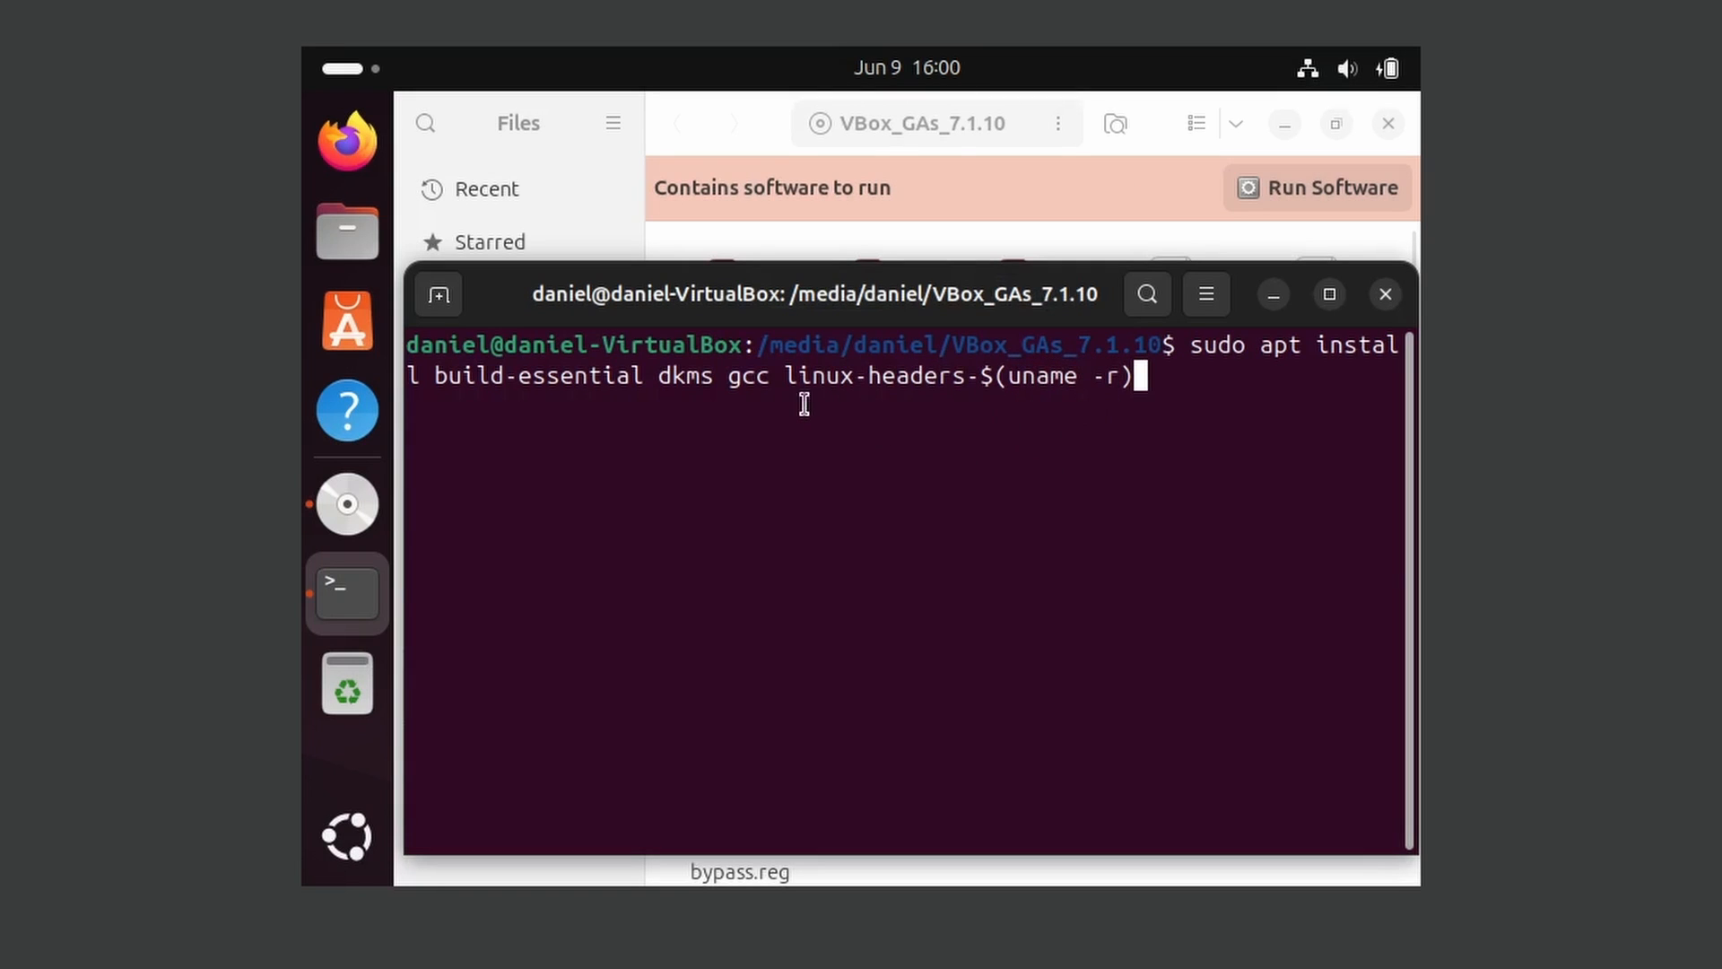
Review the package names in the command, run the installation and answer y to continue
{"action": "left_click_drag", "start_coordinate": [799, 377], "coordinate": [1021, 377]}
{"action": "left_click", "coordinate": [1090, 429]}
{"action": "left_click_drag", "start_coordinate": [460, 377], "coordinate": [779, 377]}
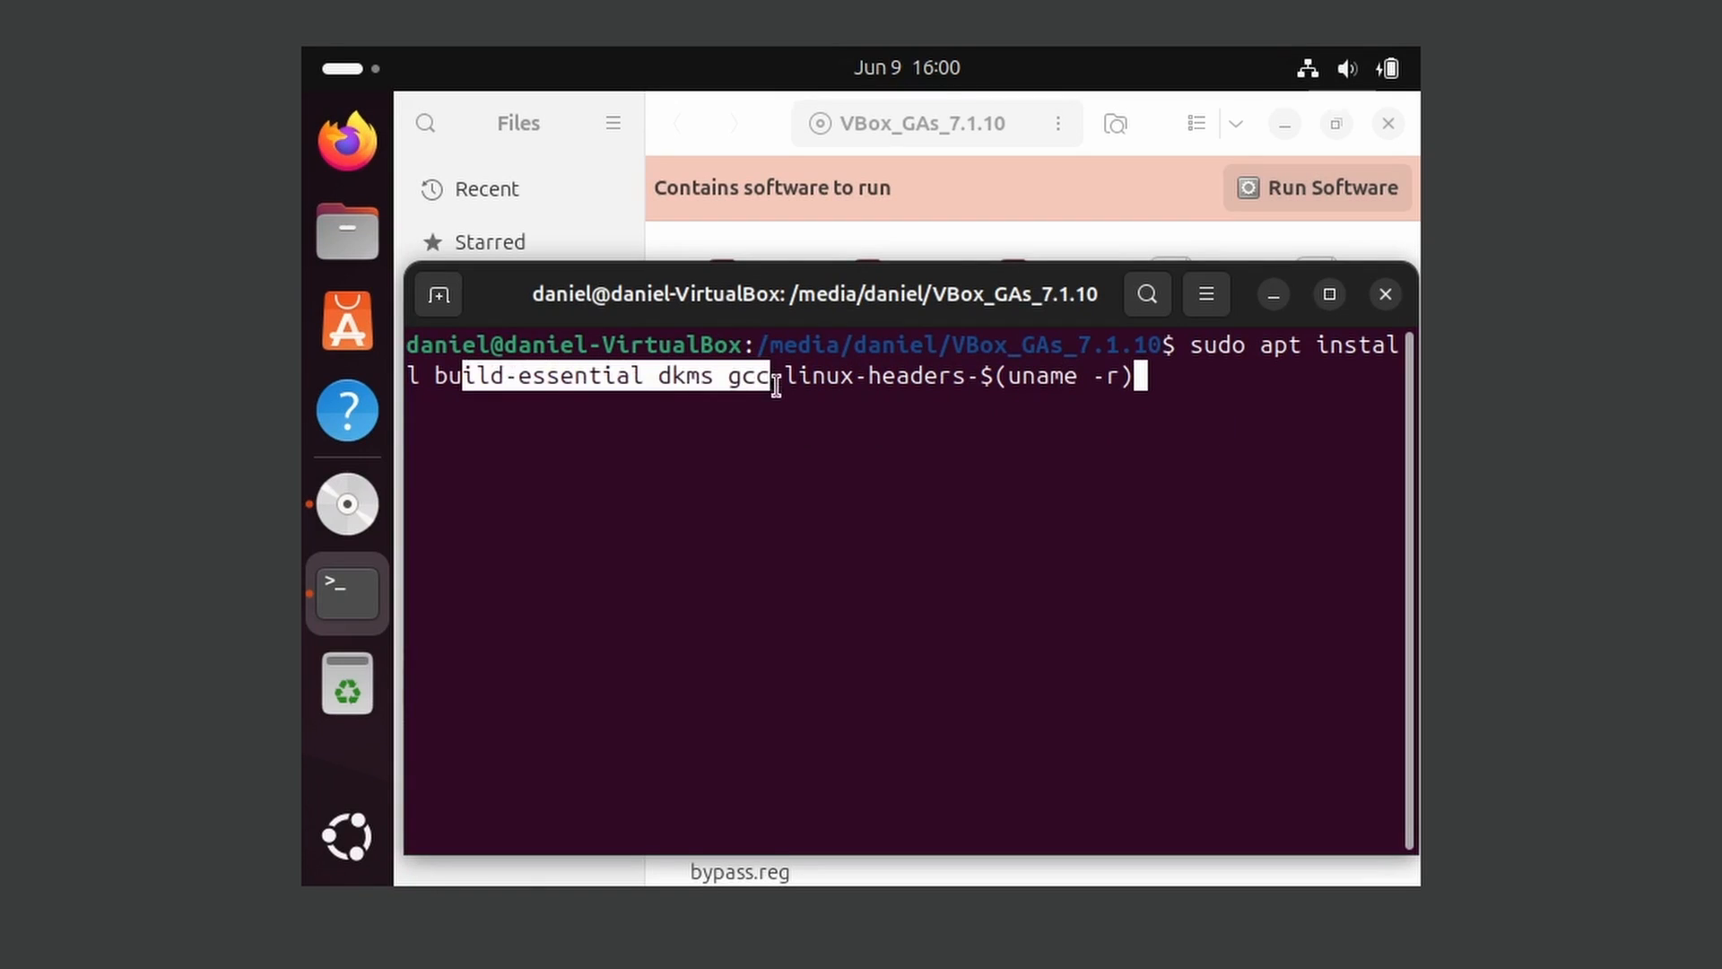
{"action": "left_click", "coordinate": [878, 463]}
{"action": "key", "text": "Return"}
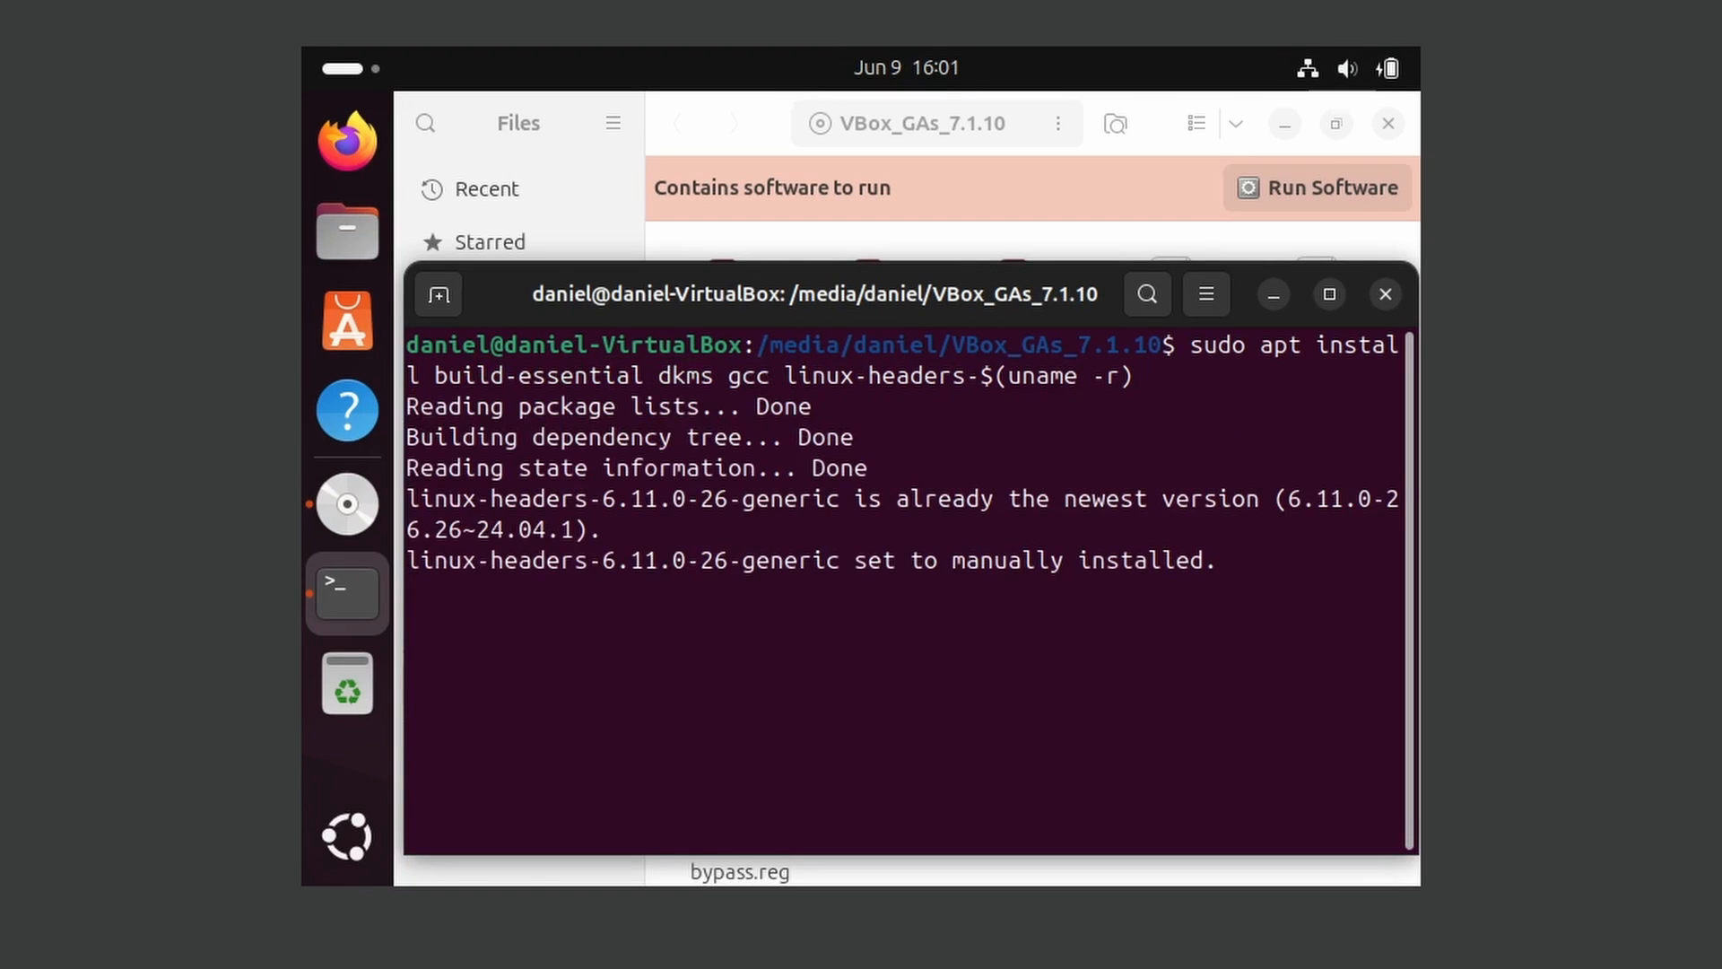
{"action": "type", "text": "y"}
{"action": "key", "text": "Return"}
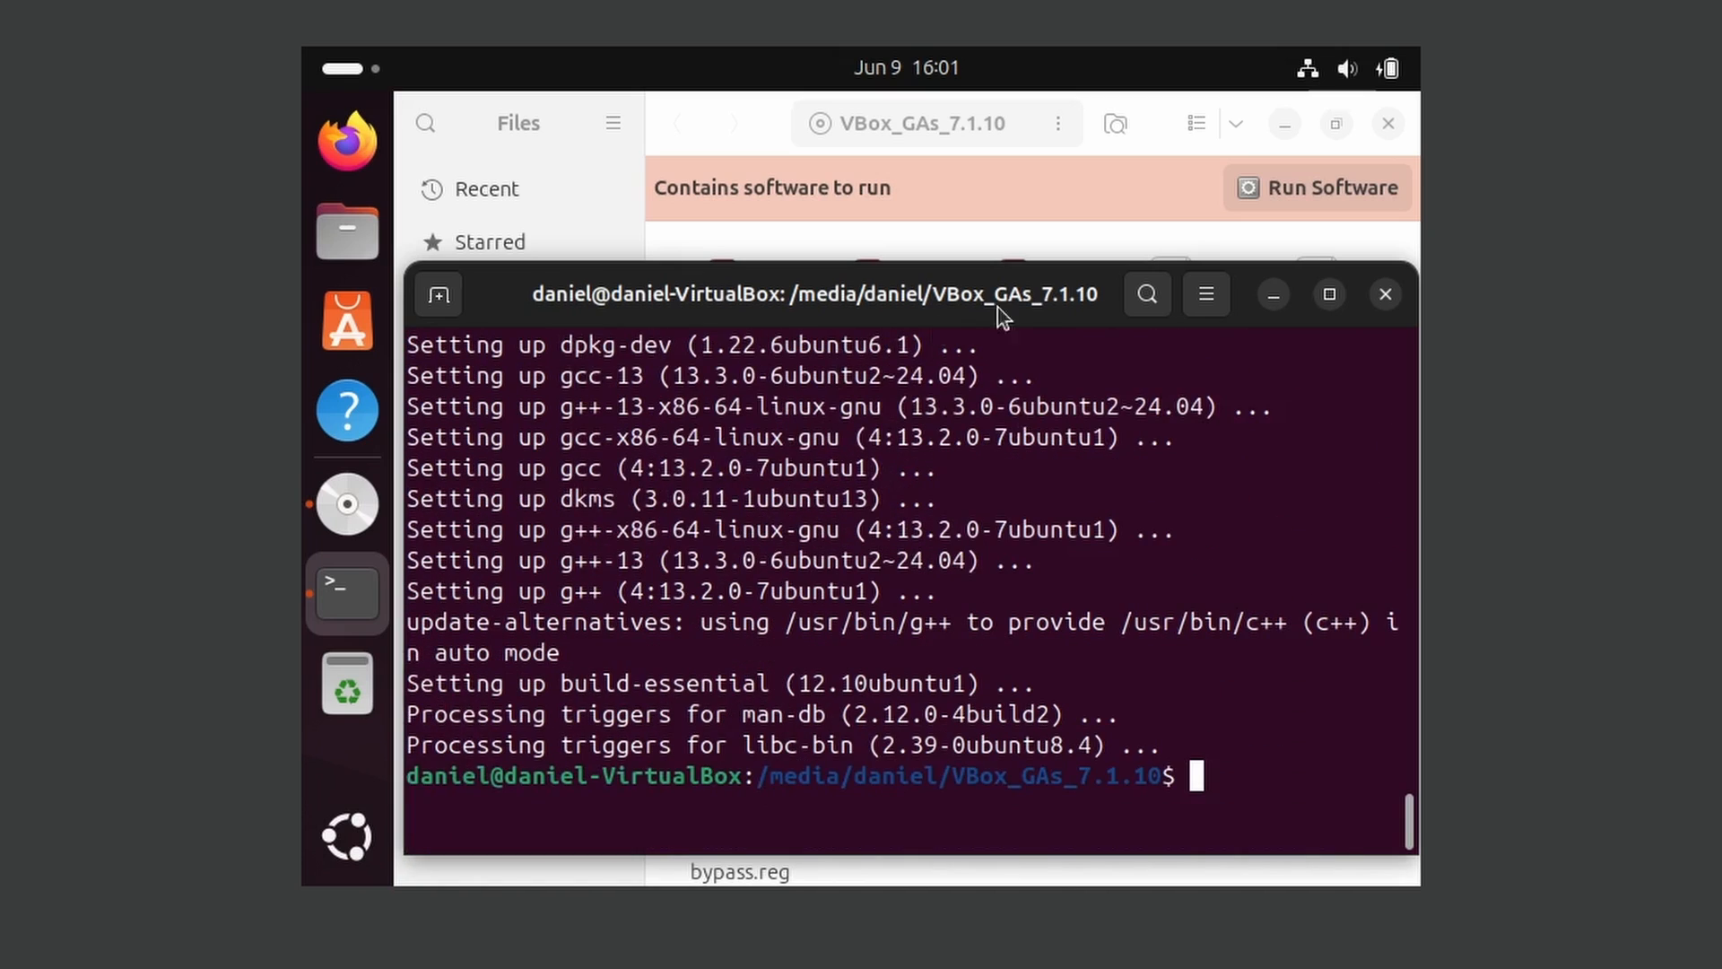
Rerun the Guest Additions installer from the VBox_GAs_7.1.10 disc and authorise it with the account password
{"action": "left_click", "coordinate": [1305, 185]}
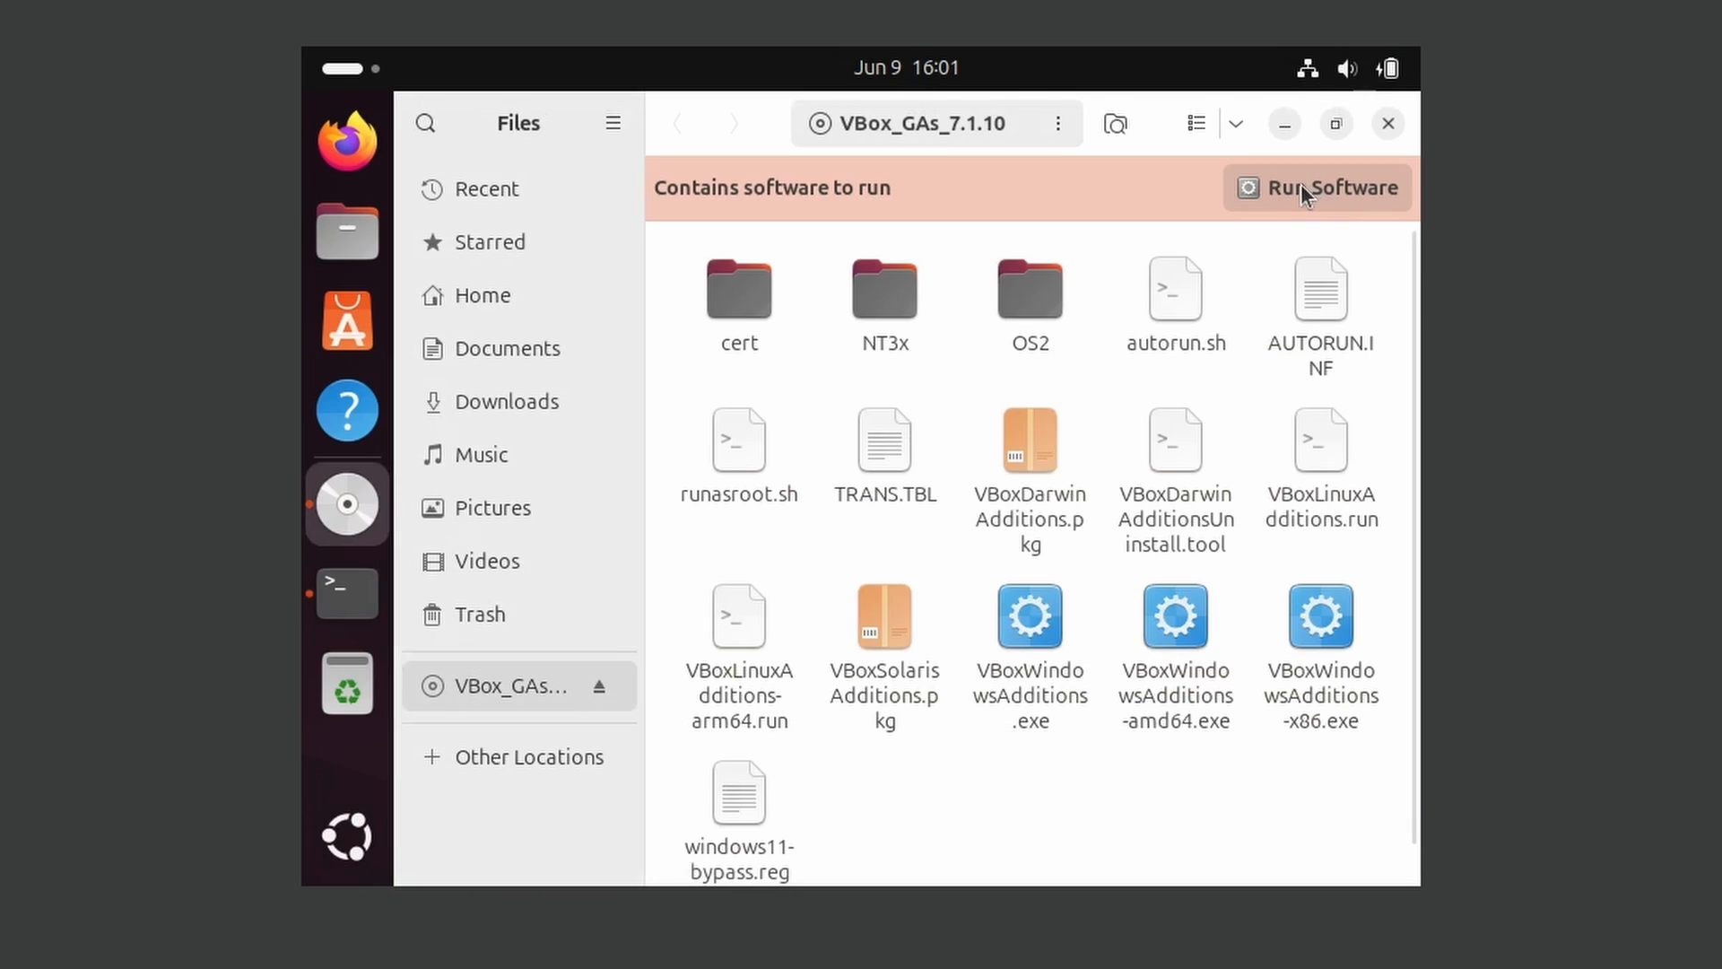
{"action": "left_click", "coordinate": [1023, 621]}
{"action": "type", "text": "*******"}
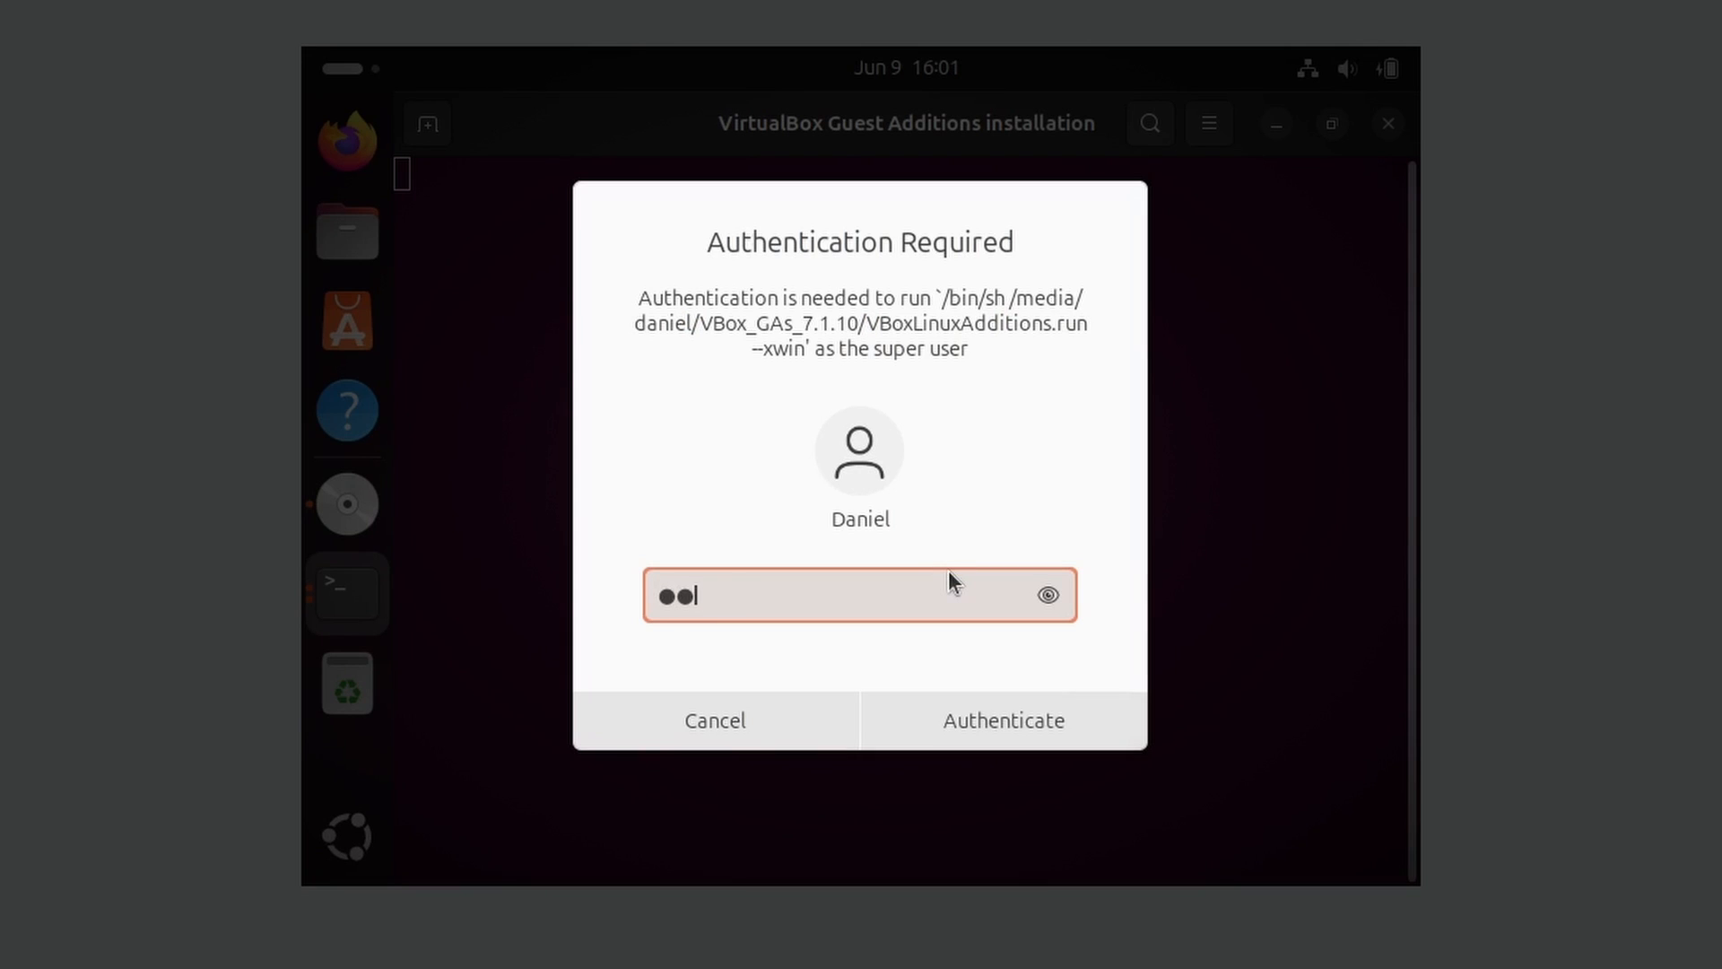
{"action": "key", "text": "Return"}
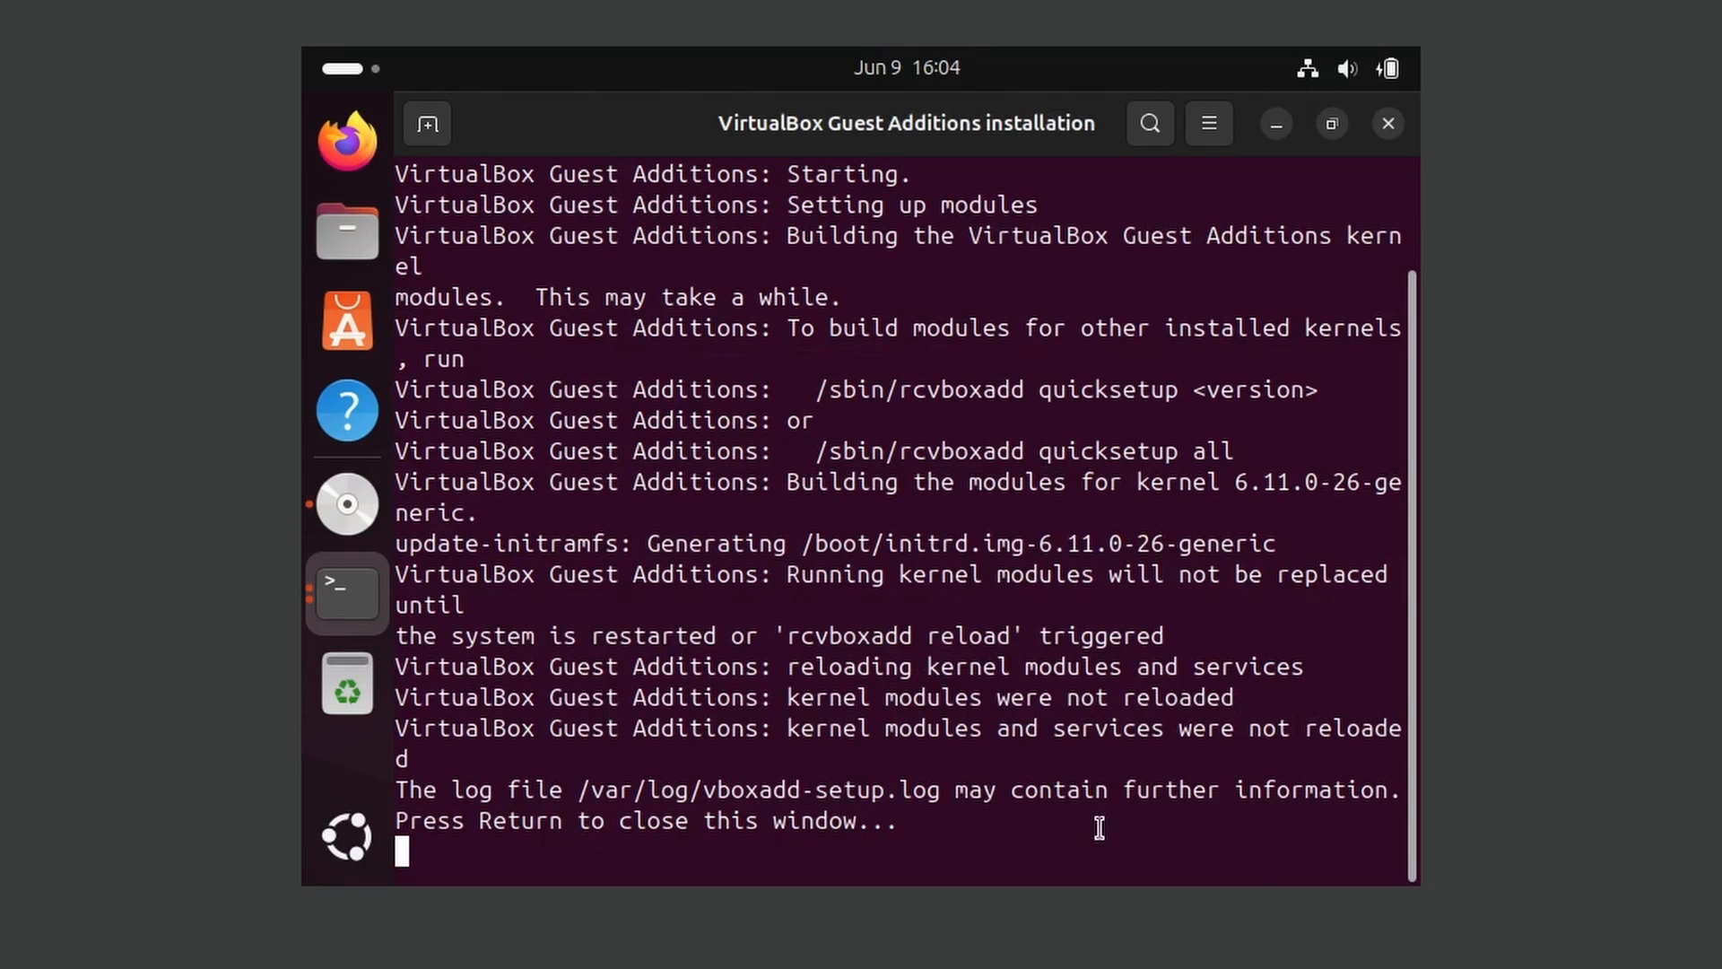
Review the Guest Additions installer output from start to end, including the kernel module lines, and close the finished installation window
{"action": "scroll", "coordinate": [1013, 431], "scroll_direction": "up", "scroll_amount": 2}
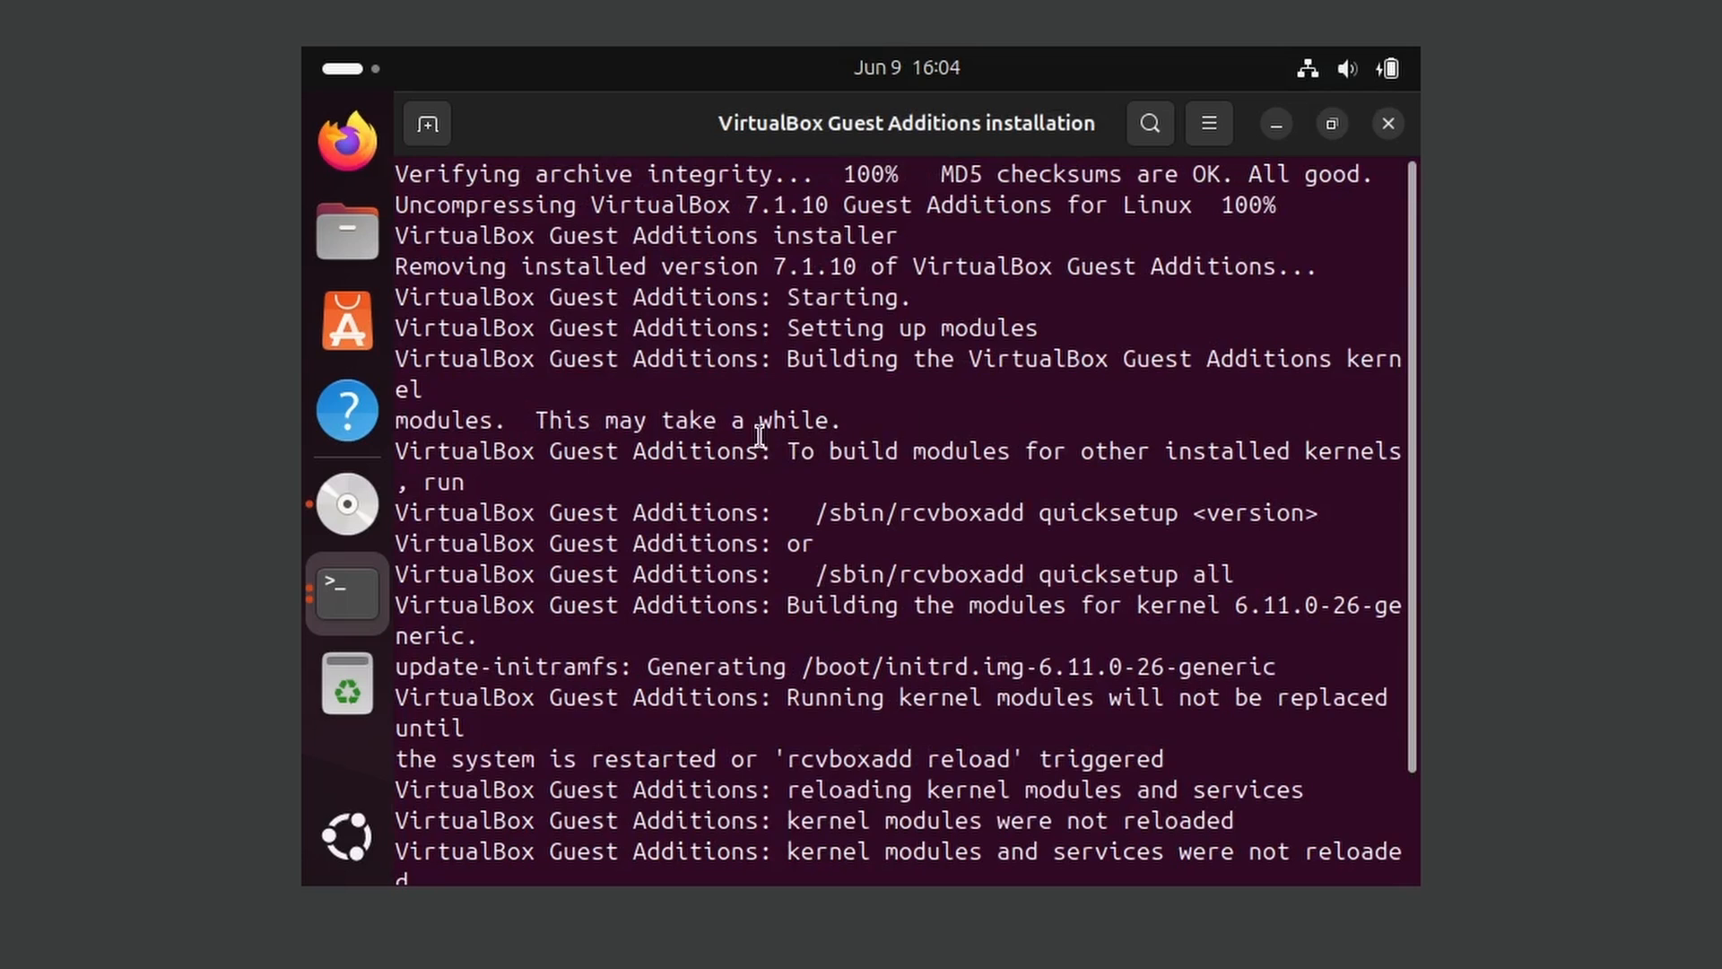
{"action": "scroll", "coordinate": [778, 649], "scroll_direction": "down", "scroll_amount": 2}
{"action": "left_click_drag", "start_coordinate": [603, 646], "coordinate": [1159, 668]}
{"action": "left_click", "coordinate": [784, 664]}
{"action": "left_click_drag", "start_coordinate": [466, 632], "coordinate": [366, 643]}
{"action": "left_click", "coordinate": [723, 628]}
{"action": "left_click", "coordinate": [1017, 608]}
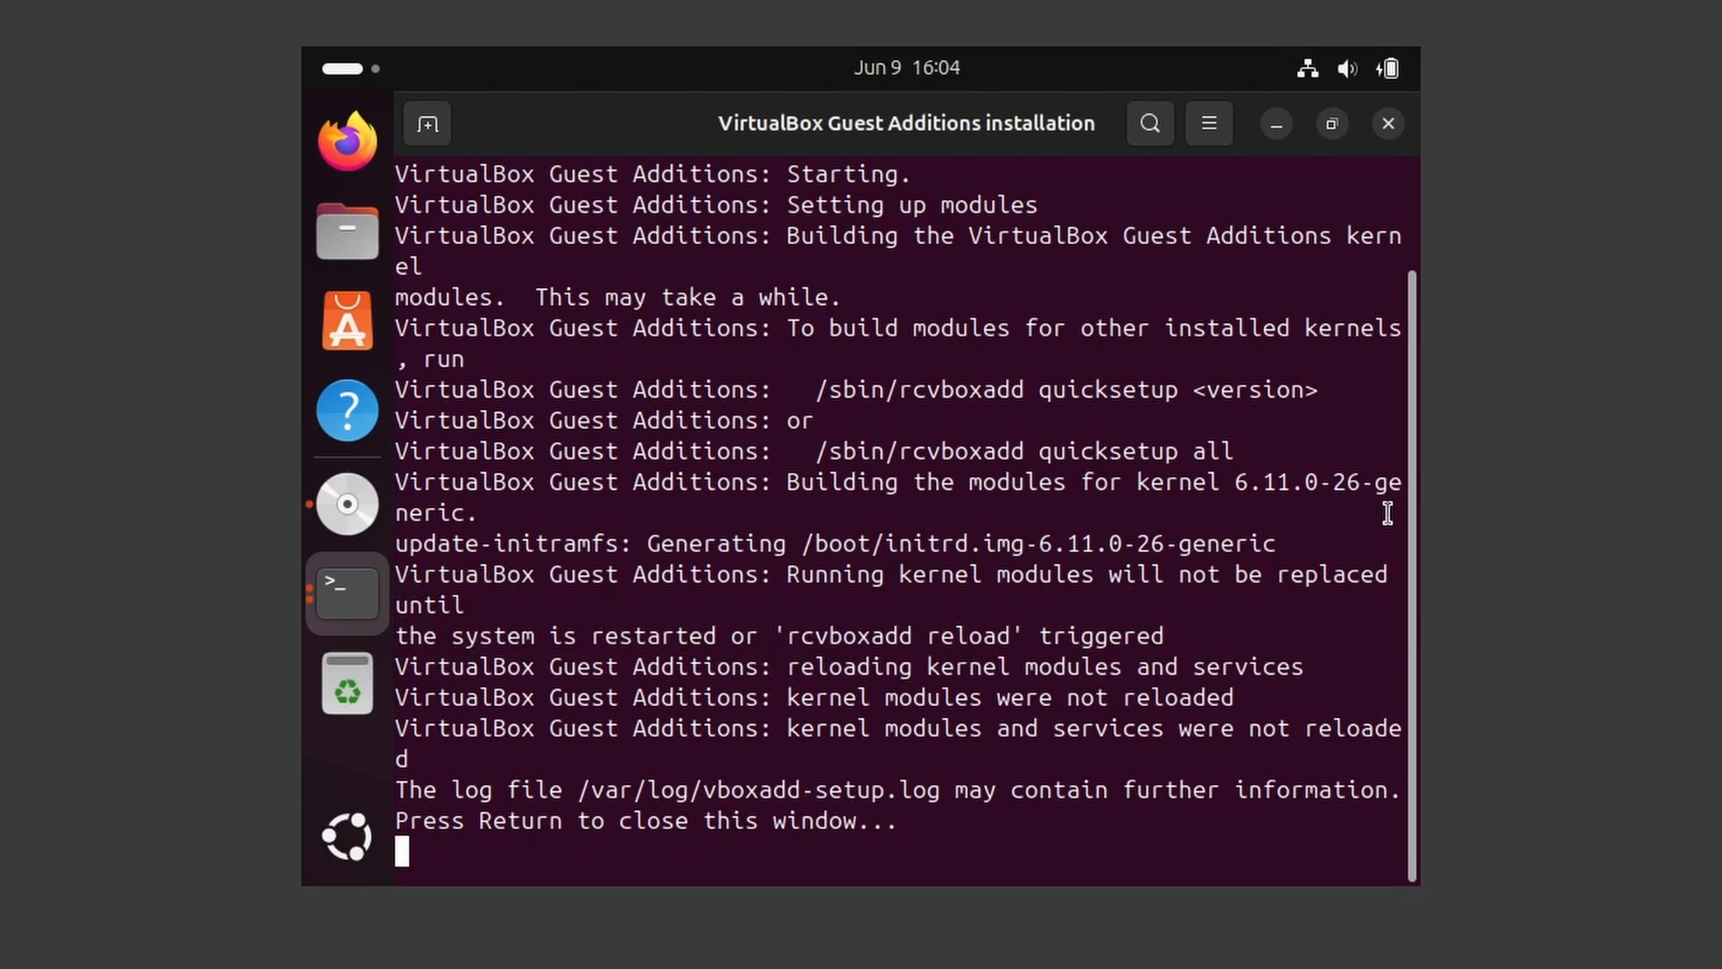
{"action": "key", "text": "Return"}
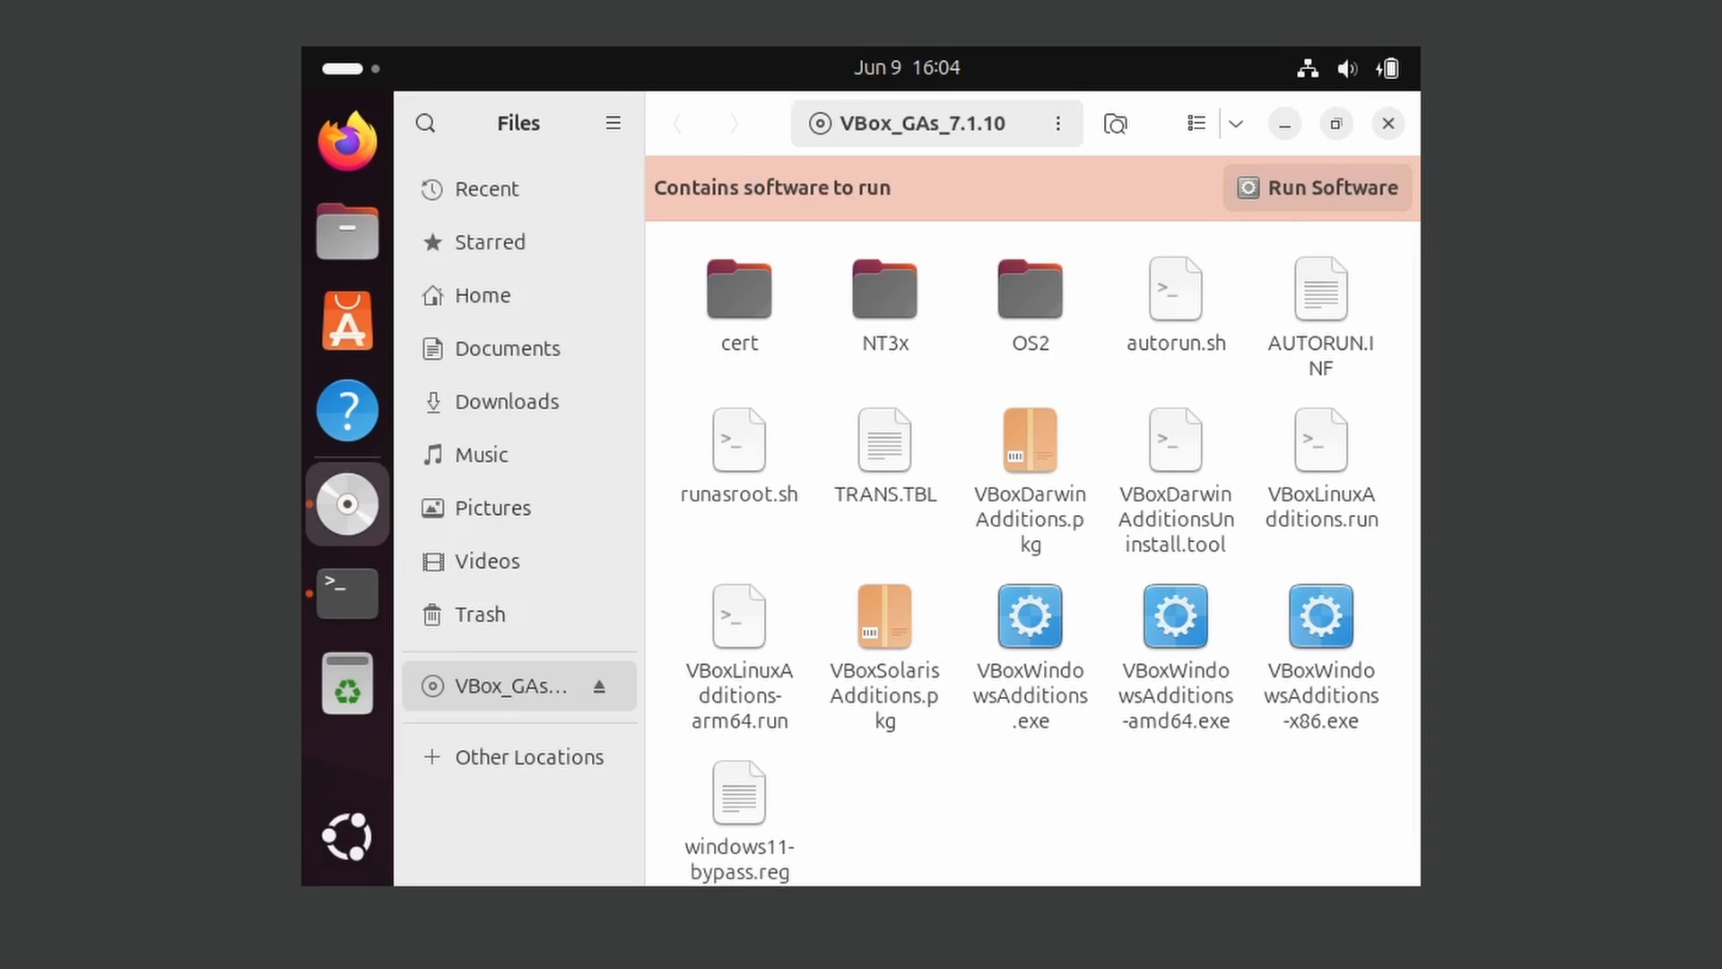
Restart the Ubuntu guest system and confirm the restart
{"action": "left_click", "coordinate": [1401, 62]}
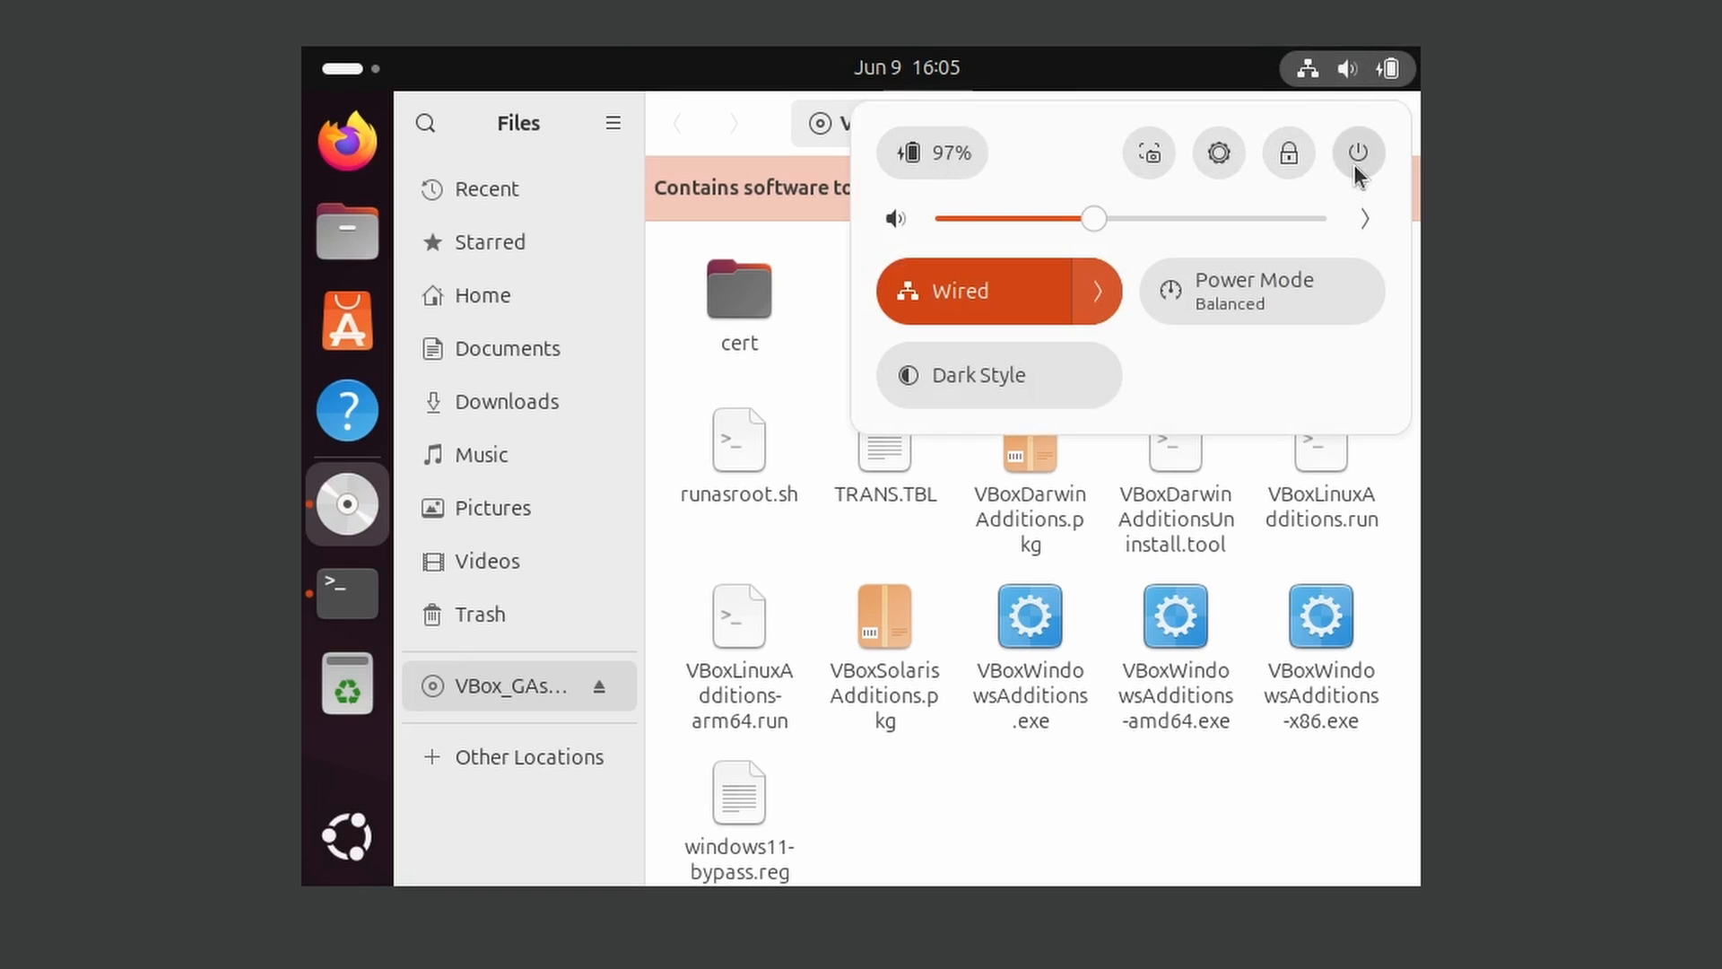
{"action": "left_click", "coordinate": [1359, 154]}
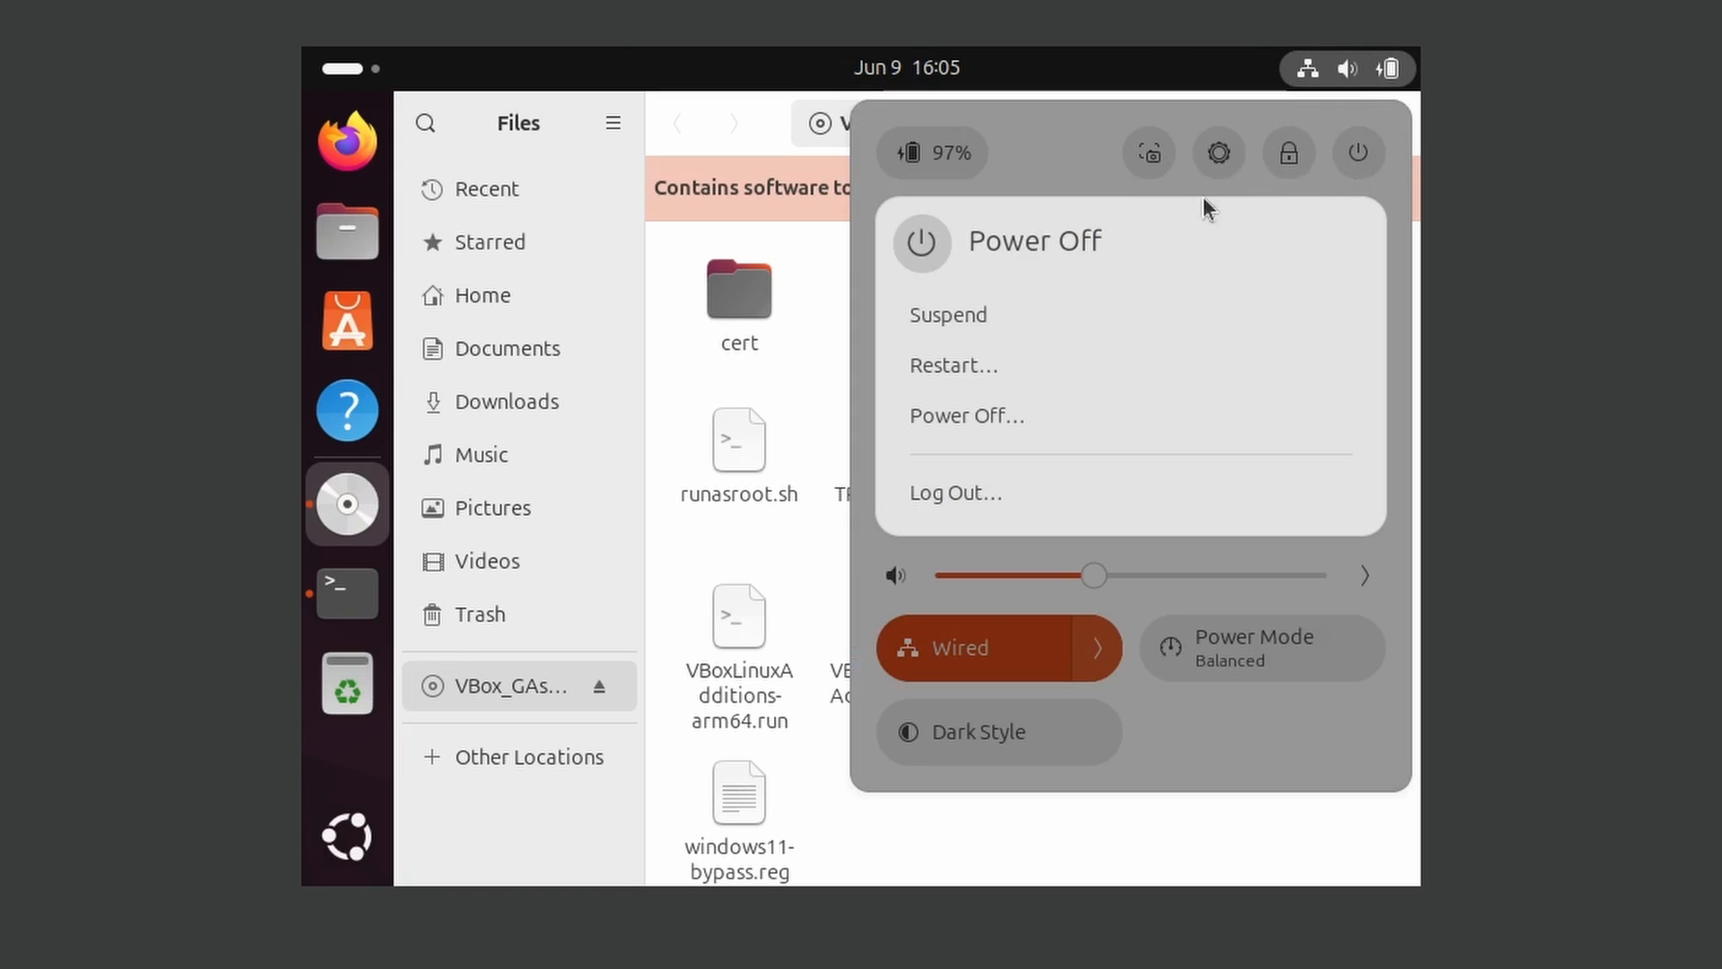
{"action": "left_click", "coordinate": [988, 371]}
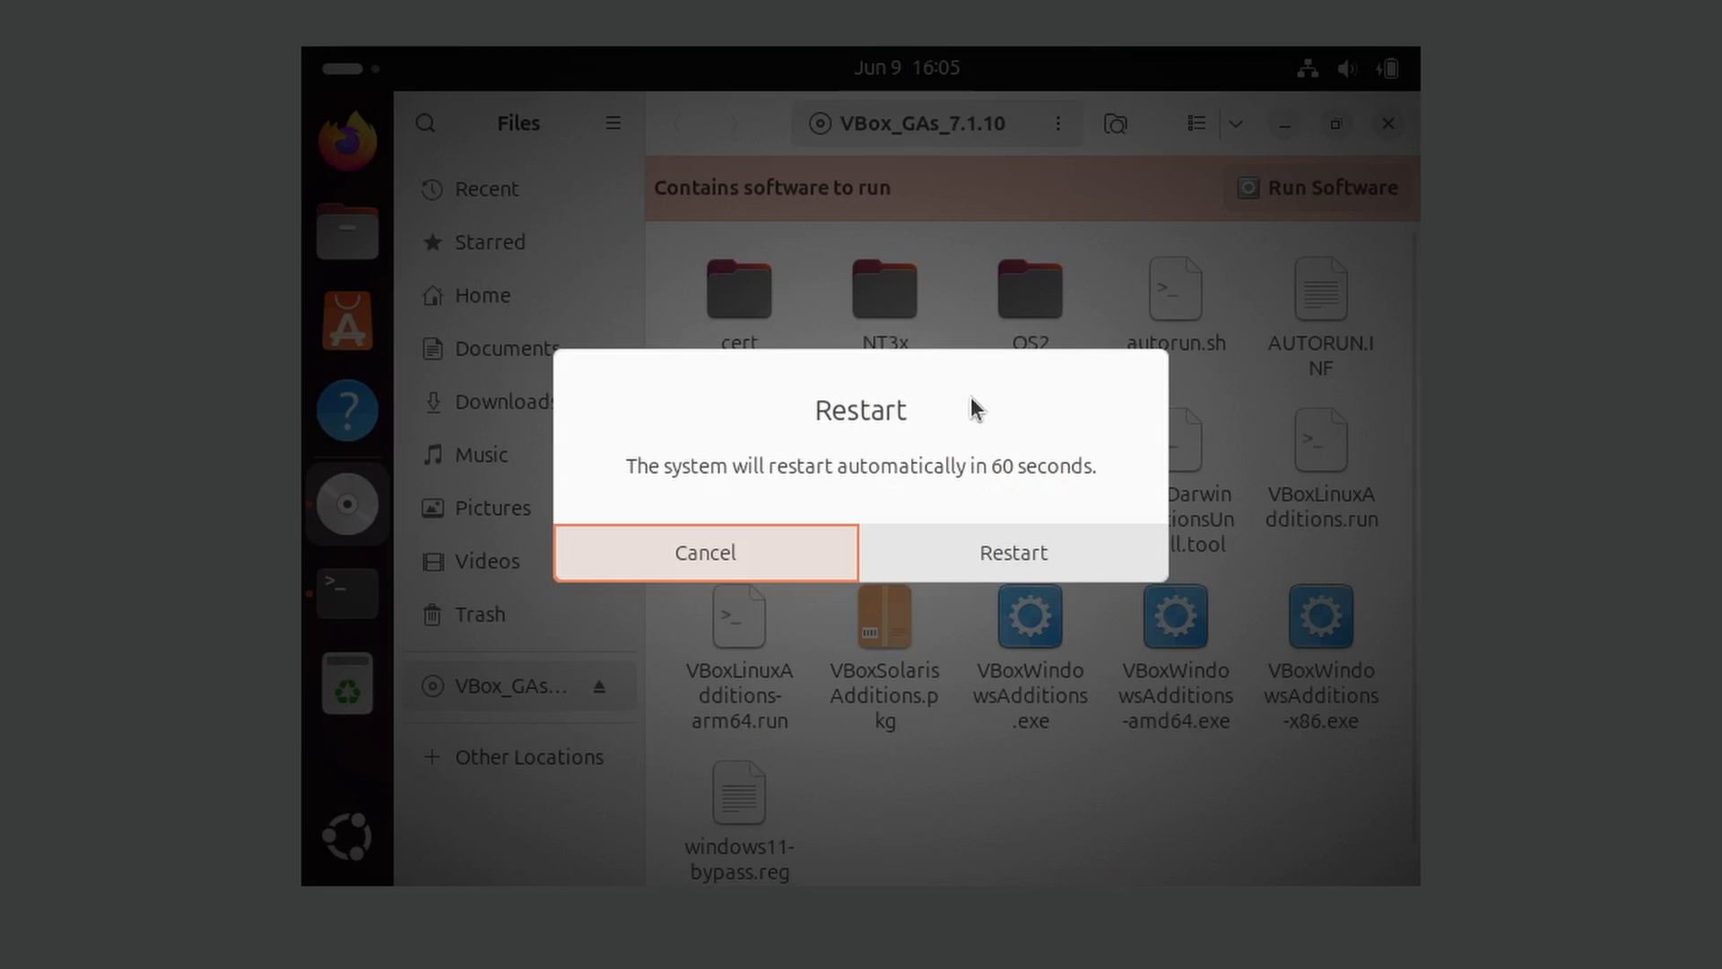
{"action": "left_click", "coordinate": [993, 554]}
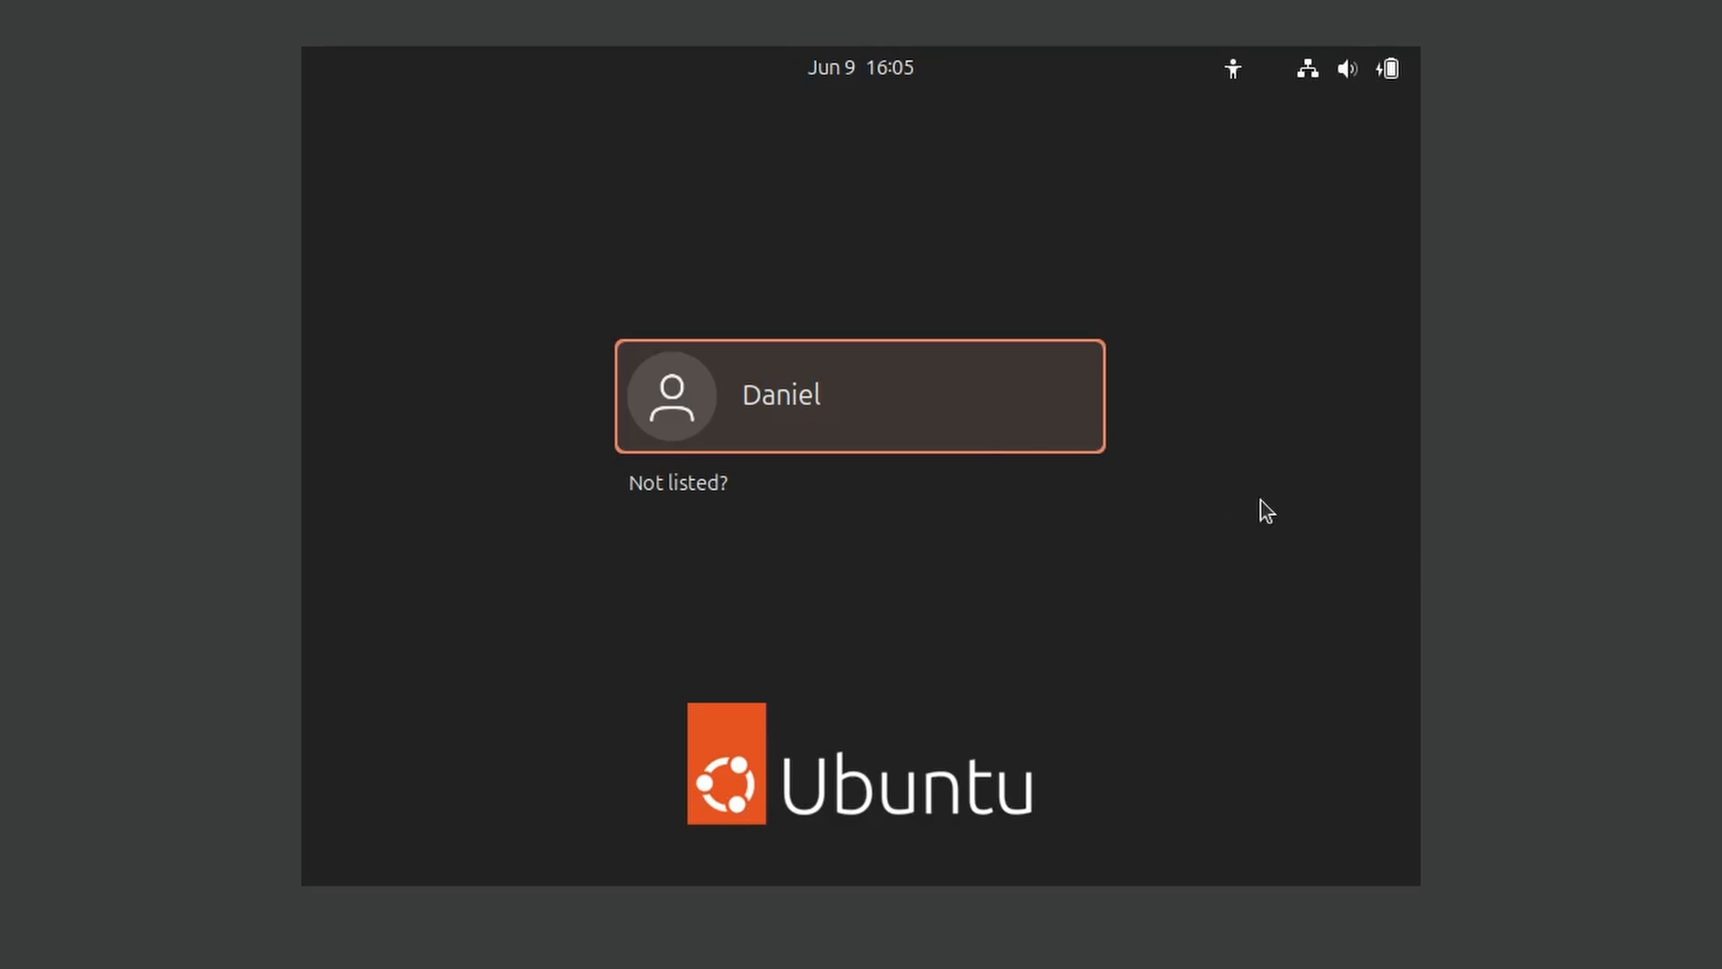
Log in to Ubuntu with the account password
{"action": "left_click", "coordinate": [949, 425]}
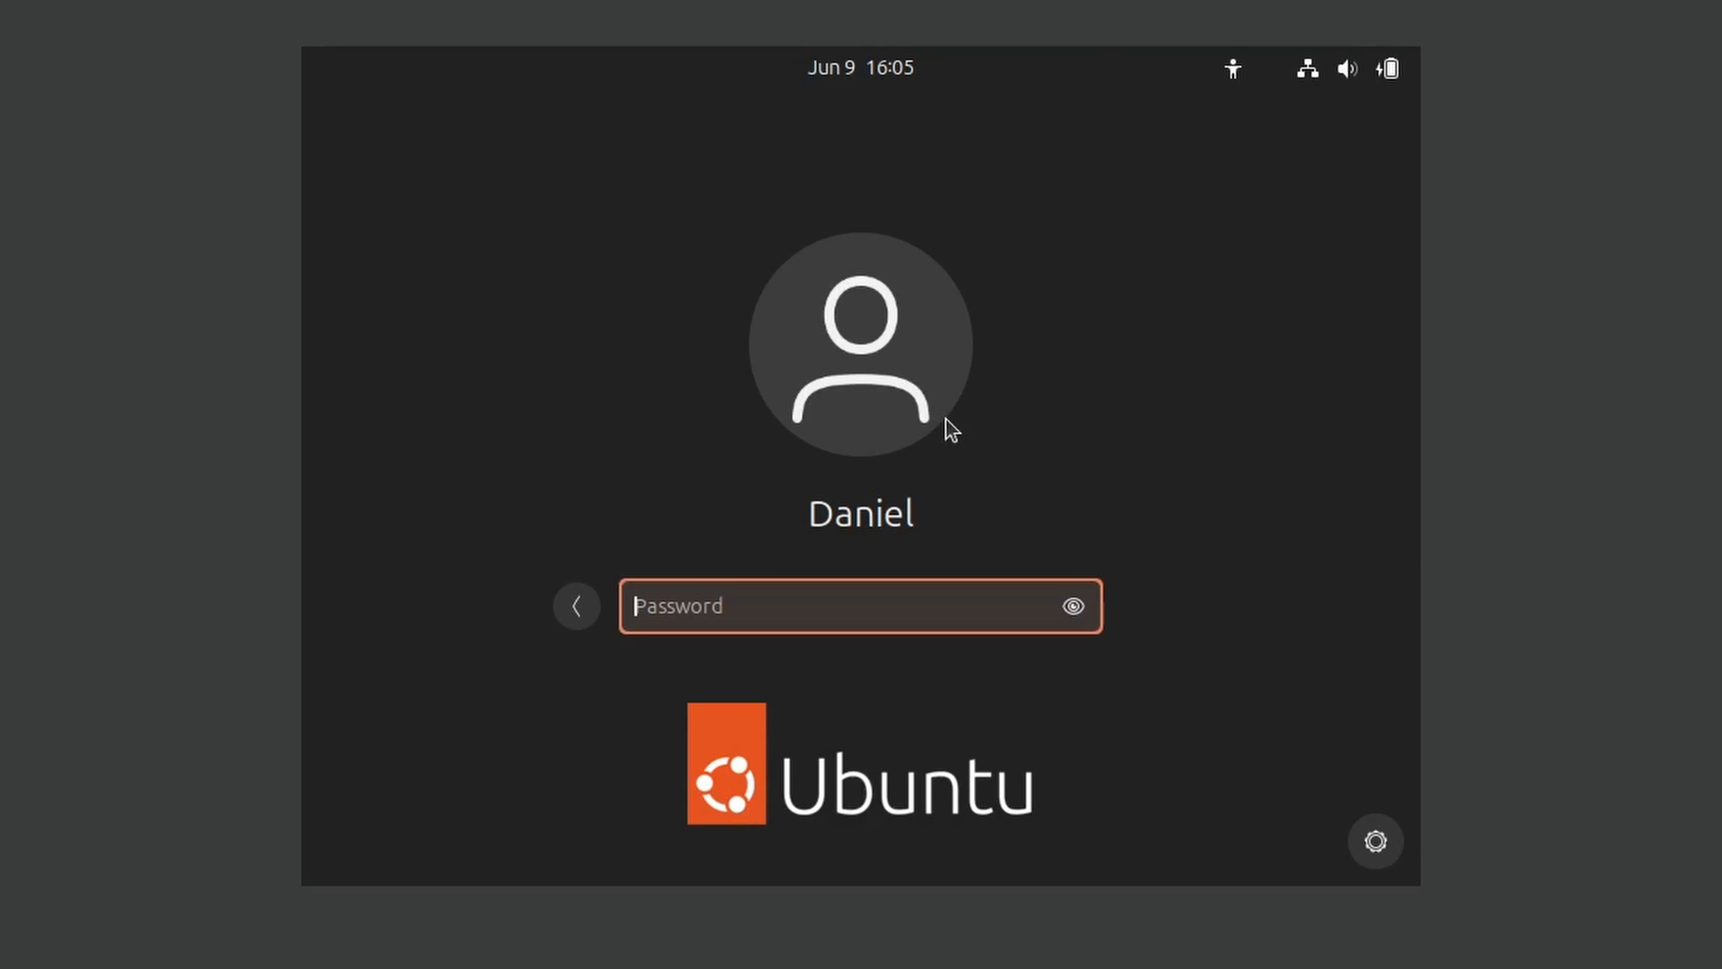
{"action": "type", "text": "********"}
{"action": "key", "text": "Return"}
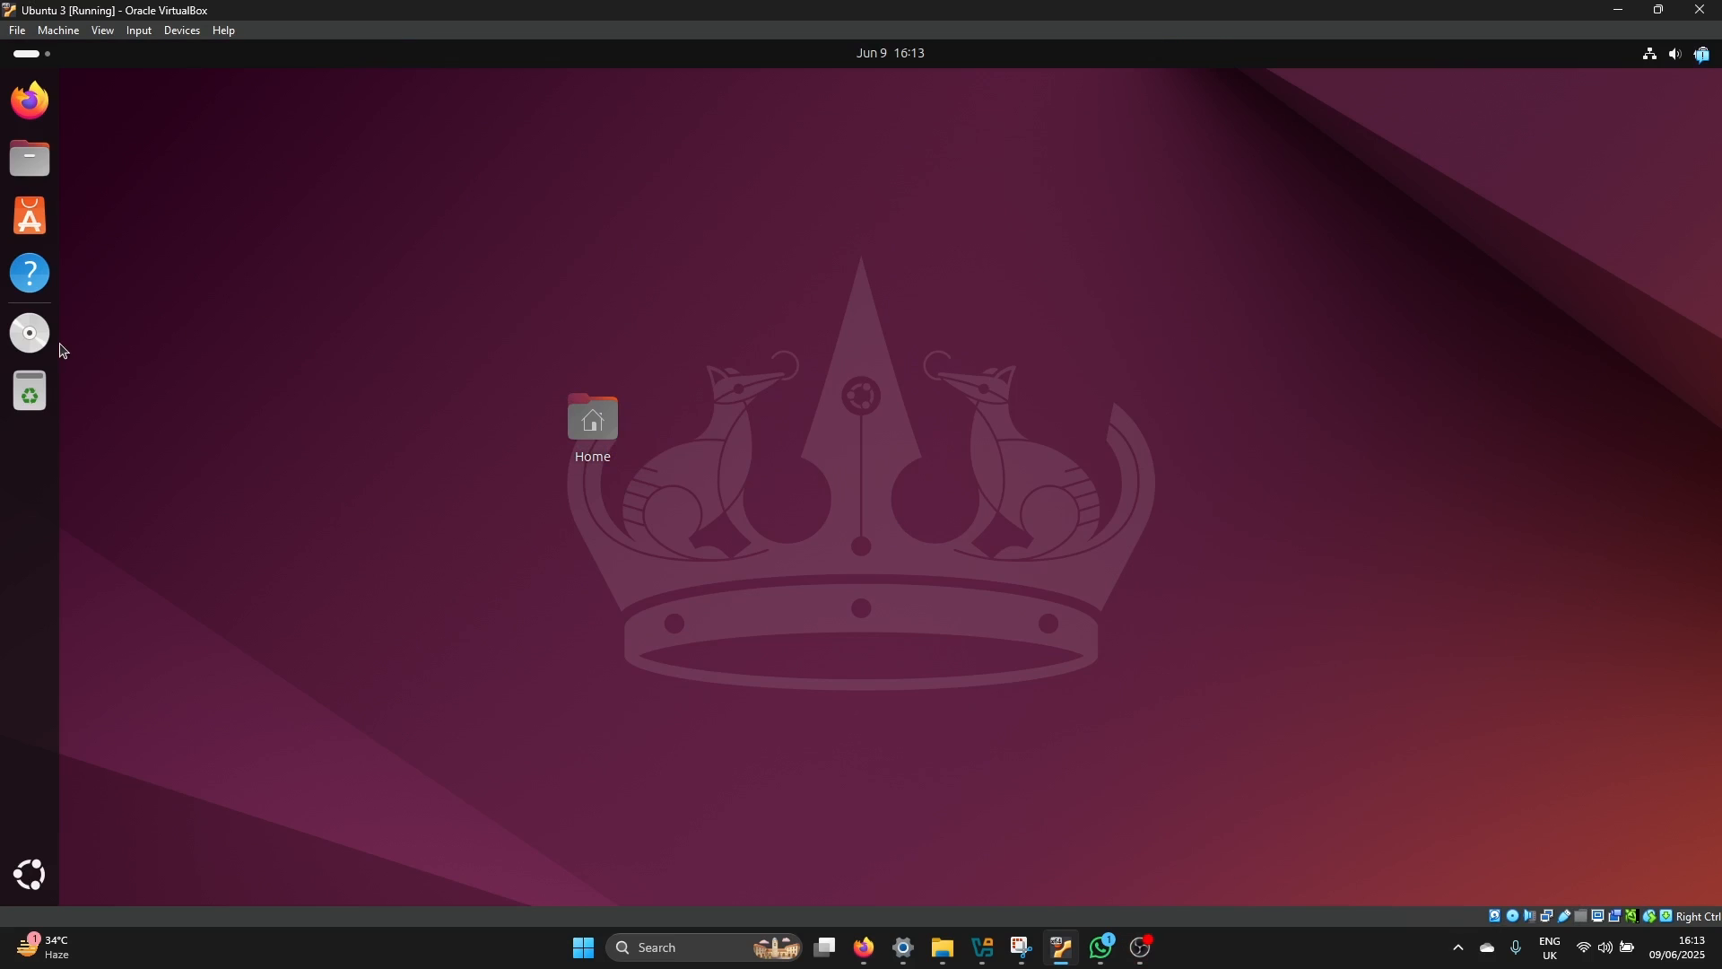
Open a terminal in the VBox_GAs_7.1.10 disc folder and move its window clear of the upper file icons
{"action": "left_click", "coordinate": [32, 333]}
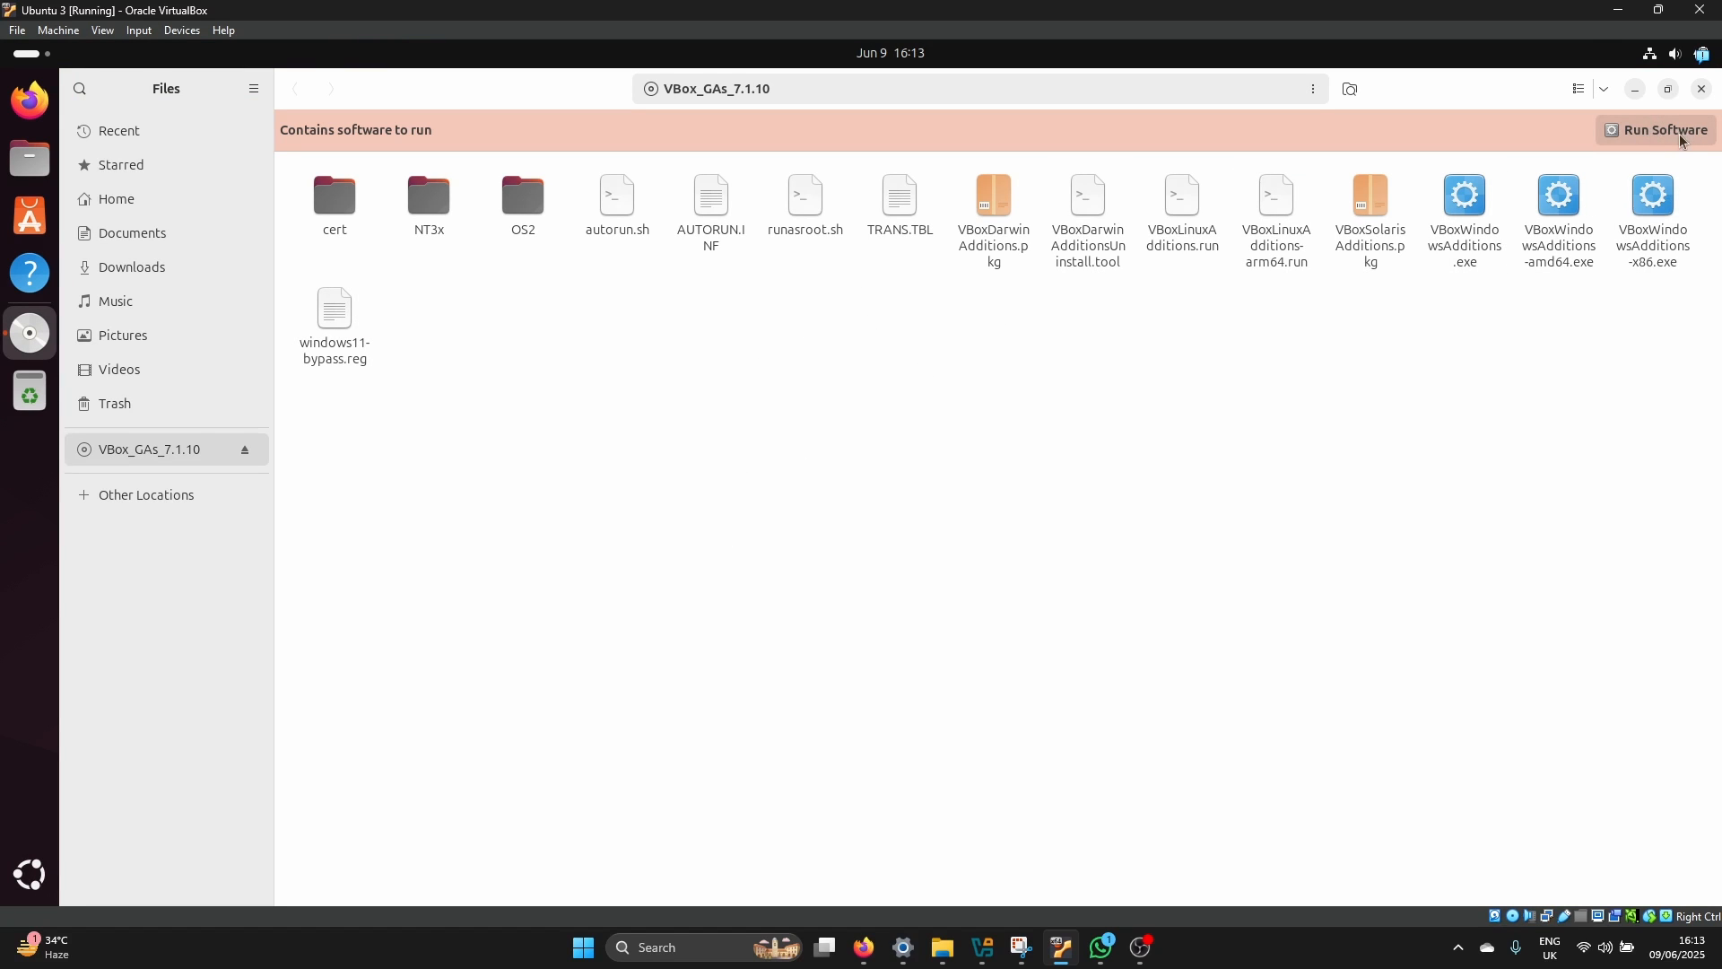
{"action": "right_click", "coordinate": [933, 349]}
{"action": "left_click", "coordinate": [994, 503]}
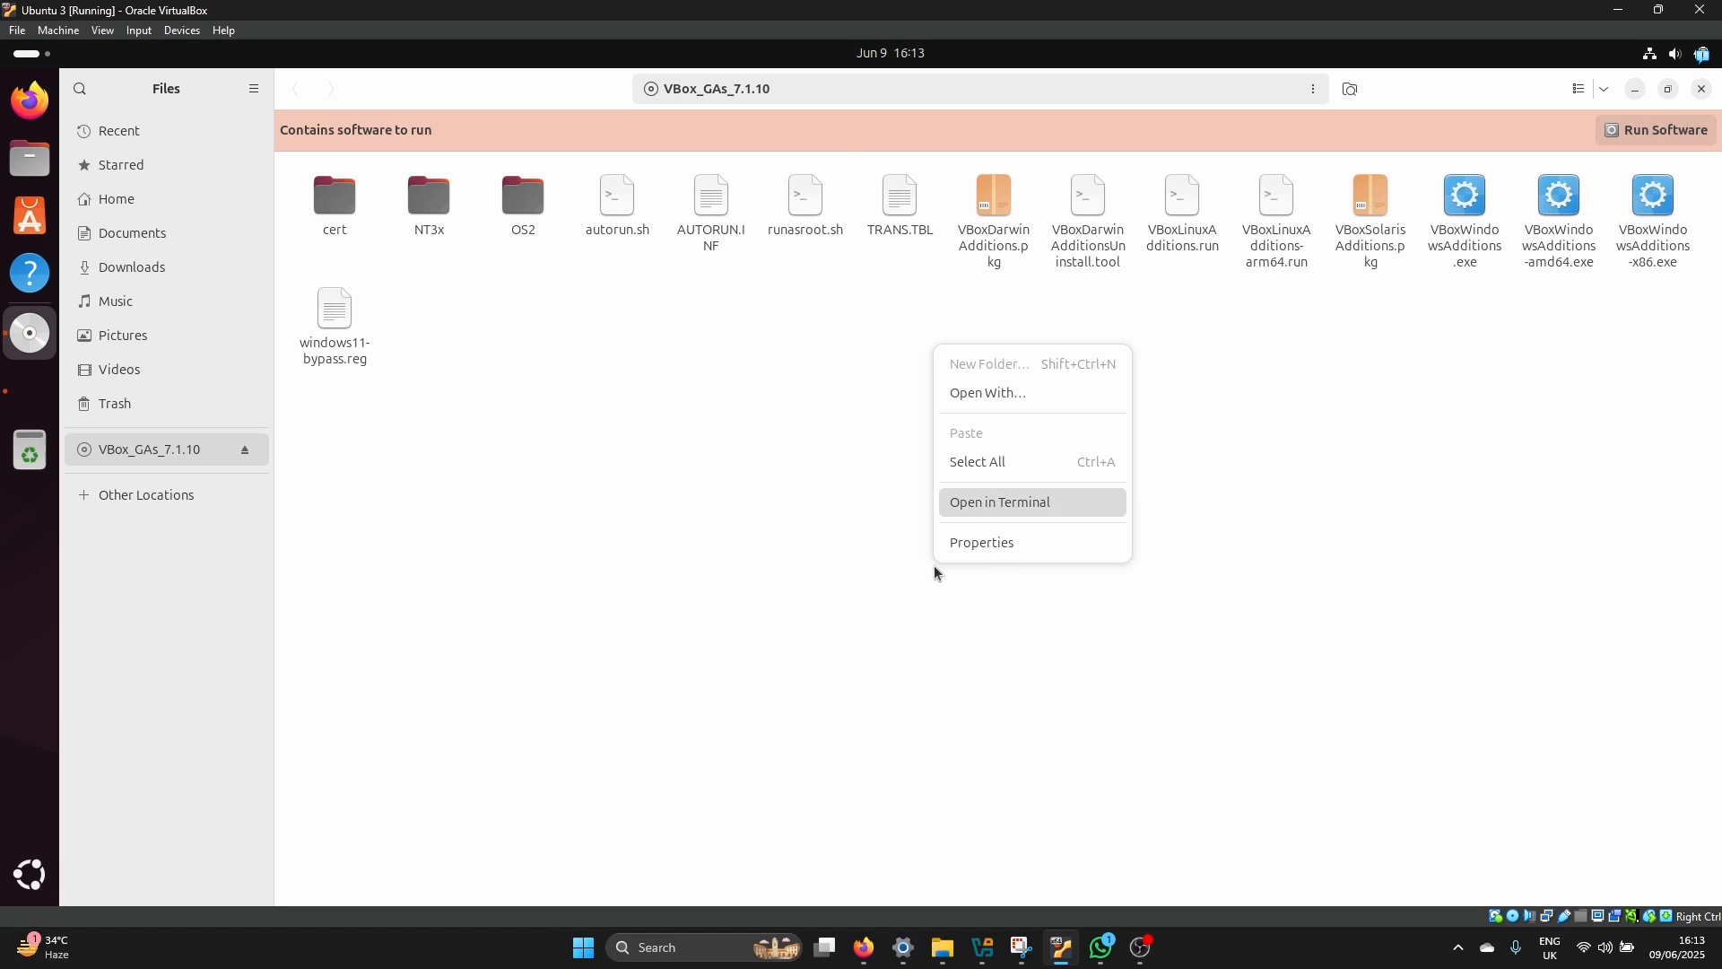
{"action": "left_click_drag", "start_coordinate": [526, 143], "coordinate": [658, 350]}
Run the Guest Additions script ./autorun.sh from the disc folder's terminal
{"action": "type", "text": "./autorun,="}
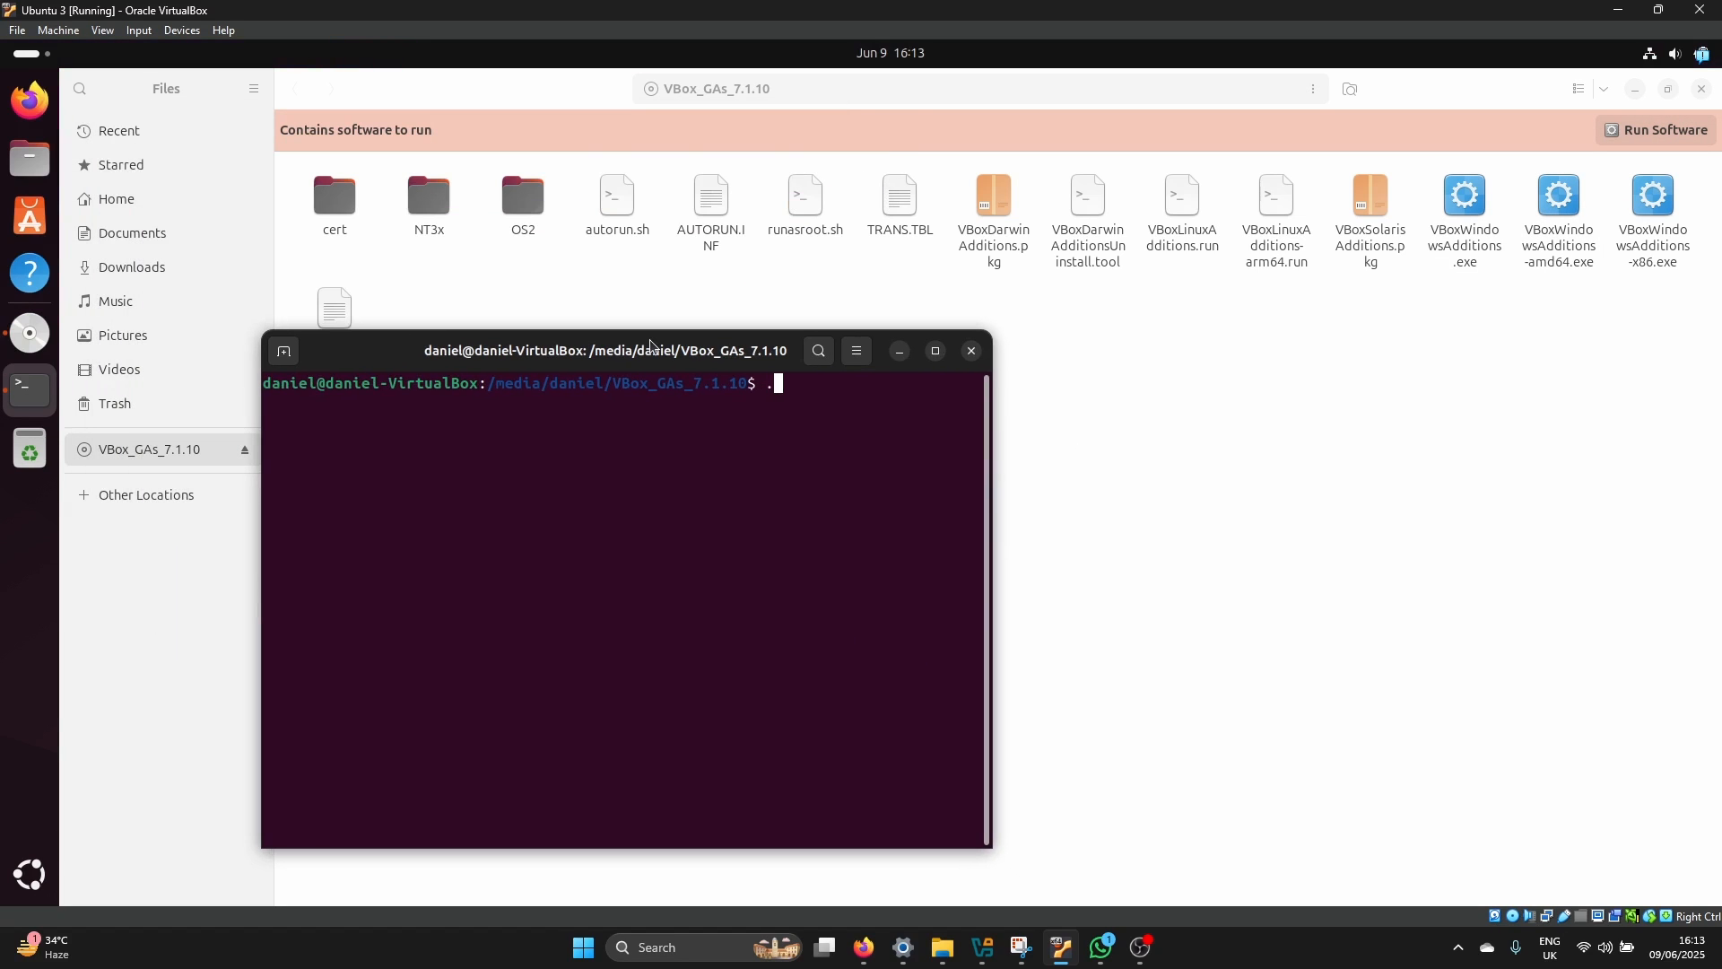
{"action": "key", "text": "BackSpace"}
{"action": "key", "text": "BackSpace"}
{"action": "type", "text": ".sh"}
{"action": "key", "text": "Return"}
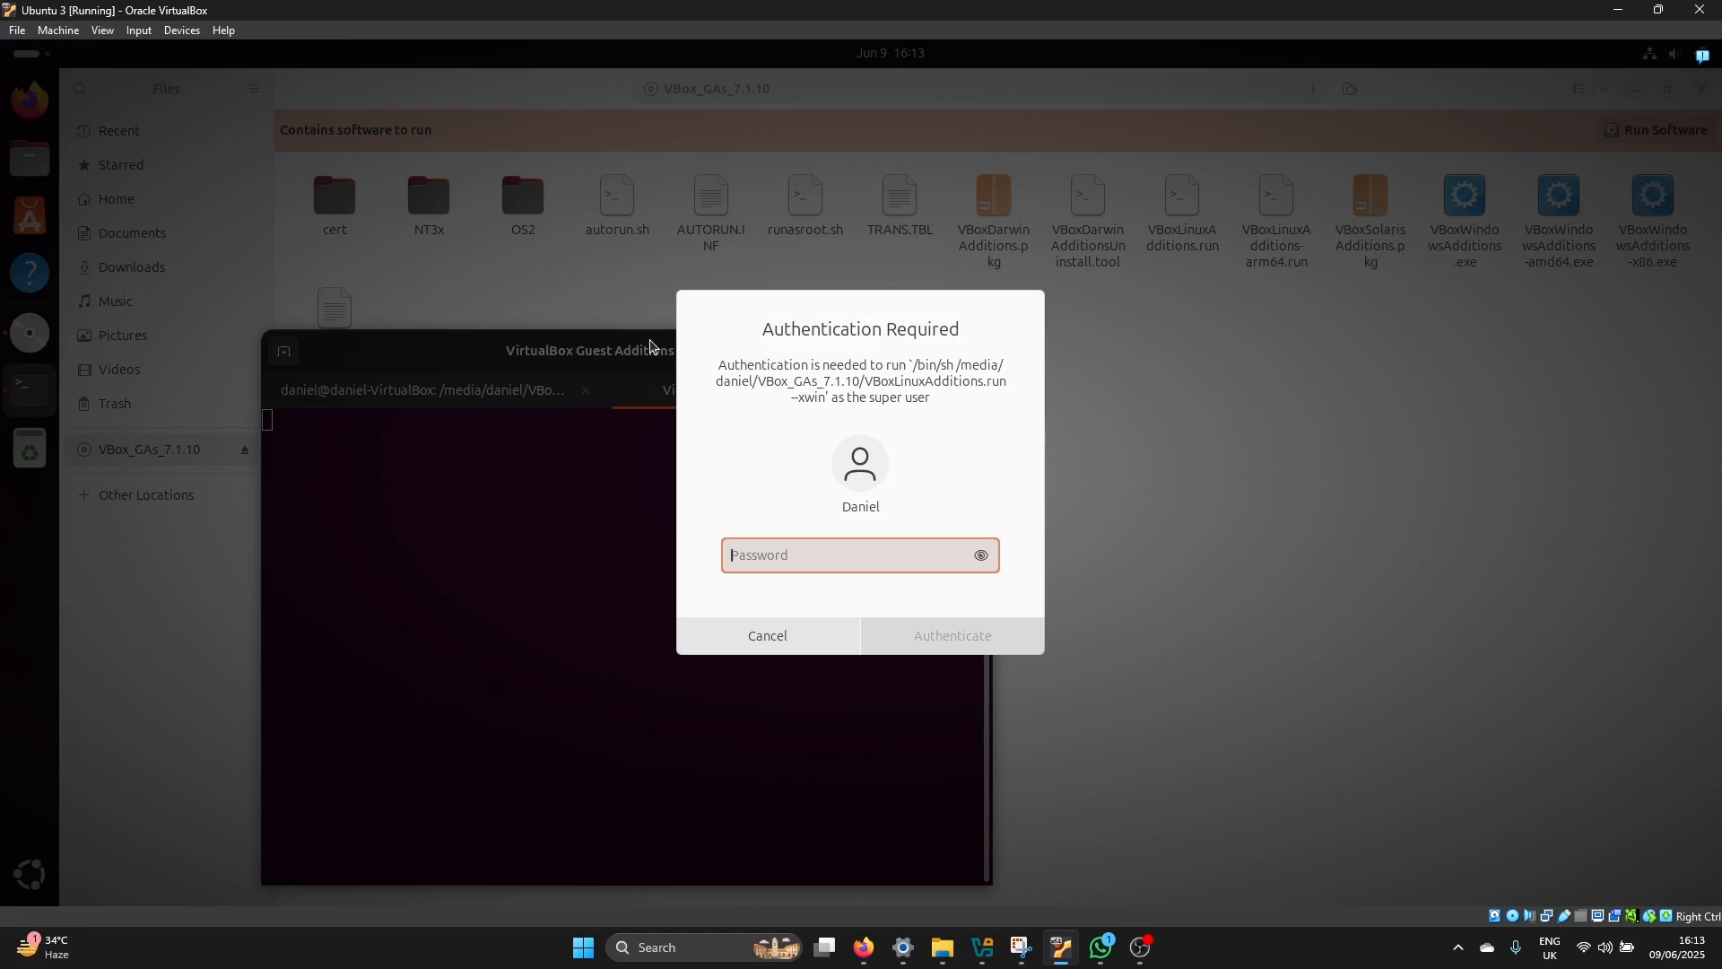
Authorise the Guest Additions installer with the account password, then reposition and widen its terminal window
{"action": "type", "text": "********"}
{"action": "key", "text": "Return"}
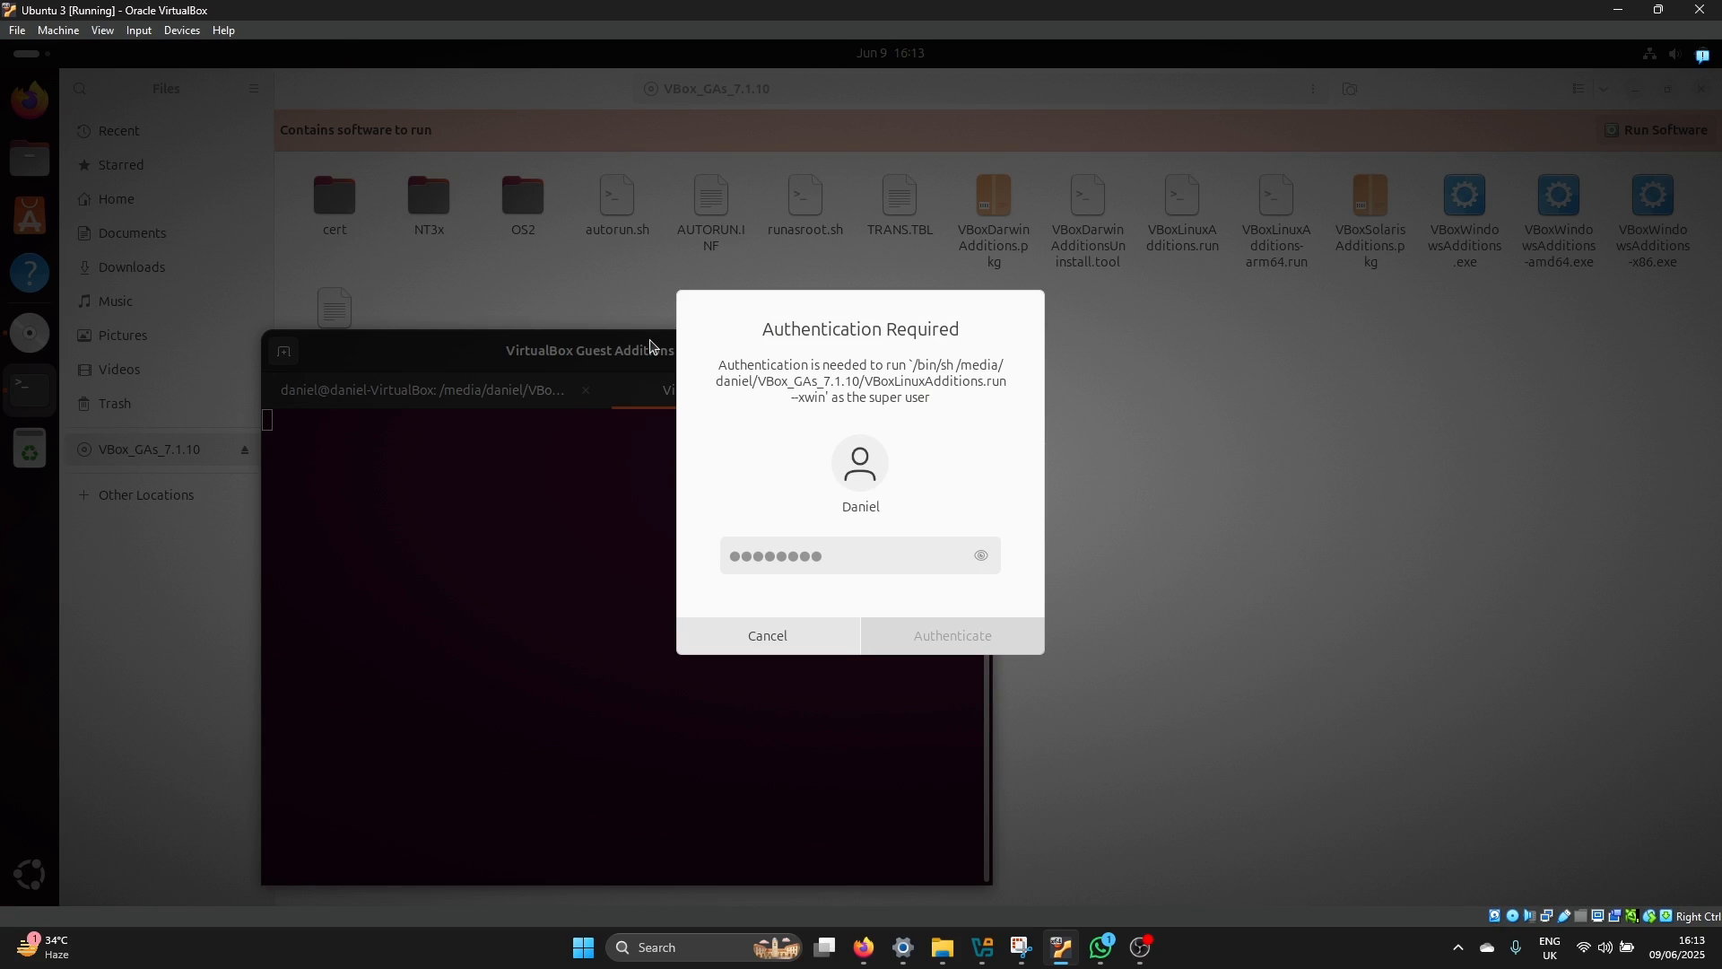
{"action": "type", "text": "*********"}
{"action": "key", "text": "Return"}
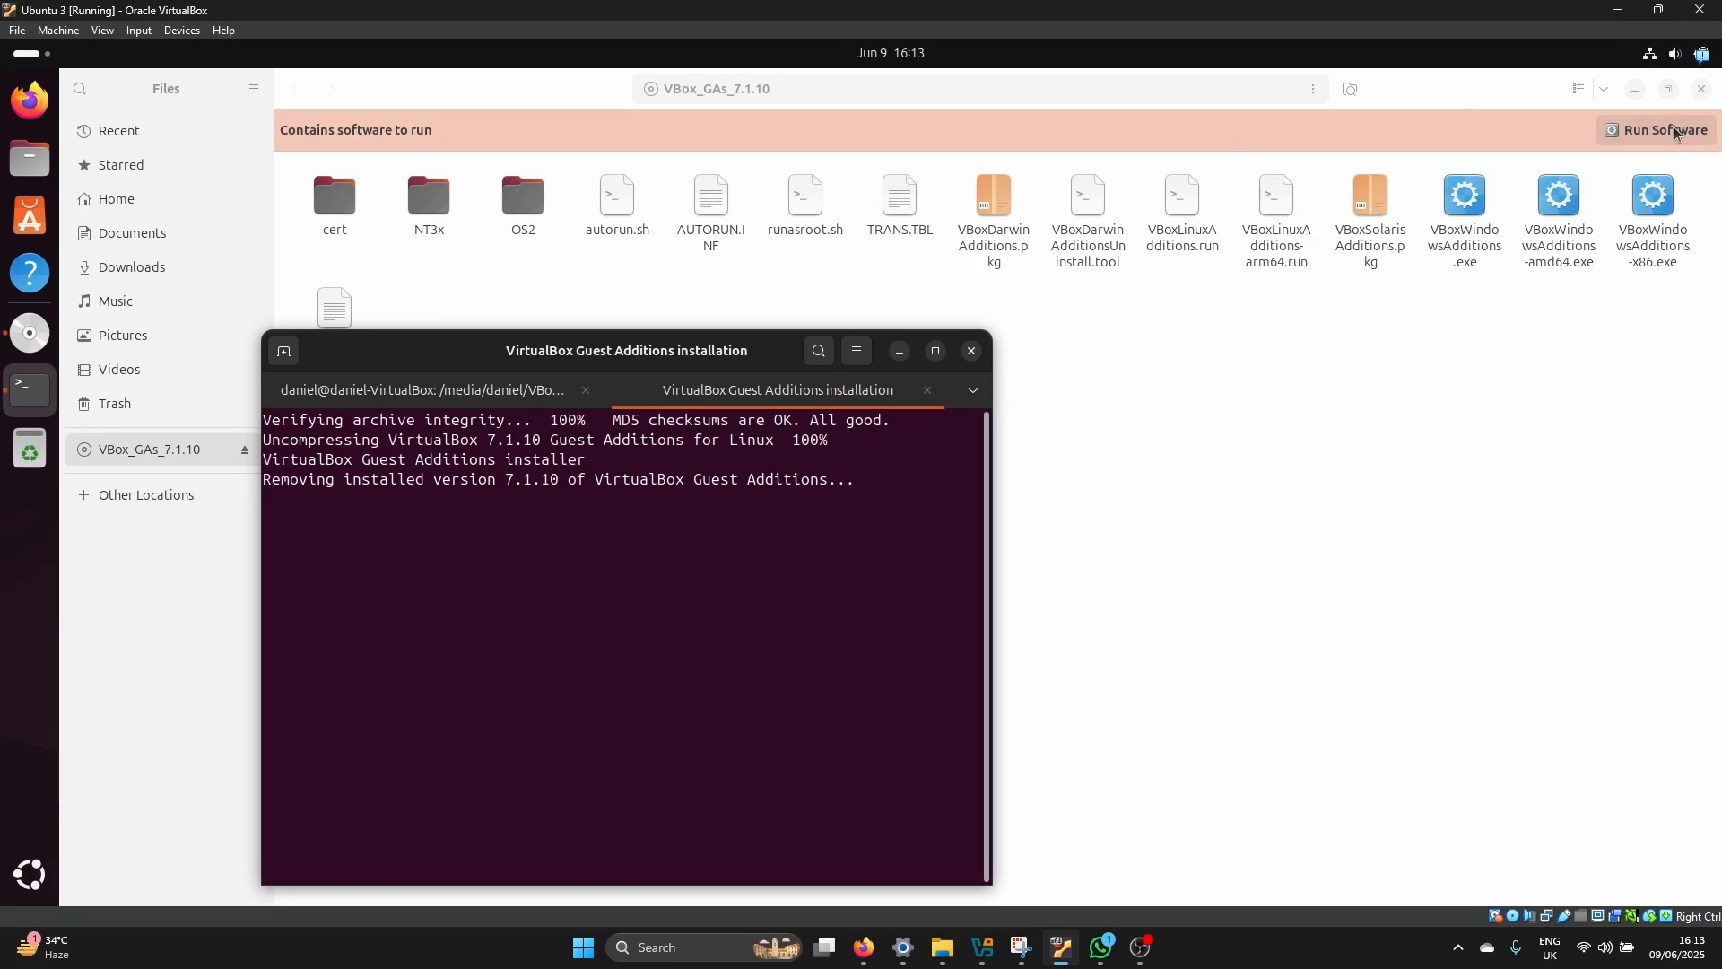
{"action": "left_click_drag", "start_coordinate": [649, 345], "coordinate": [747, 222]}
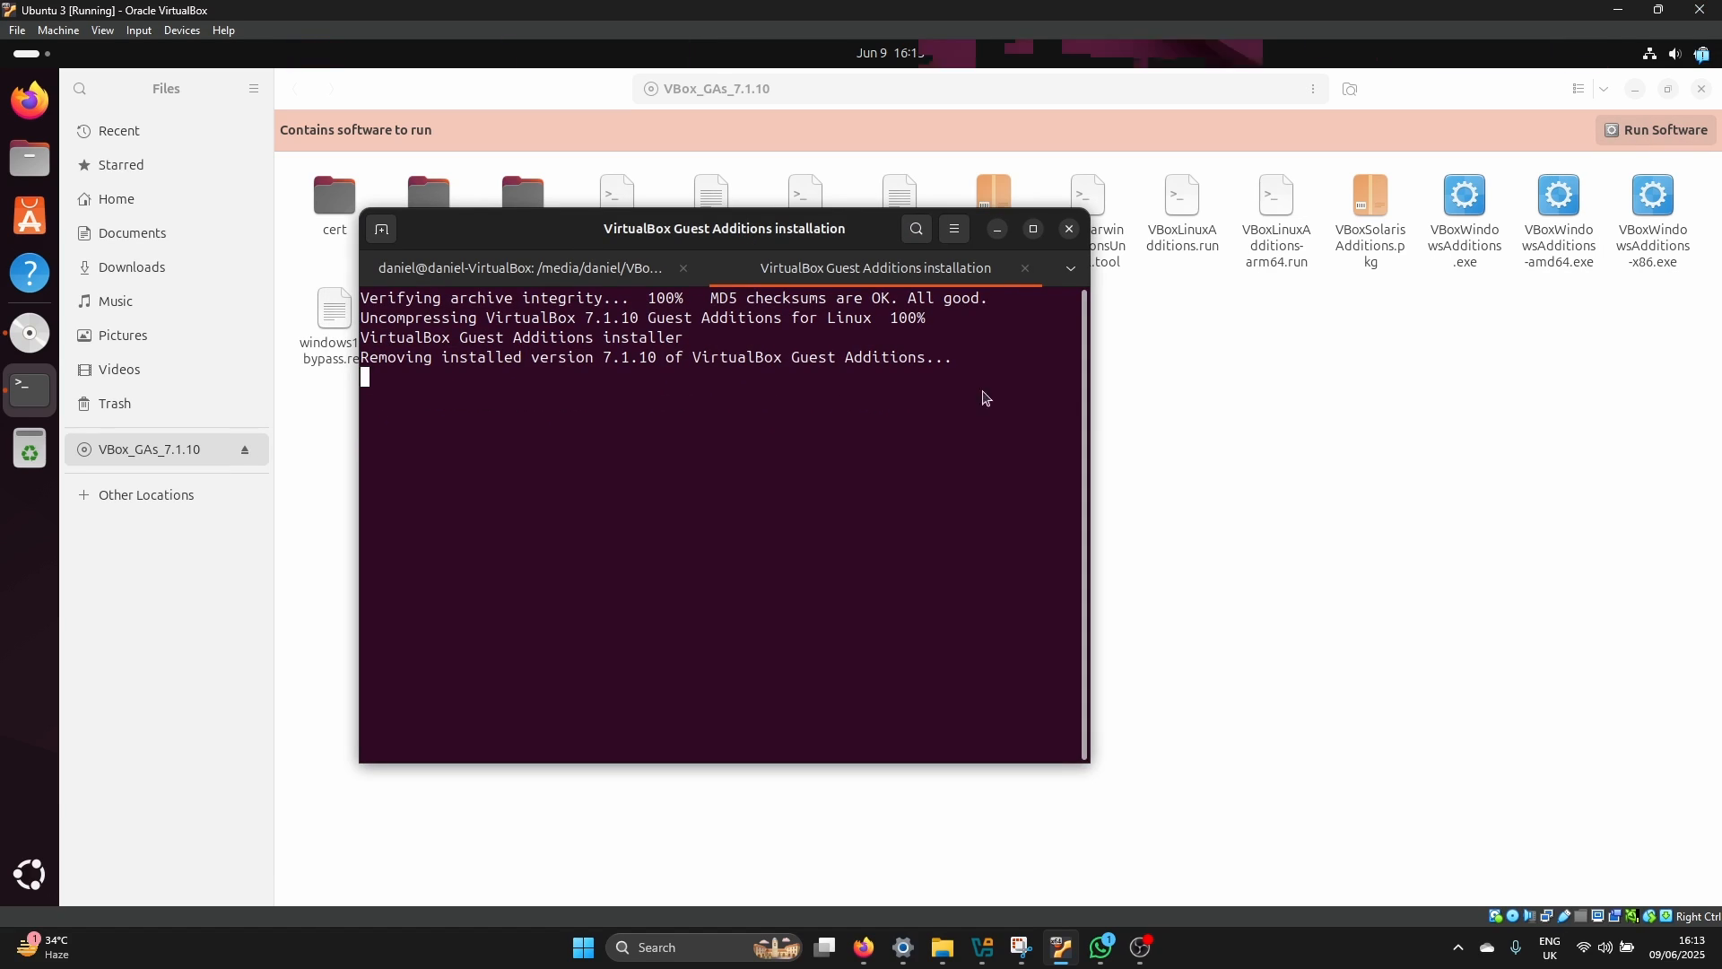
{"action": "left_click_drag", "start_coordinate": [1093, 389], "coordinate": [1296, 390]}
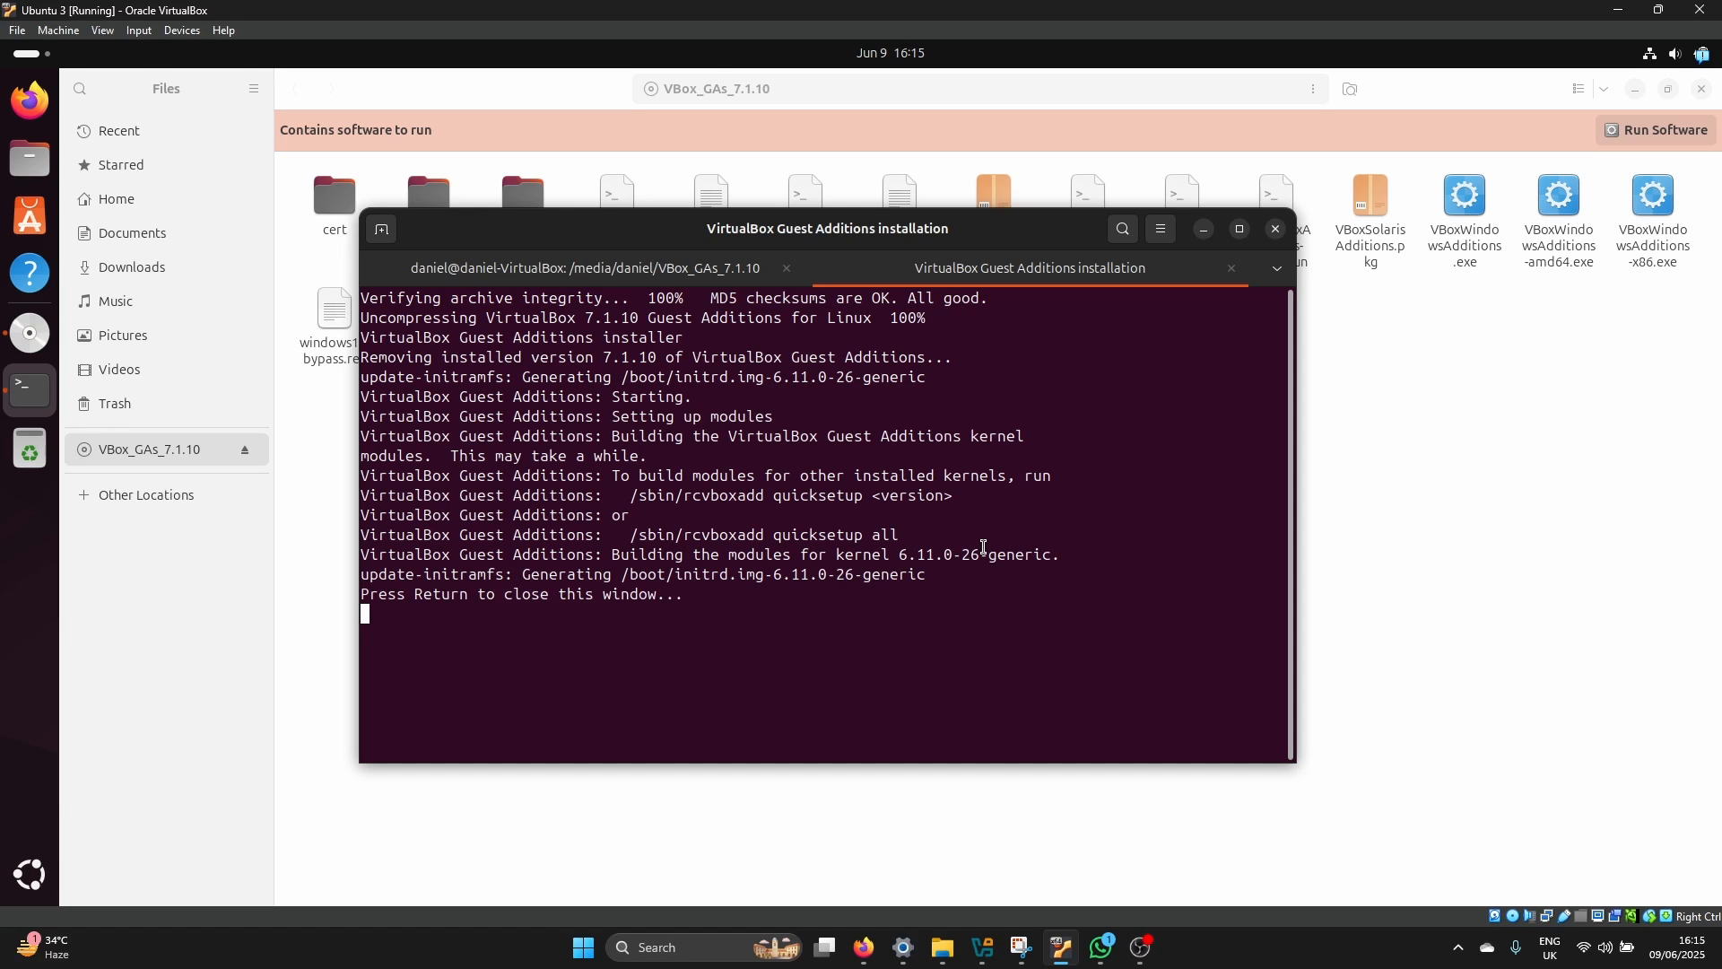
Close the finished installer session and enter the reboot command at the remaining terminal prompt
{"action": "key", "text": "Return"}
{"action": "type", "text": "reboot"}
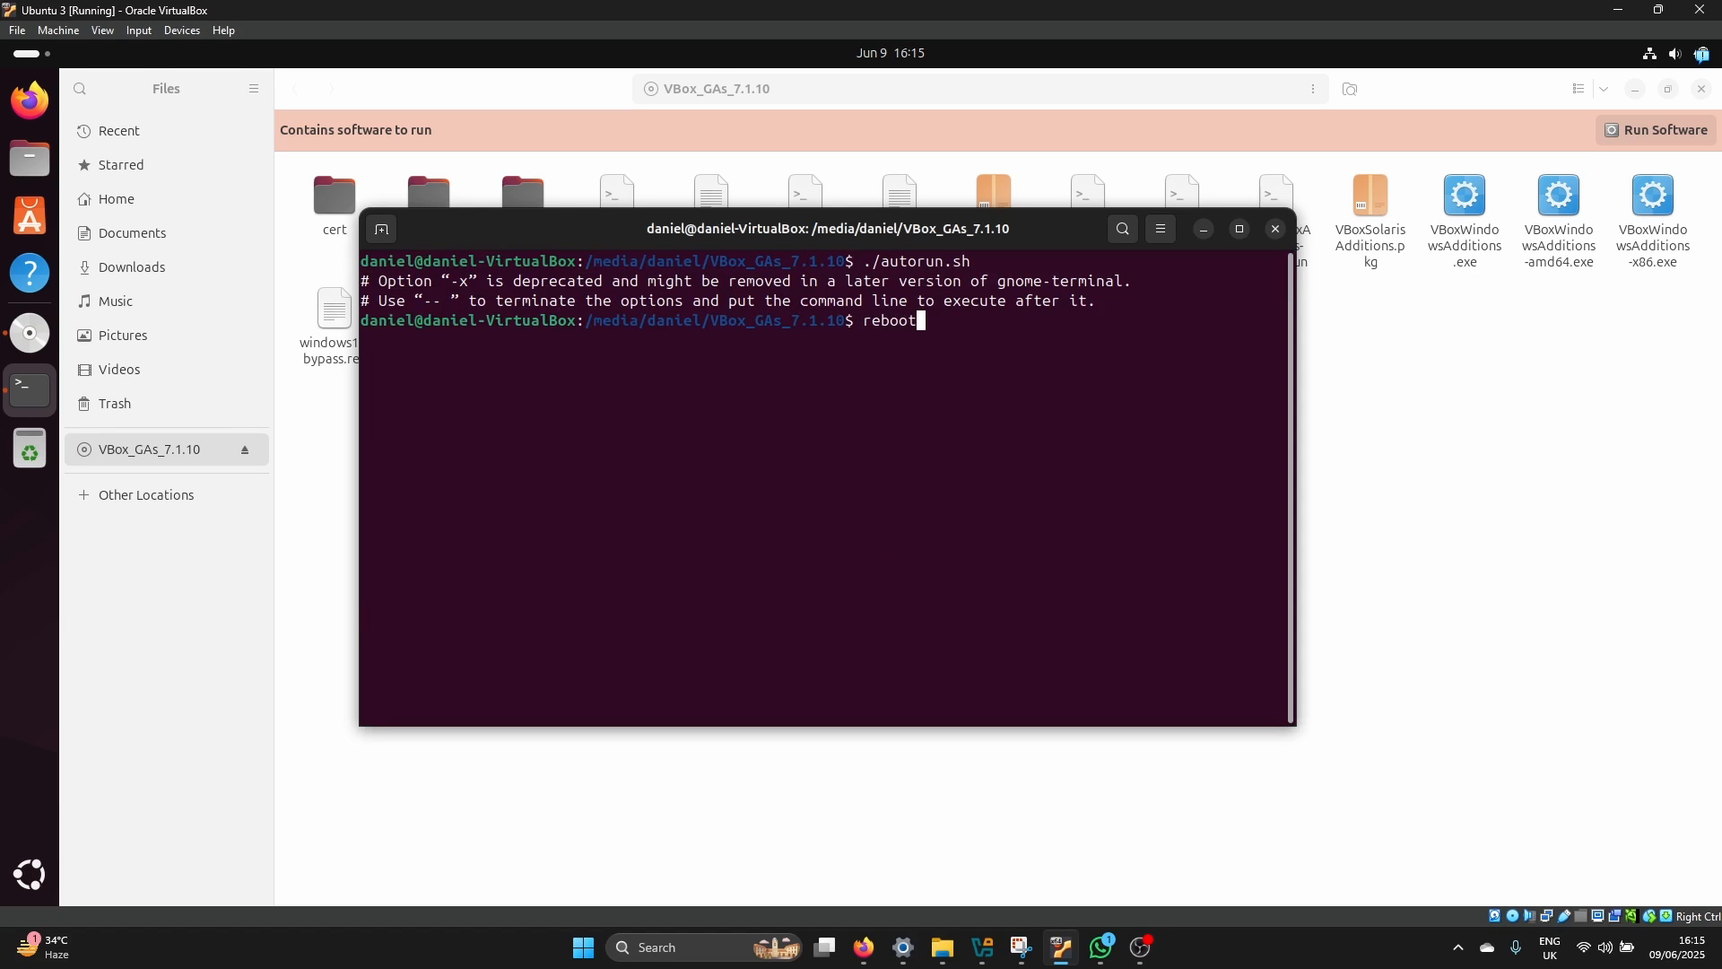